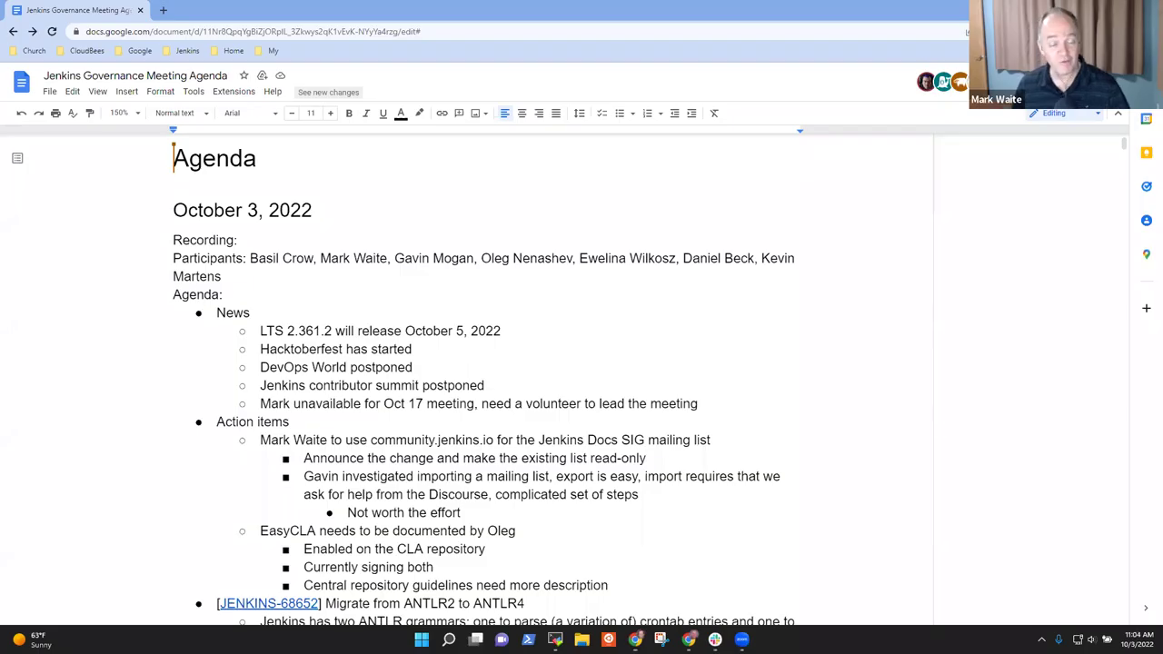
Delete the three absent participants' names from the Participants line.
{"action": "left_click", "coordinate": [568, 258]}
{"action": "key", "text": "ctrl+Right"}
{"action": "key", "text": "ctrl+Right"}
{"action": "key", "text": "ctrl+Right"}
{"action": "key", "text": "ctrl+Right"}
{"action": "key", "text": "ctrl+shift+Left"}
{"action": "key", "text": "ctrl+shift+Left"}
{"action": "key", "text": "ctrl+shift+Left"}
{"action": "key", "text": "ctrl+shift+Left"}
{"action": "key", "text": "ctrl+shift+Left"}
{"action": "key", "text": "ctrl+shift+Left"}
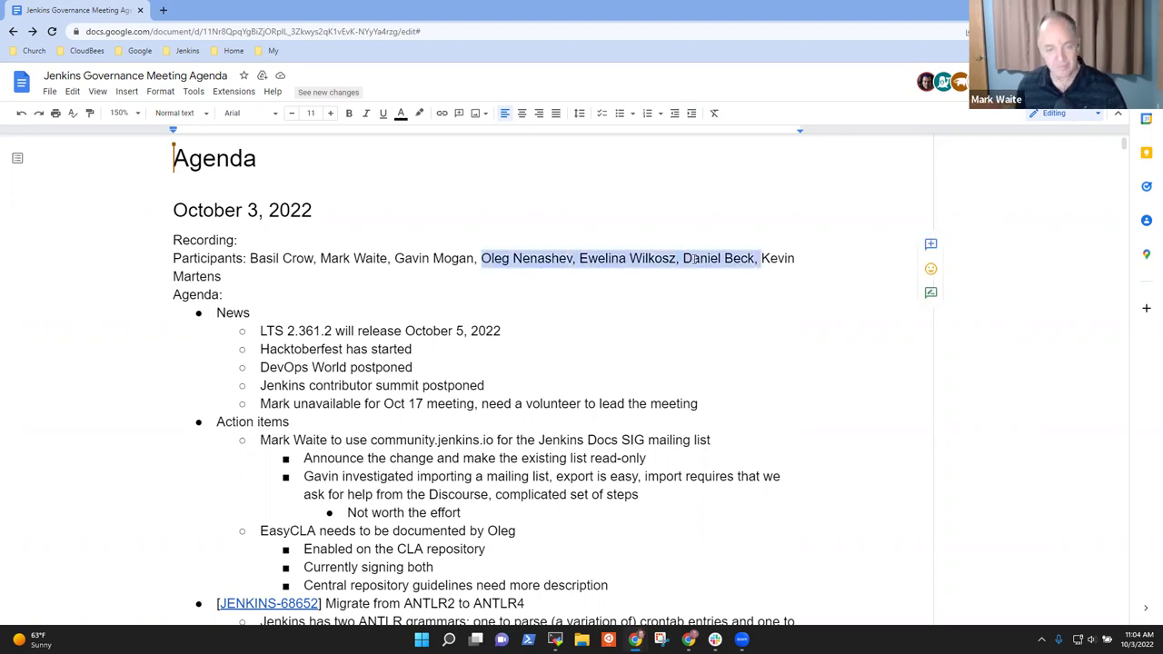
{"action": "key", "text": "Delete"}
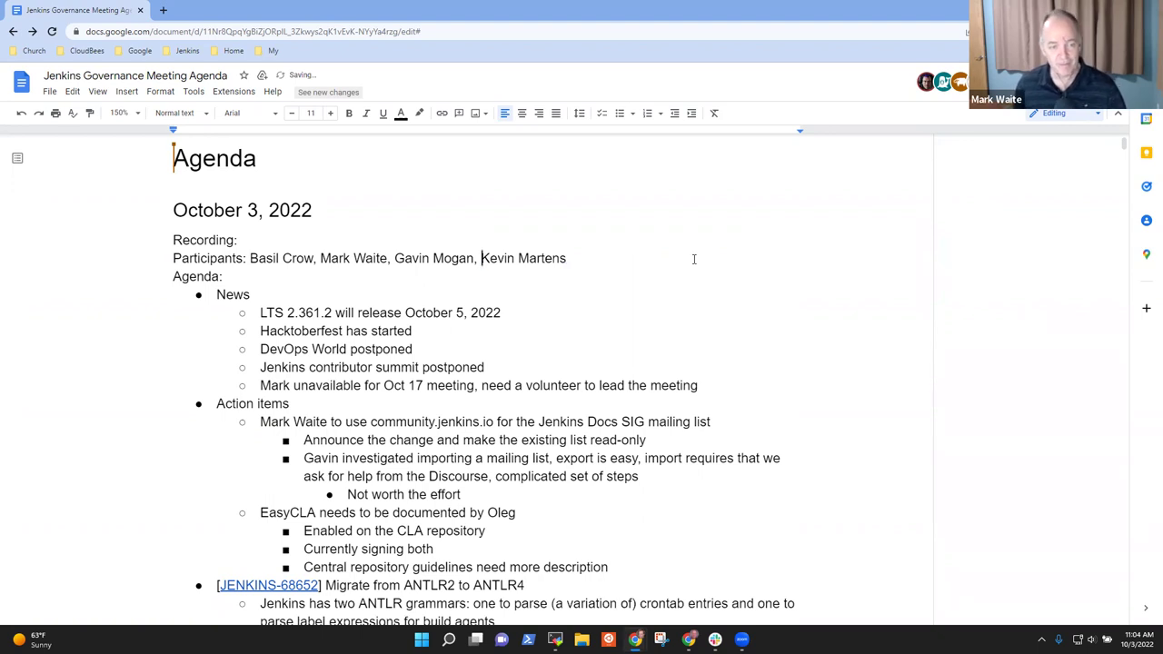
Move the cursor down to the end of the ANTLR4 migration heading.
{"action": "key", "text": "Down"}
{"action": "key", "text": "Down"}
{"action": "key", "text": "Down"}
{"action": "key", "text": "Down"}
{"action": "key", "text": "Down"}
{"action": "key", "text": "Down"}
{"action": "key", "text": "Down"}
{"action": "key", "text": "Down"}
{"action": "key", "text": "shift+End"}
{"action": "key", "text": "Down"}
{"action": "key", "text": "Down"}
{"action": "key", "text": "Down"}
{"action": "key", "text": "Down"}
{"action": "key", "text": "Down"}
{"action": "key", "text": "Down"}
{"action": "key", "text": "Down"}
{"action": "key", "text": "Down"}
{"action": "key", "text": "Down"}
{"action": "key", "text": "Down"}
{"action": "key", "text": "Down"}
{"action": "key", "text": "Up"}
{"action": "key", "text": "Home"}
{"action": "key", "text": "shift+End"}
{"action": "key", "text": "End"}
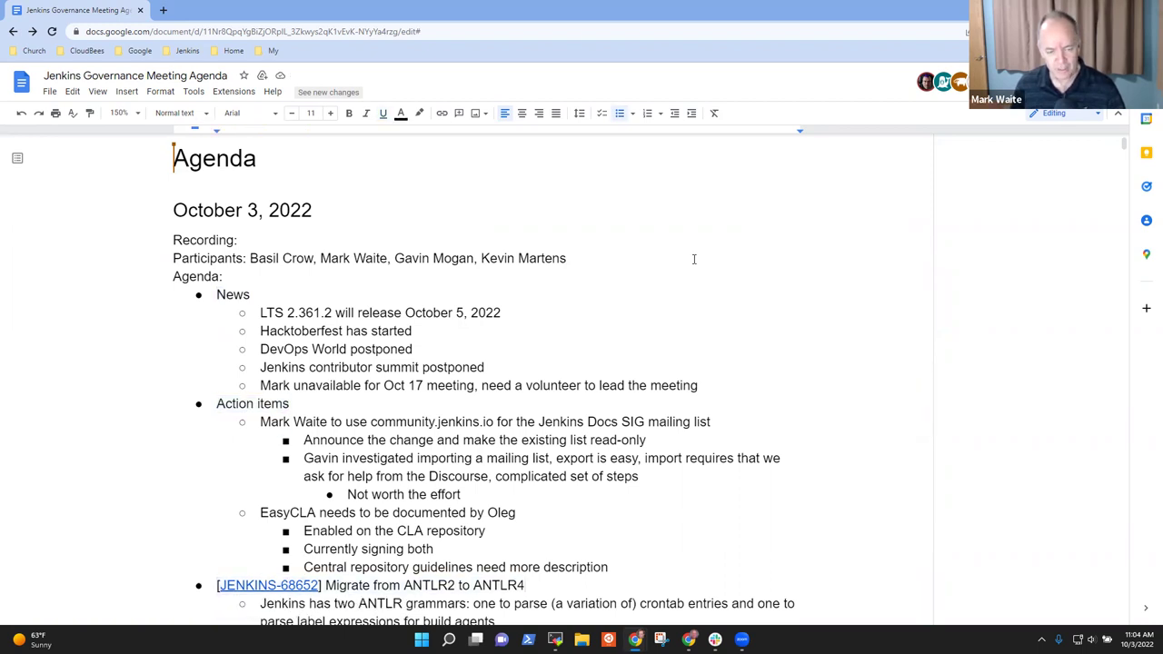
Append ' - ' and the presenter's name to the ANTLR4 migration heading.
{"action": "type", "text": "- B"}
{"action": "key", "text": "BackSpace"}
{"action": "type", "text": "Basil"}
{"action": "key", "text": "Down"}
{"action": "key", "text": "Down"}
{"action": "key", "text": "Down"}
{"action": "key", "text": "Down"}
{"action": "key", "text": "Down"}
{"action": "key", "text": "Down"}
{"action": "key", "text": "Down"}
{"action": "key", "text": "Down"}
{"action": "key", "text": "Down"}
{"action": "key", "text": "Down"}
{"action": "key", "text": "Down"}
{"action": "key", "text": "Down"}
{"action": "key", "text": "Down"}
{"action": "key", "text": "Down"}
{"action": "key", "text": "Down"}
{"action": "key", "text": "Down"}
{"action": "key", "text": "Down"}
{"action": "key", "text": "Down"}
{"action": "key", "text": "Down"}
{"action": "key", "text": "Down"}
{"action": "key", "text": "Down"}
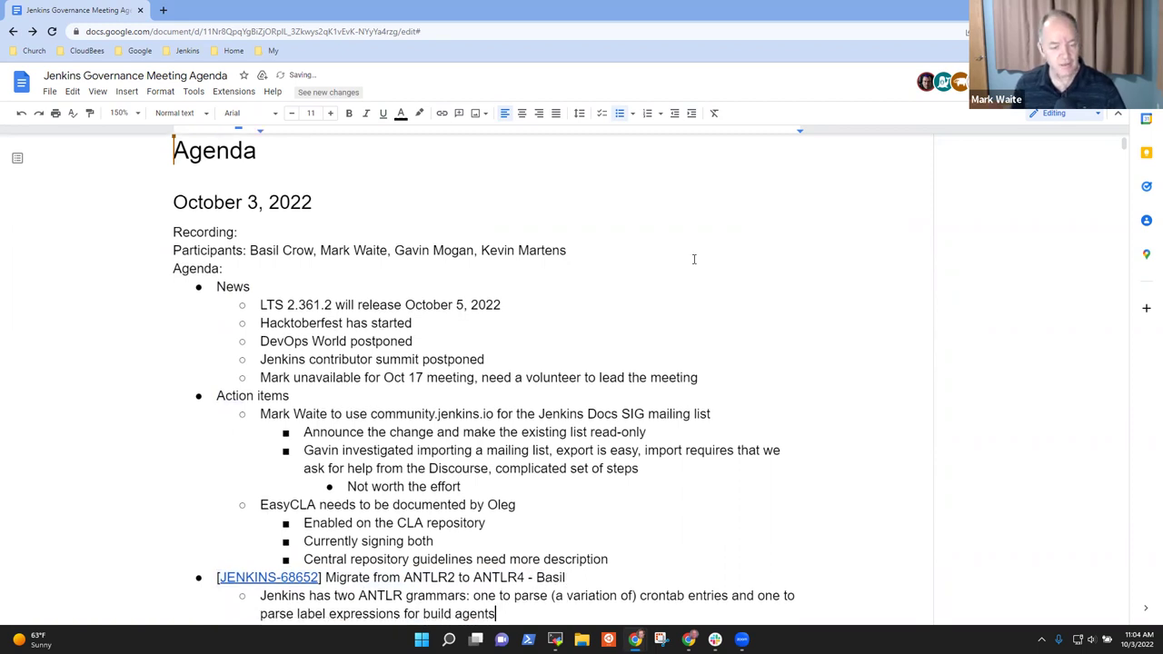
{"action": "key", "text": "Up"}
{"action": "key", "text": "Up"}
{"action": "key", "text": "Up"}
{"action": "key", "text": "Up"}
{"action": "key", "text": "Up"}
{"action": "key", "text": "Up"}
{"action": "key", "text": "Up"}
{"action": "key", "text": "Up"}
{"action": "key", "text": "Up"}
{"action": "key", "text": "Up"}
{"action": "key", "text": "Up"}
{"action": "key", "text": "Up"}
{"action": "key", "text": "Up"}
{"action": "key", "text": "Down"}
Append ' - ' and the presenter's name to the Upcoming elections heading.
{"action": "type", "text": "- Mark"}
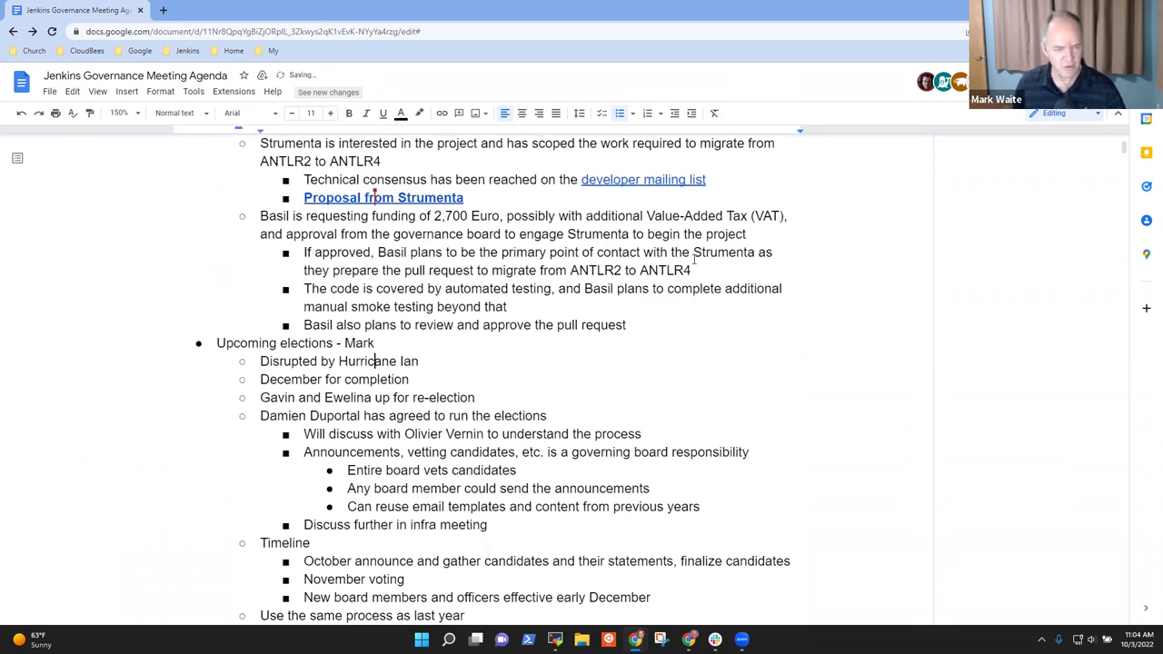
{"action": "key", "text": "Down"}
{"action": "key", "text": "Down"}
{"action": "key", "text": "Down"}
{"action": "key", "text": "Down"}
{"action": "key", "text": "Down"}
{"action": "key", "text": "Down"}
{"action": "key", "text": "Down"}
{"action": "key", "text": "Down"}
{"action": "key", "text": "Down"}
{"action": "key", "text": "Down"}
{"action": "key", "text": "Down"}
{"action": "key", "text": "Down"}
{"action": "key", "text": "Down"}
{"action": "key", "text": "Down"}
{"action": "key", "text": "Down"}
{"action": "key", "text": "Down"}
{"action": "key", "text": "Down"}
{"action": "key", "text": "Down"}
{"action": "key", "text": "Down"}
{"action": "key", "text": "Down"}
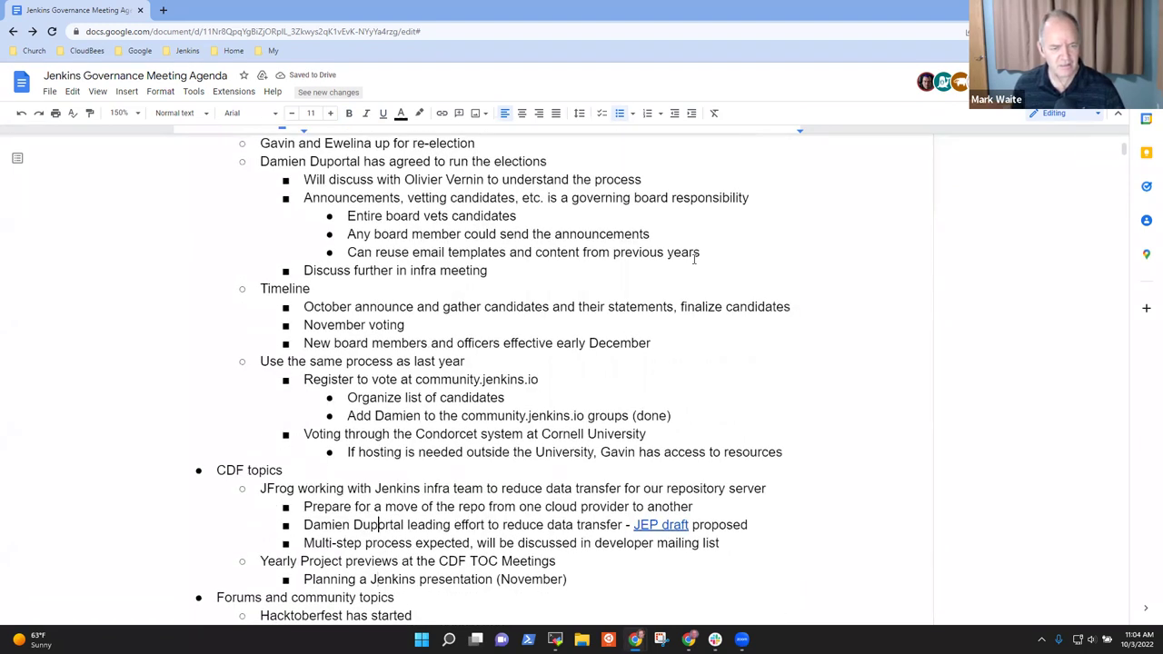
{"action": "key", "text": "Up"}
{"action": "key", "text": "Up"}
{"action": "key", "text": "Up"}
{"action": "key", "text": "Down"}
{"action": "key", "text": "Down"}
{"action": "key", "text": "Down"}
{"action": "key", "text": "Down"}
{"action": "key", "text": "Down"}
{"action": "key", "text": "Down"}
{"action": "key", "text": "Down"}
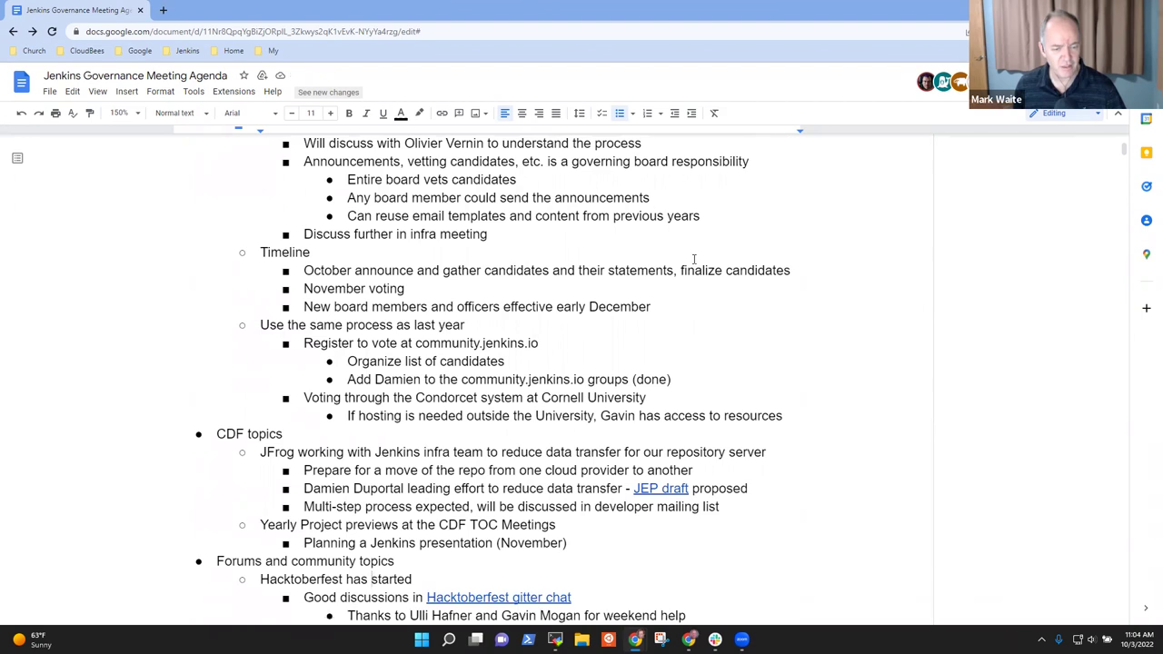
Add ' - ' and the presenter's name to the Forums and community topics heading, then return to the top.
{"action": "type", "text": "- Gavin"}
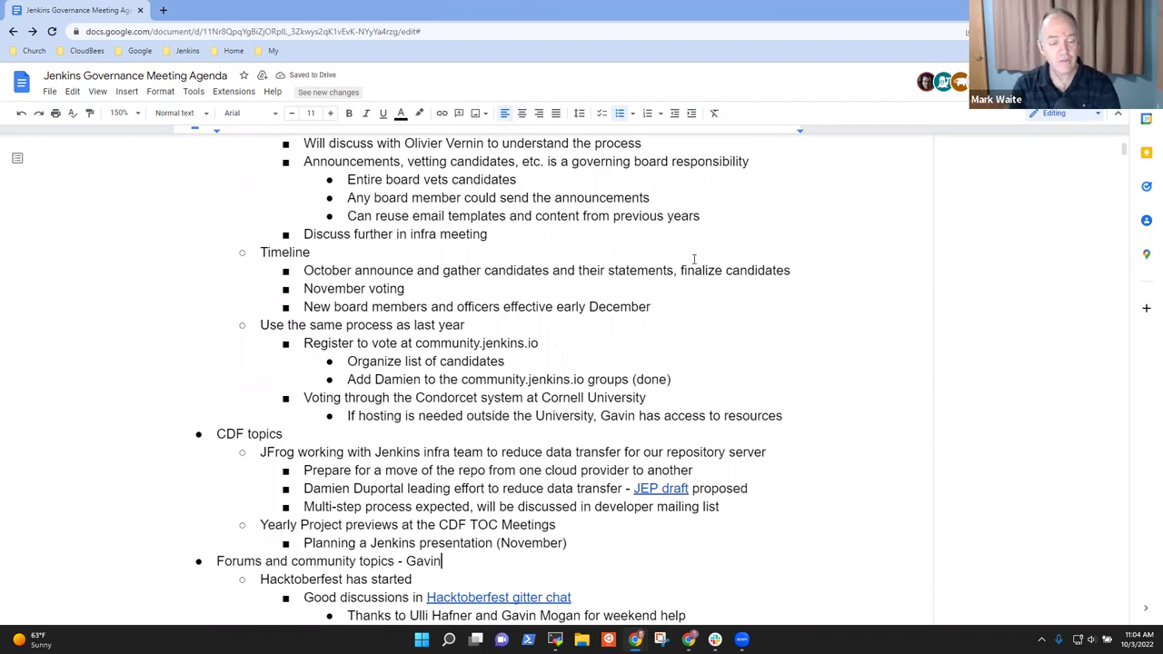
{"action": "key", "text": "Up"}
{"action": "key", "text": "Up"}
{"action": "key", "text": "Up"}
{"action": "key", "text": "Up"}
{"action": "key", "text": "Up"}
{"action": "key", "text": "Up"}
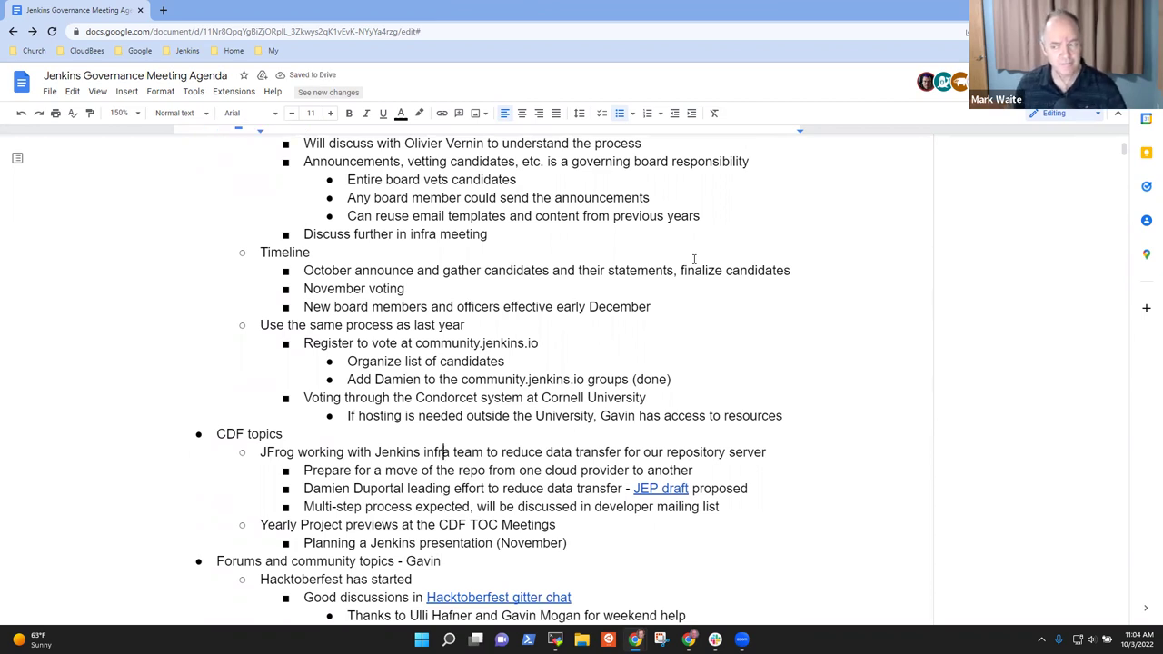
{"action": "key", "text": "Up"}
{"action": "key", "text": "Up"}
{"action": "key", "text": "Up"}
{"action": "key", "text": "Down"}
{"action": "key", "text": "Down"}
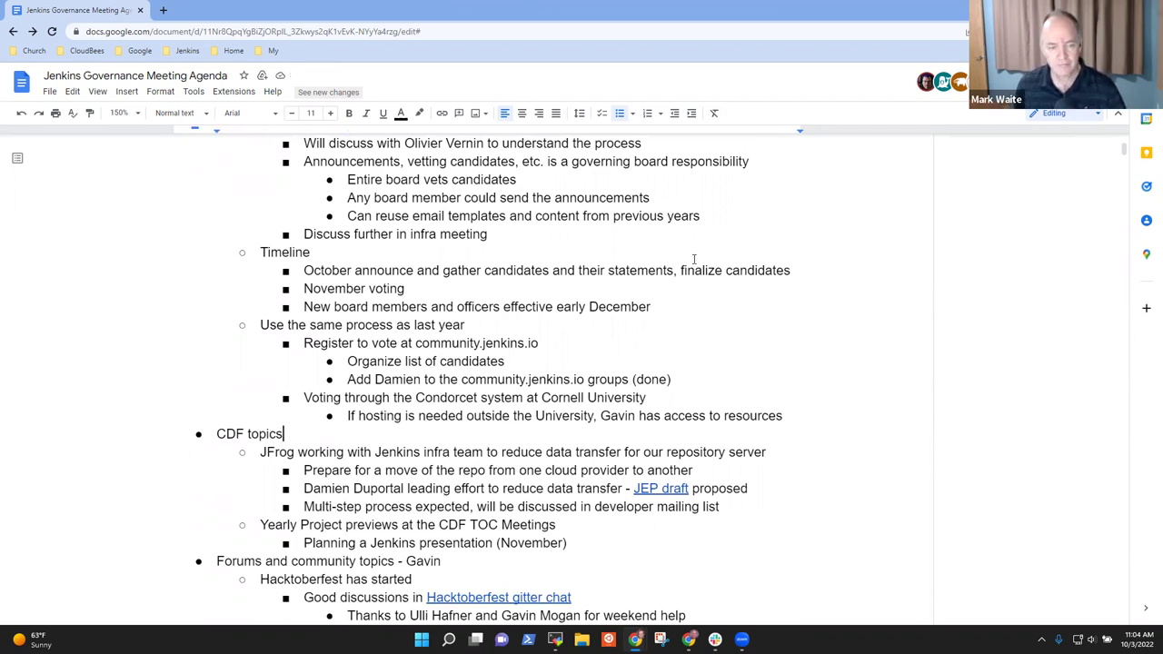
{"action": "key", "text": "Up"}
{"action": "scroll", "coordinate": [693, 259], "scroll_direction": "up", "scroll_amount": 13}
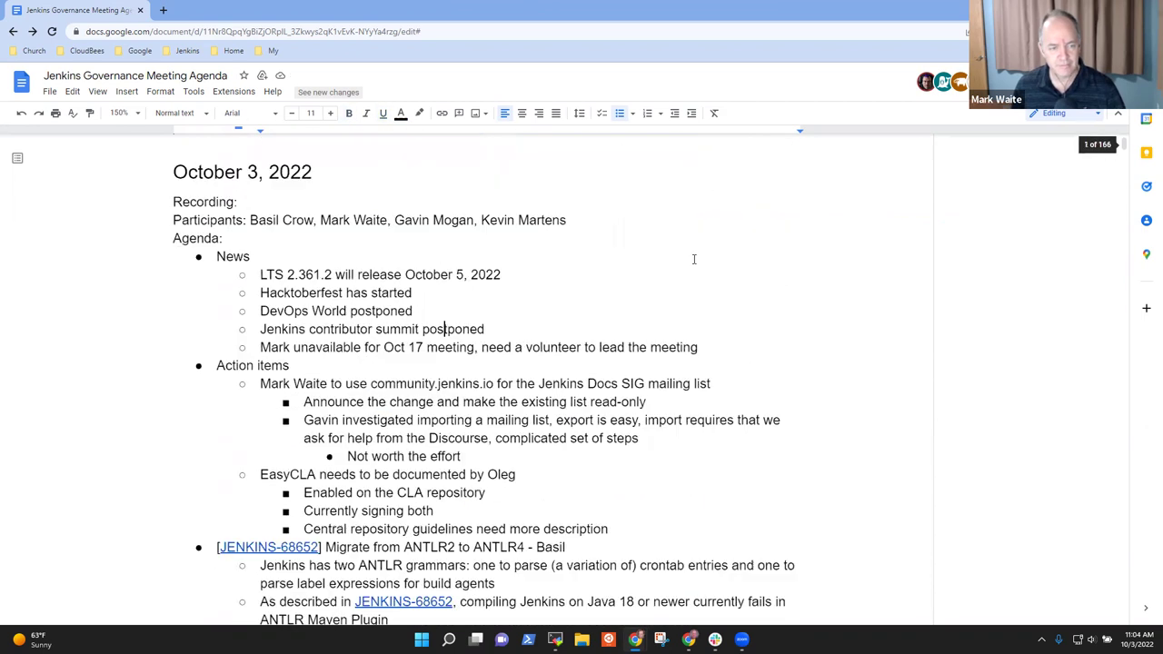
{"action": "key", "text": "Down"}
{"action": "key", "text": "Down"}
{"action": "key", "text": "Down"}
{"action": "key", "text": "Down"}
{"action": "key", "text": "Down"}
{"action": "key", "text": "Down"}
{"action": "key", "text": "Down"}
{"action": "key", "text": "Down"}
{"action": "key", "text": "Down"}
{"action": "key", "text": "Down"}
{"action": "key", "text": "Down"}
{"action": "key", "text": "Down"}
{"action": "key", "text": "Down"}
{"action": "key", "text": "Down"}
{"action": "key", "text": "Down"}
{"action": "key", "text": "Down"}
{"action": "key", "text": "Down"}
{"action": "key", "text": "Down"}
{"action": "key", "text": "Down"}
{"action": "key", "text": "Down"}
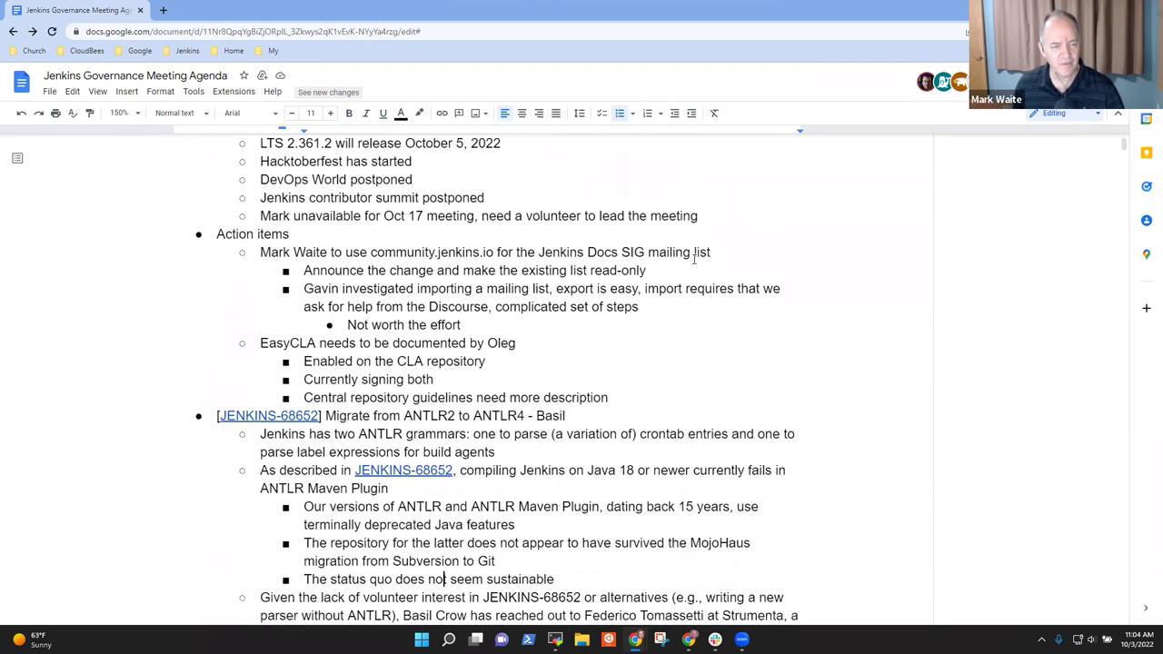
{"action": "key", "text": "Up"}
{"action": "key", "text": "Up"}
{"action": "key", "text": "Up"}
{"action": "key", "text": "Up"}
{"action": "key", "text": "Up"}
{"action": "key", "text": "Up"}
{"action": "key", "text": "Up"}
{"action": "key", "text": "Up"}
{"action": "key", "text": "Up"}
{"action": "key", "text": "Up"}
{"action": "key", "text": "Up"}
{"action": "key", "text": "Up"}
{"action": "key", "text": "Up"}
{"action": "key", "text": "Up"}
{"action": "key", "text": "Up"}
{"action": "key", "text": "Up"}
{"action": "key", "text": "Up"}
{"action": "key", "text": "Up"}
{"action": "key", "text": "Up"}
{"action": "key", "text": "Up"}
{"action": "key", "text": "Up"}
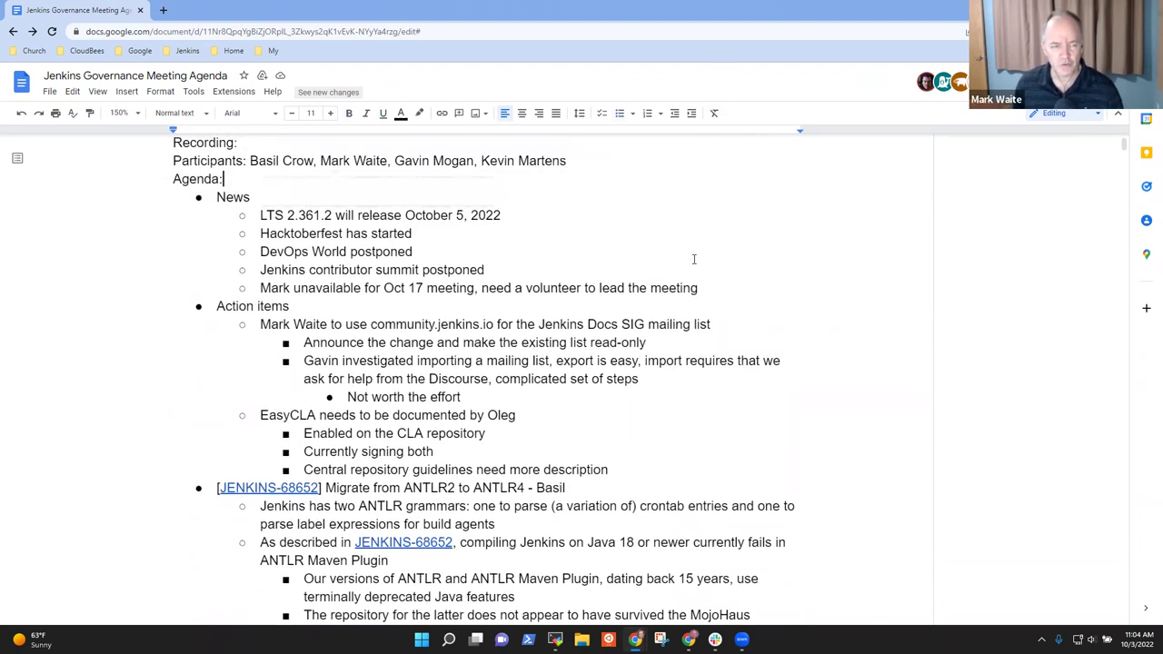
{"action": "key", "text": "Down"}
{"action": "key", "text": "End"}
{"action": "key", "text": "shift+Home"}
{"action": "key", "text": "Down"}
{"action": "key", "text": "shift+End"}
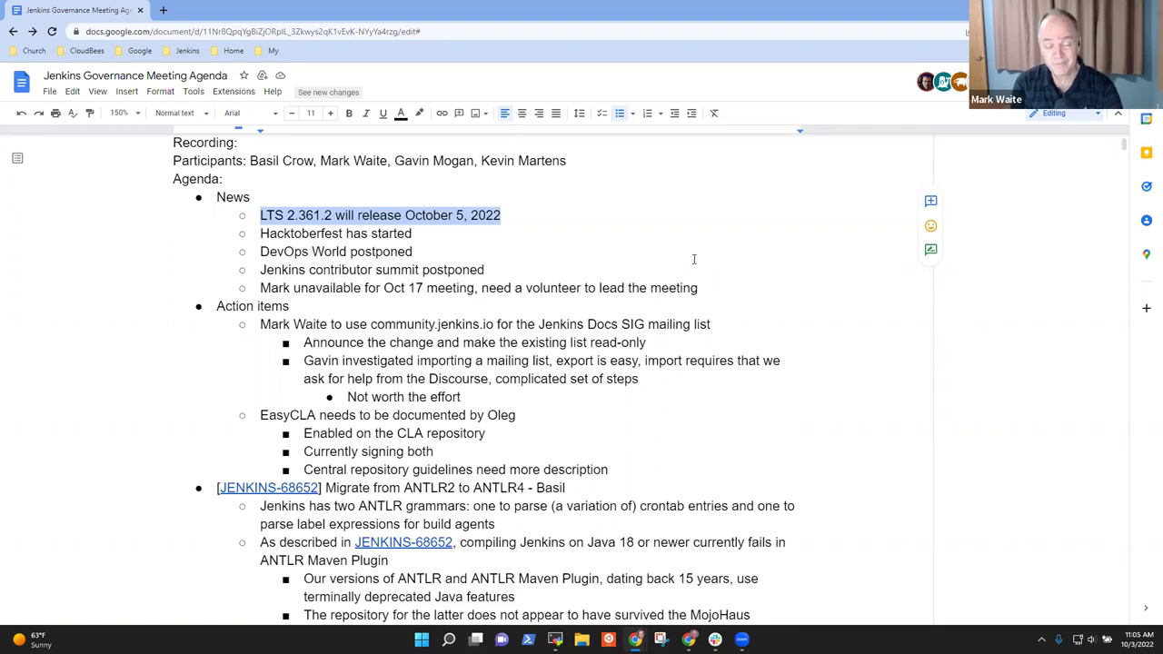
{"action": "key", "text": "Down"}
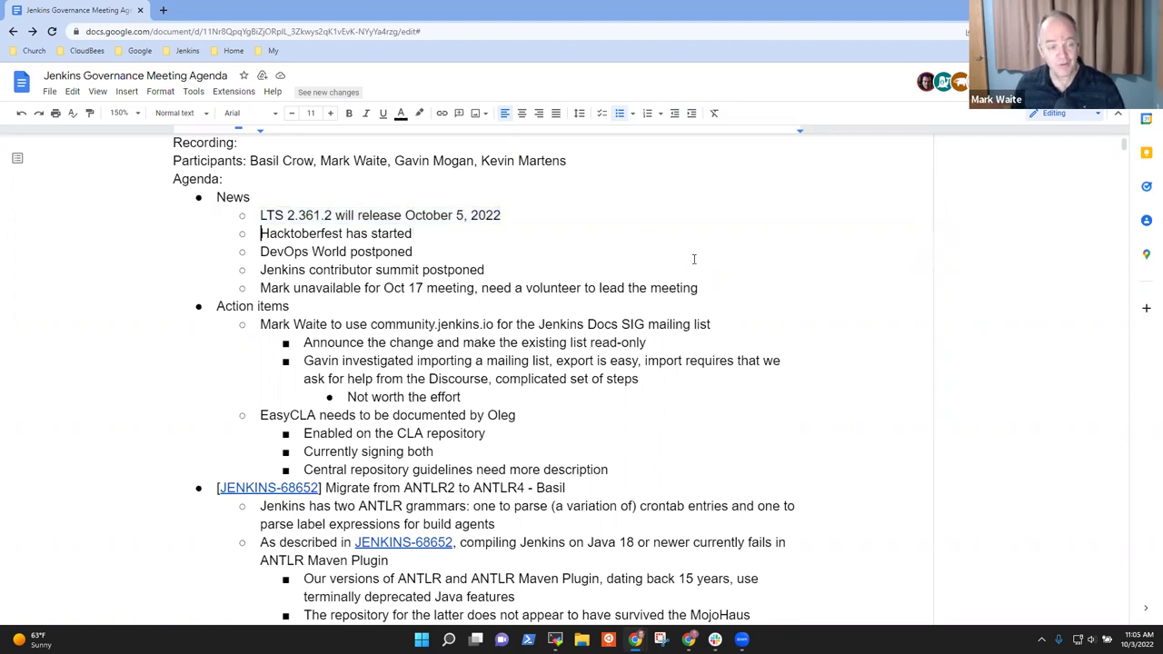
{"action": "key", "text": "shift+End"}
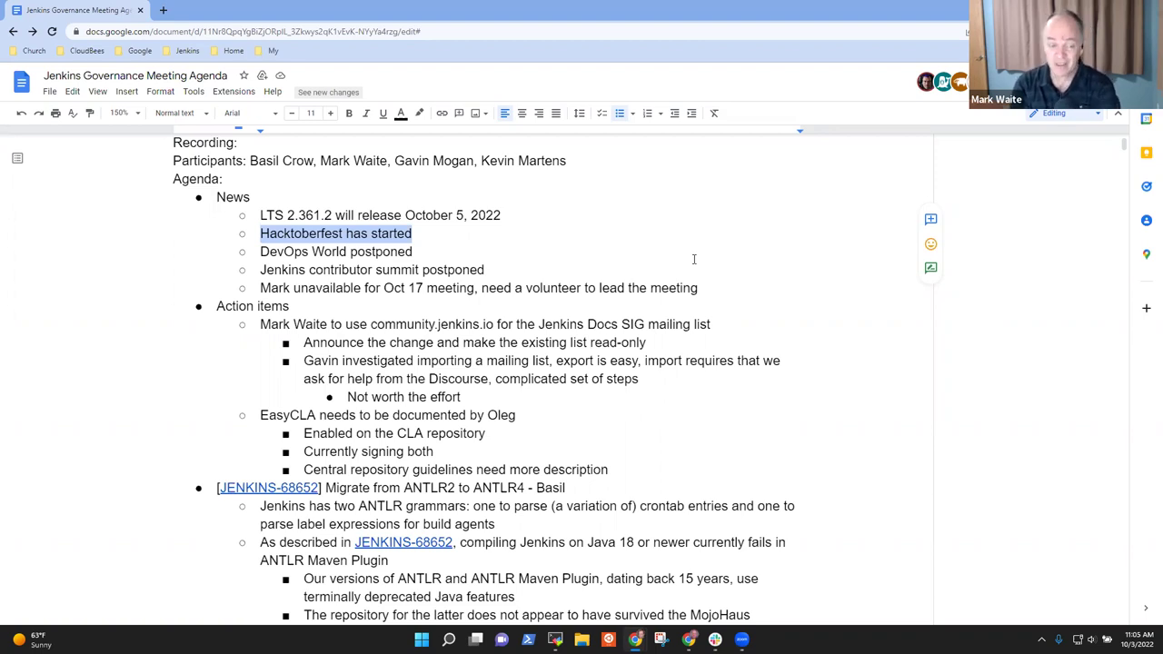
Extend the DevOps World news item to read 'DevOps World postponed by Hurricane Ian'.
{"action": "left_click", "coordinate": [693, 259]}
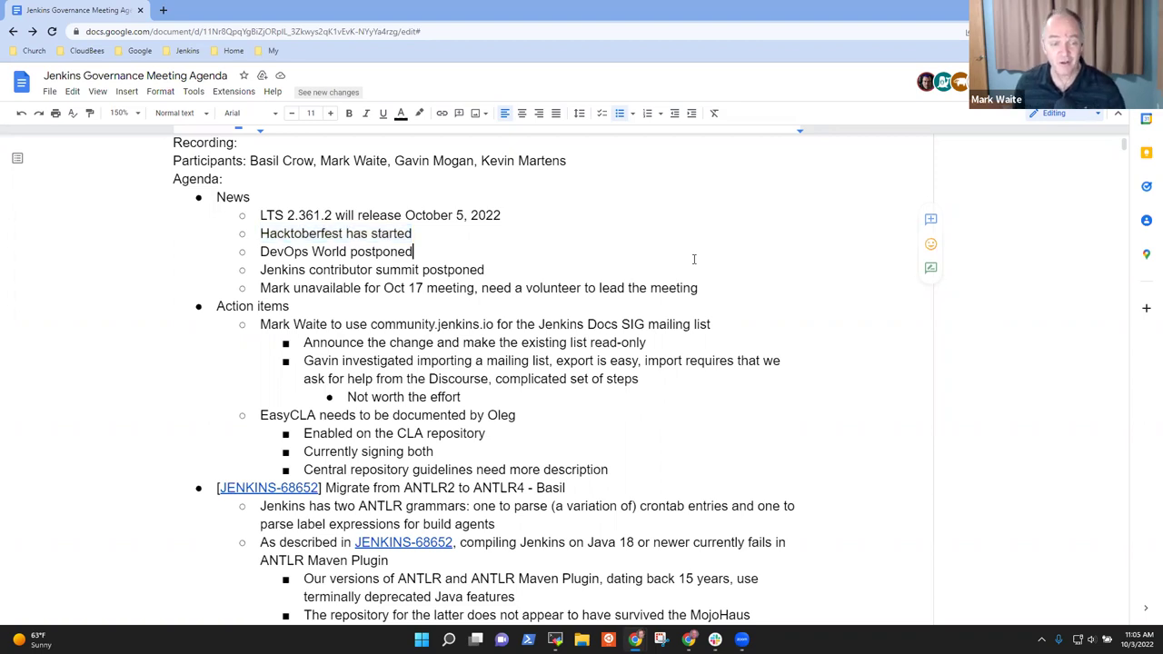
{"action": "key", "text": "shift+End"}
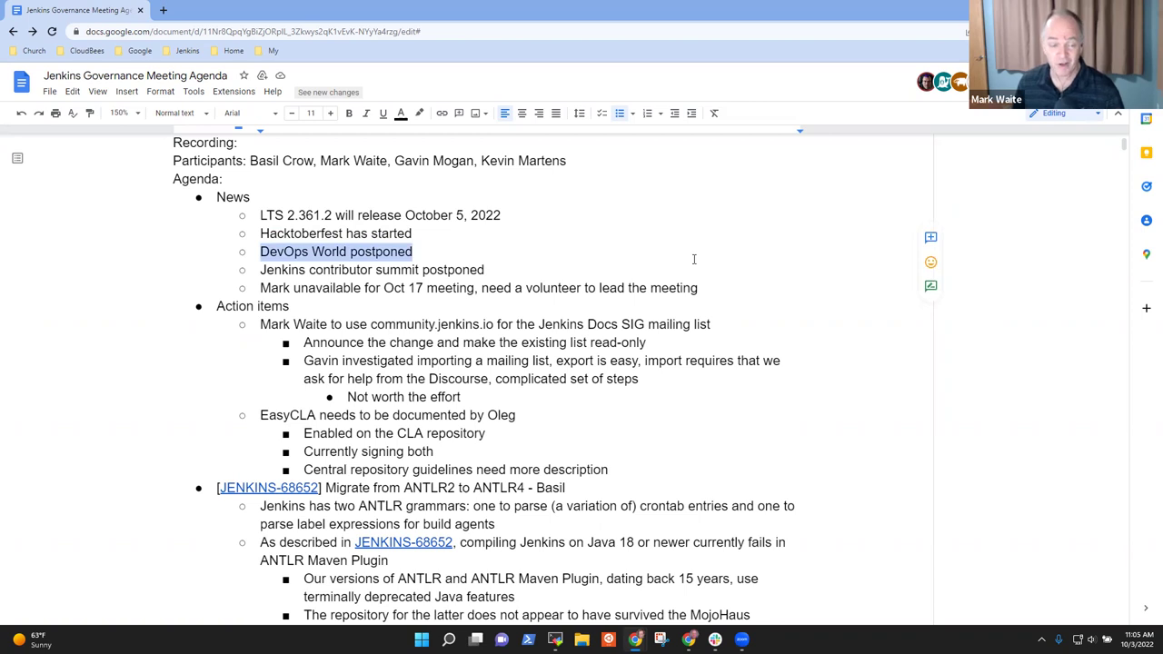
{"action": "left_click", "coordinate": [693, 259]}
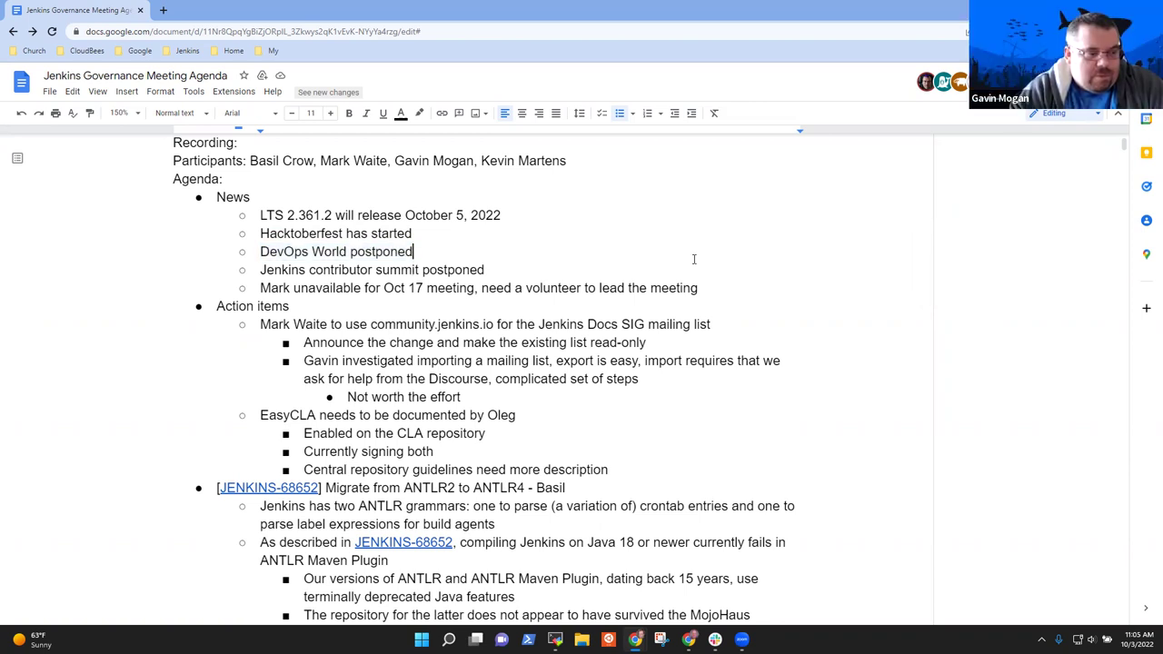
{"action": "triple_click", "coordinate": [694, 259]}
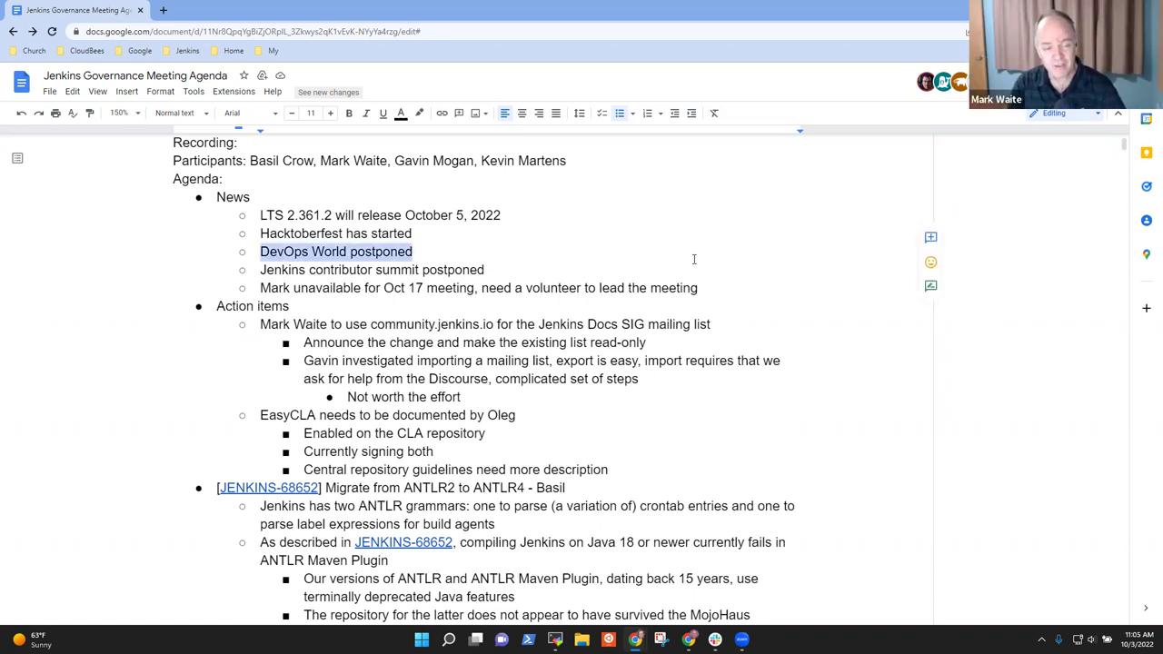
{"action": "left_click", "coordinate": [693, 259]}
{"action": "type", "text": "by "}
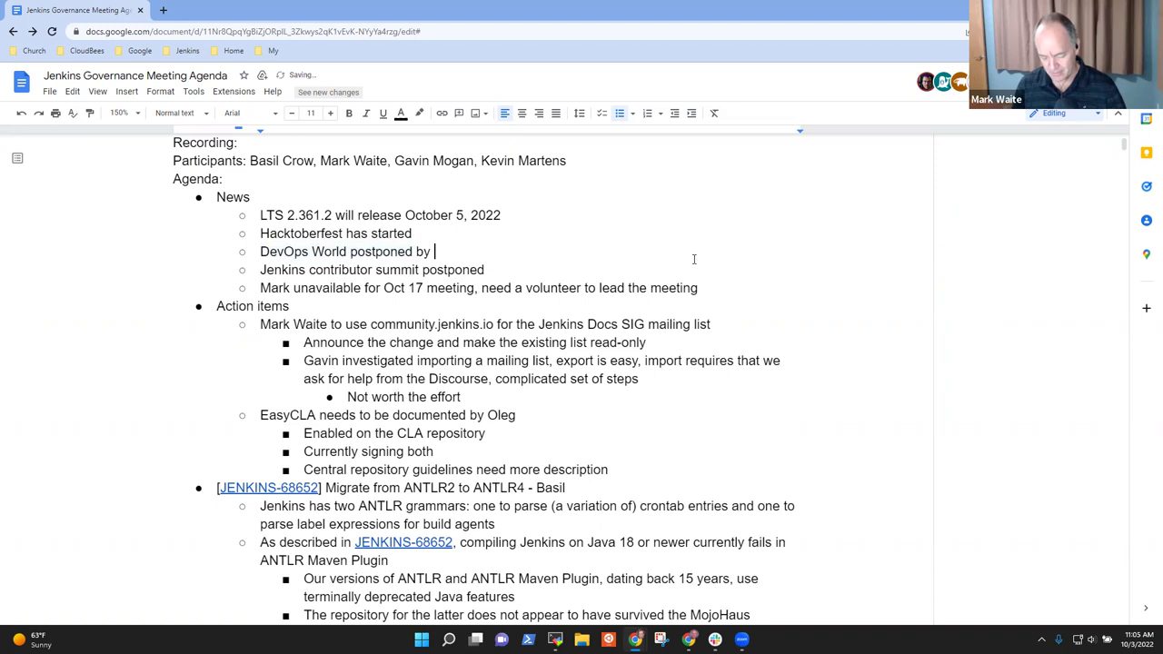
{"action": "type", "text": "Hurrica"}
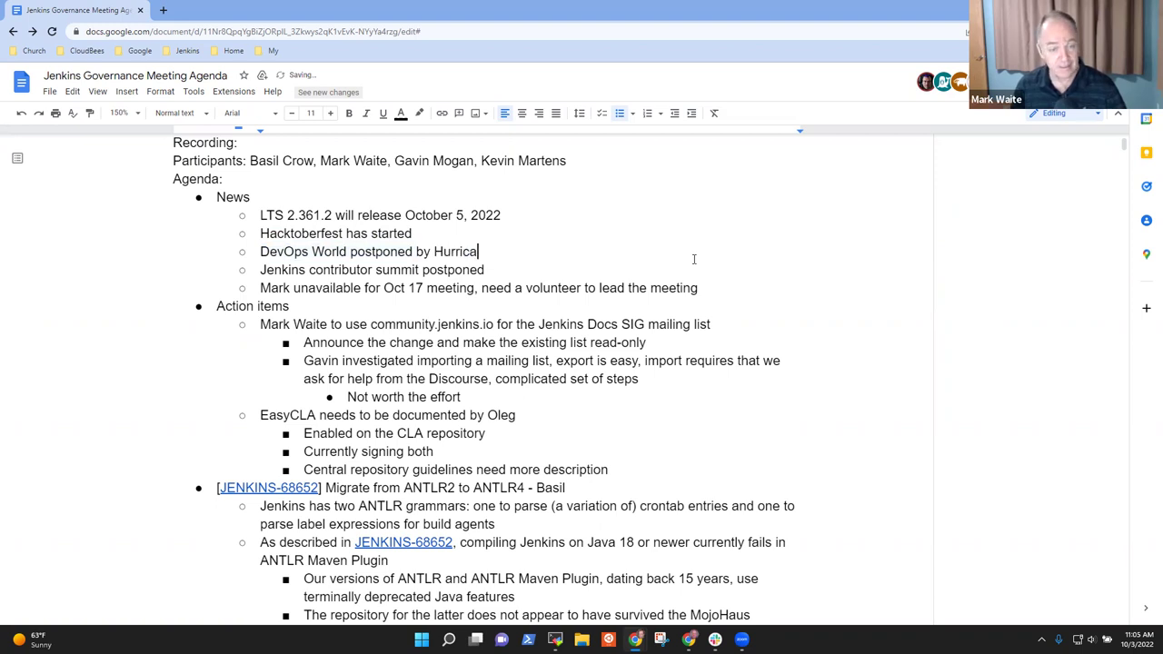
{"action": "type", "text": "ne Ian"}
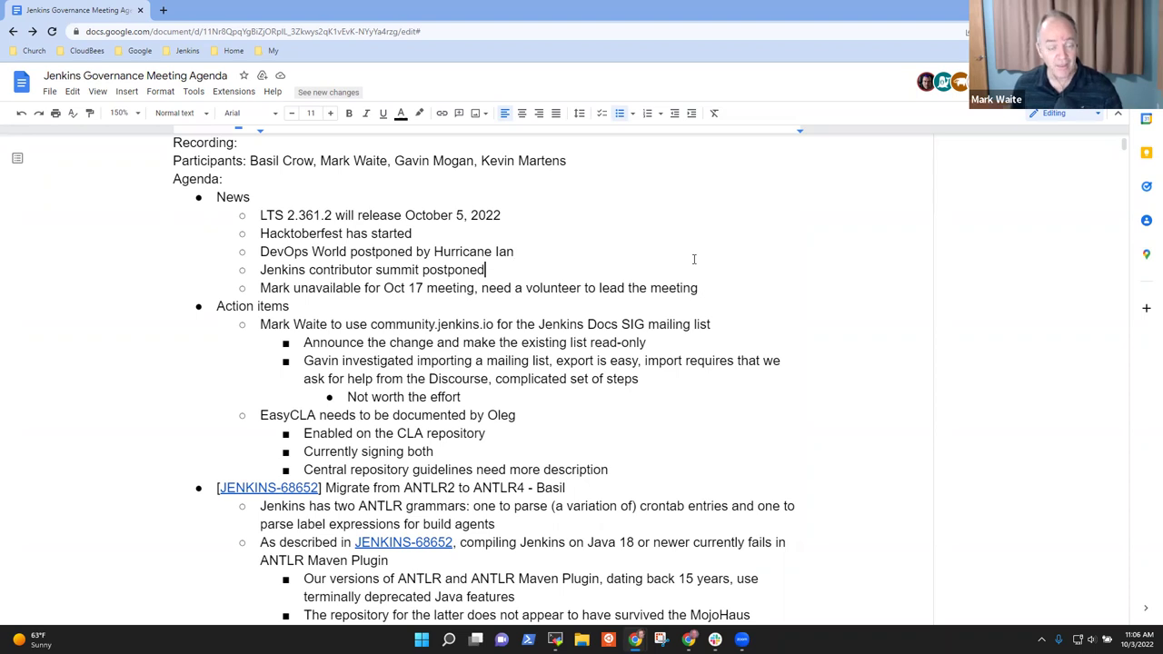
Select and review the contributor summit and Oct 17 volunteer request news items.
{"action": "key", "text": "shift+Home"}
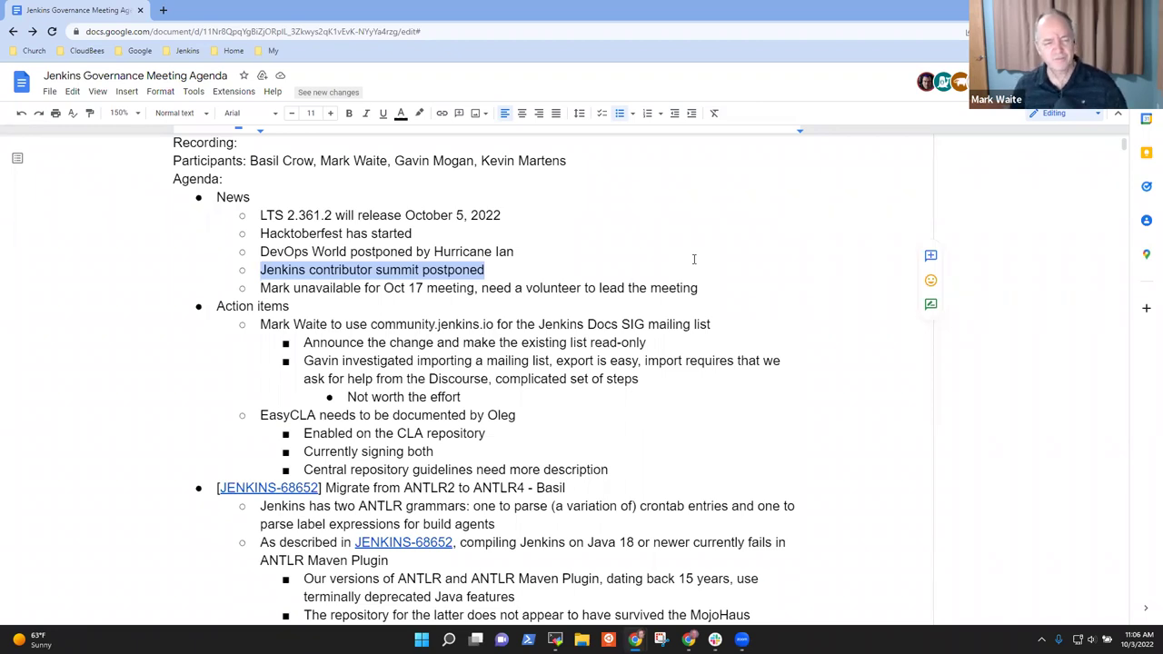
{"action": "key", "text": "Down"}
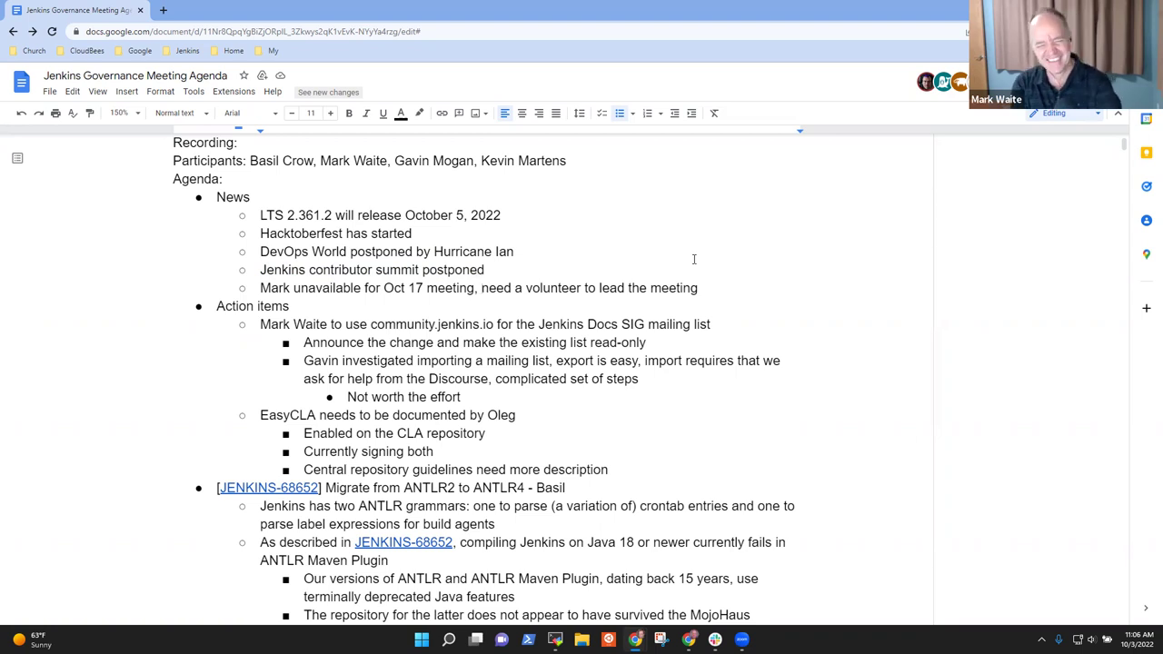
{"action": "key", "text": "Up"}
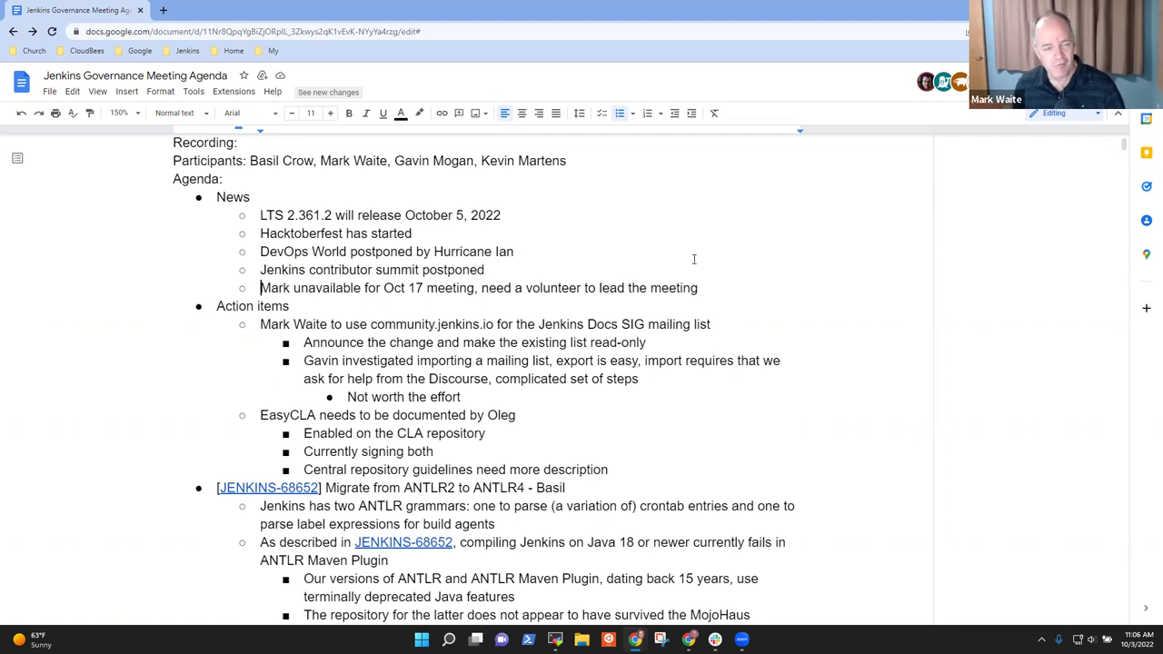
{"action": "key", "text": "shift+End"}
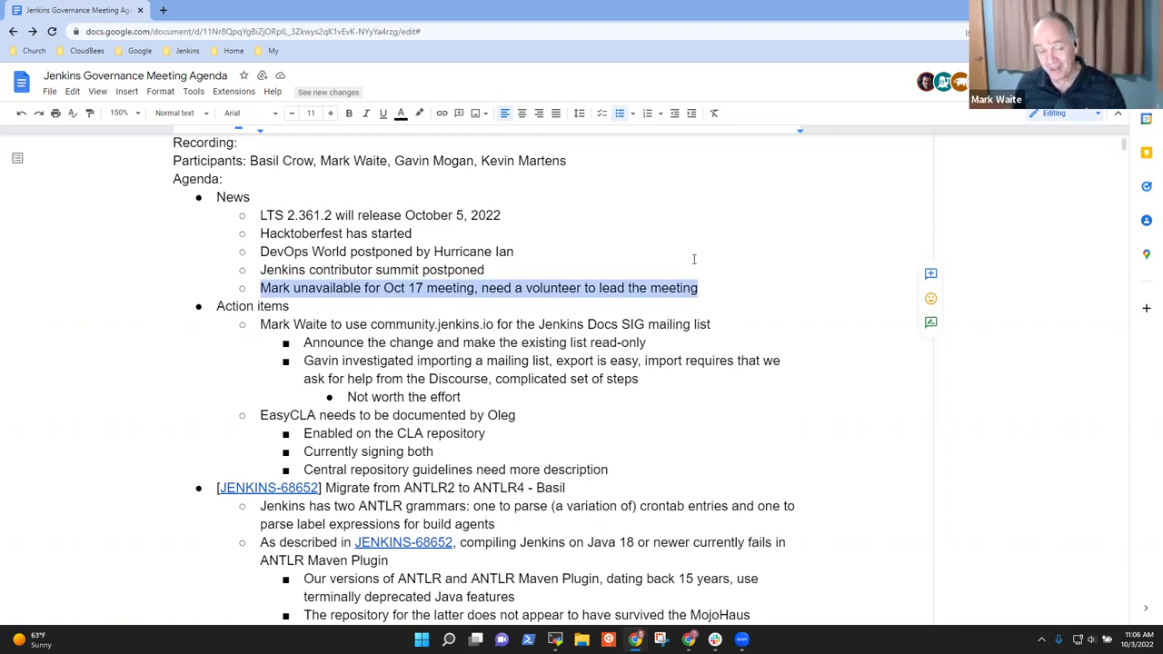
{"action": "key", "text": "Left"}
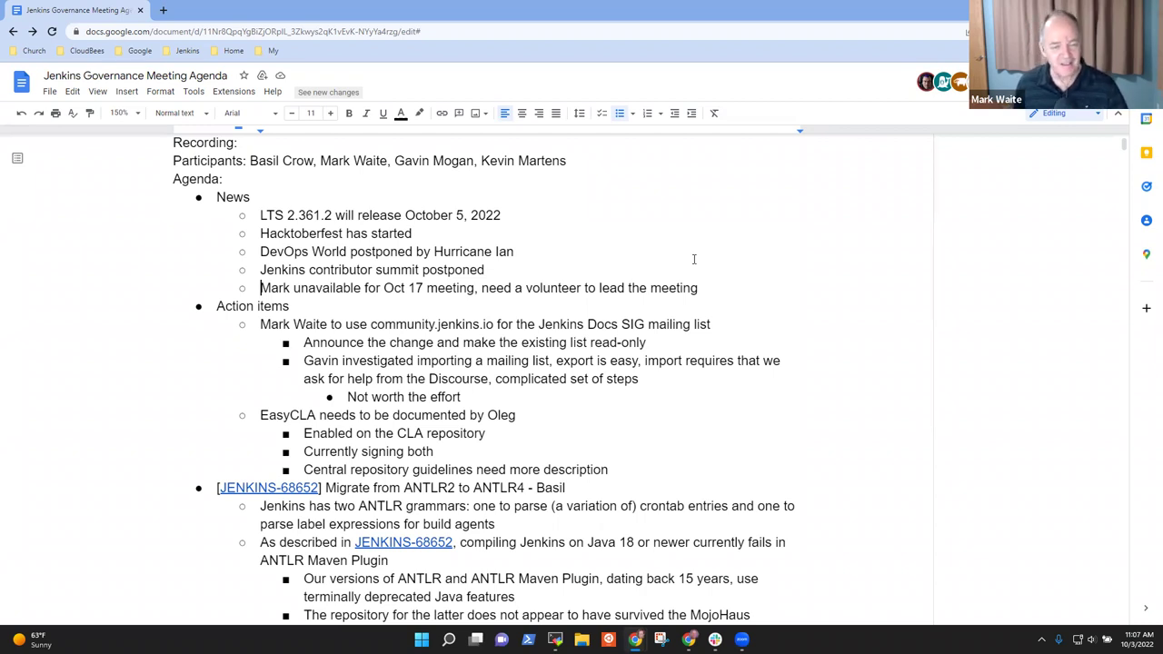
{"action": "key", "text": "shift+End"}
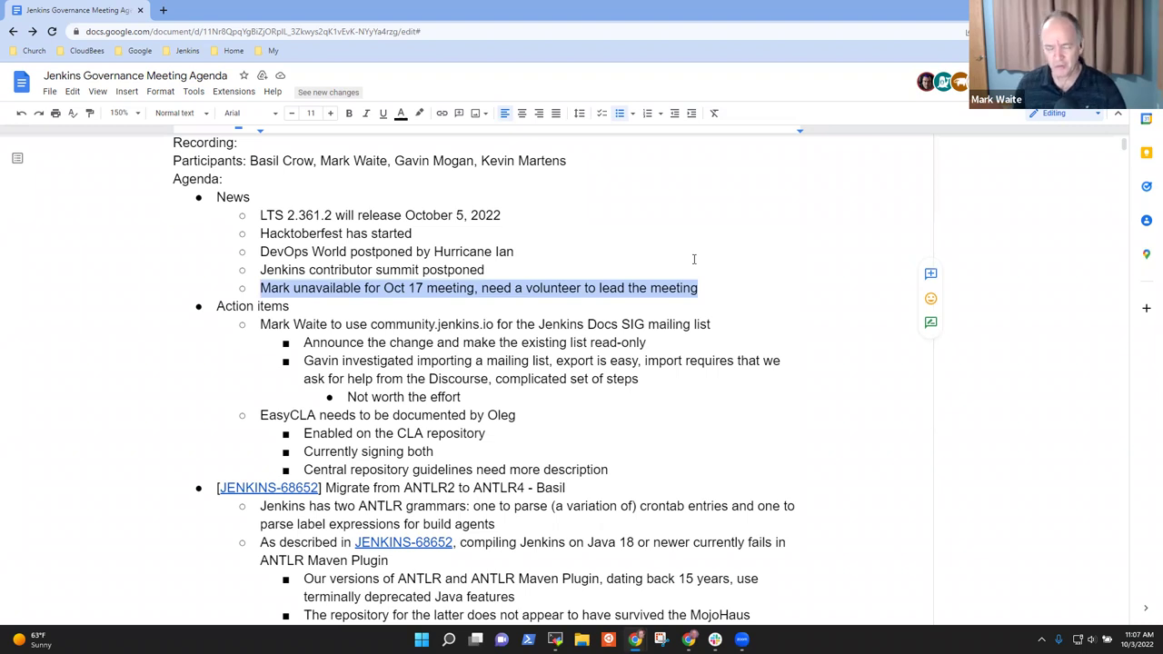
Add an indented sub-bullet with the volunteer's name followed by 'will lead the meeting'.
{"action": "key", "text": "End"}
{"action": "key", "text": "Return"}
{"action": "key", "text": "Tab"}
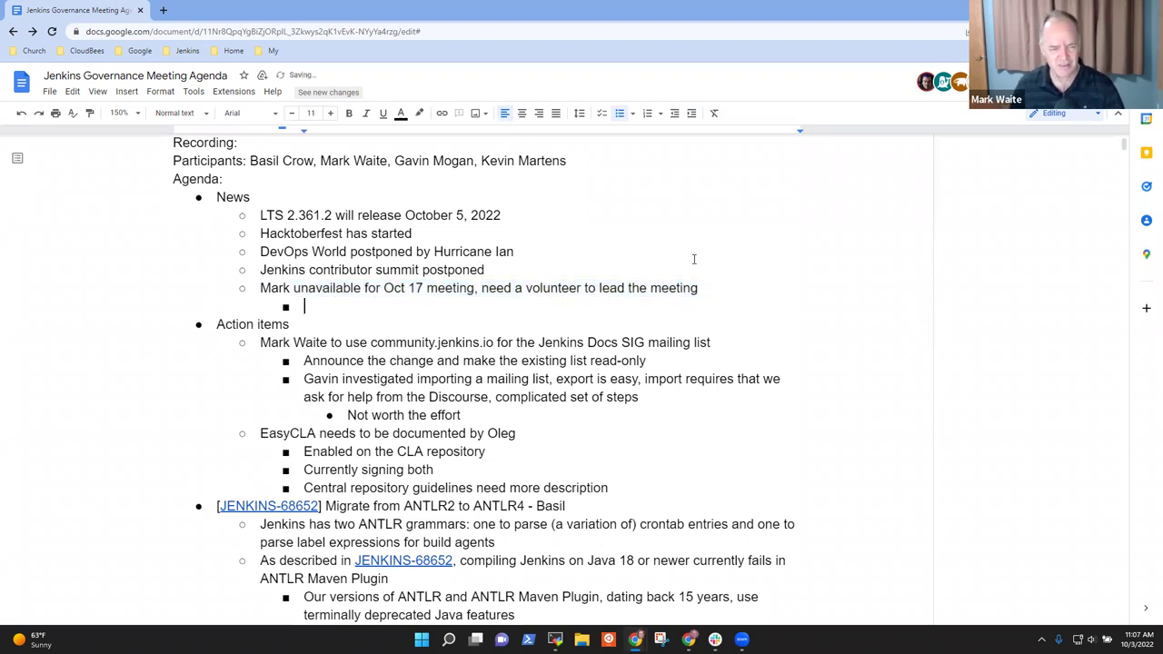
{"action": "type", "text": "Gavin Mo"}
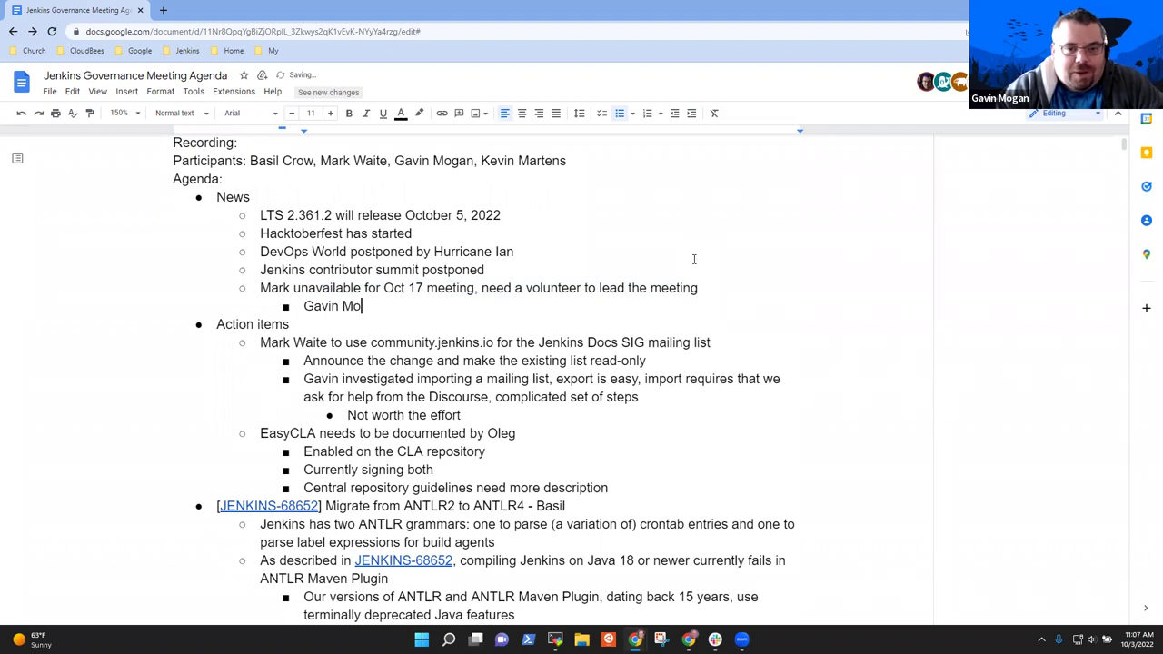
{"action": "type", "text": "gan "}
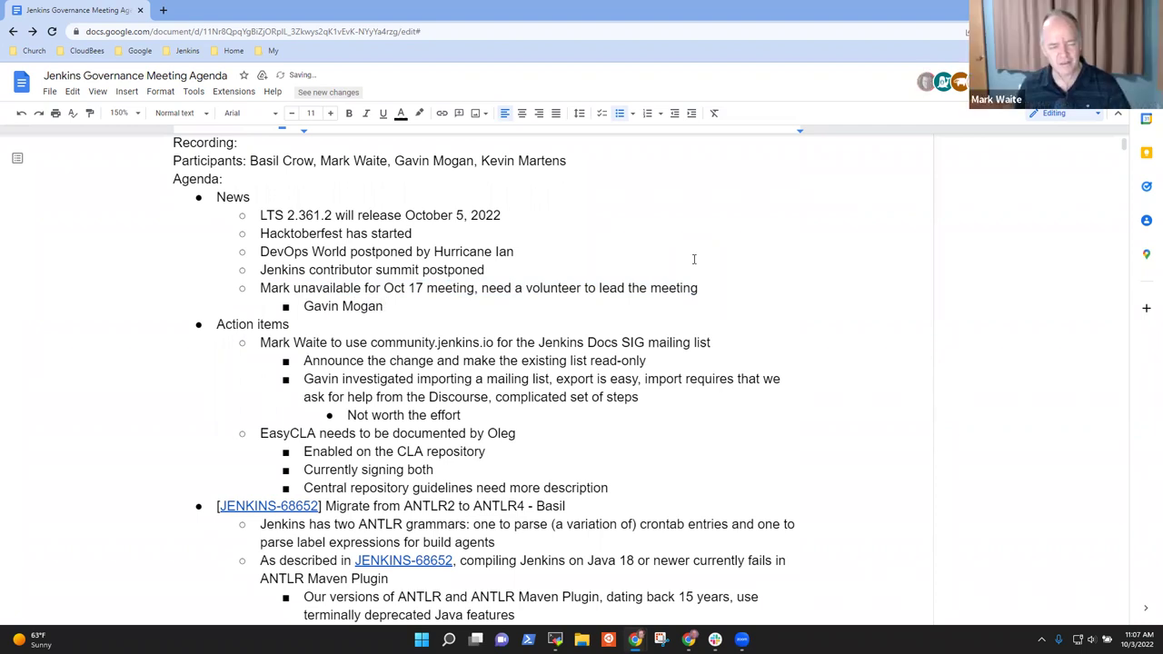
{"action": "type", "text": "will lead the meeting"}
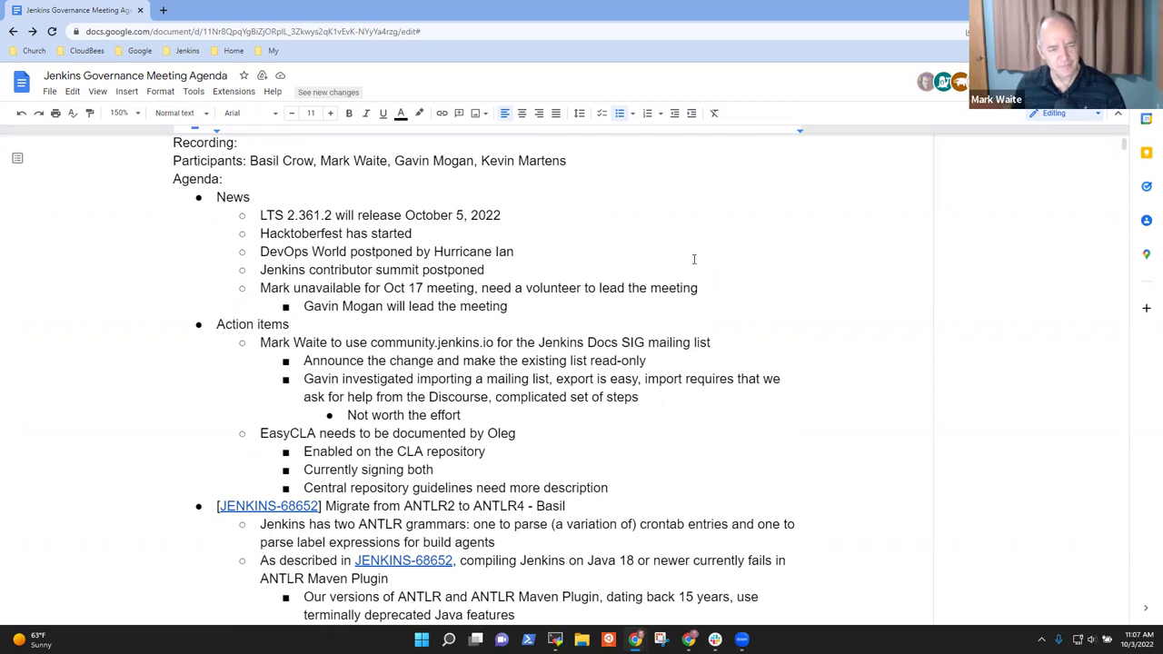
{"action": "key", "text": "Home"}
{"action": "key", "text": "shift+End"}
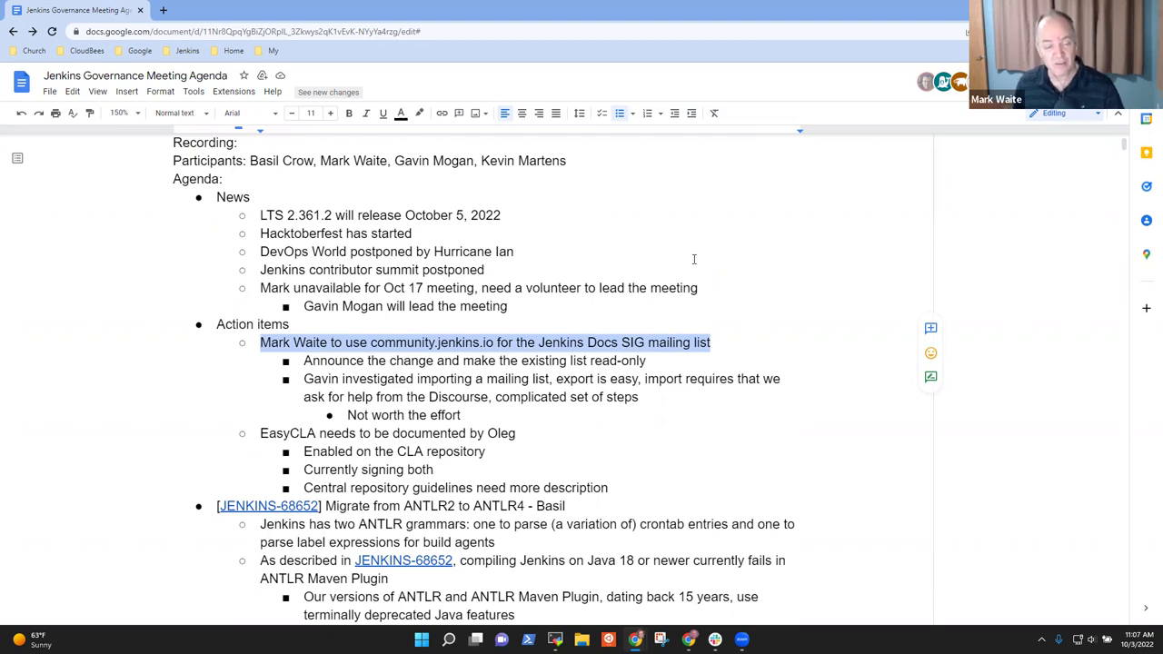
{"action": "key", "text": "Down"}
{"action": "key", "text": "Down"}
{"action": "key", "text": "Down"}
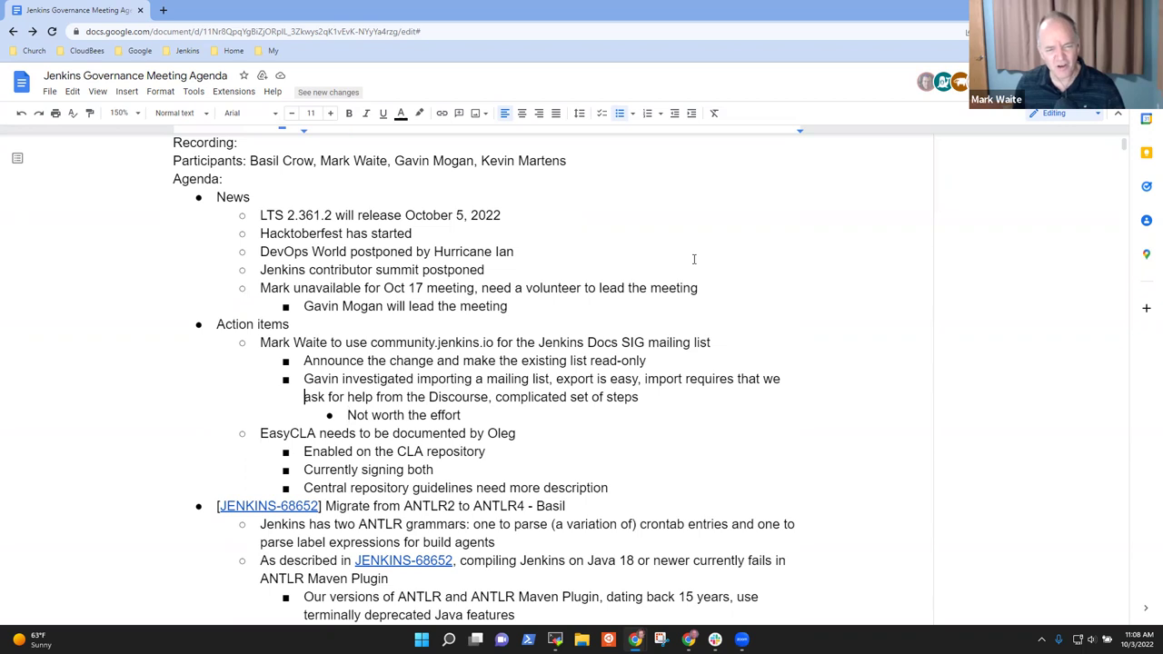
{"action": "key", "text": "ctrl+shift+Left"}
{"action": "key", "text": "ctrl+shift+Left"}
{"action": "key", "text": "ctrl+shift+Left"}
{"action": "key", "text": "ctrl+shift+Left"}
{"action": "key", "text": "ctrl+shift+Left"}
{"action": "key", "text": "ctrl+shift+Left"}
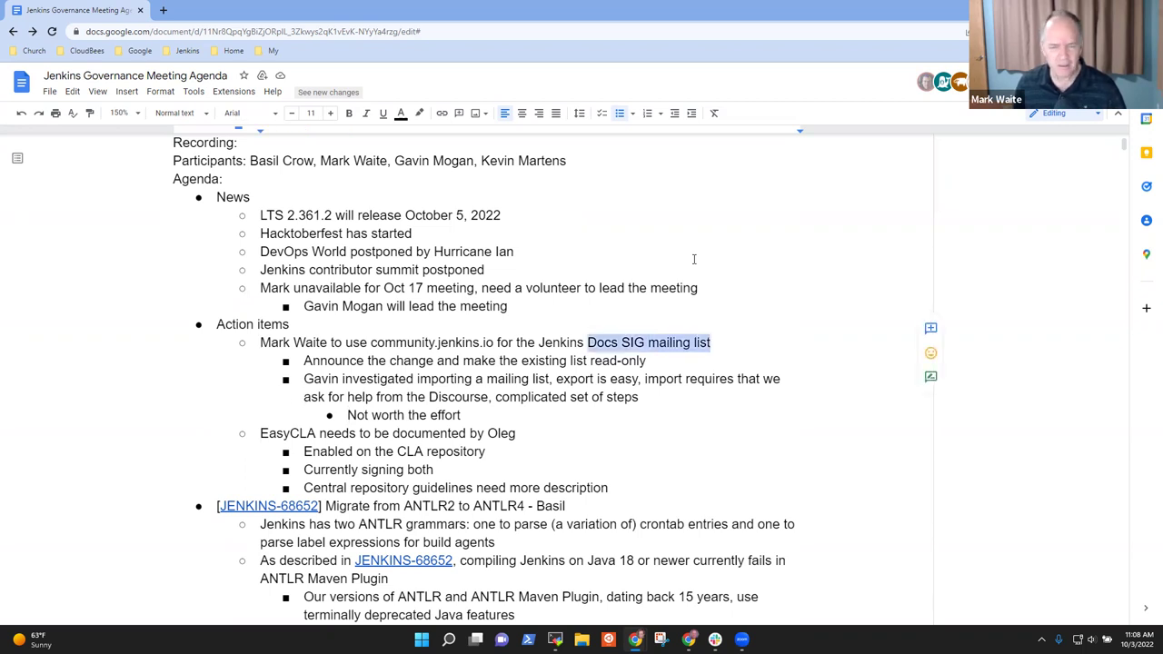
{"action": "key", "text": "ctrl+shift+Right"}
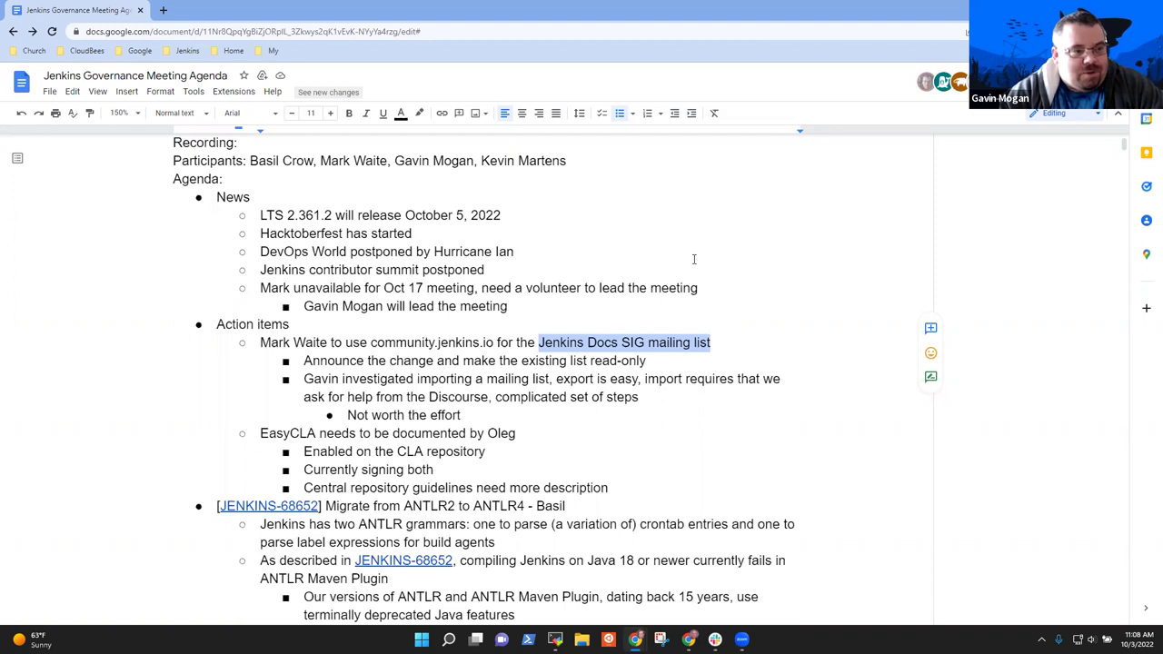
{"action": "key", "text": "Down"}
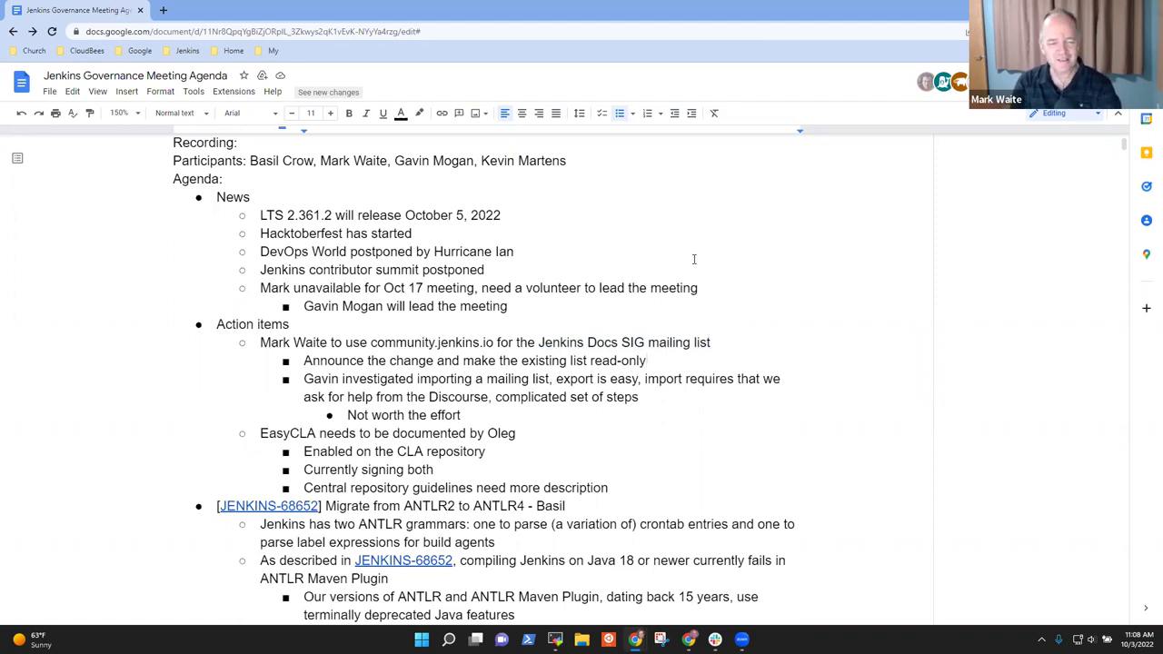
{"action": "key", "text": "Down"}
{"action": "key", "text": "Down"}
{"action": "key", "text": "Down"}
{"action": "key", "text": "Down"}
{"action": "key", "text": "Down"}
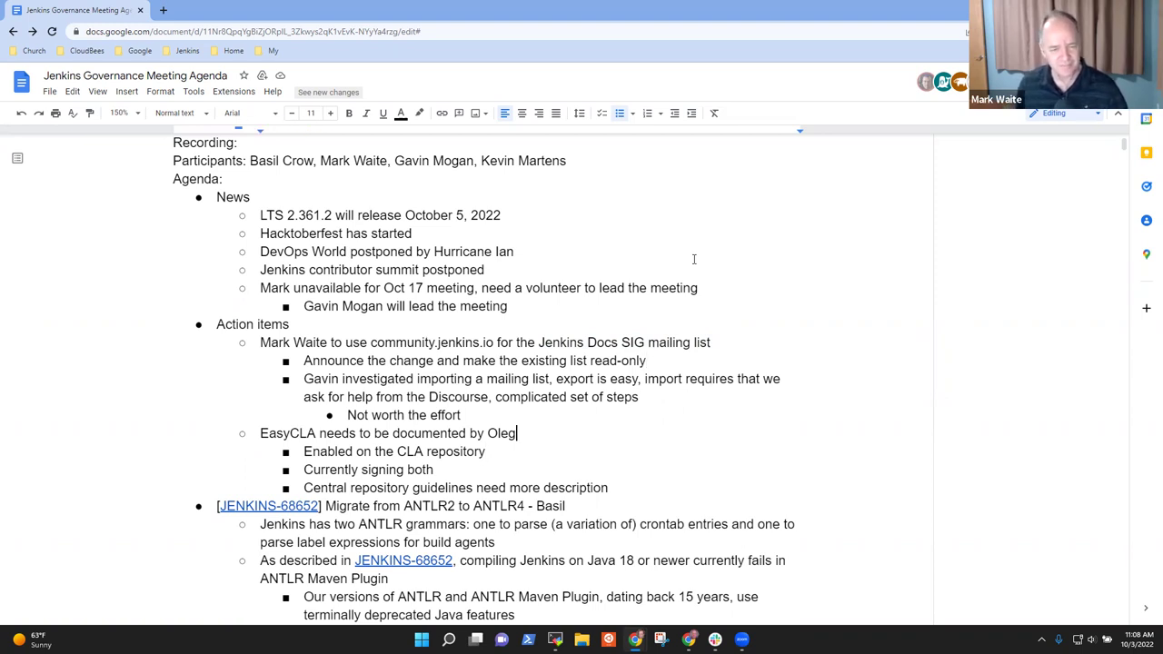
{"action": "key", "text": "shift+End"}
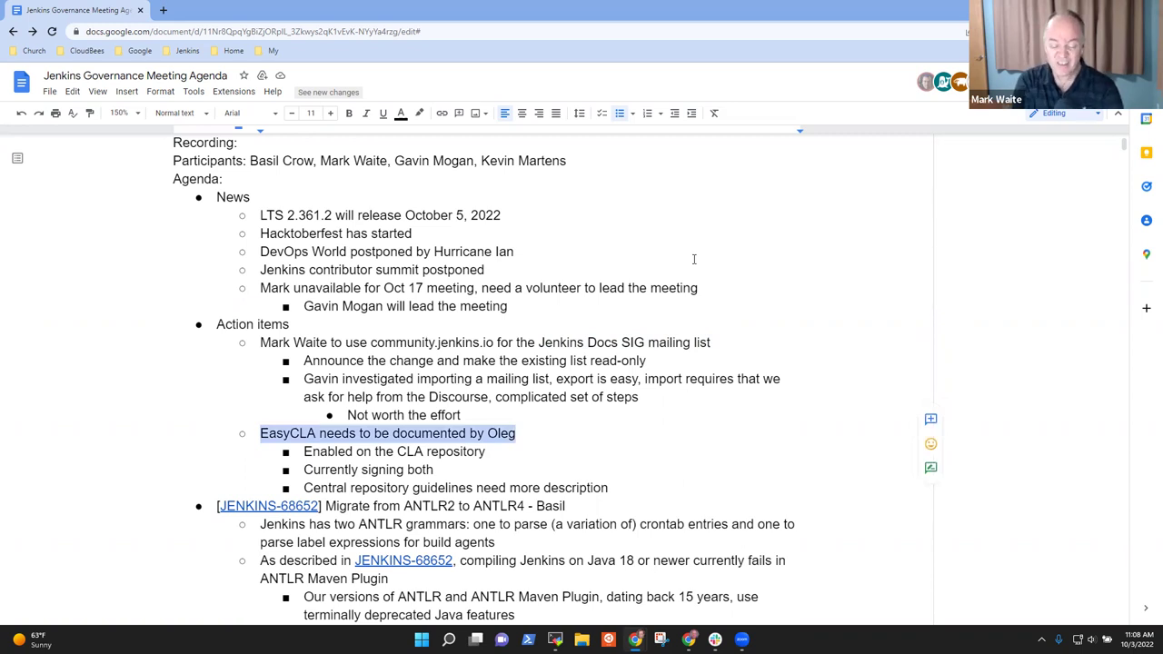
{"action": "key", "text": "Down"}
{"action": "key", "text": "Down"}
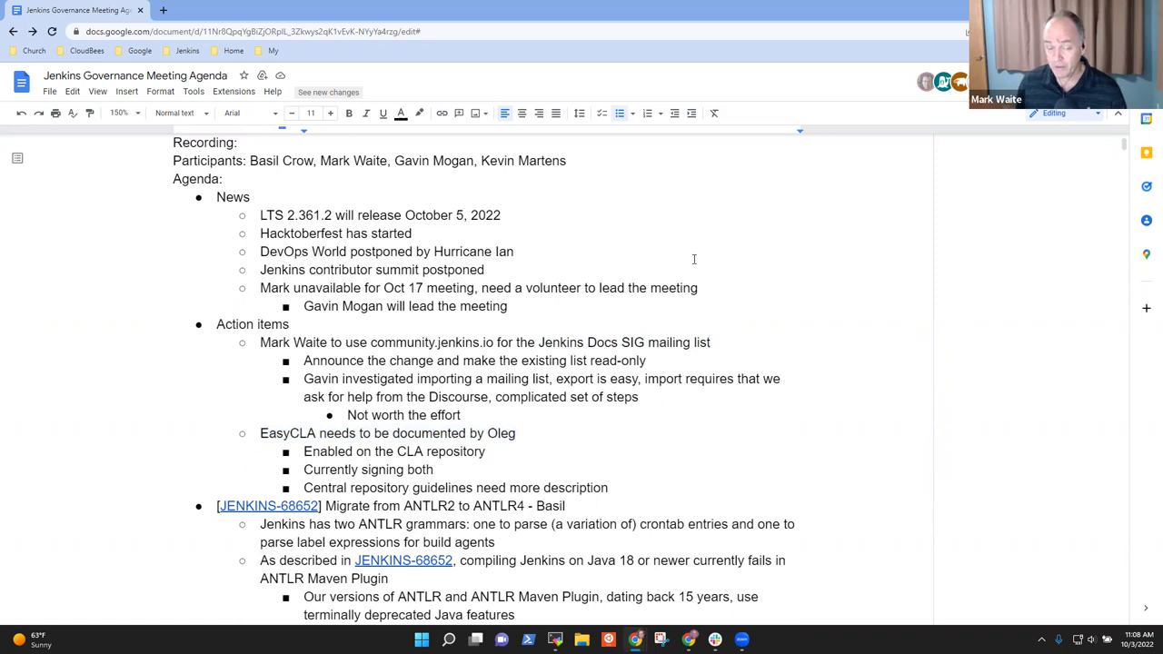
{"action": "key", "text": "Down"}
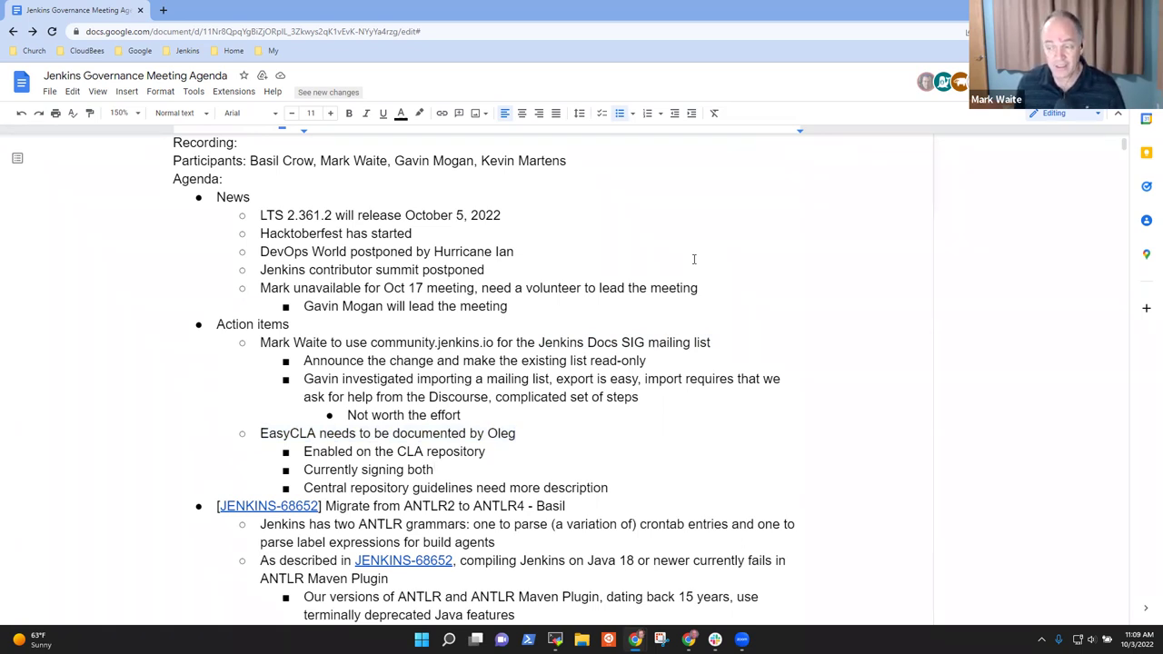
{"action": "key", "text": "Down"}
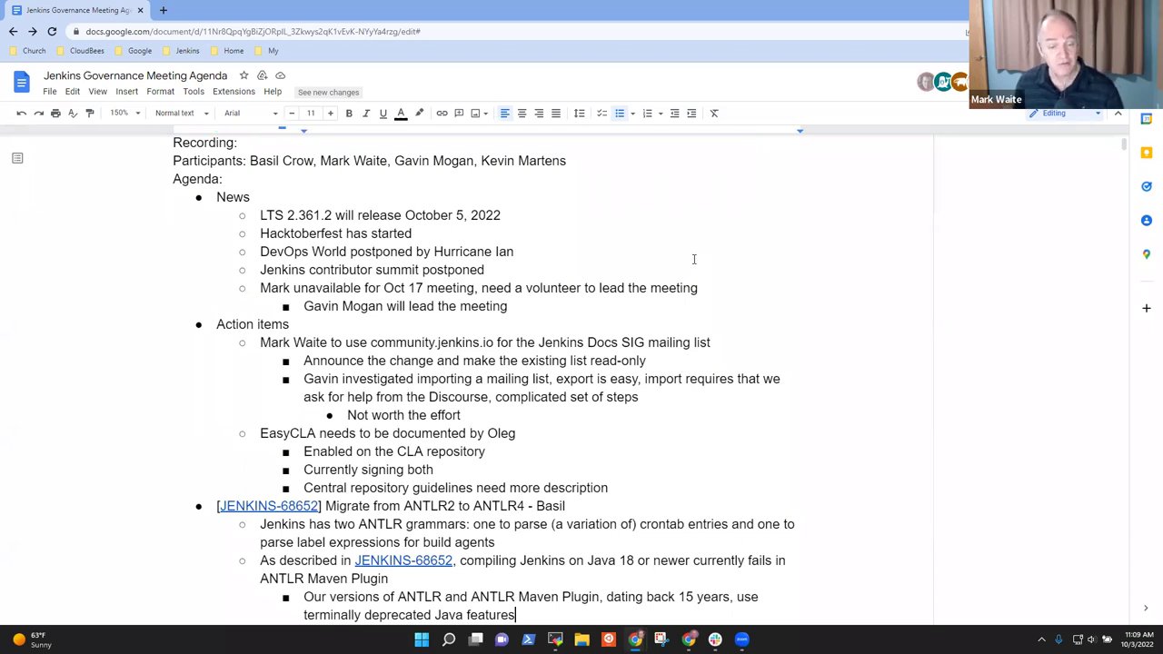
{"action": "key", "text": "Down"}
{"action": "key", "text": "Down"}
{"action": "key", "text": "Down"}
{"action": "key", "text": "Down"}
{"action": "key", "text": "Down"}
{"action": "key", "text": "Down"}
{"action": "key", "text": "Down"}
{"action": "key", "text": "Down"}
{"action": "key", "text": "Down"}
{"action": "key", "text": "Down"}
{"action": "key", "text": "Down"}
{"action": "key", "text": "Down"}
{"action": "key", "text": "Down"}
{"action": "key", "text": "Down"}
{"action": "key", "text": "Down"}
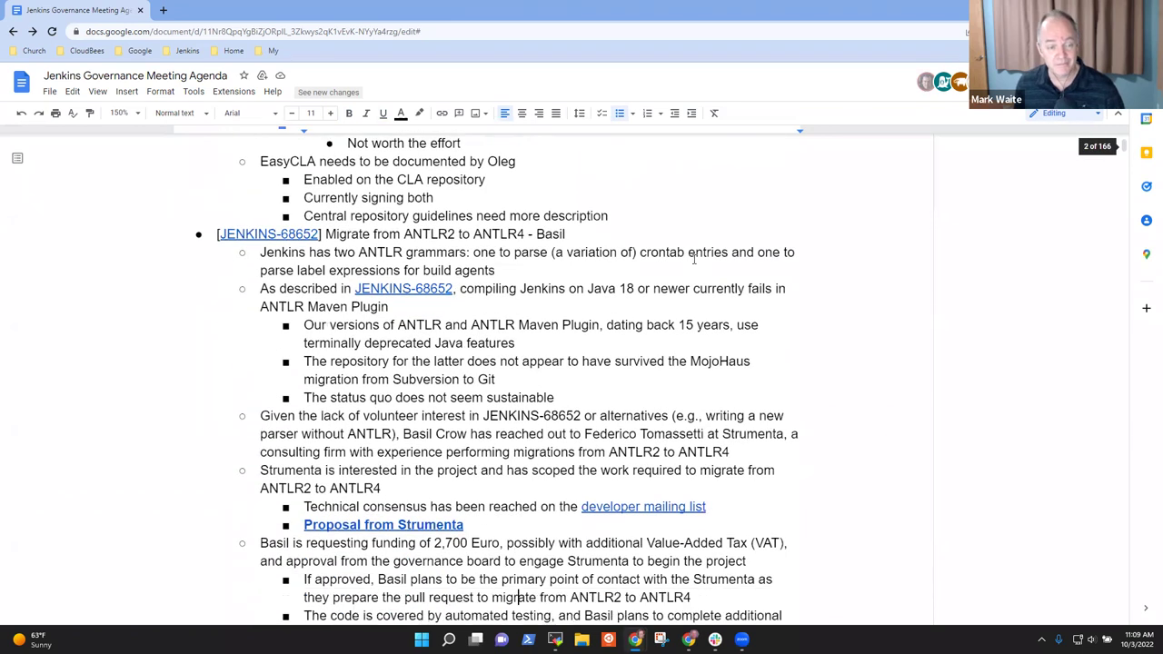
{"action": "key", "text": "Down"}
{"action": "key", "text": "Up"}
{"action": "key", "text": "Up"}
{"action": "key", "text": "Up"}
{"action": "key", "text": "Up"}
{"action": "key", "text": "Up"}
{"action": "key", "text": "Up"}
{"action": "key", "text": "Up"}
{"action": "key", "text": "Up"}
{"action": "key", "text": "Up"}
{"action": "key", "text": "Up"}
{"action": "key", "text": "Up"}
{"action": "key", "text": "Up"}
{"action": "key", "text": "Up"}
{"action": "key", "text": "Up"}
{"action": "key", "text": "Up"}
{"action": "key", "text": "Up"}
{"action": "key", "text": "Up"}
{"action": "key", "text": "Up"}
{"action": "key", "text": "Up"}
{"action": "key", "text": "Up"}
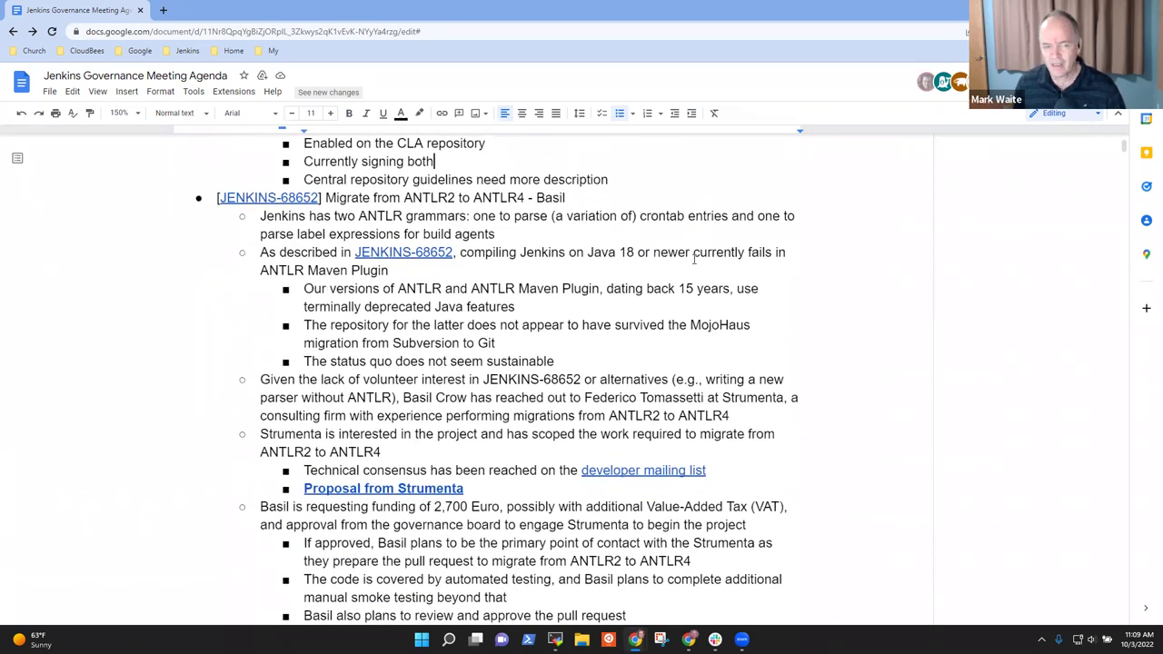
{"action": "key", "text": "Up"}
{"action": "key", "text": "Up"}
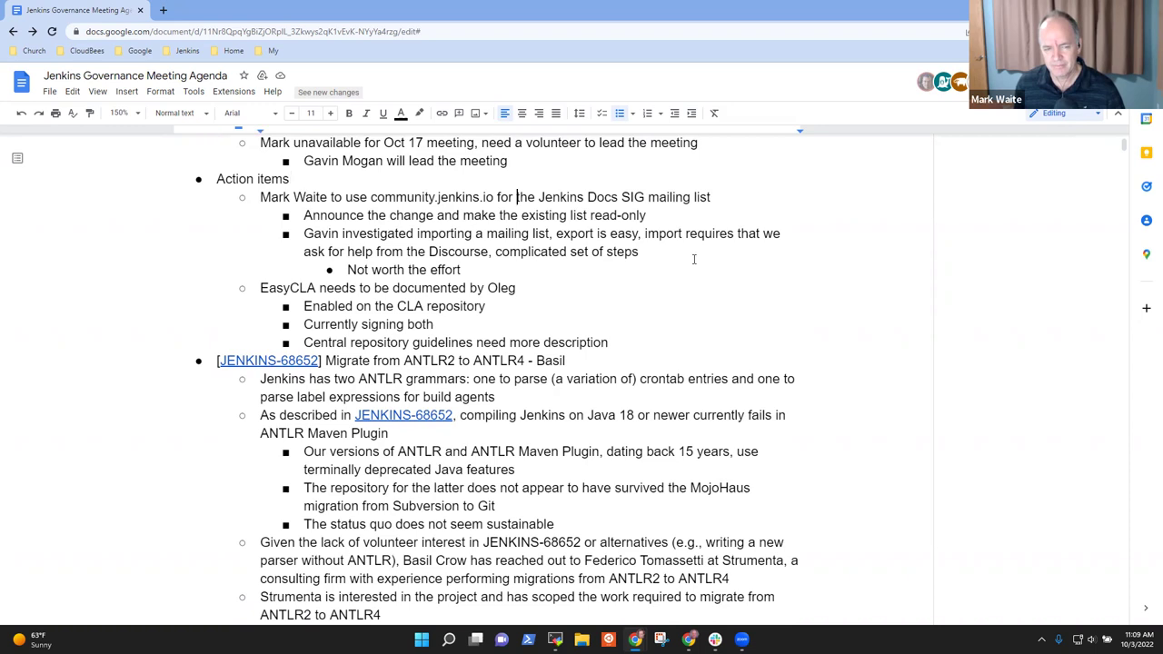
{"action": "key", "text": "Down"}
{"action": "key", "text": "Down"}
{"action": "key", "text": "Down"}
{"action": "key", "text": "Down"}
{"action": "key", "text": "Down"}
{"action": "key", "text": "Down"}
{"action": "key", "text": "Down"}
{"action": "key", "text": "Down"}
{"action": "key", "text": "Down"}
Below the guidelines bullet, add 'Should we enable CLA on other repositories?'.
{"action": "key", "text": "End"}
{"action": "key", "text": "Return"}
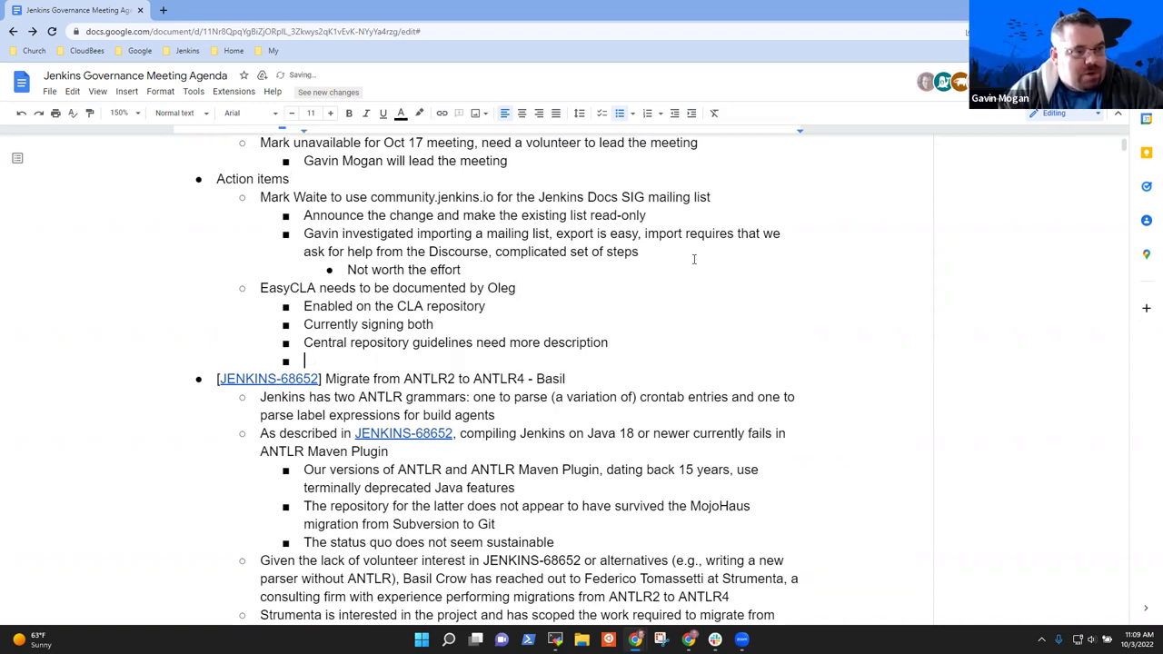
{"action": "type", "text": "Should we "}
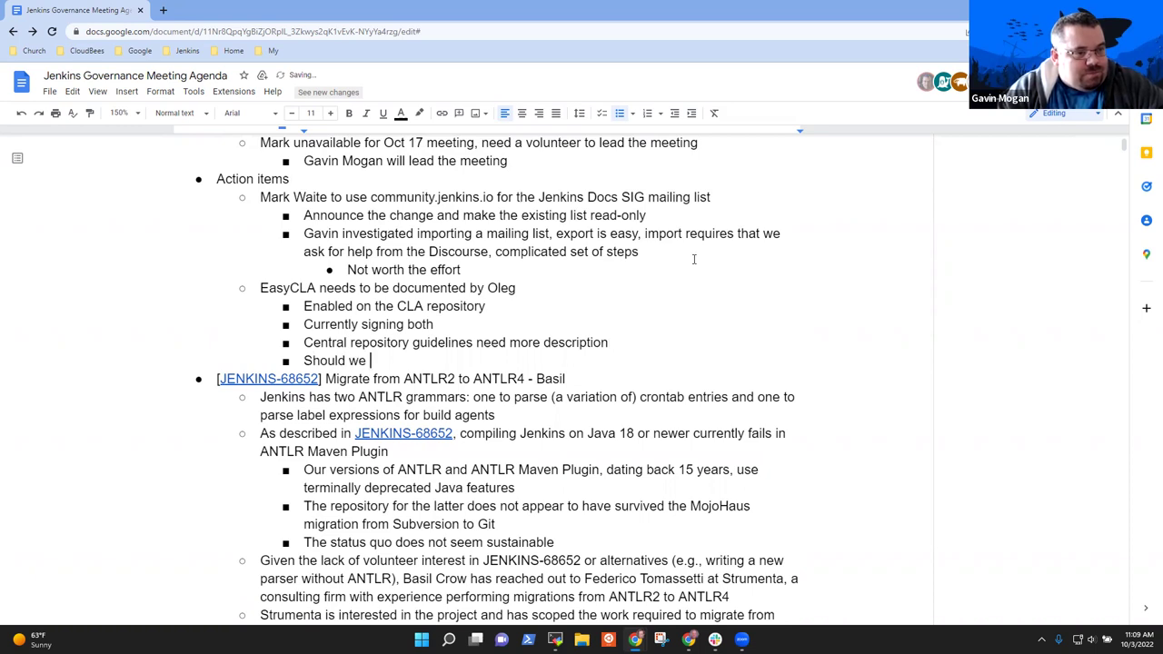
{"action": "type", "text": "aneb"}
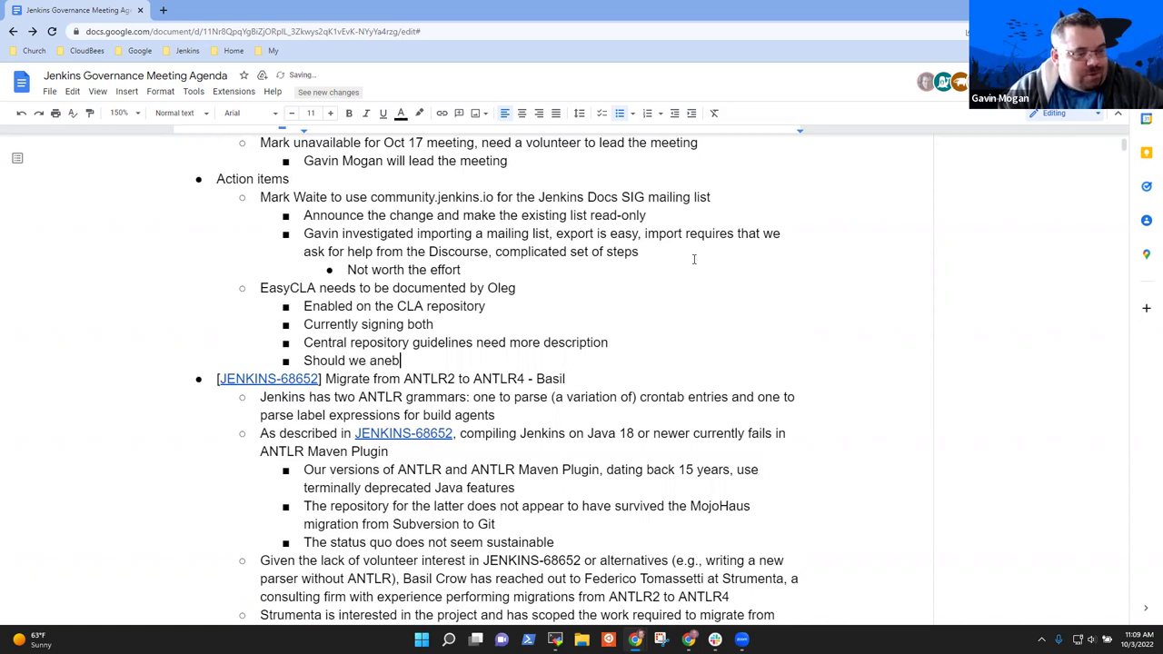
{"action": "key", "text": "BackSpace"}
{"action": "key", "text": "BackSpace"}
{"action": "key", "text": "BackSpace"}
{"action": "key", "text": "BackSpace"}
{"action": "type", "text": "enable"}
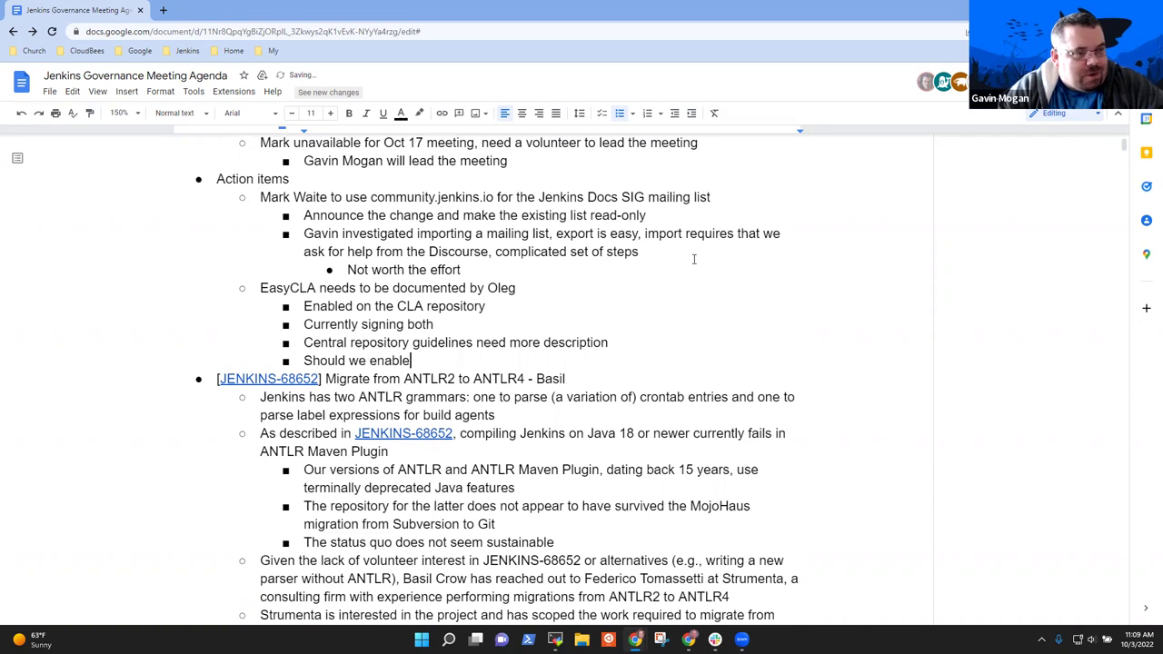
{"action": "type", "text": " CLA on other re"}
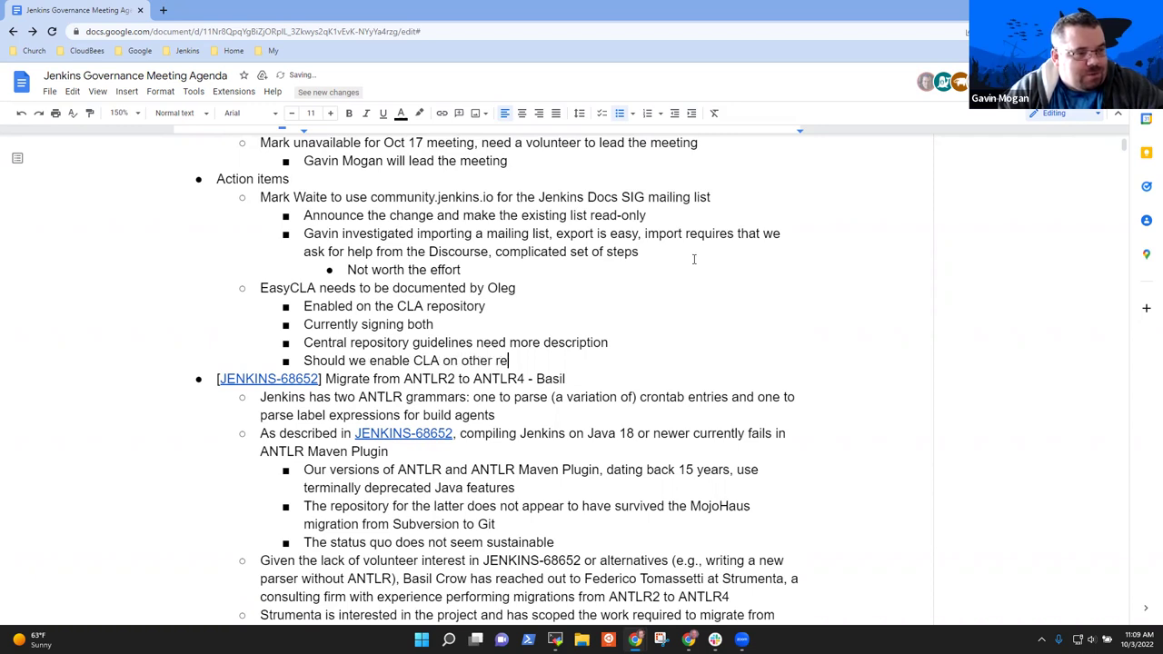
{"action": "type", "text": "positories"}
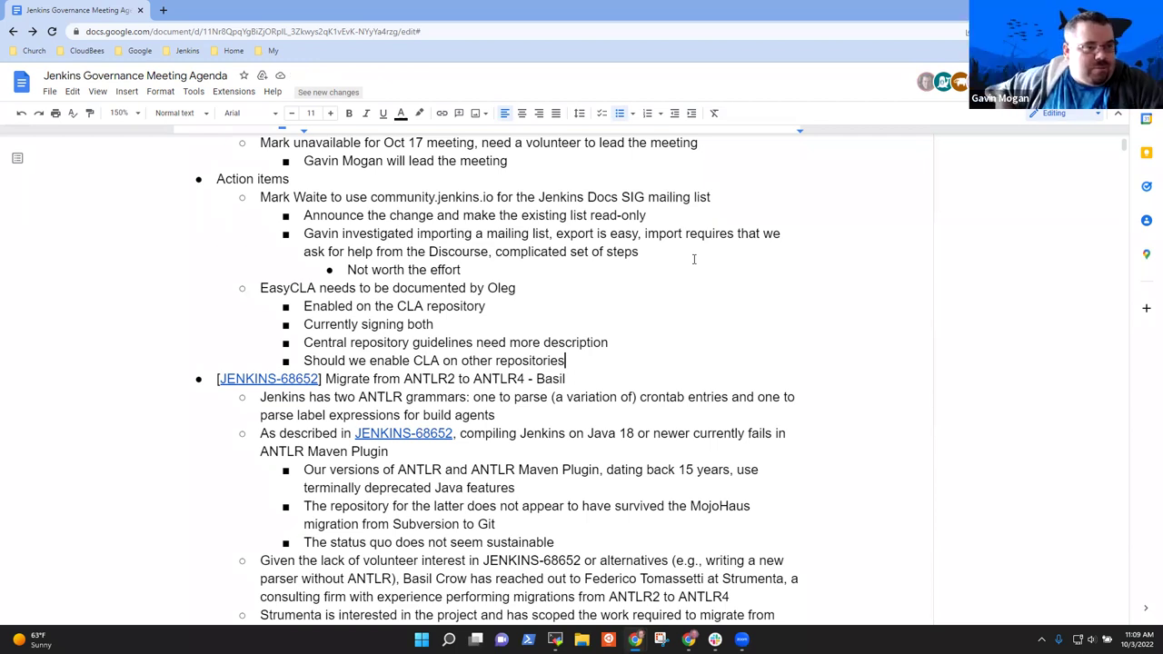
{"action": "type", "text": "?"}
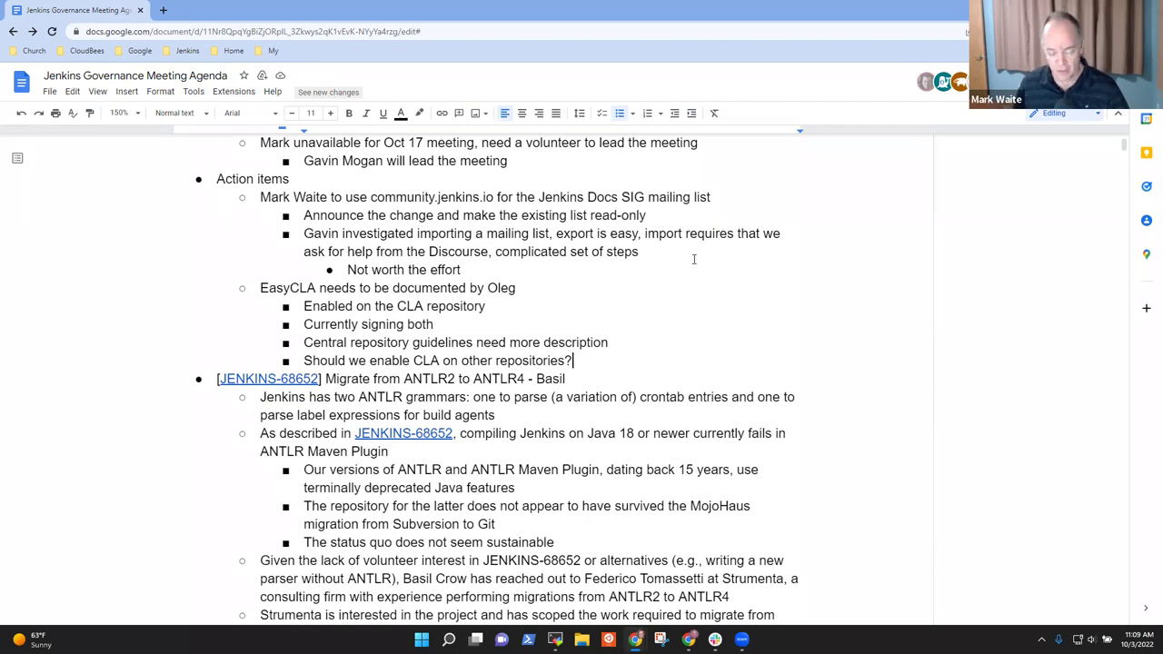
Add an indented answer 'Future discussion topic, see the developer list' under the CLA question.
{"action": "key", "text": "Return"}
{"action": "key", "text": "Tab"}
{"action": "type", "text": "Future d"}
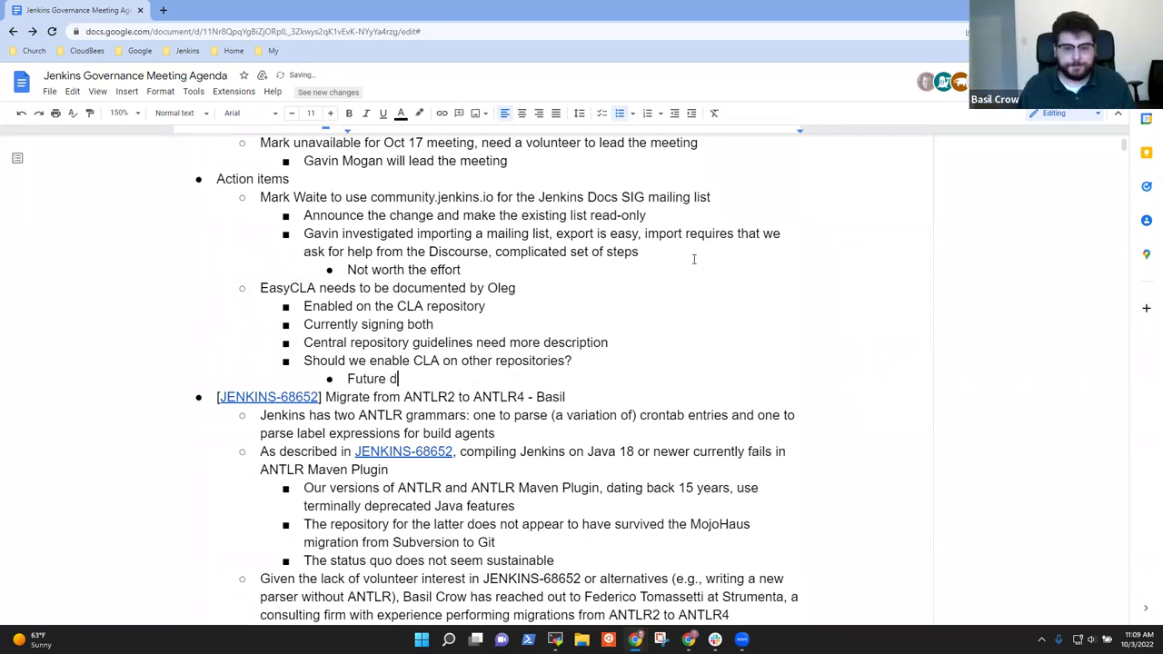
{"action": "type", "text": "iscussion topic"}
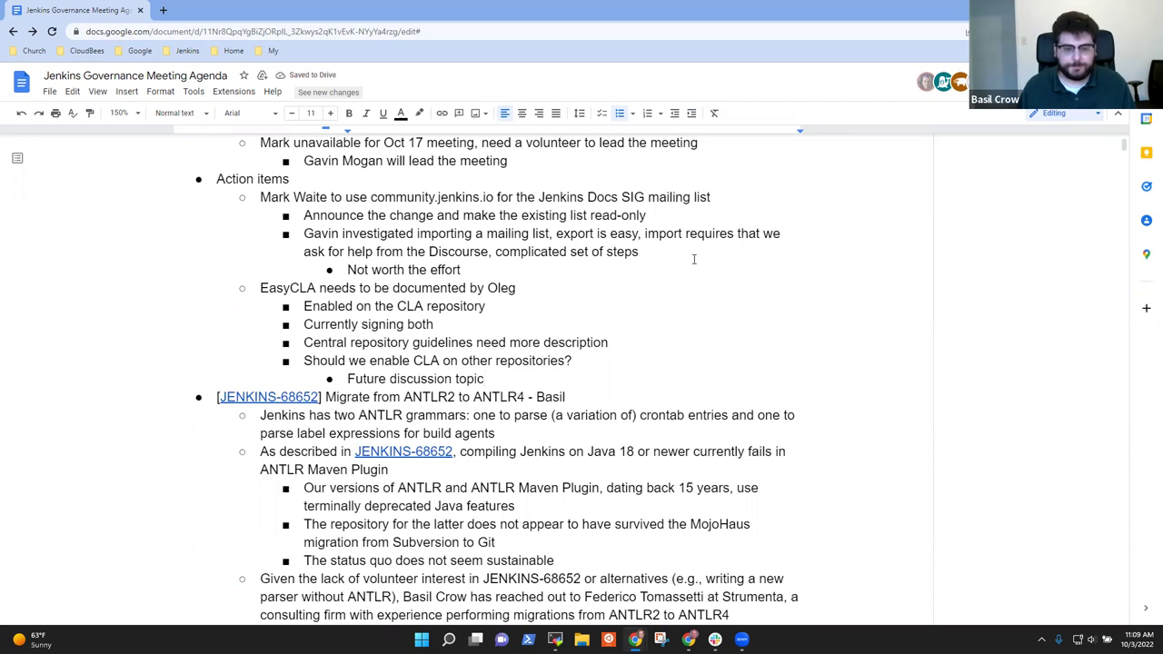
{"action": "type", "text": ", see the dev"}
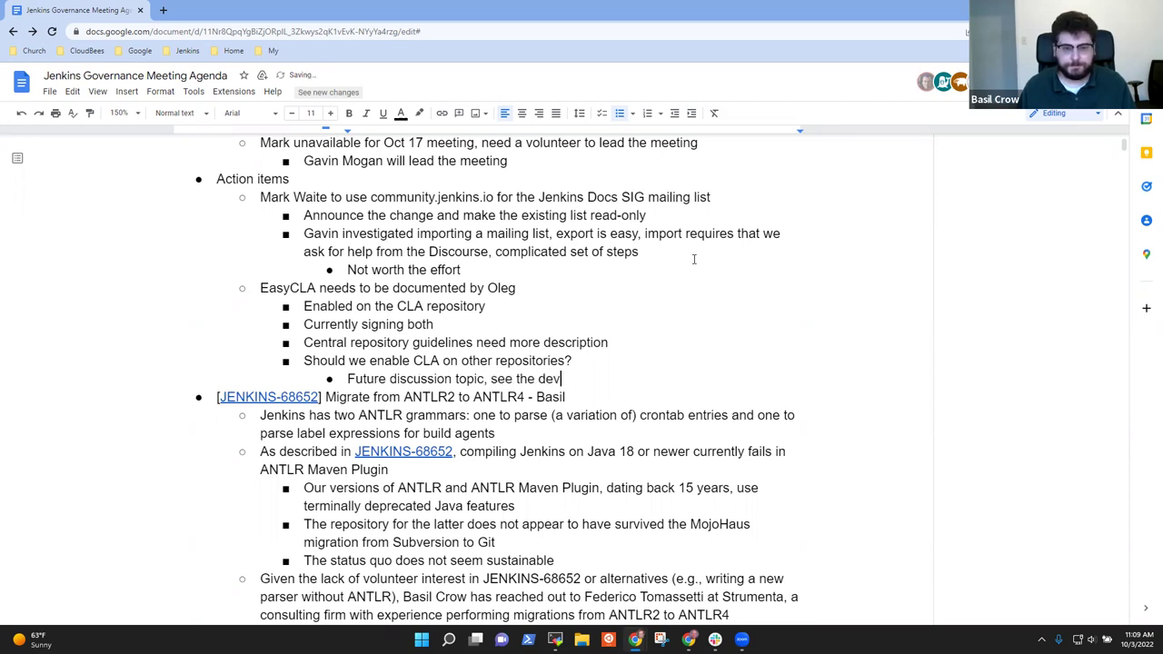
{"action": "type", "text": "eloper list"}
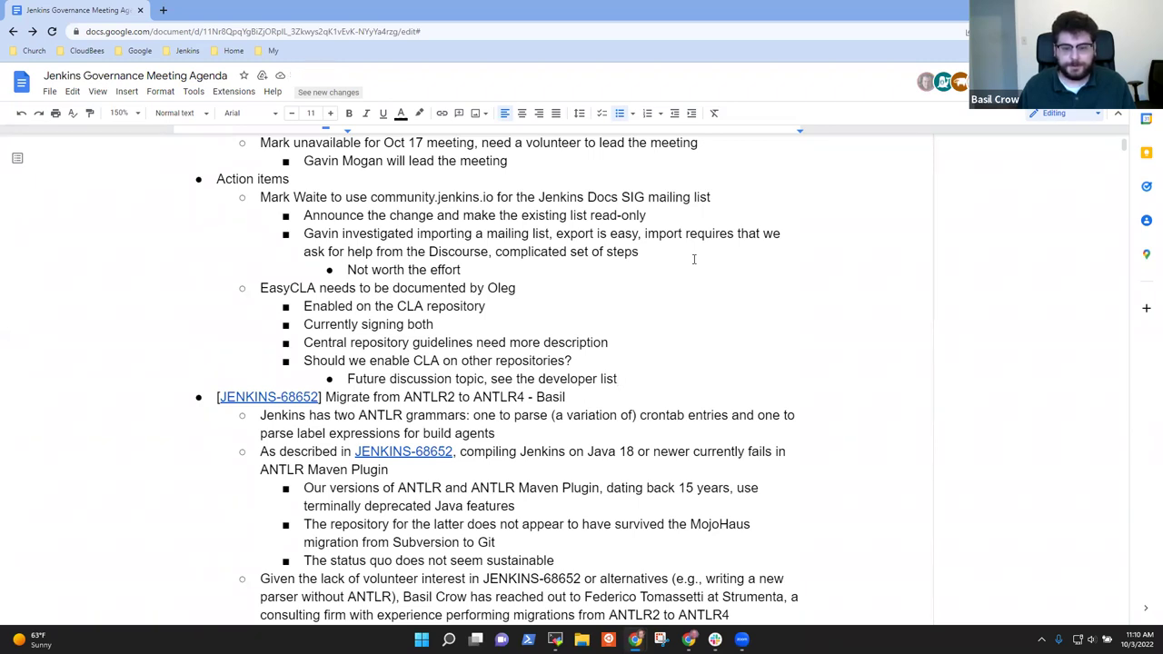
Add a second answer, 'Intentionally keep the contribution barriers low', and review the lines above.
{"action": "key", "text": "Return"}
{"action": "type", "text": "Intenti"}
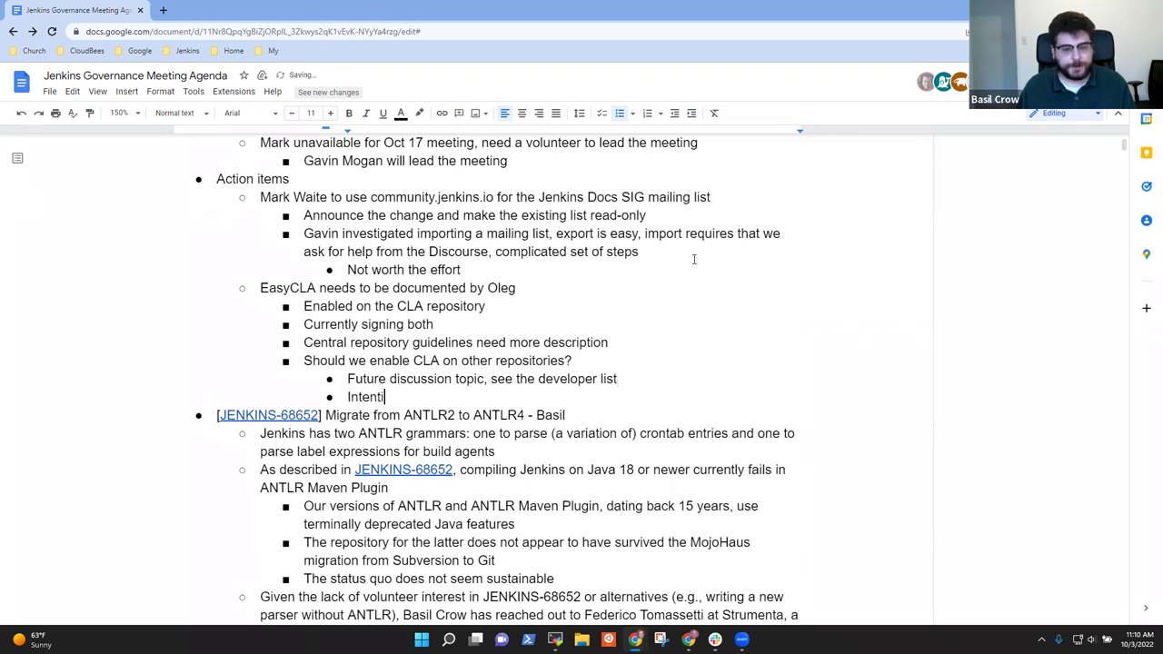
{"action": "type", "text": "onally de"}
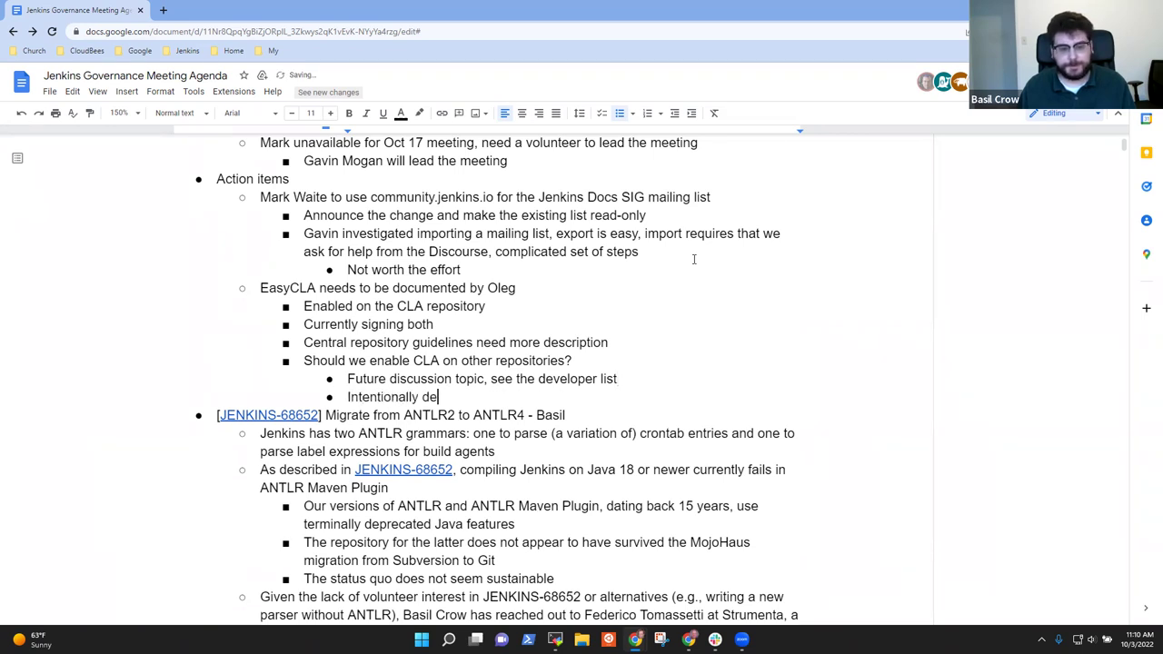
{"action": "key", "text": "BackSpace"}
{"action": "key", "text": "BackSpace"}
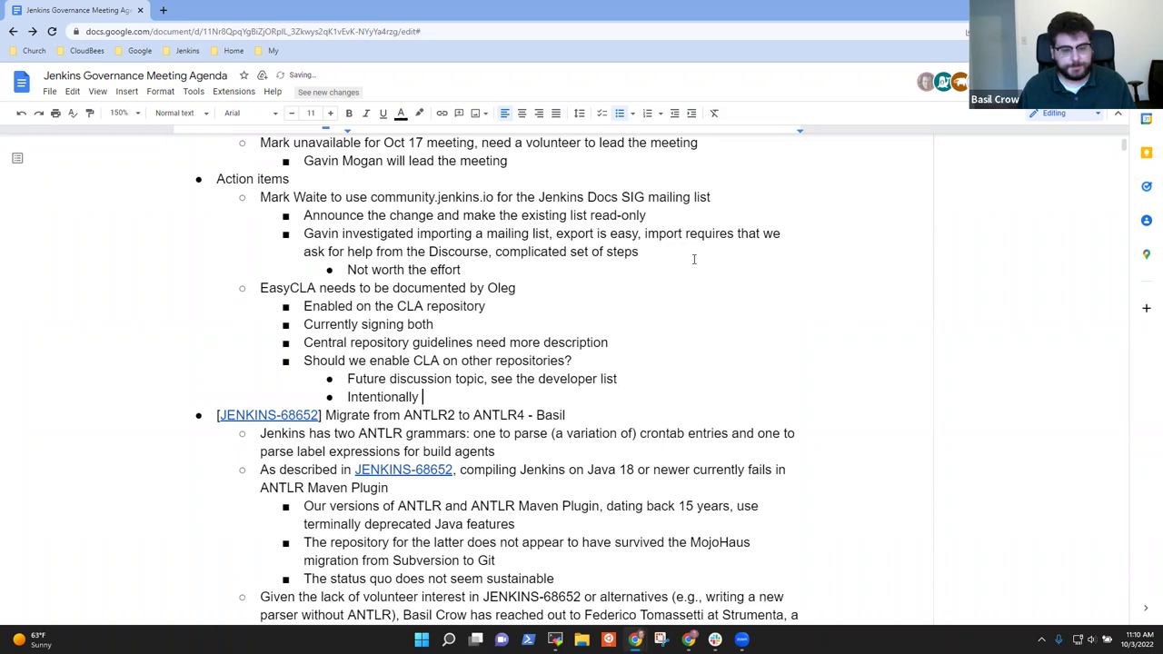
{"action": "type", "text": "keep the"}
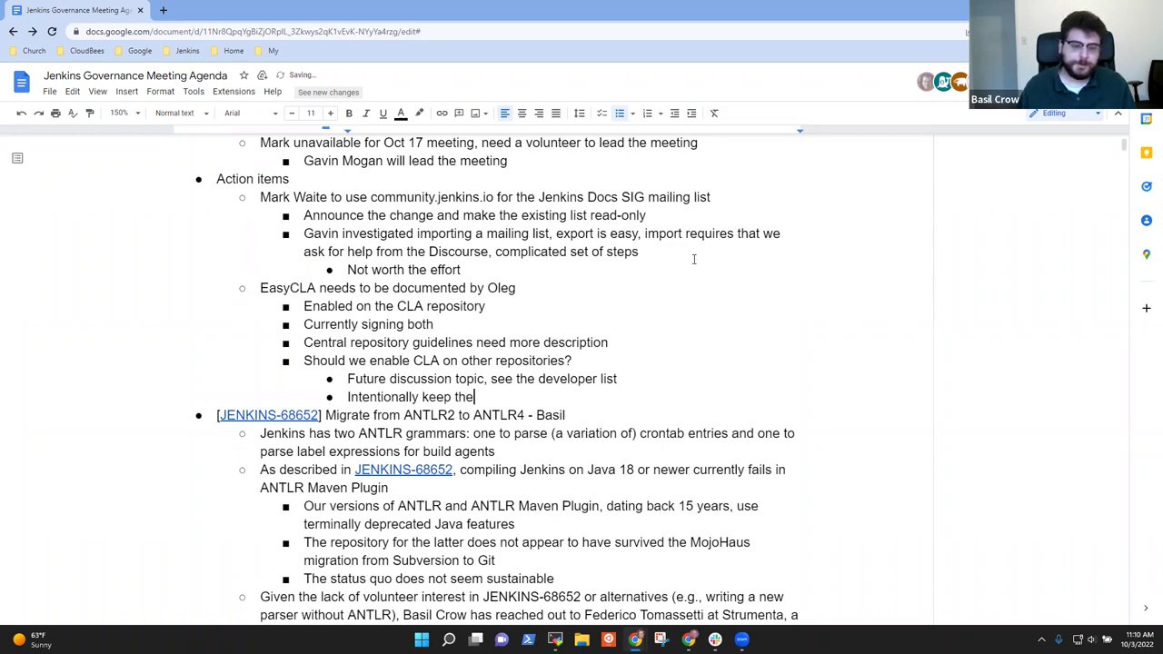
{"action": "type", "text": " contribution"}
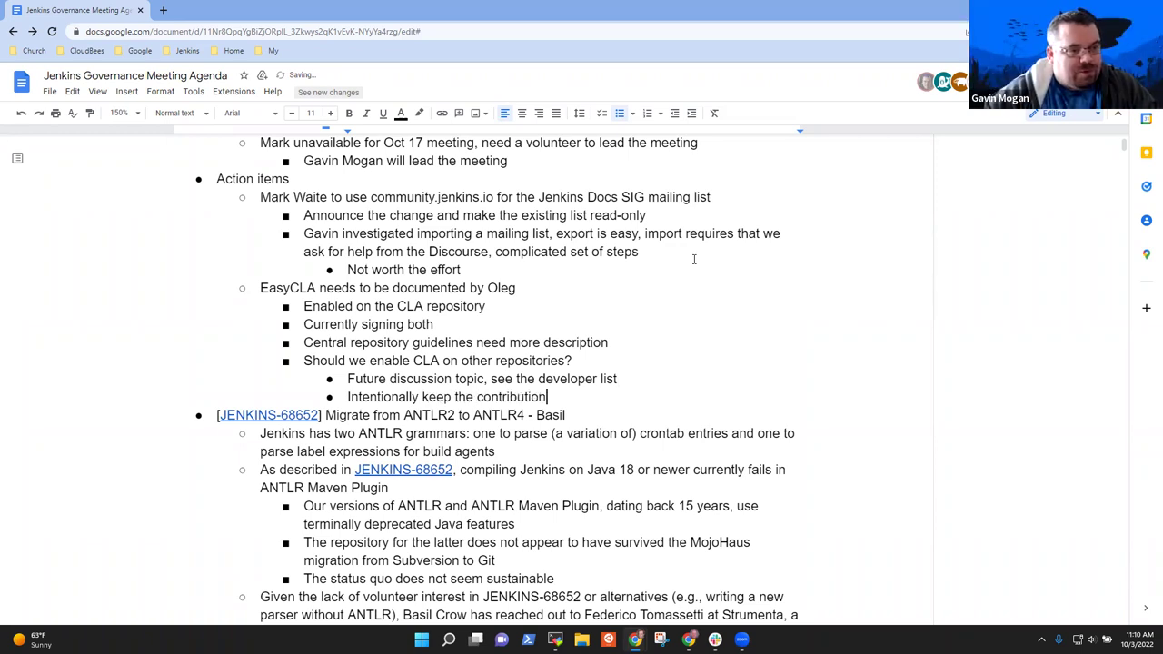
{"action": "type", "text": " barriers low"}
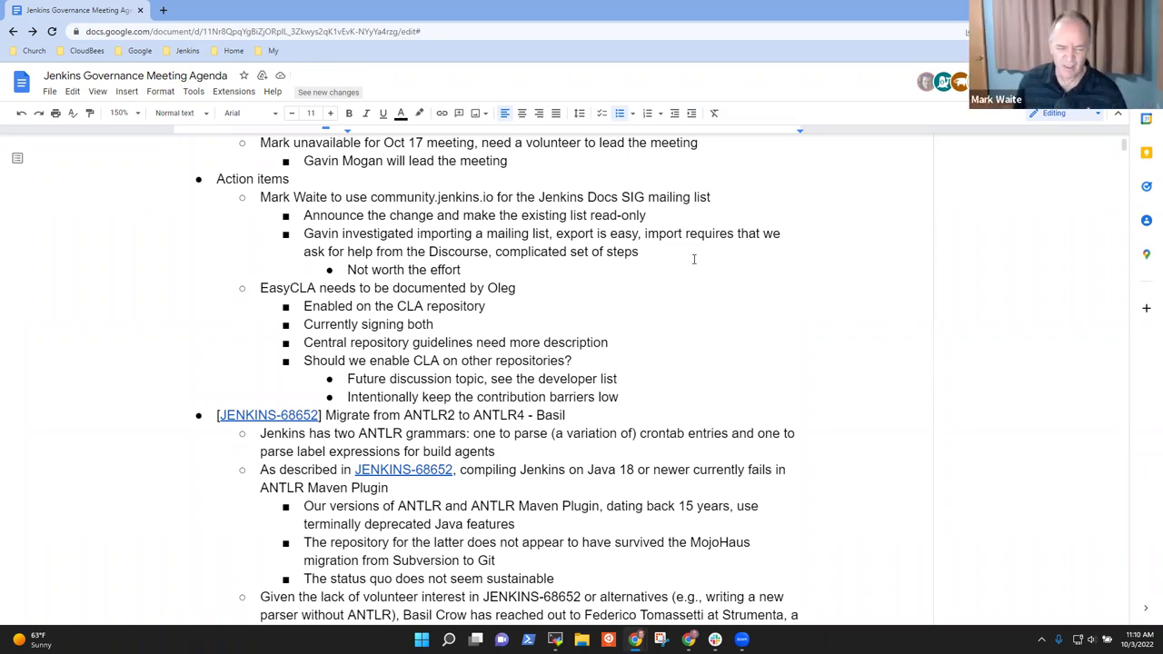
{"action": "key", "text": "Up"}
{"action": "key", "text": "Up"}
{"action": "key", "text": "shift+Home"}
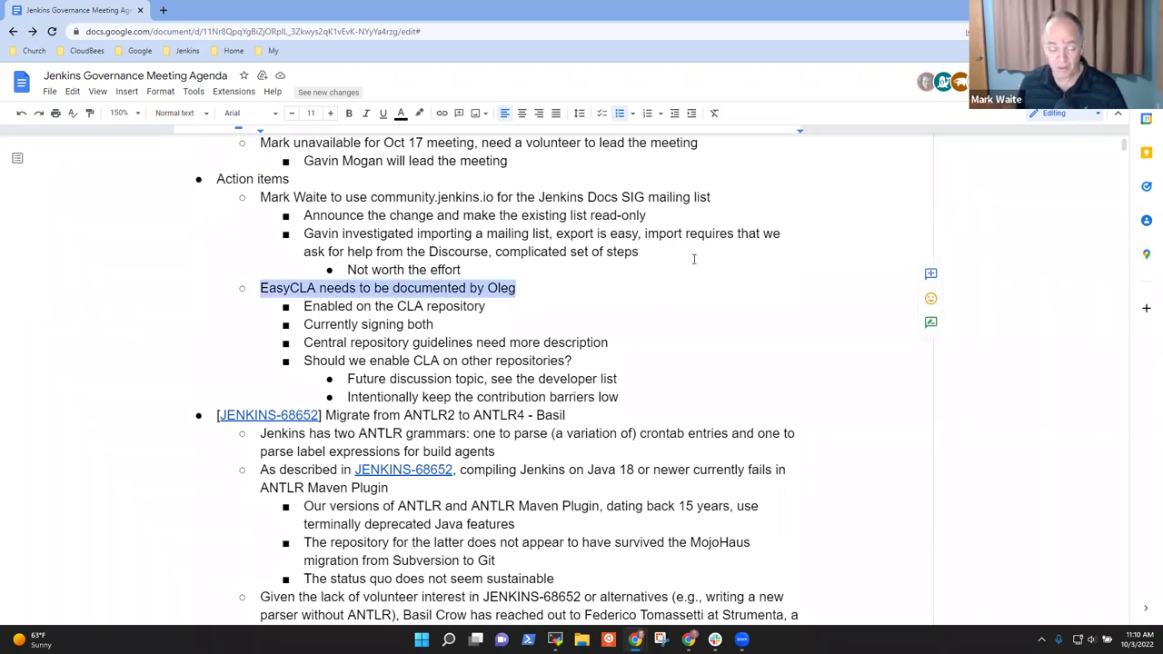
{"action": "key", "text": "Down"}
{"action": "key", "text": "Down"}
{"action": "key", "text": "Down"}
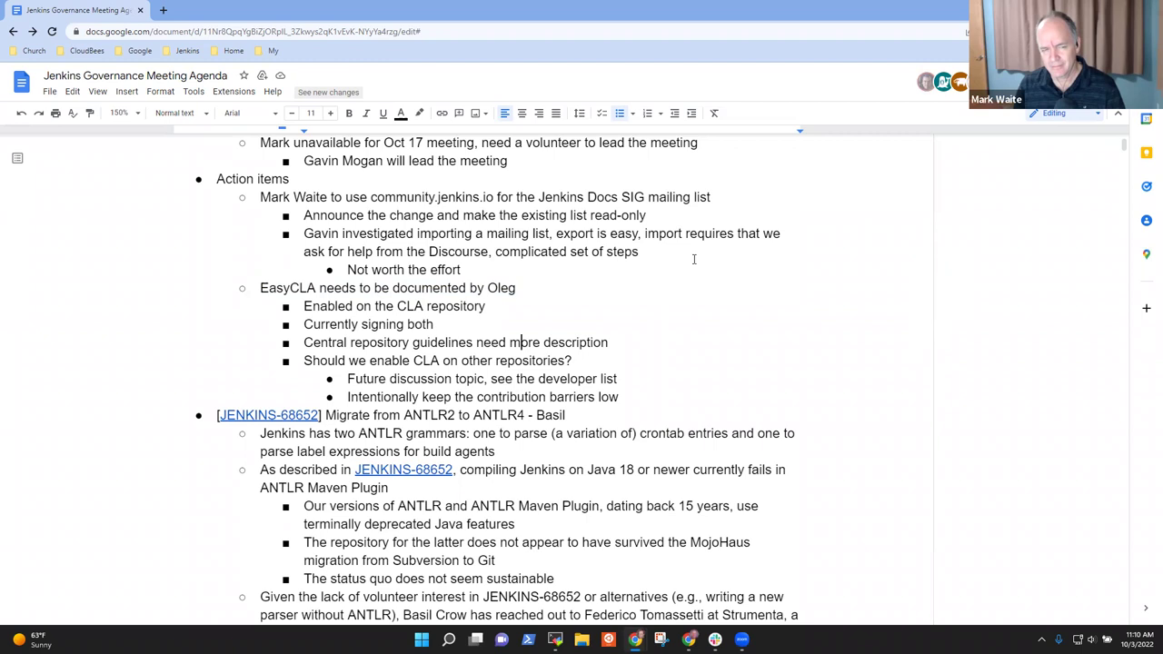
Move down through the agenda to the ANTLR migration funding request paragraph.
{"action": "key", "text": "Down"}
{"action": "key", "text": "Down"}
{"action": "key", "text": "Down"}
{"action": "key", "text": "Down"}
{"action": "key", "text": "Down"}
{"action": "key", "text": "Down"}
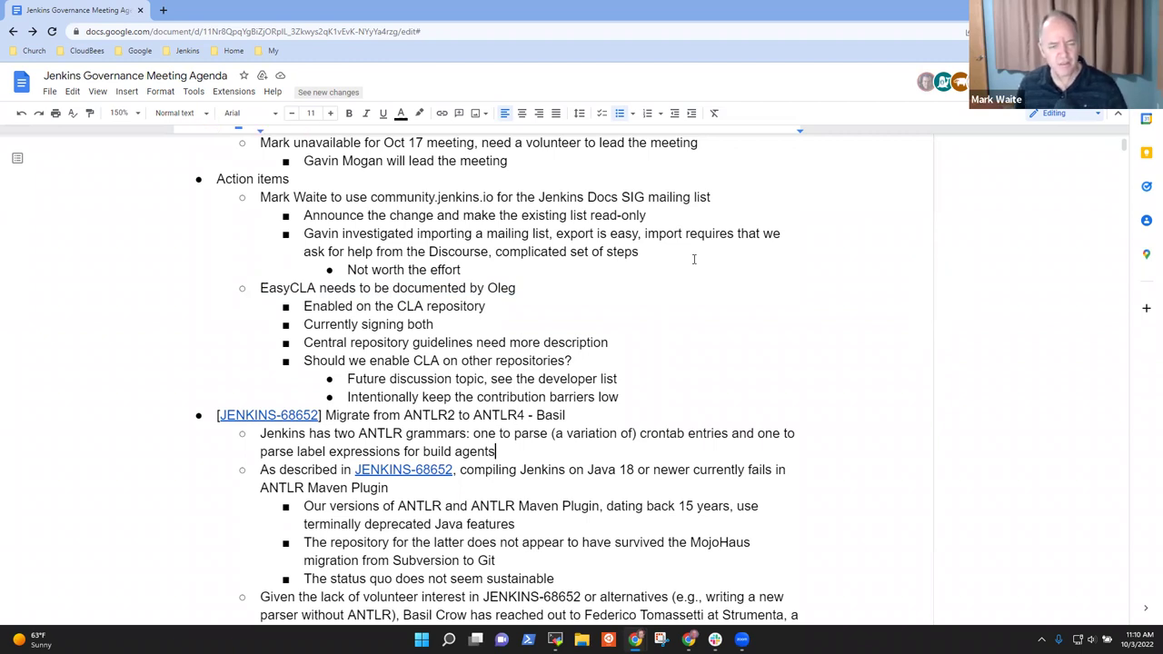
{"action": "key", "text": "Down"}
{"action": "key", "text": "Down"}
{"action": "key", "text": "Down"}
{"action": "key", "text": "Down"}
{"action": "key", "text": "Down"}
{"action": "key", "text": "Down"}
{"action": "key", "text": "Down"}
{"action": "key", "text": "Down"}
{"action": "key", "text": "Down"}
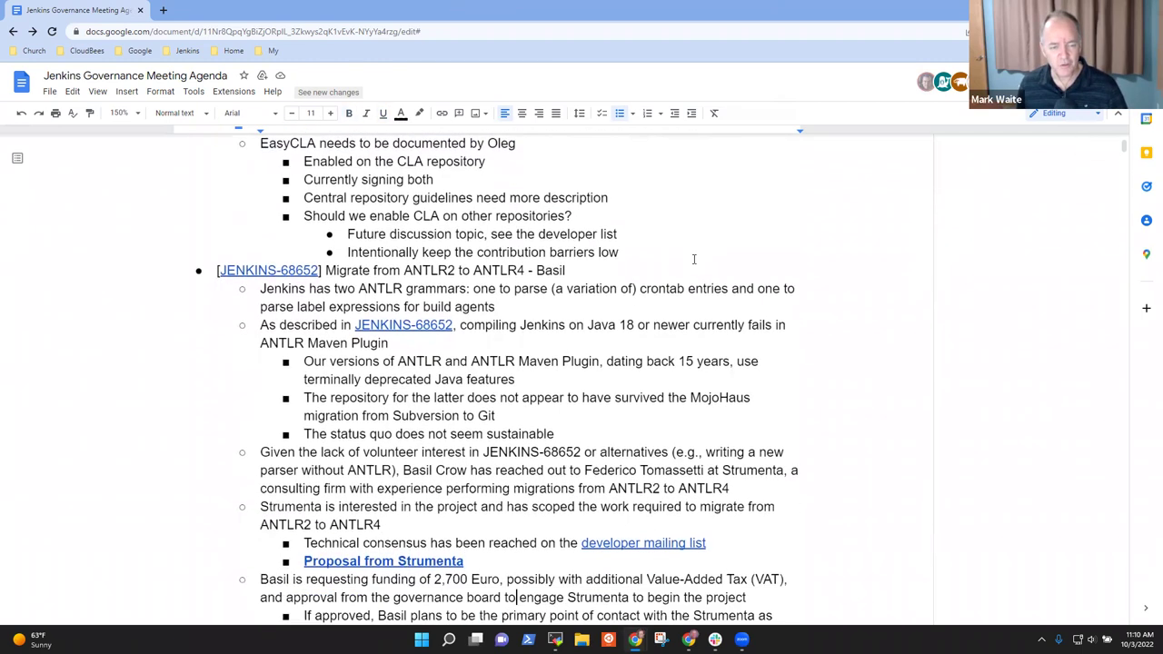
{"action": "key", "text": "Down"}
{"action": "key", "text": "Down"}
{"action": "key", "text": "Down"}
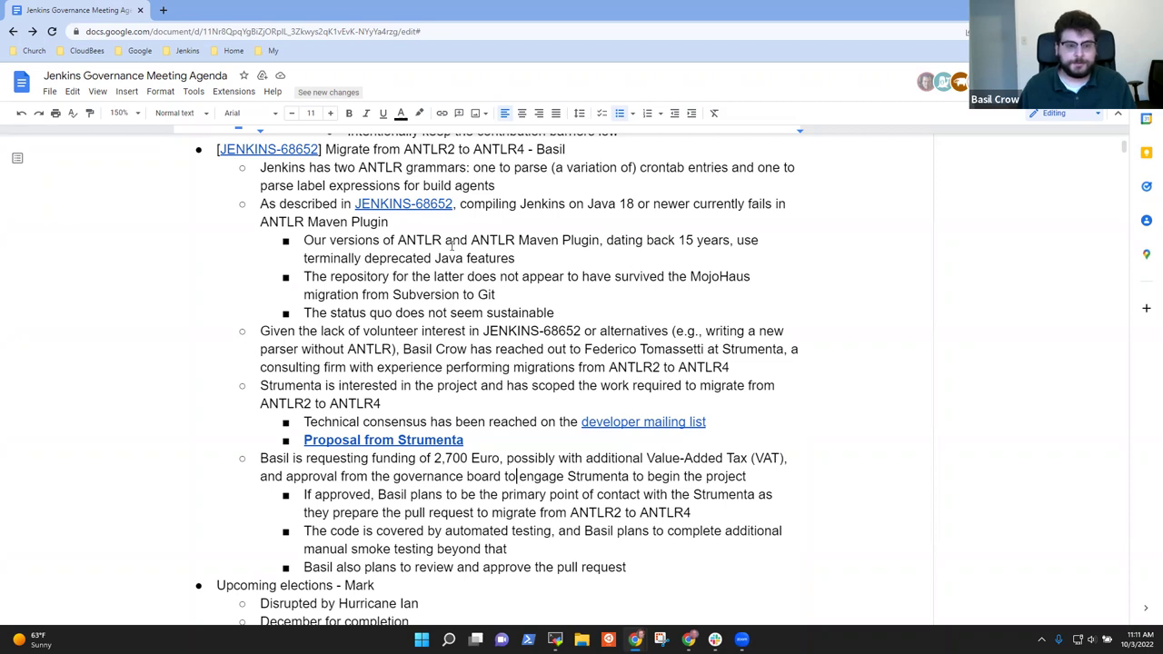
{"action": "left_click", "coordinate": [659, 167]}
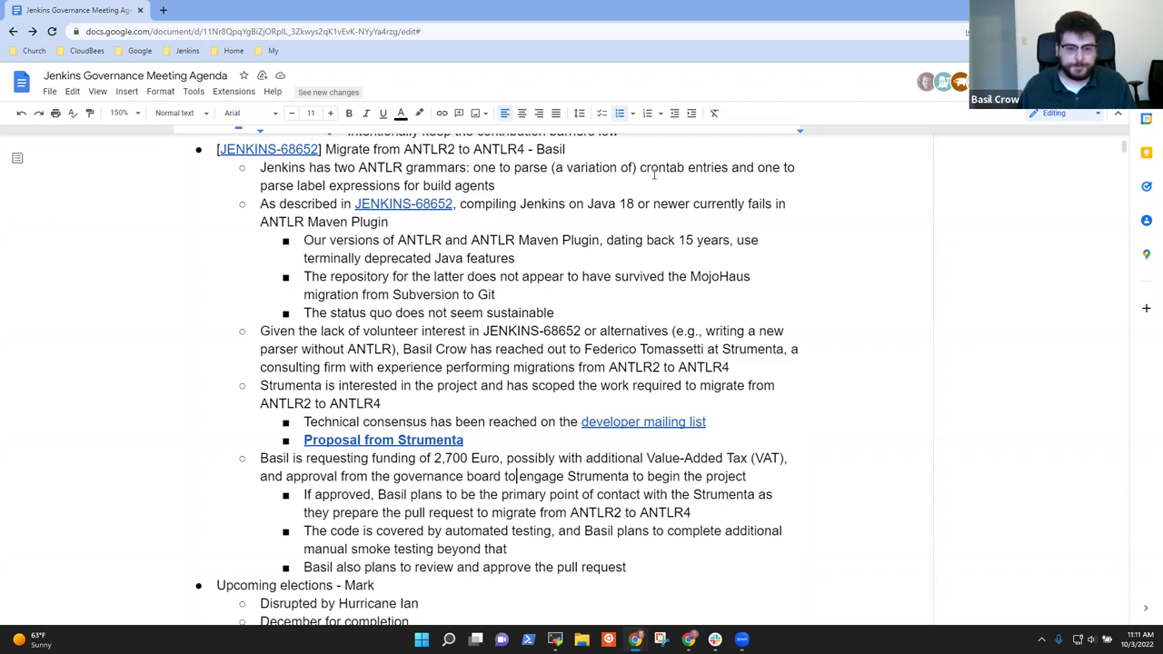
{"action": "double_click", "coordinate": [277, 186]}
{"action": "left_click", "coordinate": [481, 187]}
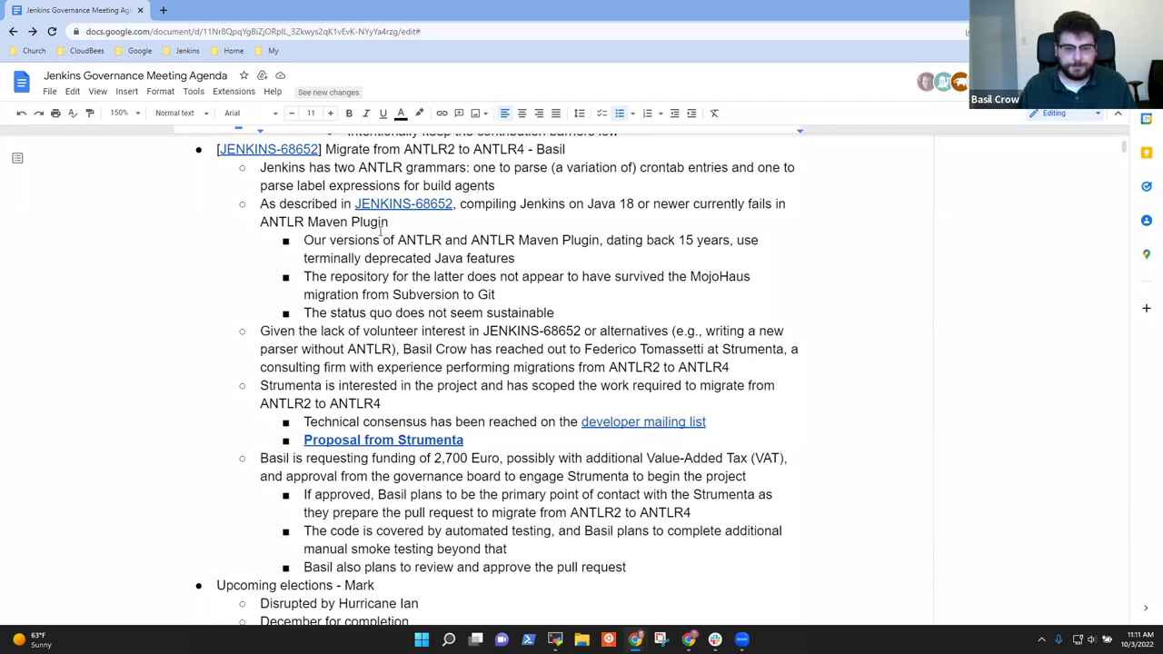
{"action": "left_click_drag", "start_coordinate": [389, 222], "coordinate": [259, 223]}
{"action": "left_click", "coordinate": [467, 224]}
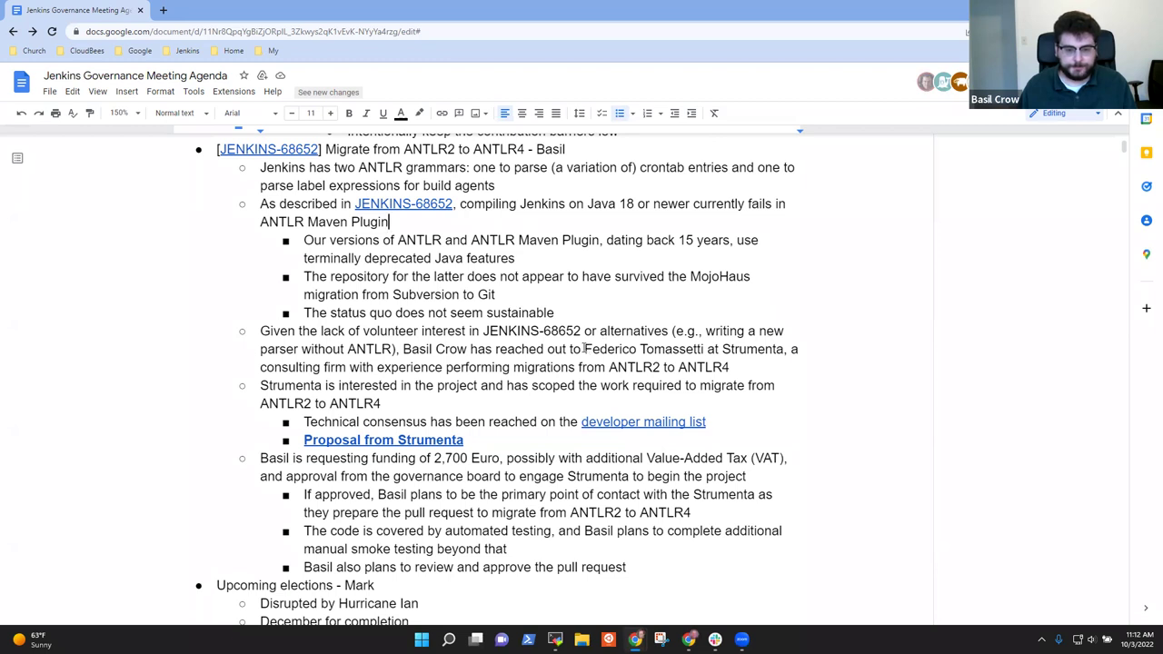
{"action": "left_click_drag", "start_coordinate": [583, 349], "coordinate": [703, 349]}
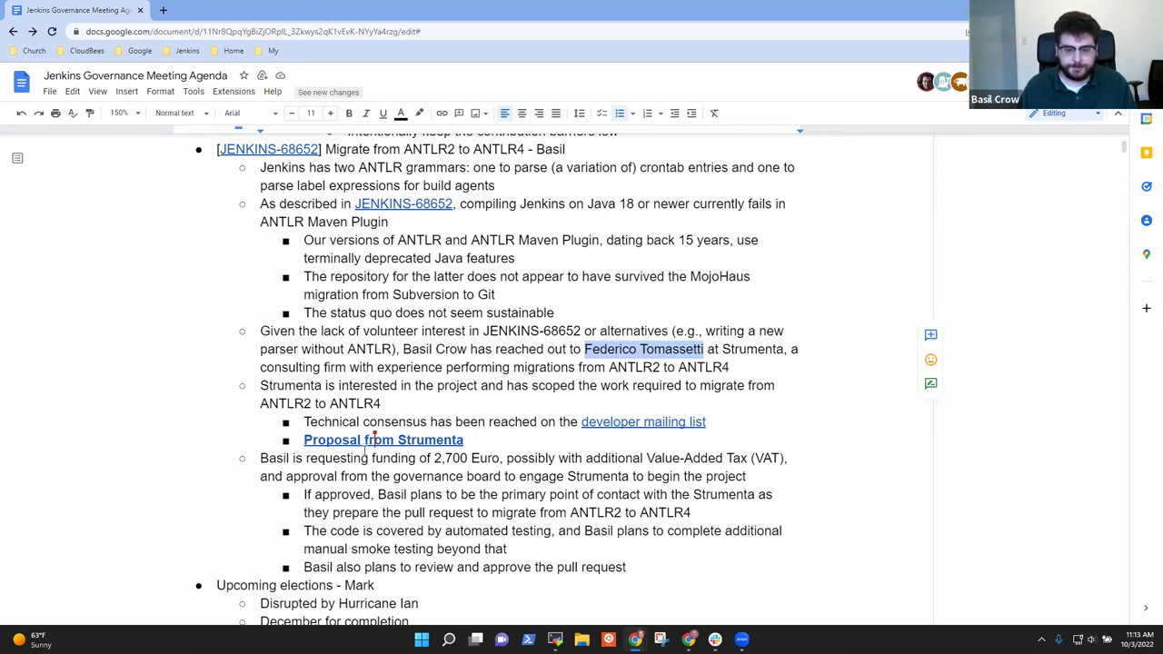
Open the 'Proposal from Strumenta' link in a new tab from its link preview.
{"action": "left_click", "coordinate": [651, 423]}
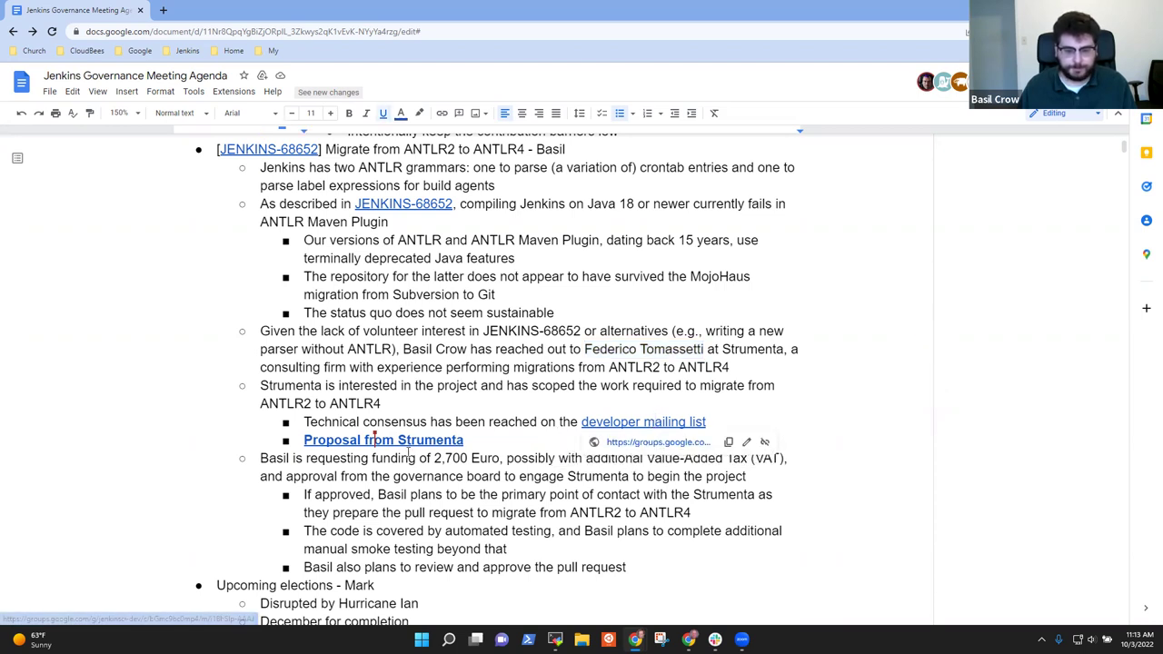
{"action": "left_click", "coordinate": [417, 439]}
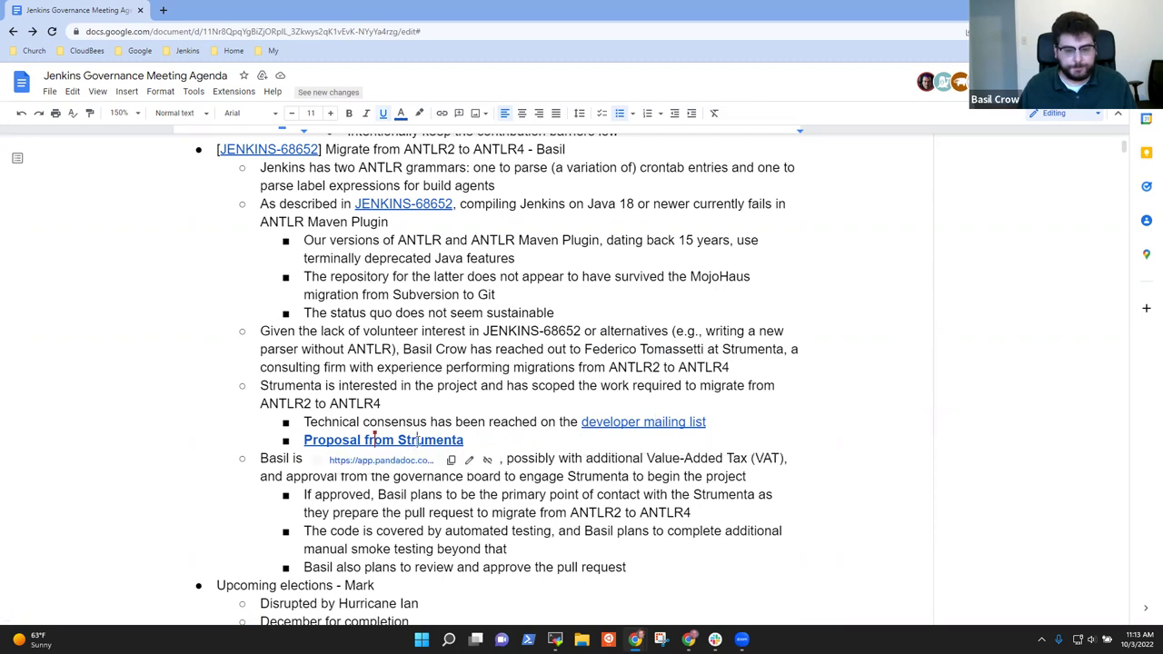
{"action": "left_click", "coordinate": [408, 461]}
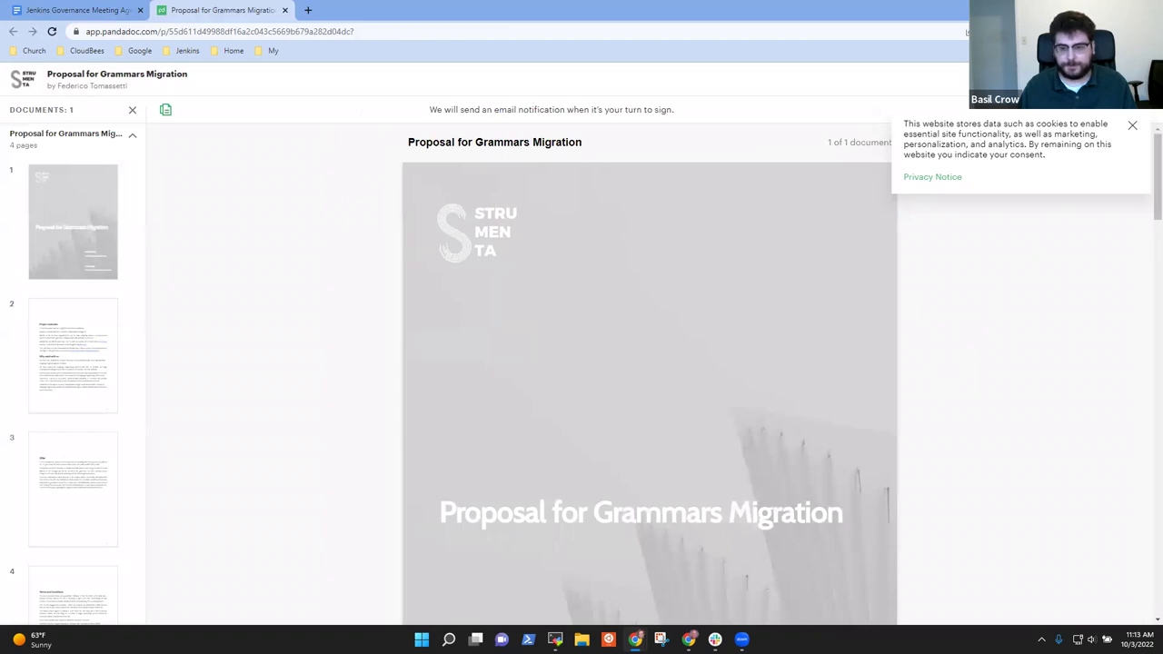
Dismiss the PandaDoc cookie notice, scroll to Project overview, and return to the agenda tab.
{"action": "left_click", "coordinate": [1132, 124]}
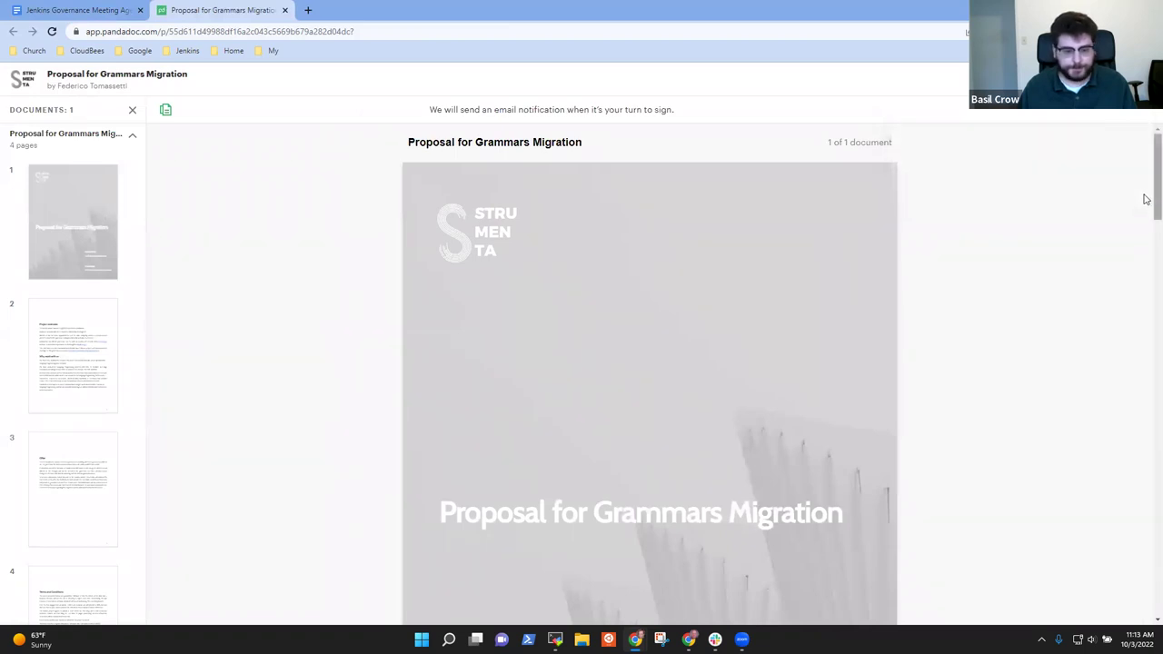
{"action": "left_click_drag", "start_coordinate": [1146, 199], "coordinate": [1145, 335]}
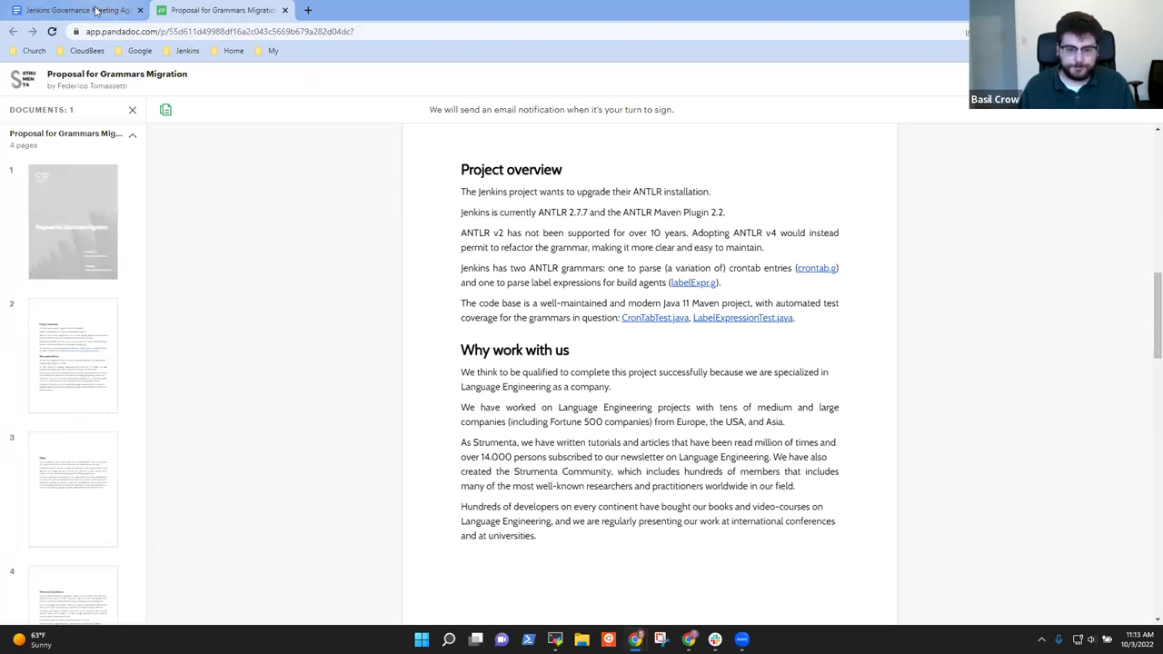
{"action": "left_click", "coordinate": [95, 9]}
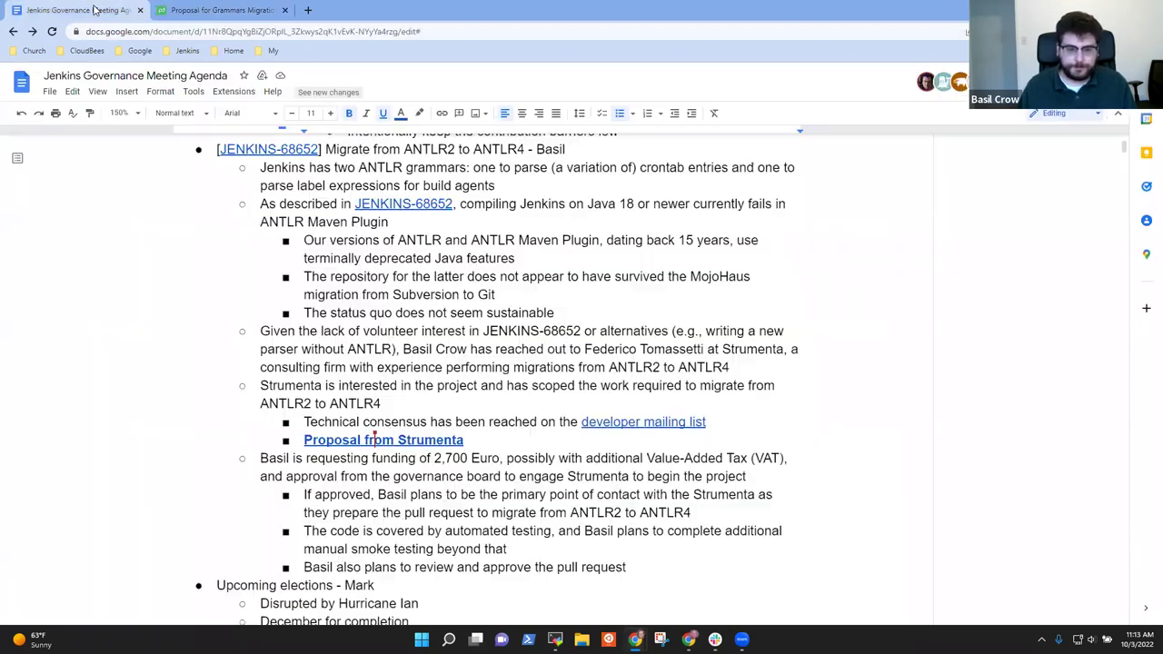
{"action": "left_click", "coordinate": [213, 9]}
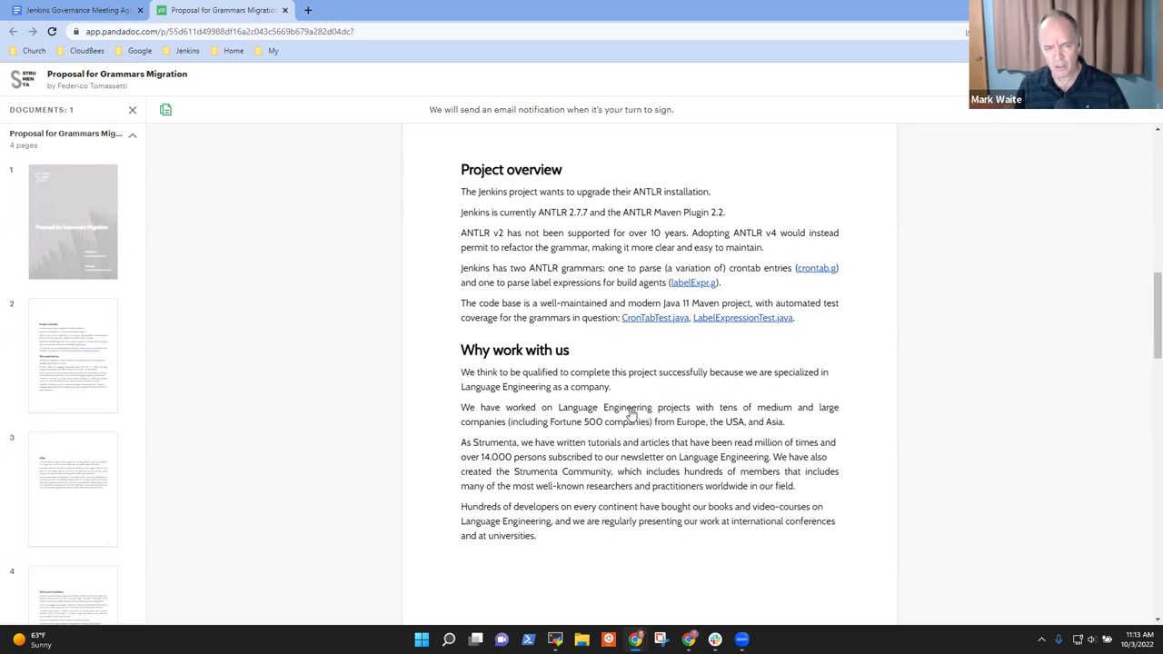
{"action": "left_click", "coordinate": [55, 11]}
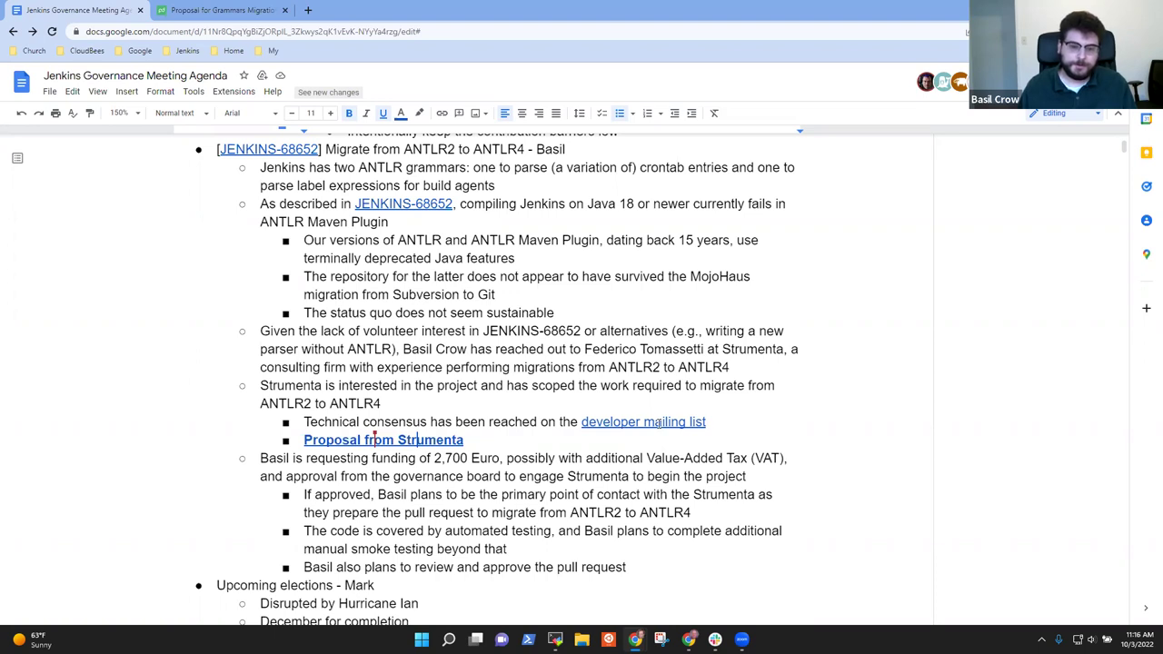
Switch to the Strumenta proposal tab, zoom to 150%, and scroll to Project overview.
{"action": "left_click", "coordinate": [179, 12]}
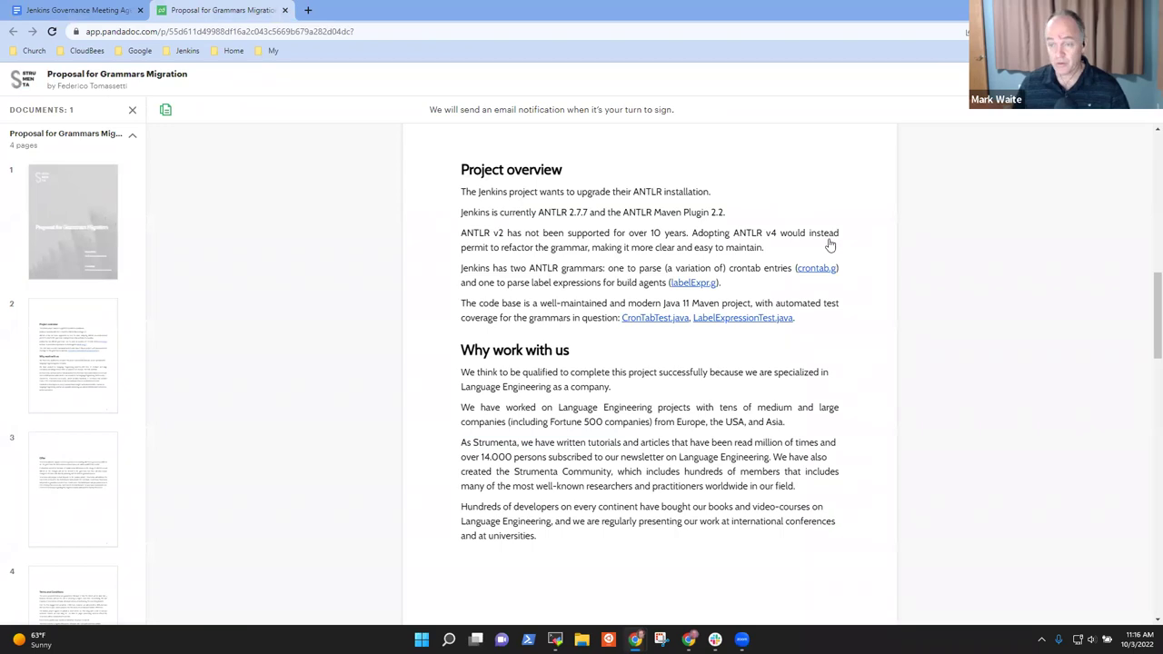
{"action": "key", "text": "ctrl+plus"}
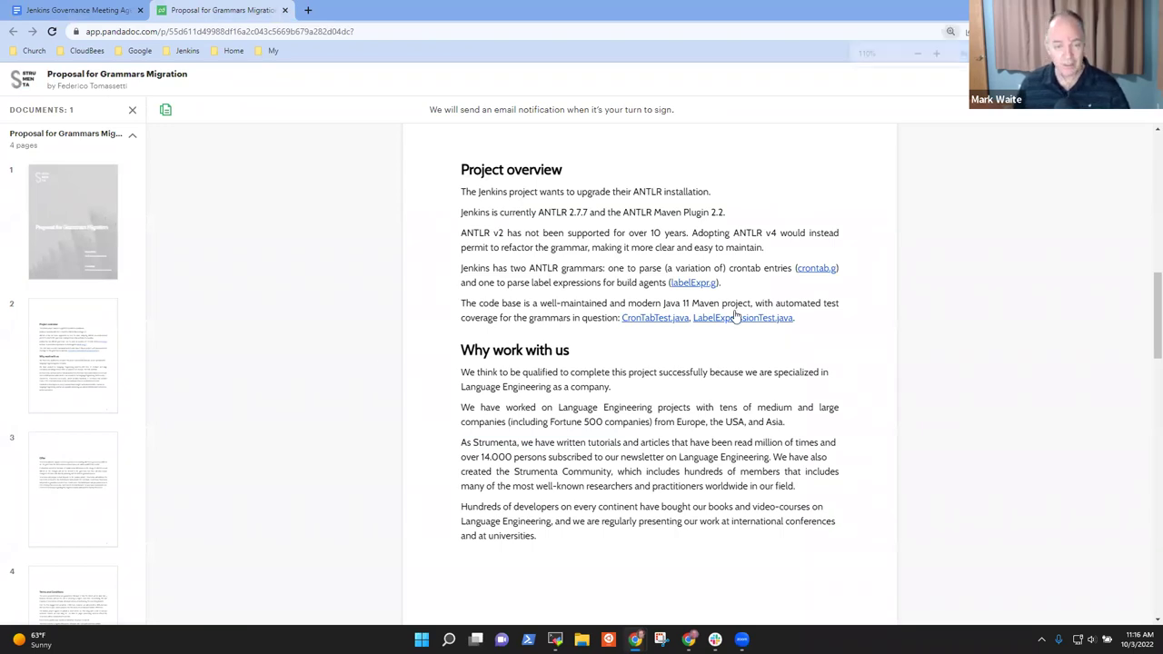
{"action": "key", "text": "ctrl+plus"}
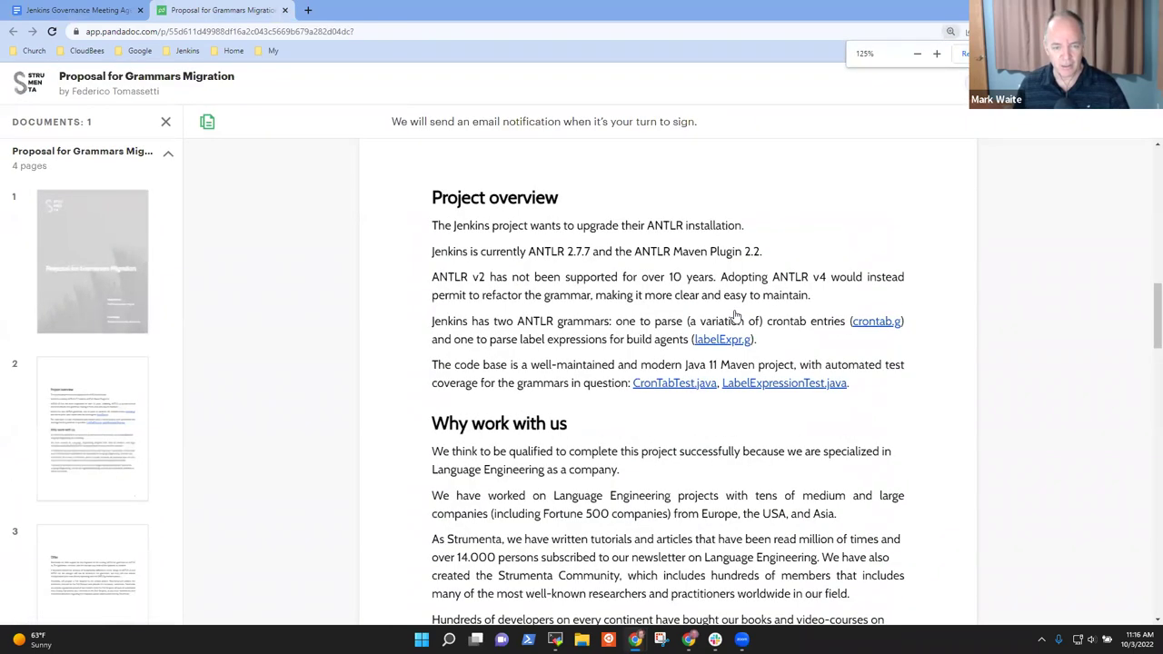
{"action": "key", "text": "ctrl+plus"}
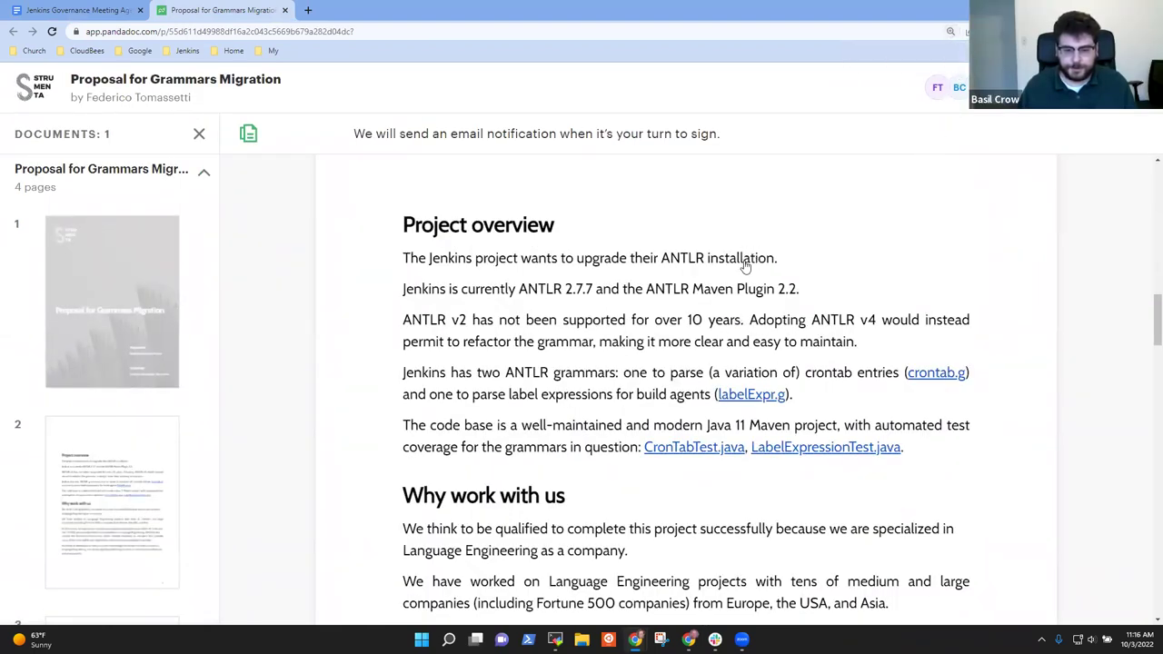
{"action": "scroll", "coordinate": [745, 264], "scroll_direction": "down", "scroll_amount": 1}
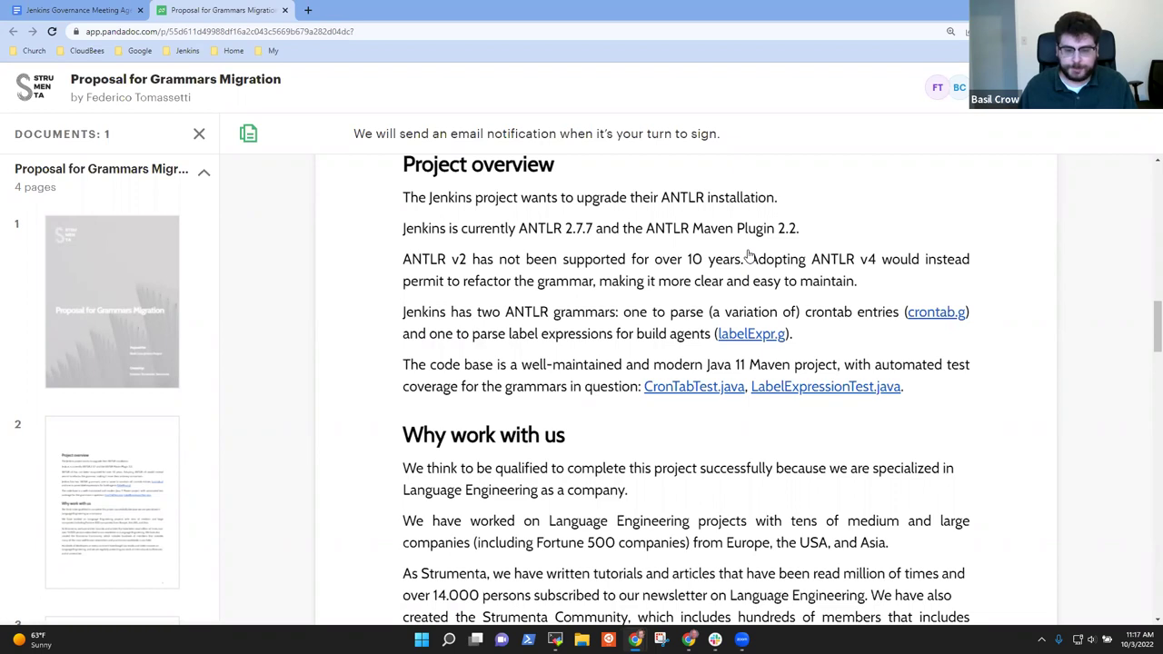
Scroll past Why work with us to the Offer: a Jenkins pull request with two months of free fixes.
{"action": "scroll", "coordinate": [747, 259], "scroll_direction": "down", "scroll_amount": 3}
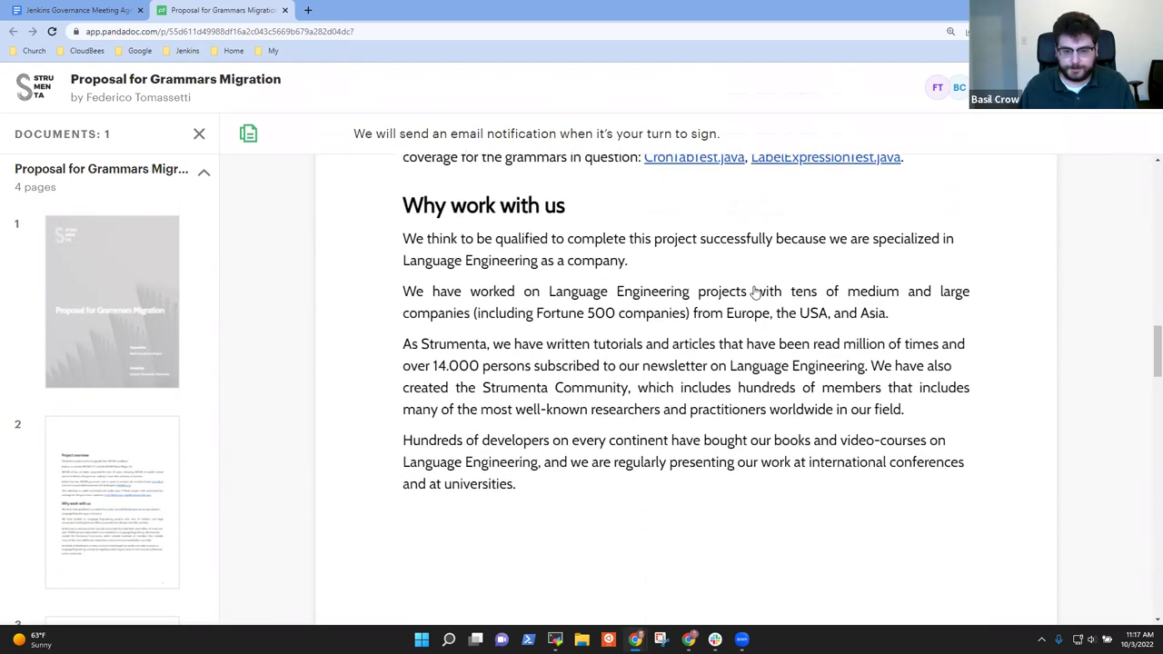
{"action": "scroll", "coordinate": [754, 290], "scroll_direction": "up", "scroll_amount": 1}
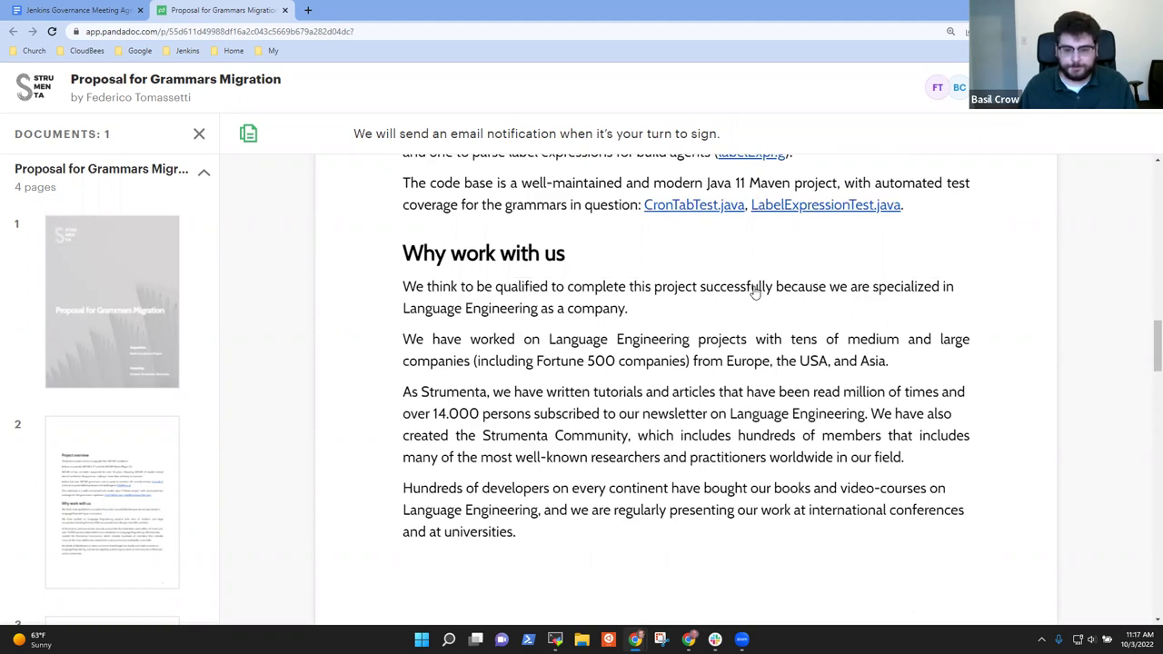
{"action": "scroll", "coordinate": [754, 292], "scroll_direction": "down", "scroll_amount": 1}
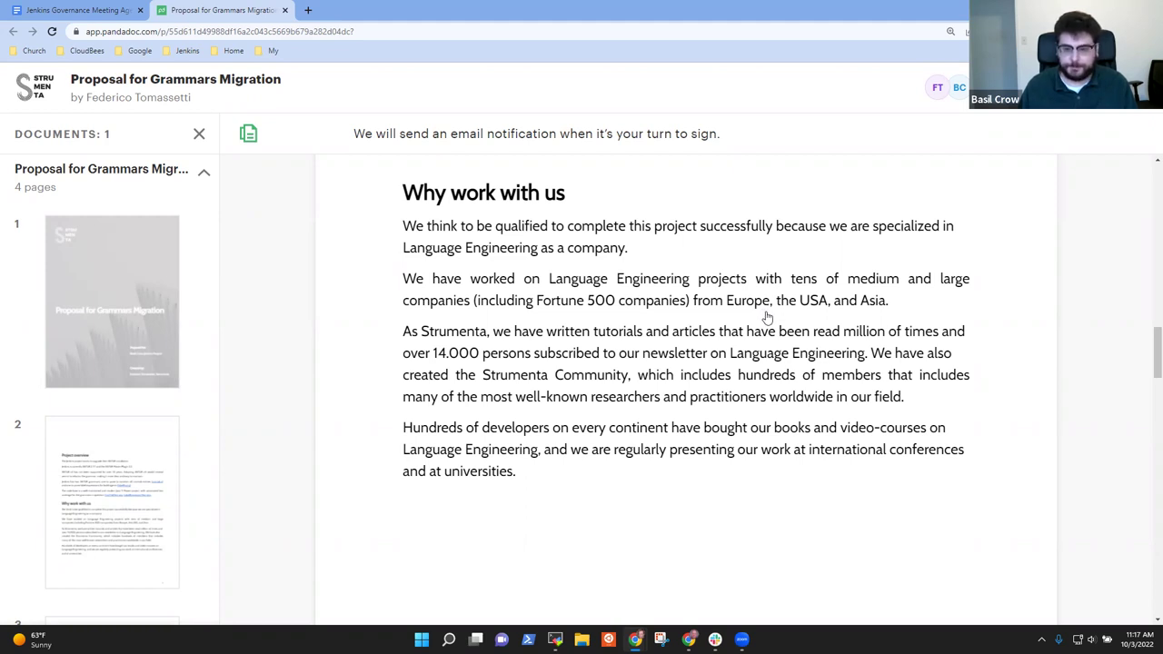
{"action": "scroll", "coordinate": [764, 323], "scroll_direction": "down", "scroll_amount": 5}
{"action": "scroll", "coordinate": [761, 327], "scroll_direction": "down", "scroll_amount": 3}
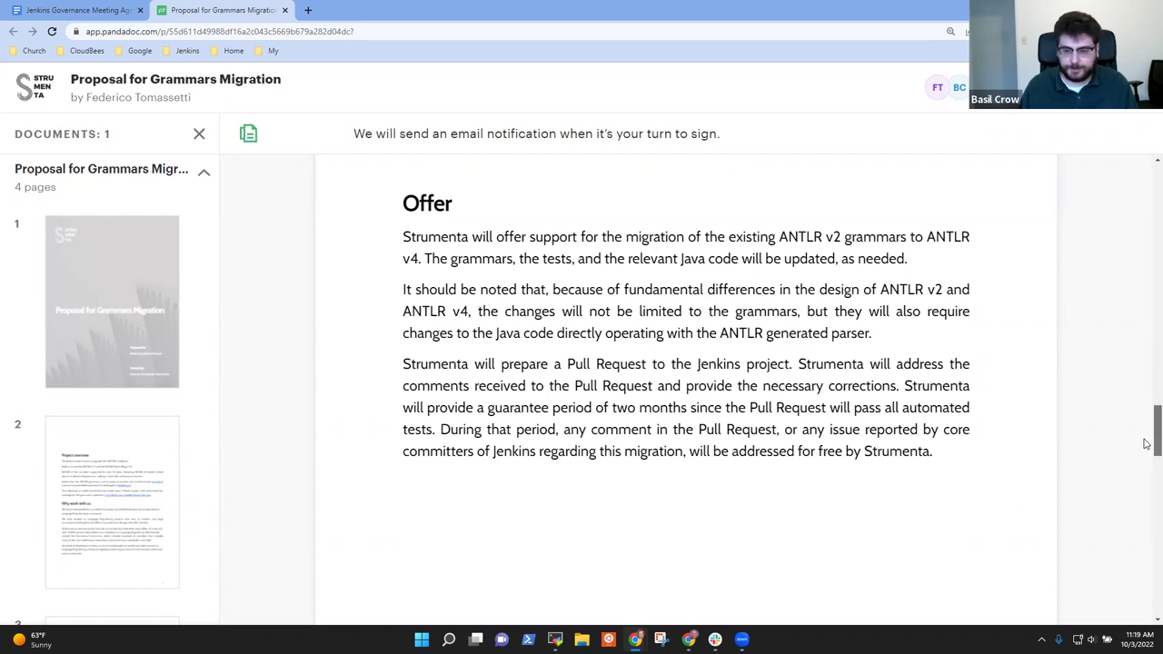
{"action": "left_click_drag", "start_coordinate": [1147, 444], "coordinate": [1145, 554]}
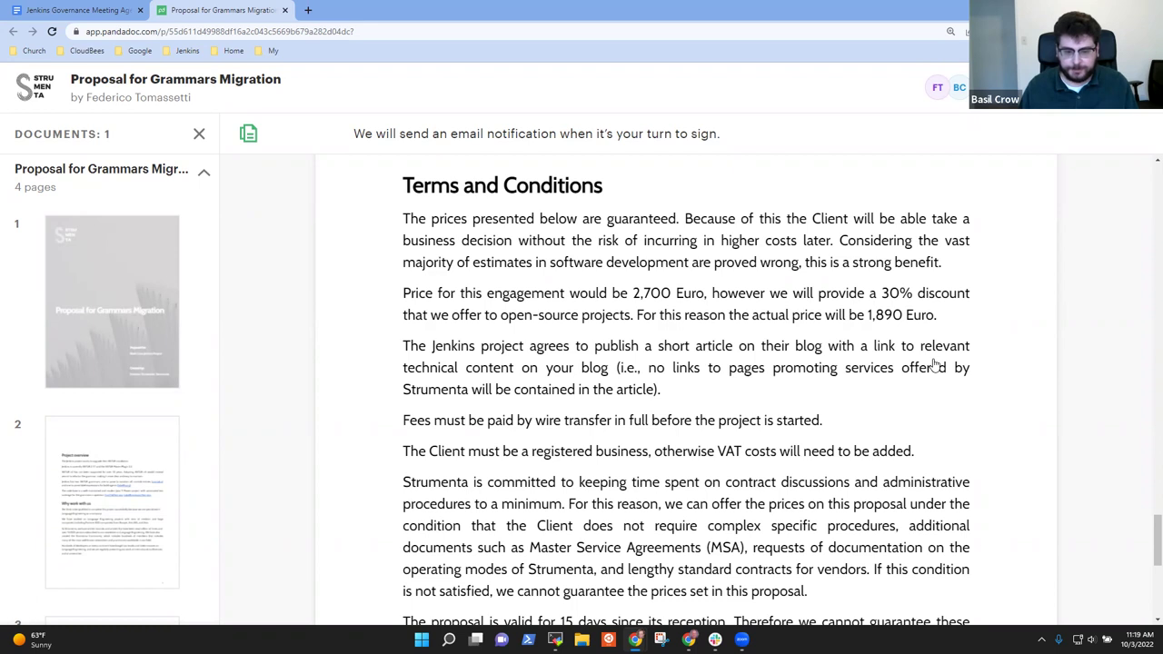
{"action": "scroll", "coordinate": [1147, 561], "scroll_direction": "down", "scroll_amount": 1}
{"action": "scroll", "coordinate": [1147, 563], "scroll_direction": "down", "scroll_amount": 1}
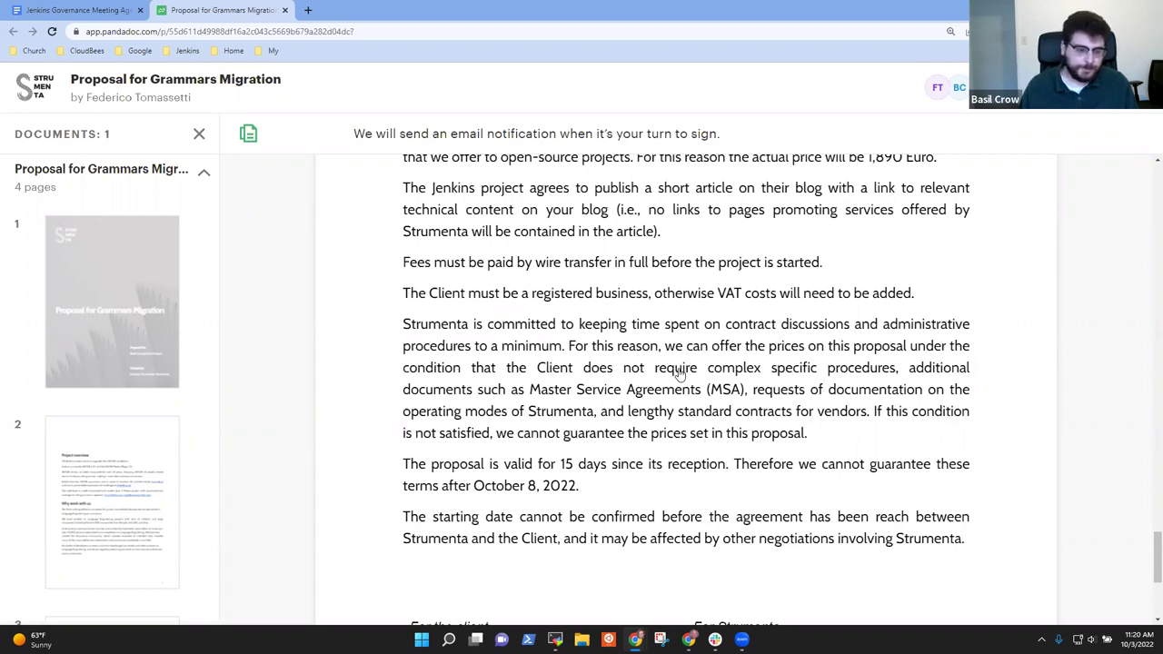
{"action": "scroll", "coordinate": [694, 404], "scroll_direction": "up", "scroll_amount": 2}
{"action": "scroll", "coordinate": [693, 404], "scroll_direction": "up", "scroll_amount": 10}
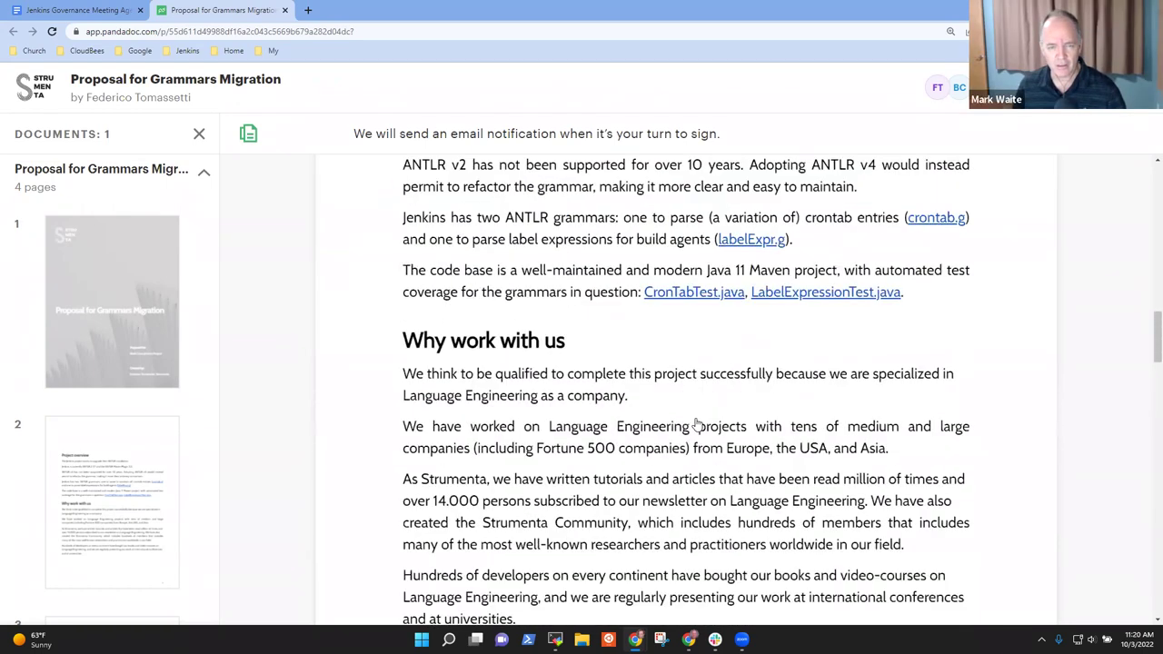
{"action": "scroll", "coordinate": [697, 425], "scroll_direction": "up", "scroll_amount": 10}
{"action": "scroll", "coordinate": [705, 413], "scroll_direction": "down", "scroll_amount": 5}
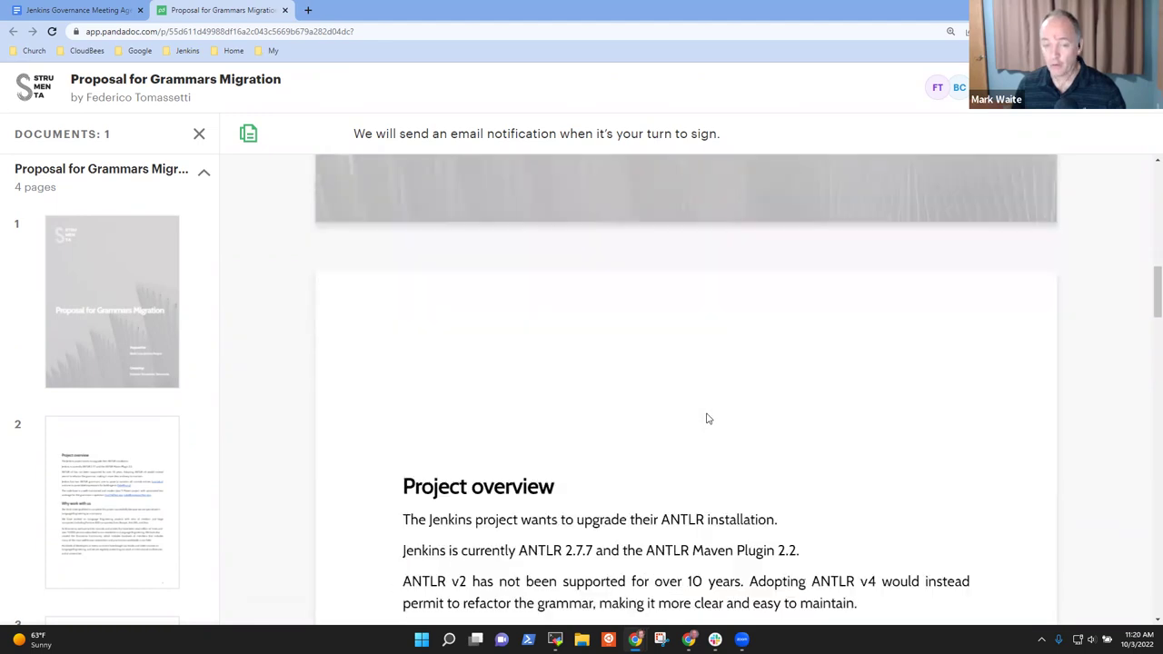
{"action": "scroll", "coordinate": [708, 418], "scroll_direction": "down", "scroll_amount": 4}
{"action": "scroll", "coordinate": [706, 415], "scroll_direction": "up", "scroll_amount": 1}
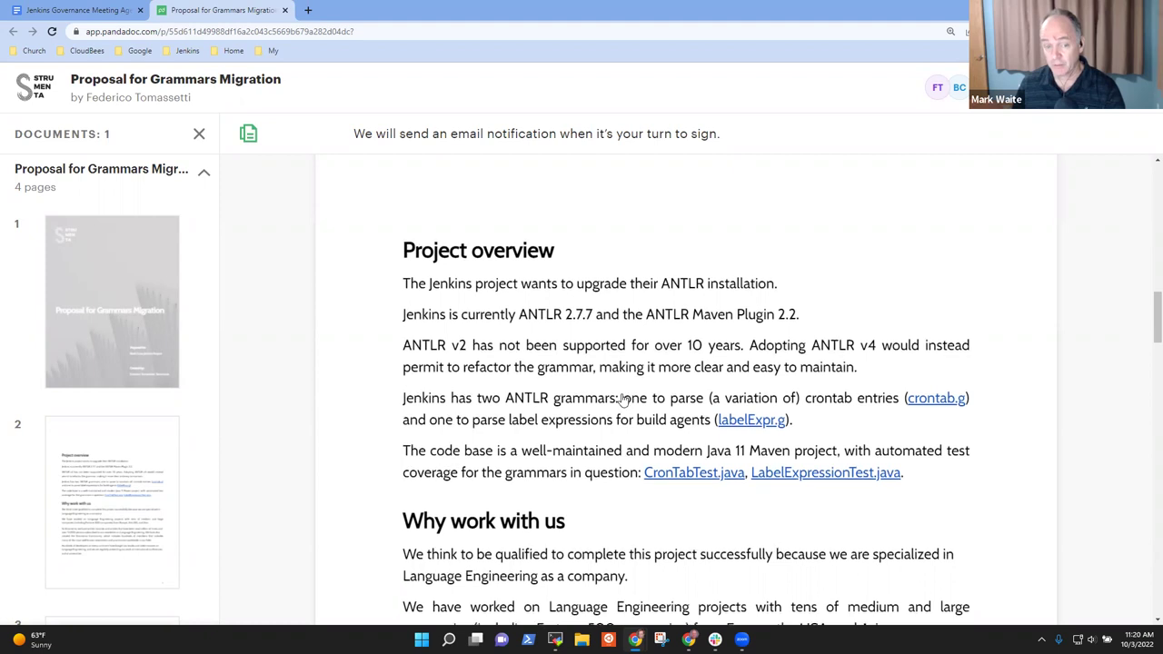
{"action": "scroll", "coordinate": [625, 398], "scroll_direction": "down", "scroll_amount": 8}
{"action": "scroll", "coordinate": [623, 403], "scroll_direction": "down", "scroll_amount": 3}
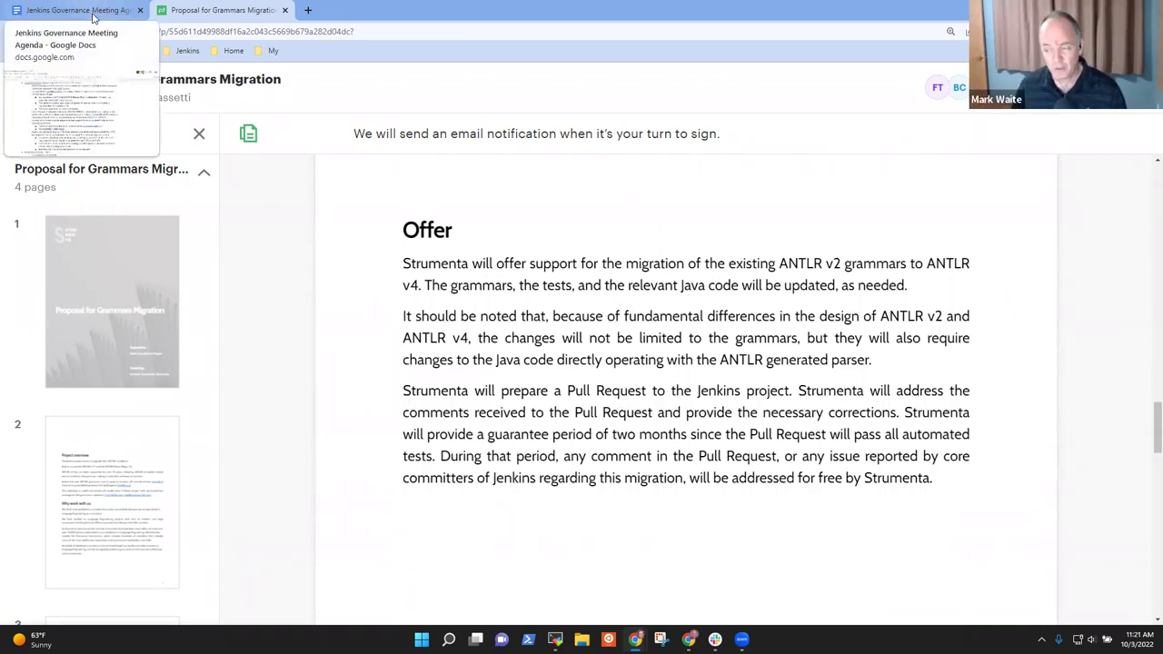
Return to the meeting agenda, positioned at the ANTLR migration item's 2,700 Euro funding request.
{"action": "left_click", "coordinate": [82, 10]}
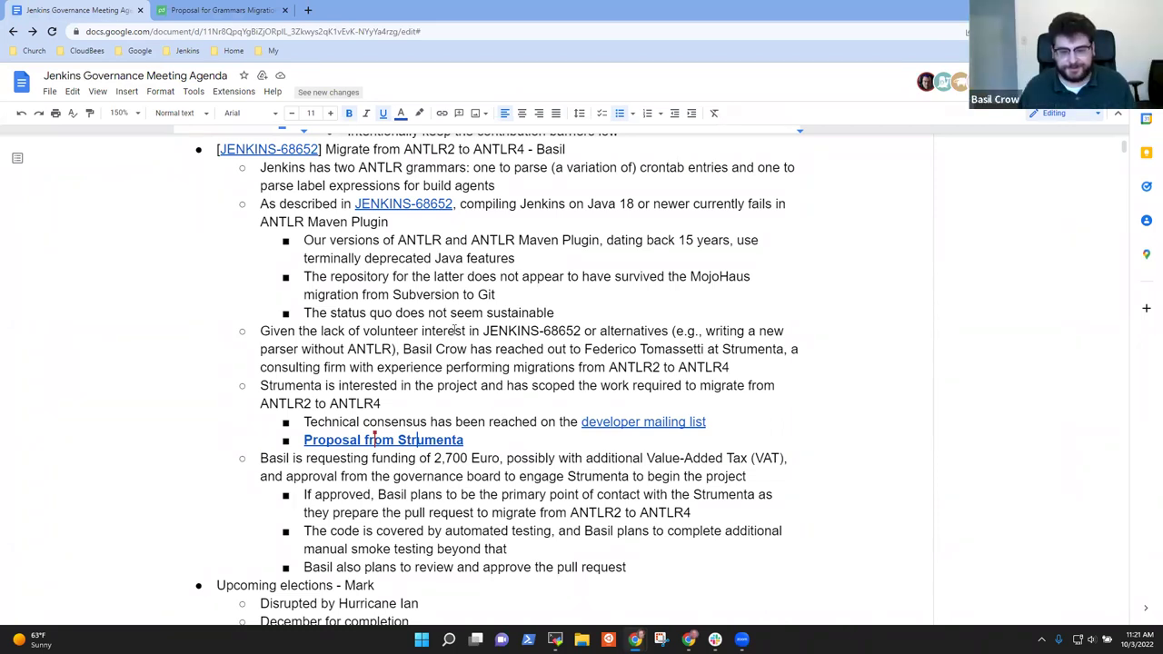
{"action": "scroll", "coordinate": [536, 286], "scroll_direction": "up", "scroll_amount": 1}
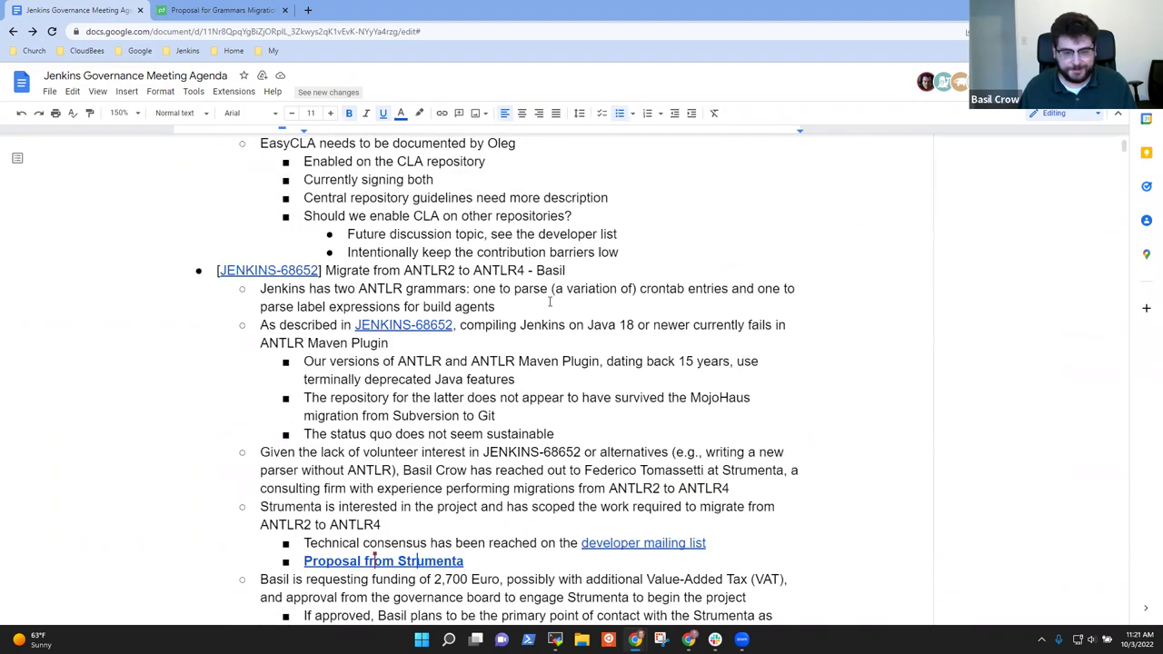
{"action": "scroll", "coordinate": [550, 304], "scroll_direction": "down", "scroll_amount": 1}
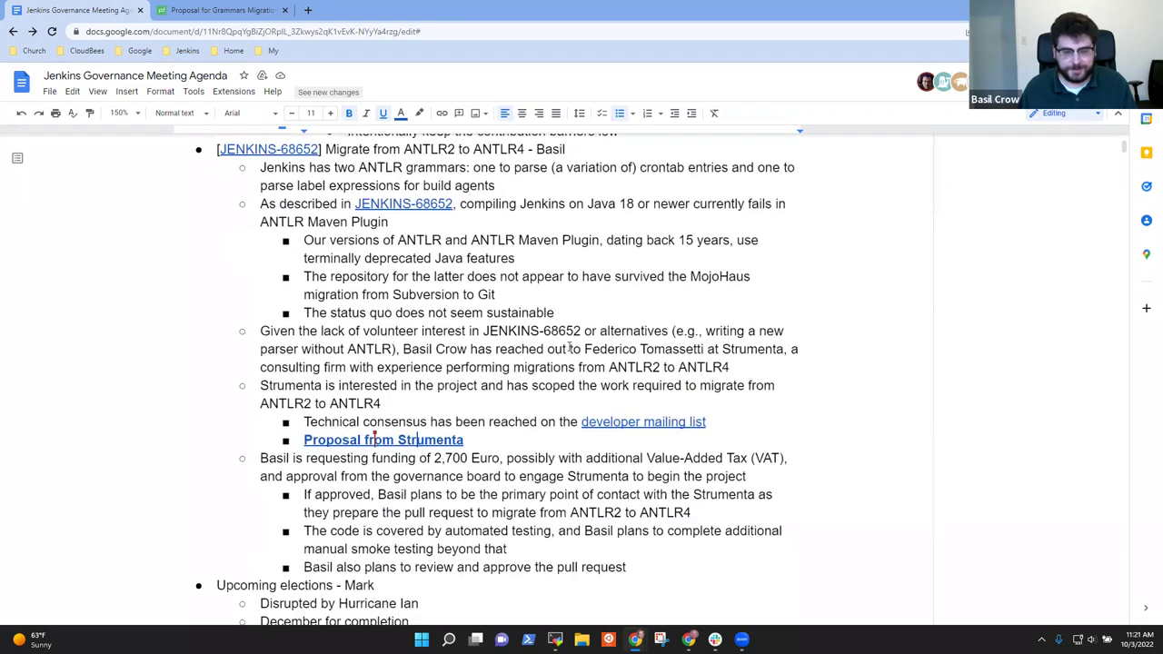
{"action": "scroll", "coordinate": [545, 318], "scroll_direction": "up", "scroll_amount": 5}
{"action": "scroll", "coordinate": [541, 315], "scroll_direction": "down", "scroll_amount": 2}
{"action": "scroll", "coordinate": [541, 316], "scroll_direction": "down", "scroll_amount": 7}
{"action": "scroll", "coordinate": [544, 272], "scroll_direction": "up", "scroll_amount": 6}
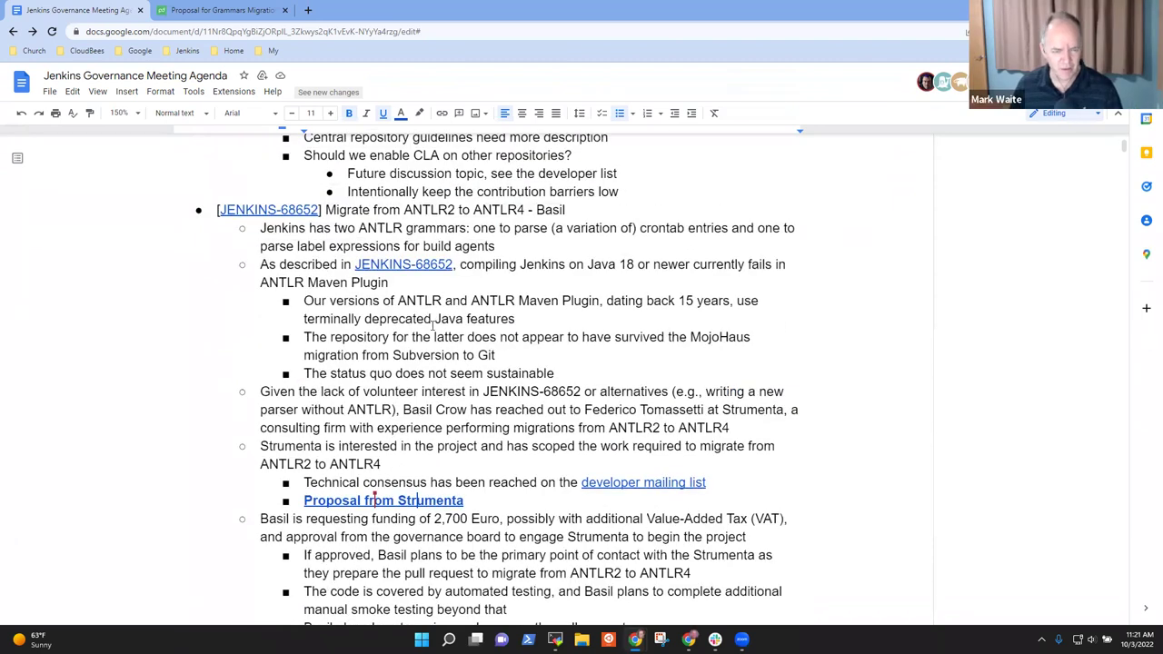
{"action": "scroll", "coordinate": [432, 322], "scroll_direction": "down", "scroll_amount": 4}
{"action": "scroll", "coordinate": [442, 327], "scroll_direction": "up", "scroll_amount": 3}
{"action": "scroll", "coordinate": [536, 427], "scroll_direction": "down", "scroll_amount": 1}
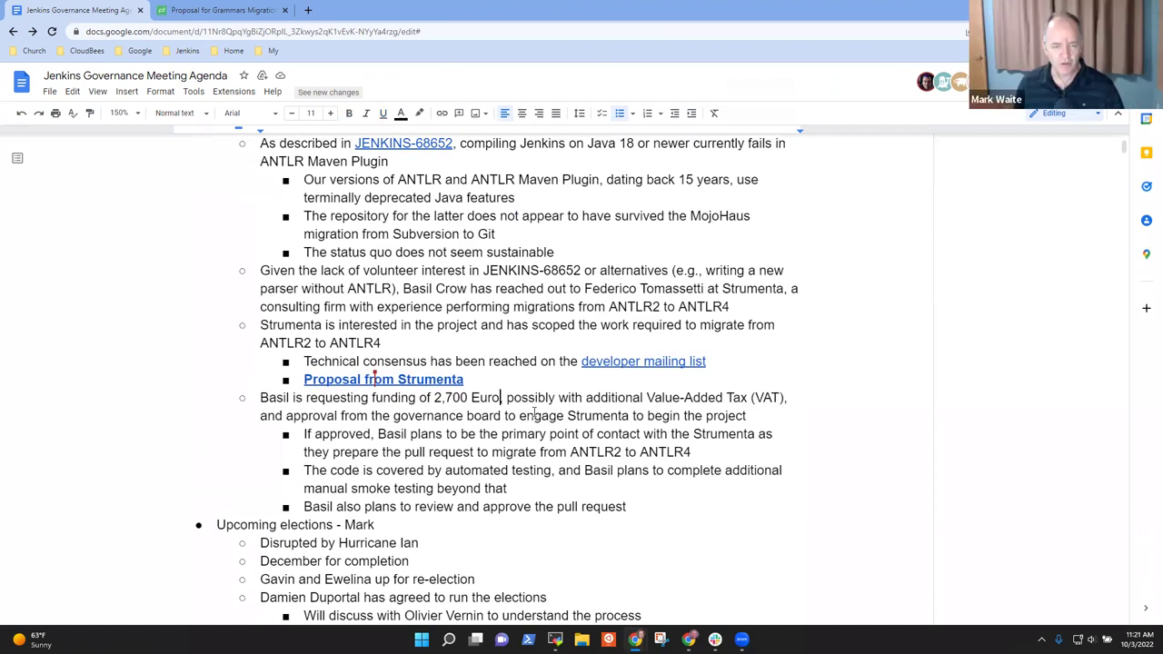
Change the funding figure from 2,700 to 1,900 and start an 'As thanks for' bullet after the pull-request item.
{"action": "key", "text": "ctrl+shift+Left"}
{"action": "key", "text": "ctrl+shift+Left"}
{"action": "key", "text": "ctrl+shift+Left"}
{"action": "type", "text": "1,900"}
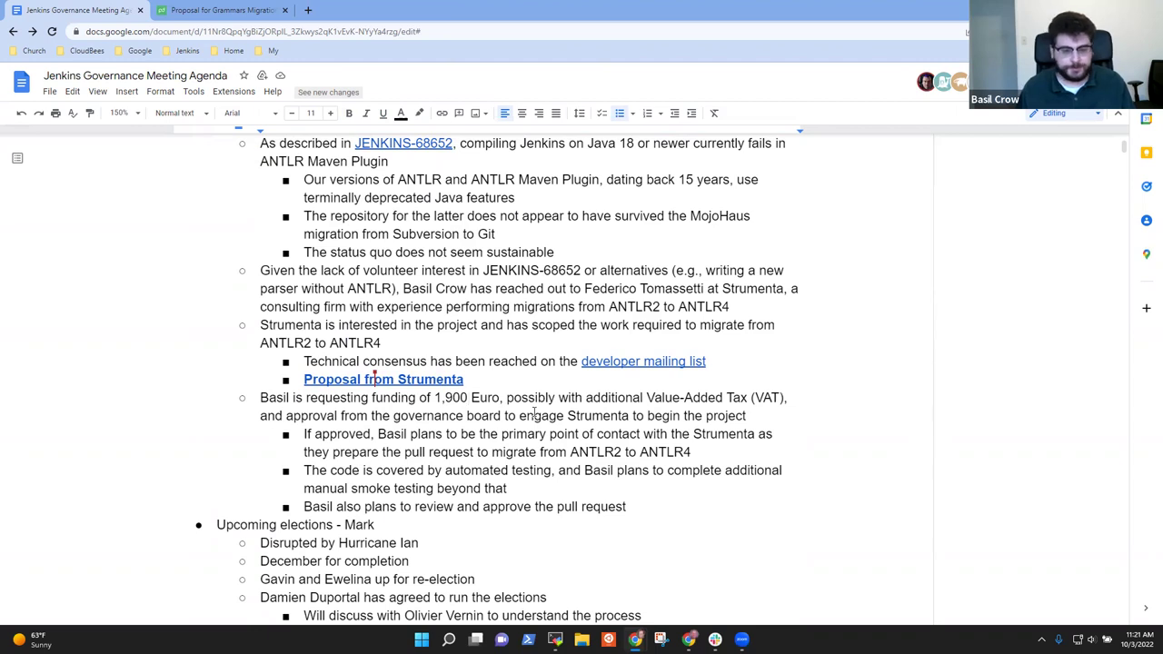
{"action": "key", "text": "Down"}
{"action": "key", "text": "Down"}
{"action": "key", "text": "Down"}
{"action": "key", "text": "Down"}
{"action": "key", "text": "Down"}
{"action": "key", "text": "Down"}
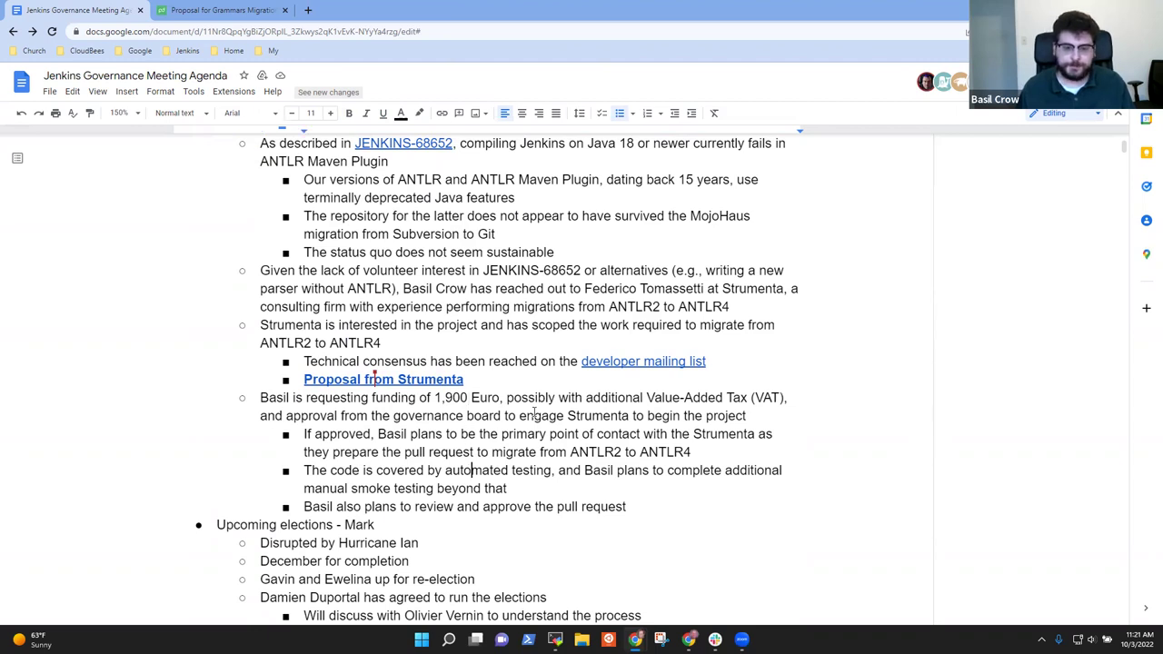
{"action": "key", "text": "End"}
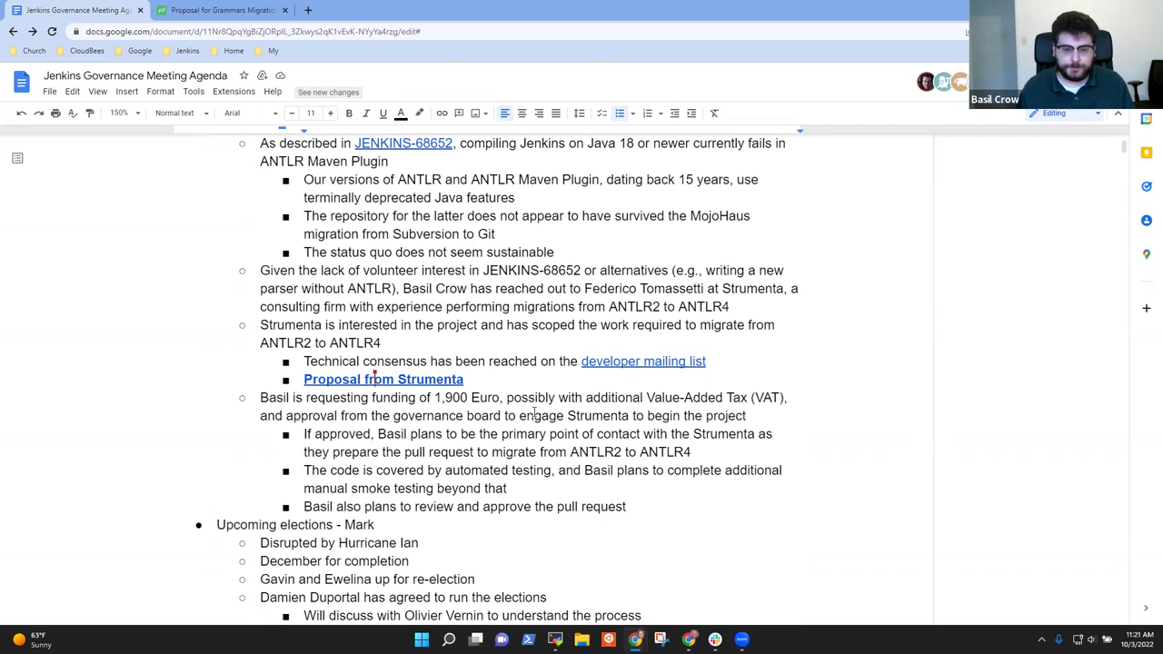
{"action": "key", "text": "Return"}
{"action": "type", "text": "As thanks for o"}
{"action": "key", "text": "BackSpace"}
Complete the bullet: a technical blog post on Strumenta's work, coordinated with Strumenta, as thanks for their discount.
{"action": "type", "text": "their discount, we will publish a blog post with technical content"}
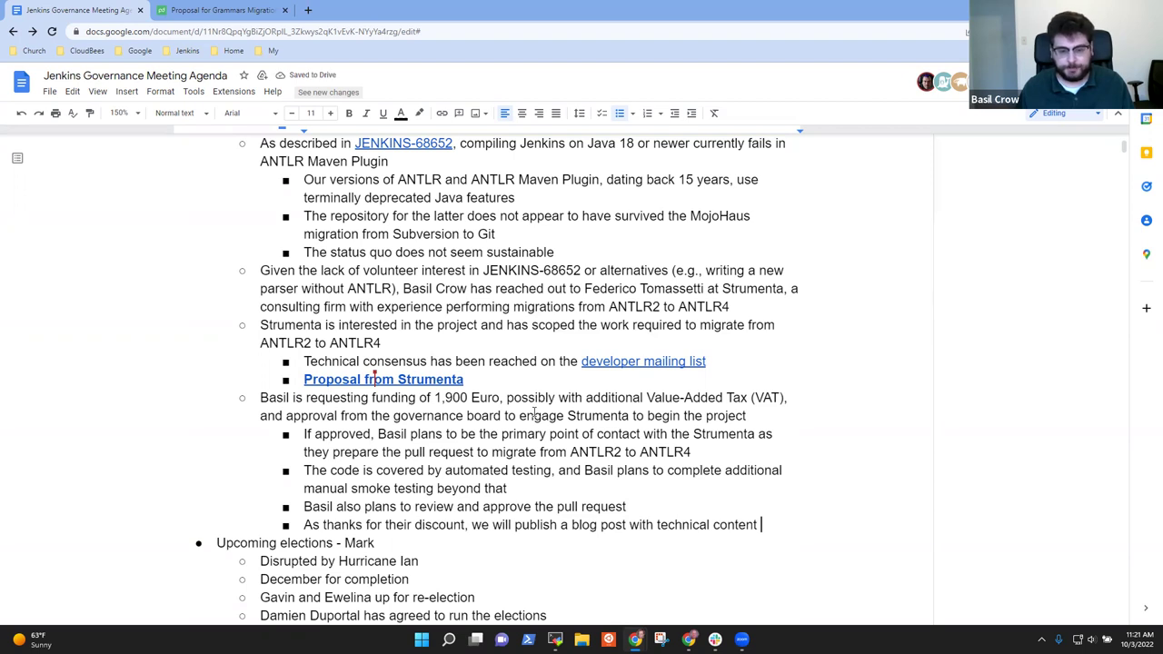
{"action": "type", "text": " describing their work and our results of their work"}
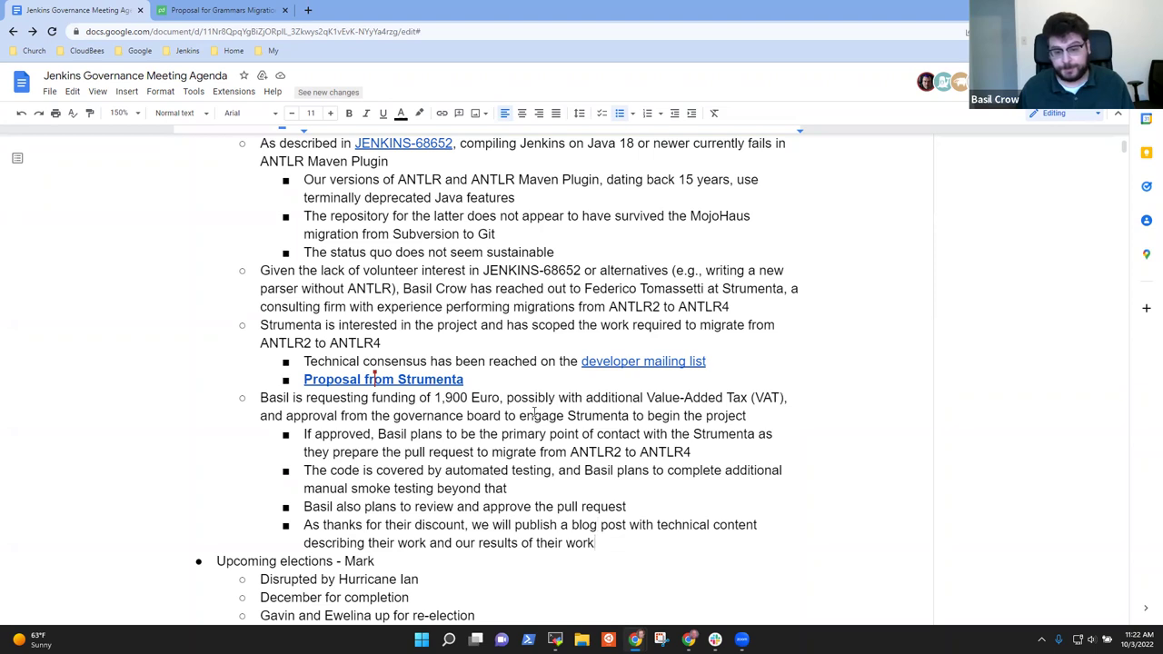
{"action": "type", "text": ".  Basil"}
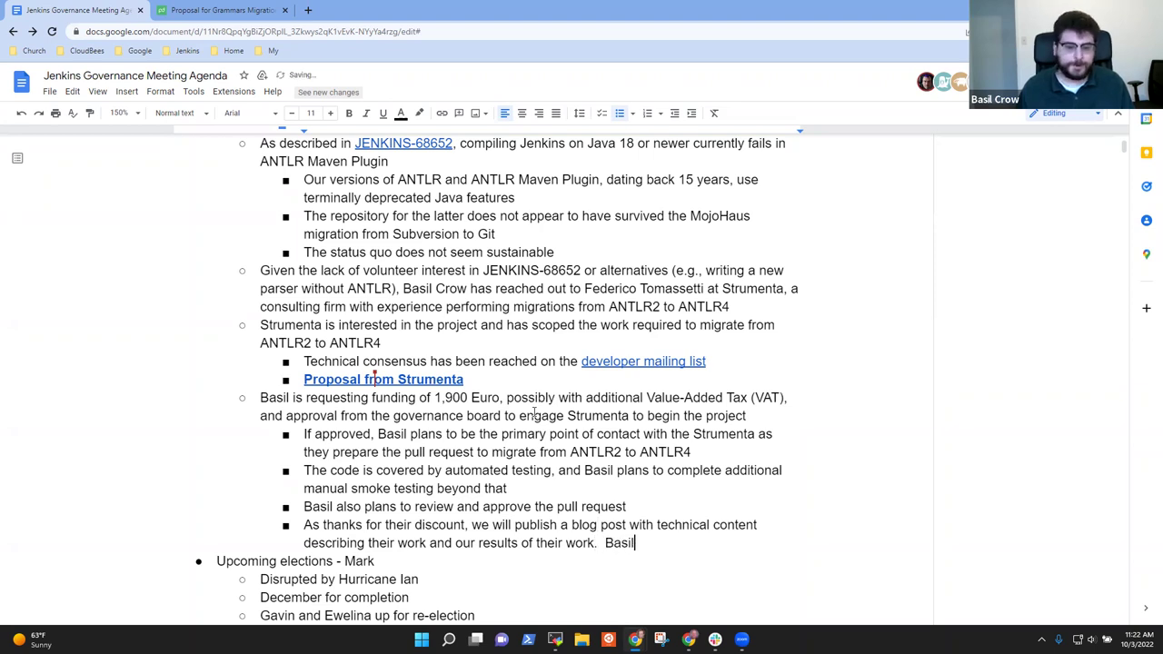
{"action": "type", "text": " will coordinate teh"}
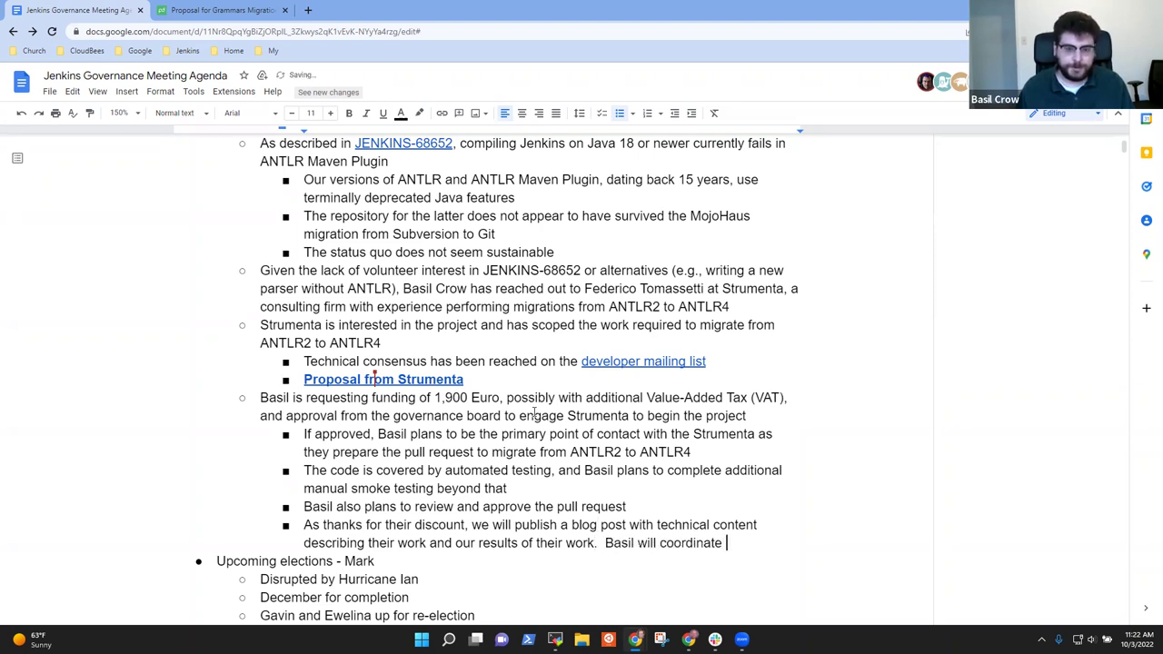
{"action": "key", "text": "BackSpace"}
{"action": "key", "text": "BackSpace"}
{"action": "key", "text": "BackSpace"}
{"action": "key", "text": "BackSpace"}
{"action": "type", "text": "the bl"}
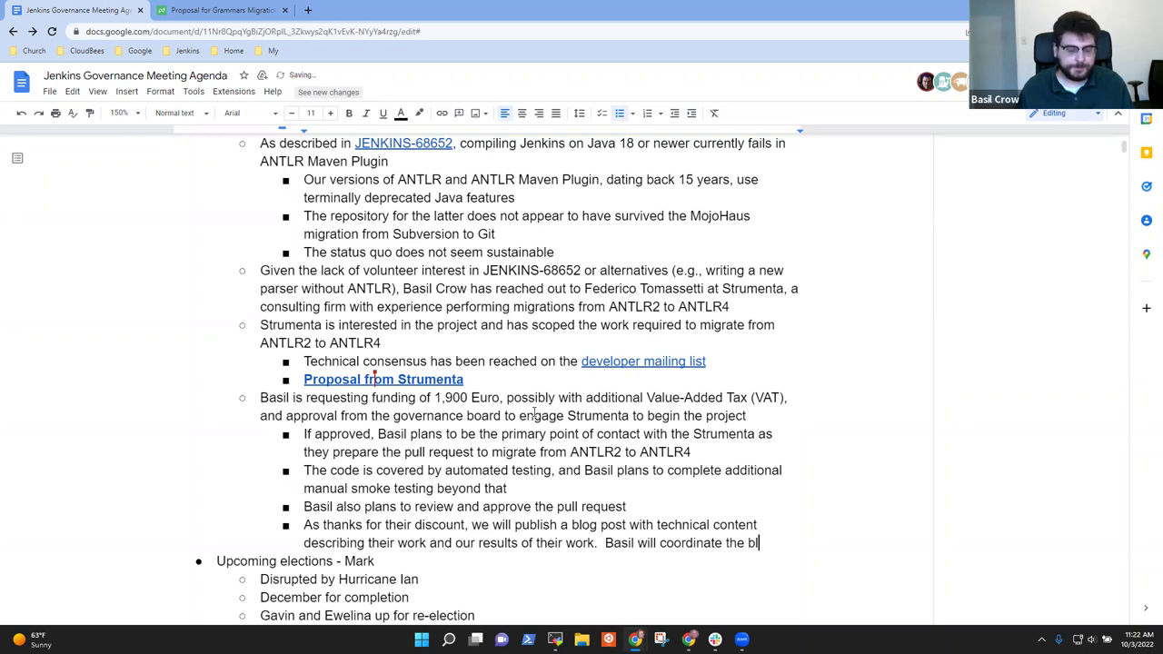
{"action": "type", "text": "og post with "}
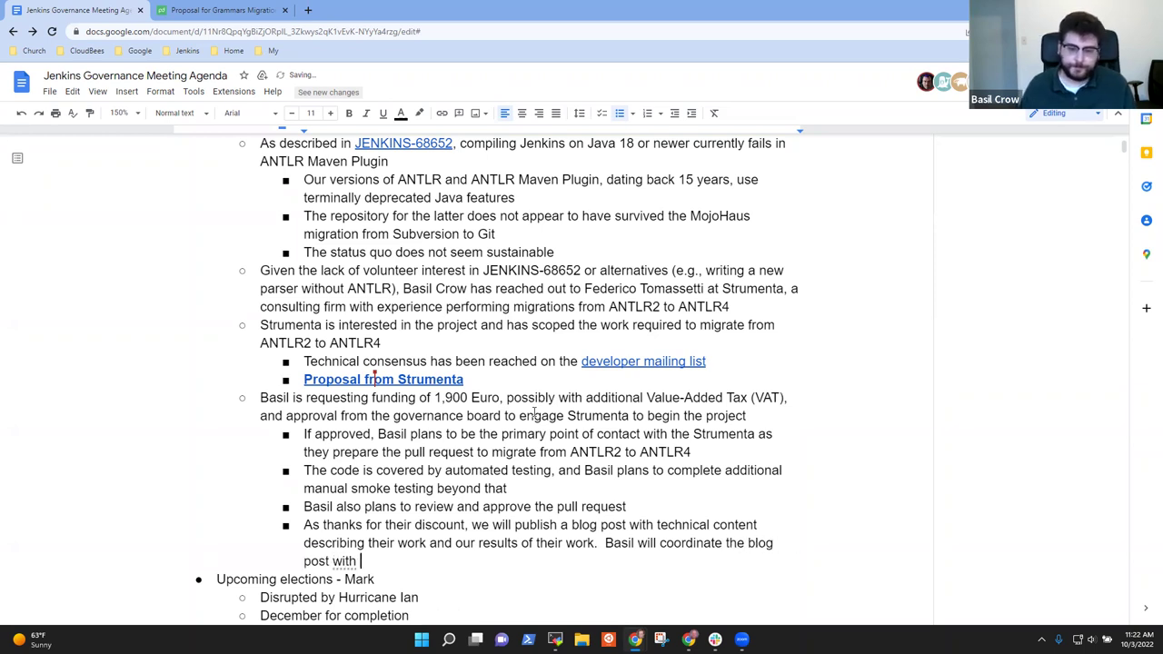
{"action": "type", "text": "Strumenta"}
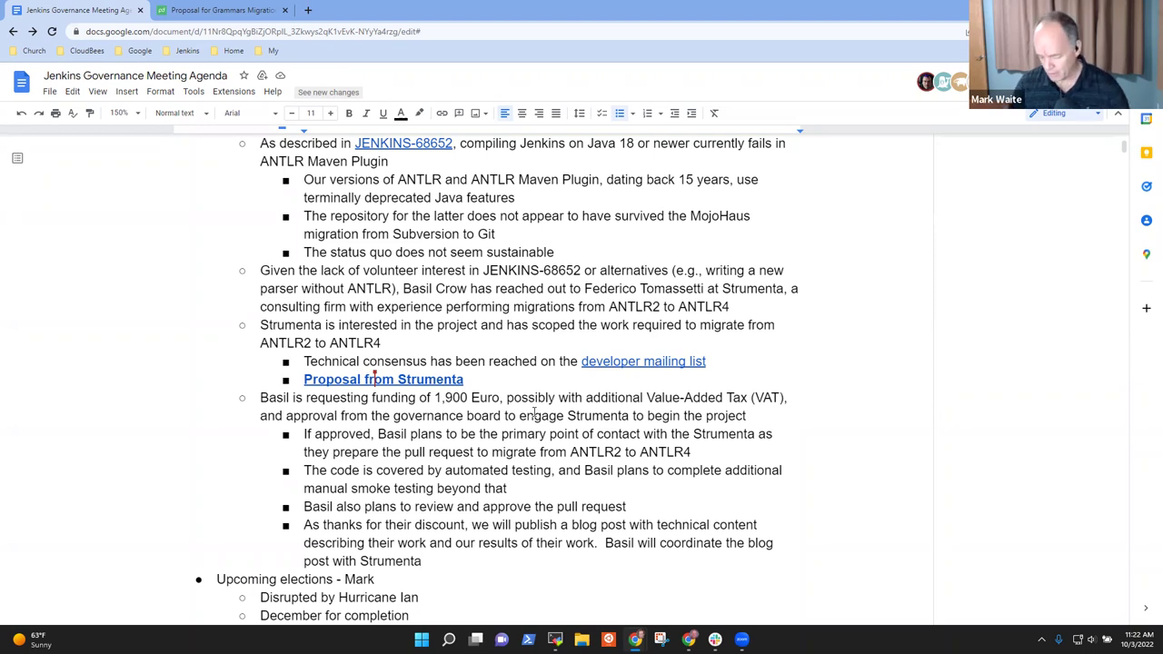
Add a 'Votes on the proposal' sub-item listing the first two board members with +1 votes.
{"action": "key", "text": "Return"}
{"action": "key", "text": "shift+Tab"}
{"action": "type", "text": "Votes "}
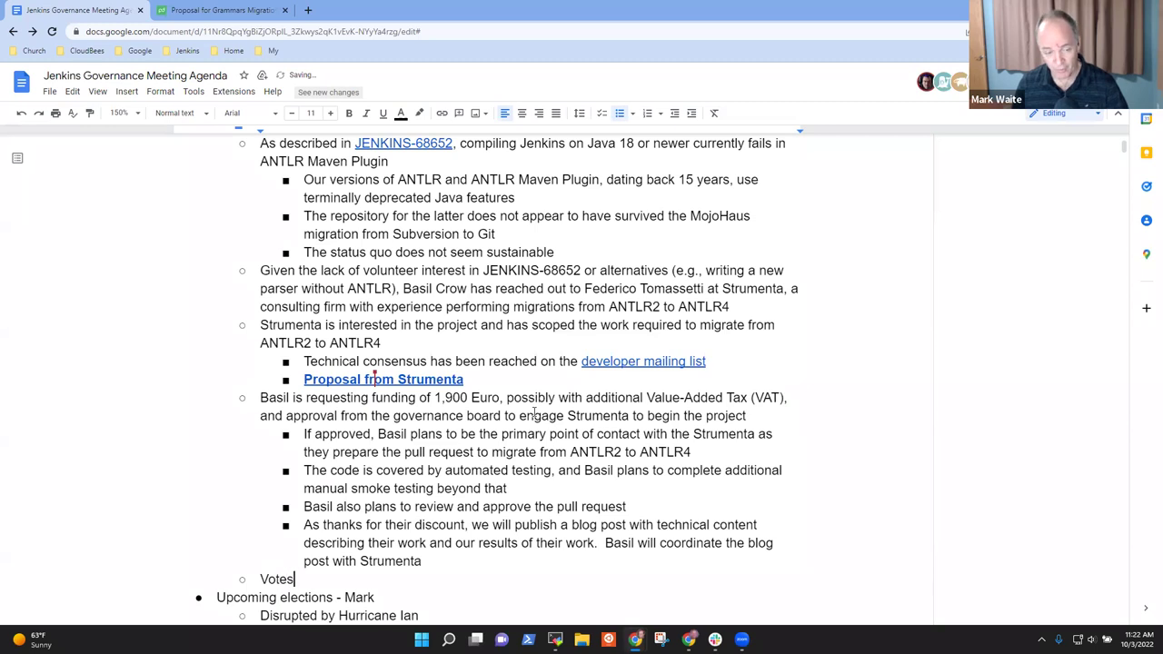
{"action": "type", "text": "on the"}
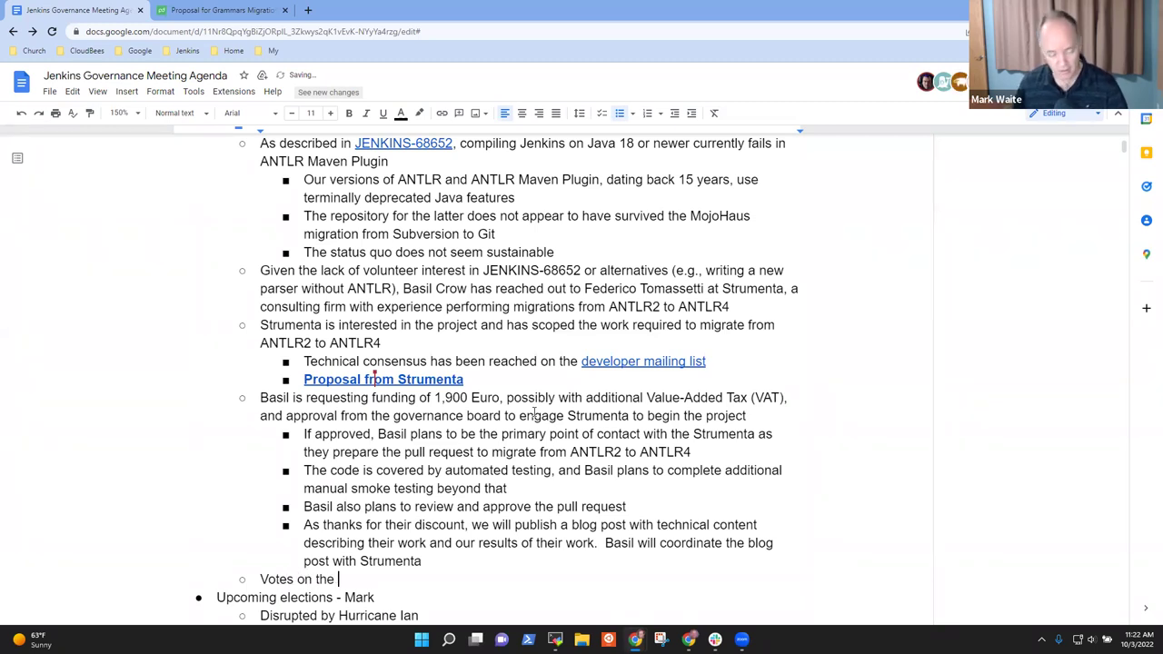
{"action": "type", "text": " proposal"}
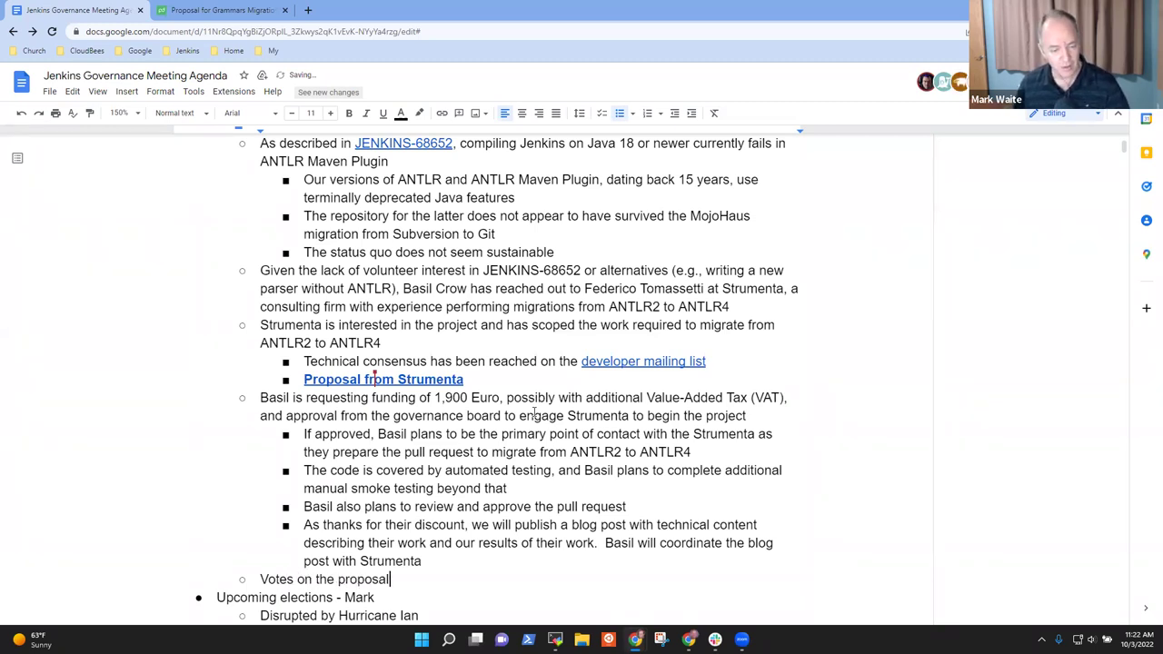
{"action": "key", "text": "Return"}
{"action": "key", "text": "Tab"}
{"action": "type", "text": "Mark - +1"}
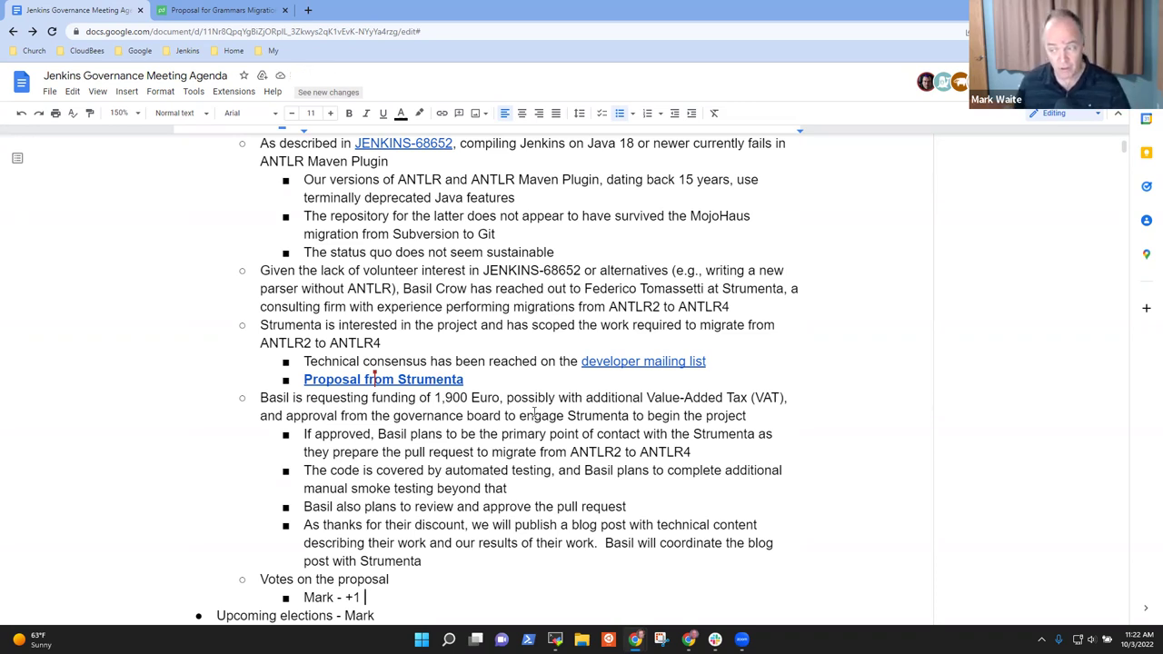
{"action": "key", "text": "Return"}
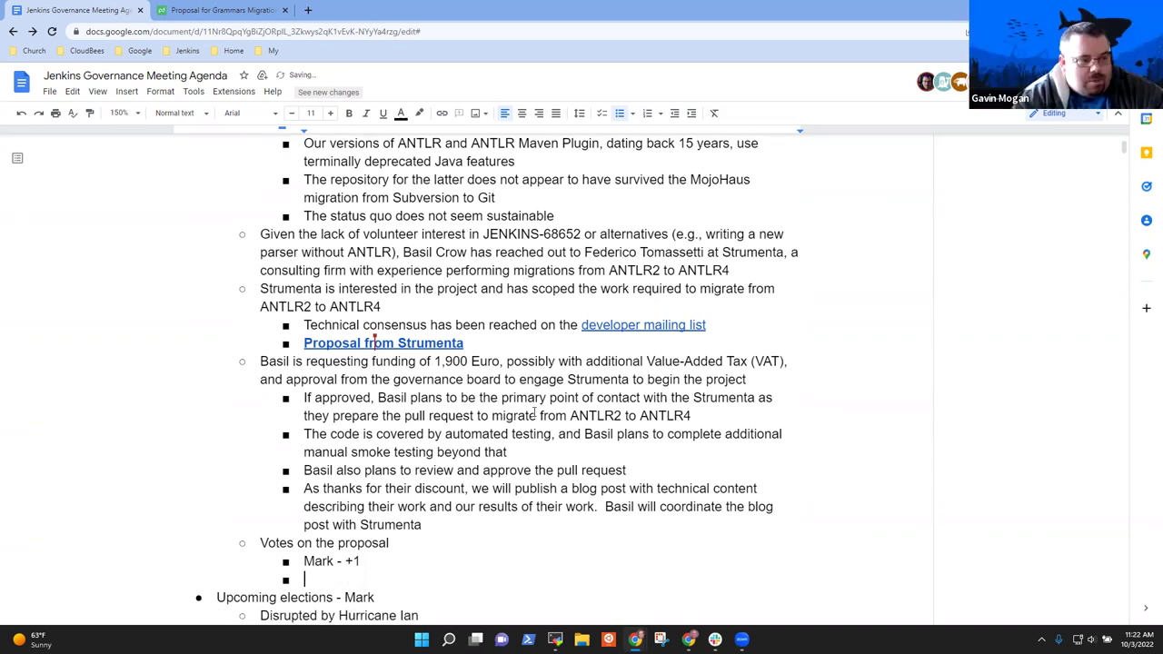
{"action": "type", "text": "Gavin - +1"}
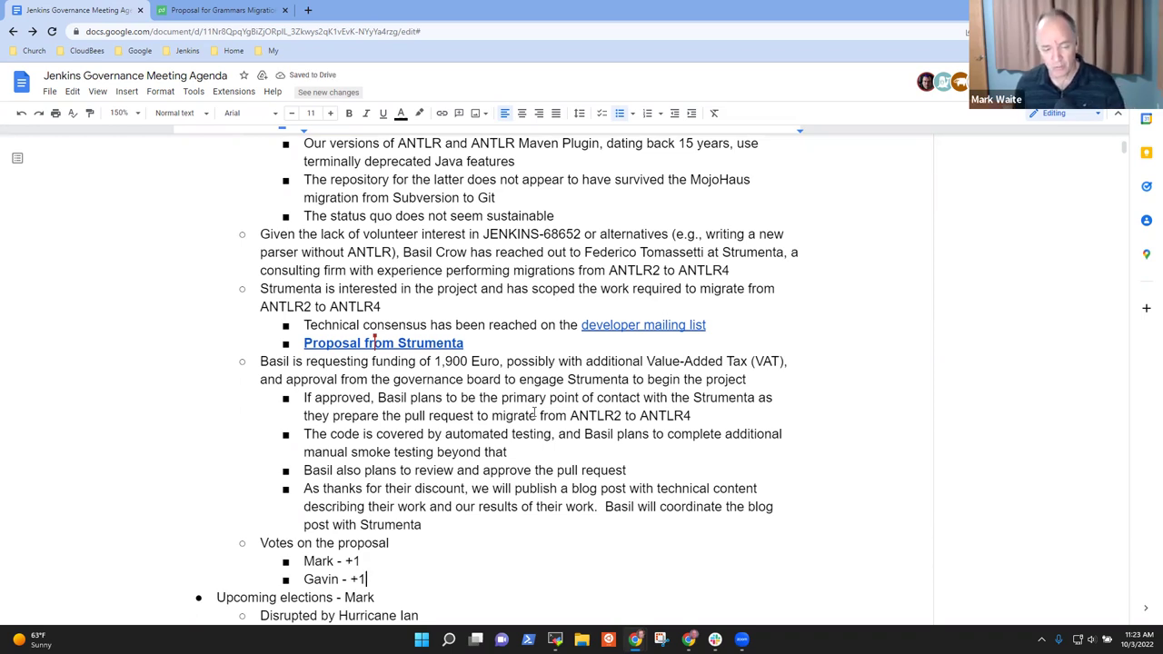
List three more board members with their votes left blank.
{"action": "key", "text": "Return"}
{"action": "type", "text": "Oleg -"}
{"action": "key", "text": "Return"}
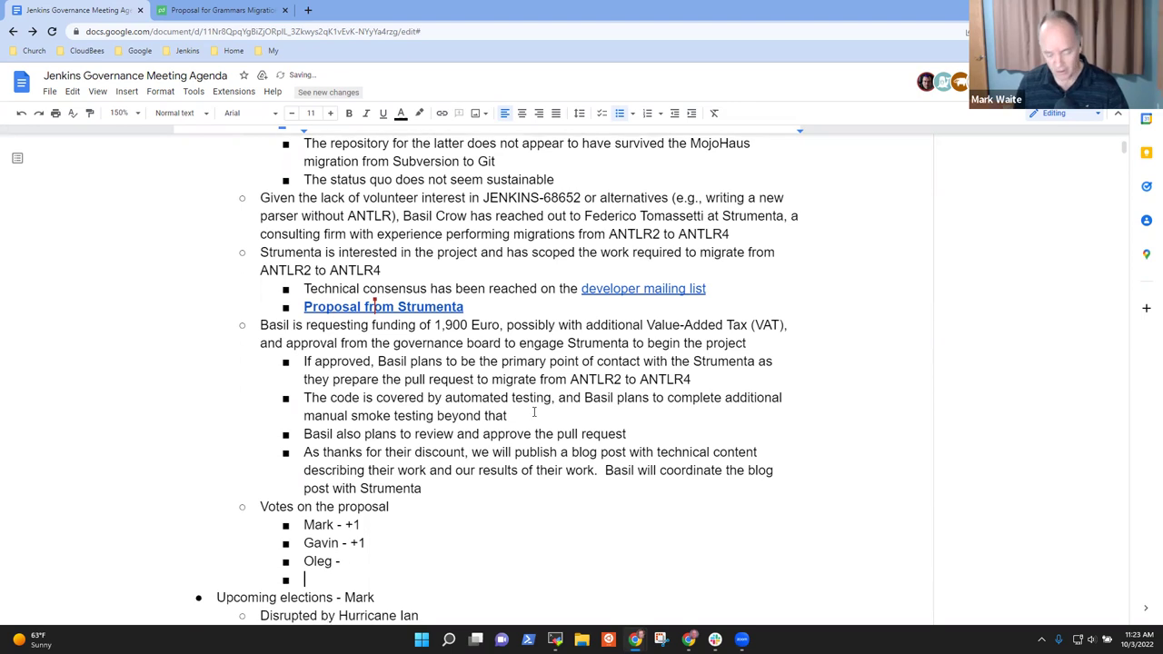
{"action": "type", "text": "Ewelei"}
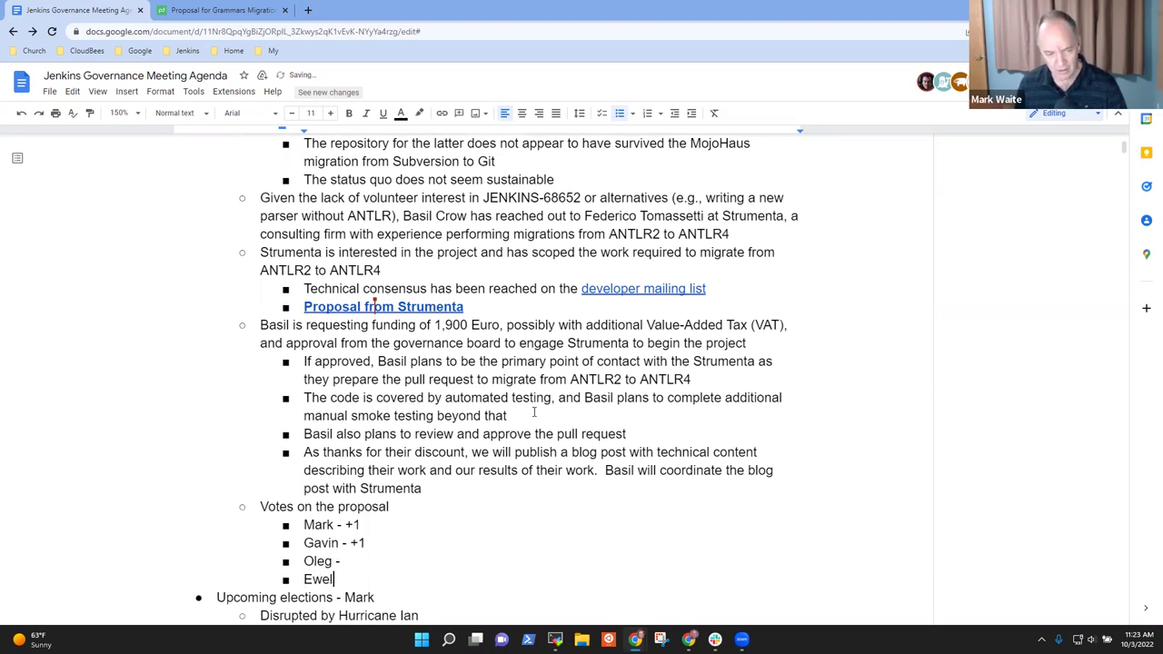
{"action": "key", "text": "BackSpace"}
{"action": "key", "text": "BackSpace"}
{"action": "type", "text": "ina -"}
{"action": "key", "text": "Return"}
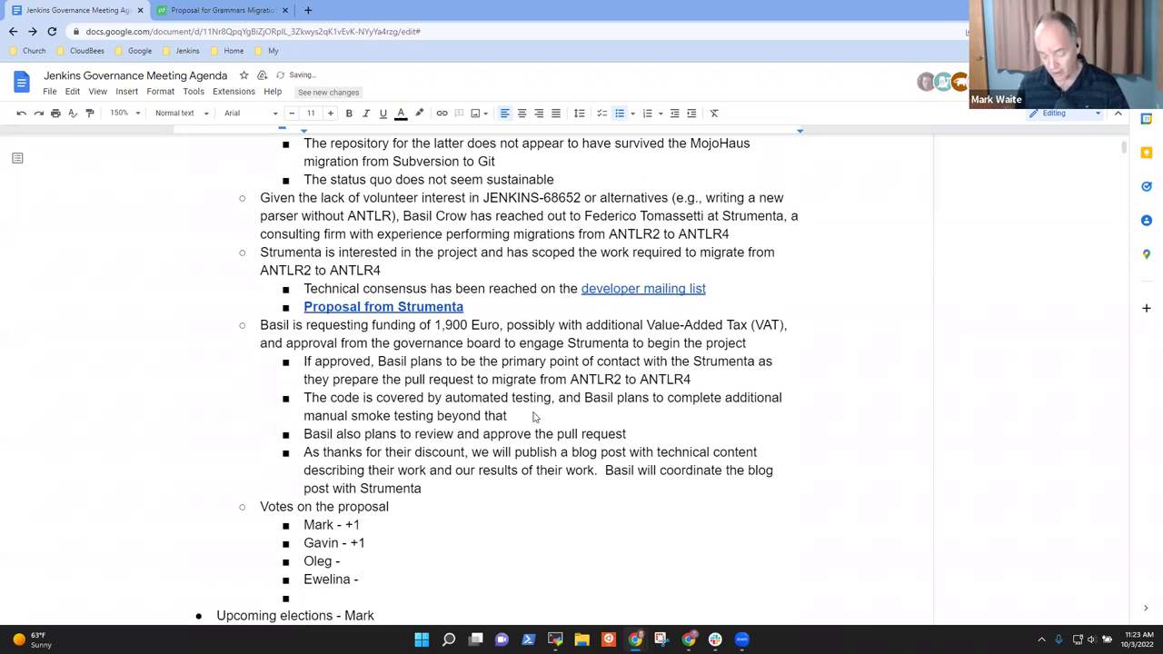
{"action": "type", "text": "Kohsuke"}
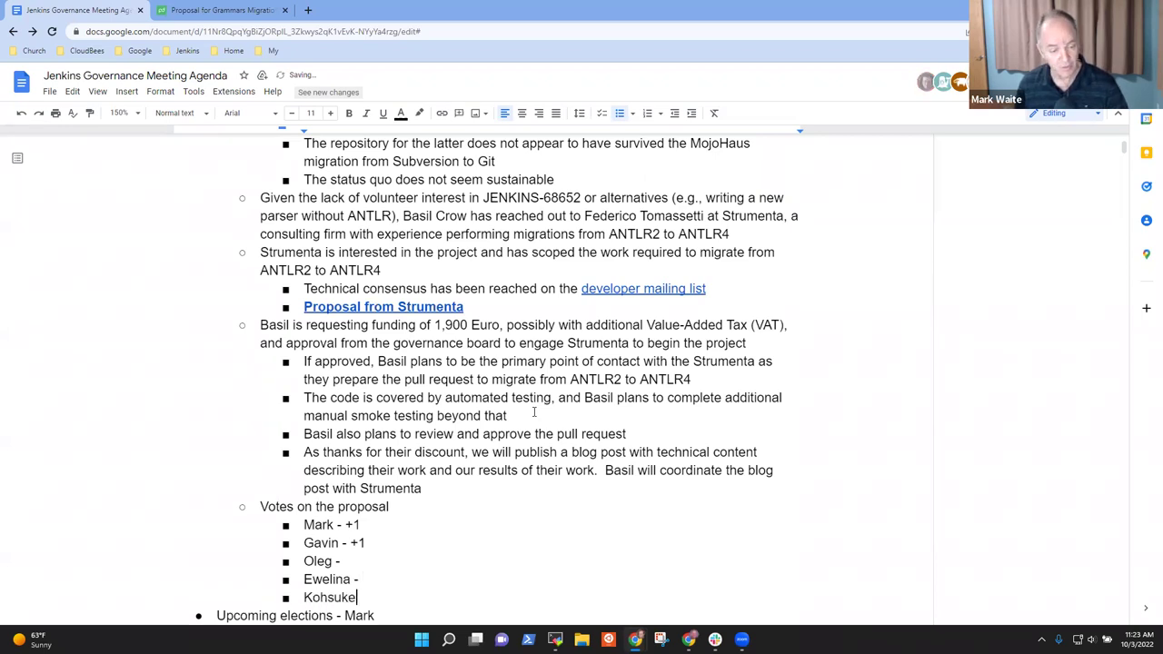
{"action": "type", "text": " -"}
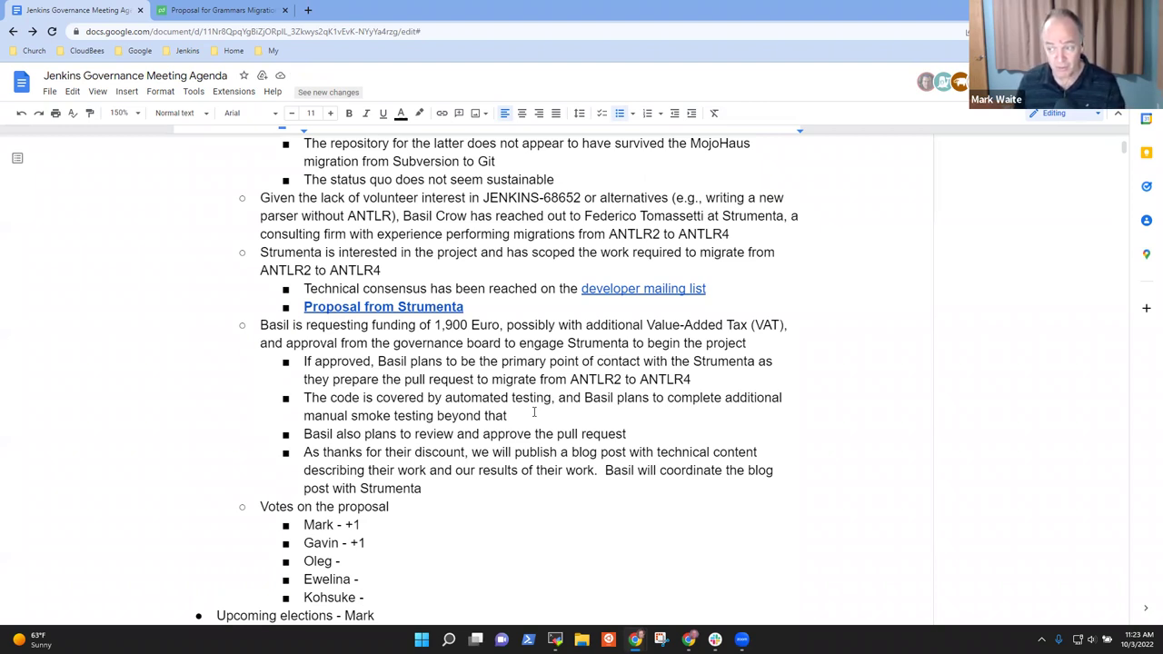
Add two more members' +1 votes, then select the three blank vote lines to review them.
{"action": "key", "text": "Return"}
{"action": "type", "text": "Baso"}
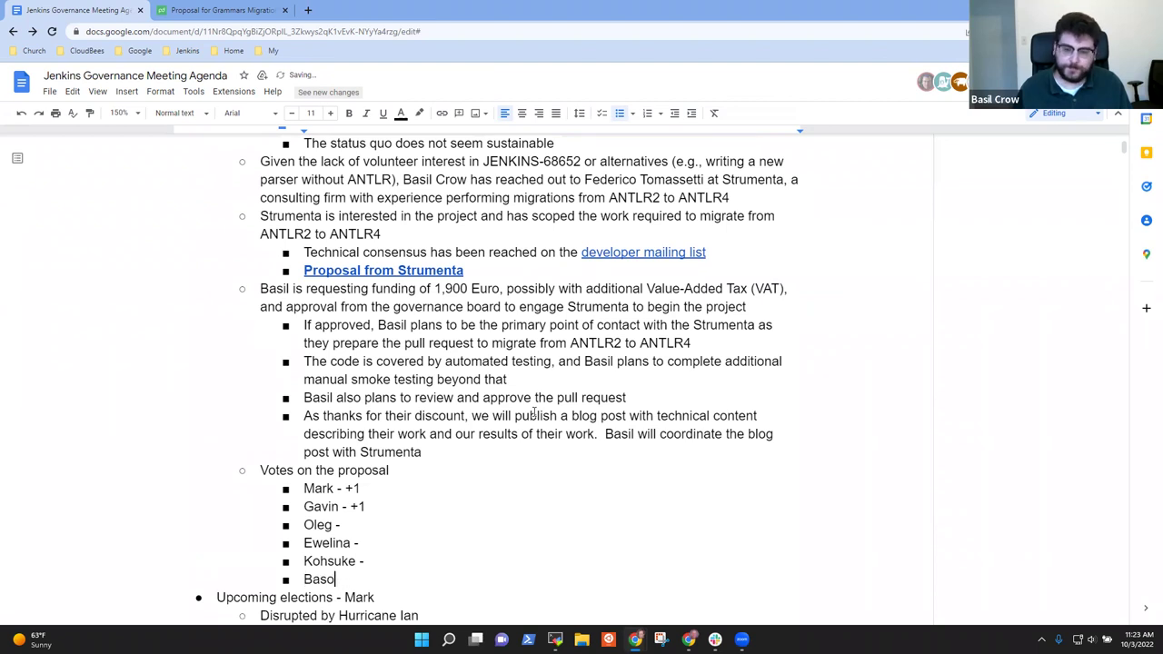
{"action": "type", "text": "l"}
{"action": "key", "text": "BackSpace"}
{"action": "key", "text": "BackSpace"}
{"action": "type", "text": "il - +1"}
{"action": "key", "text": "Return"}
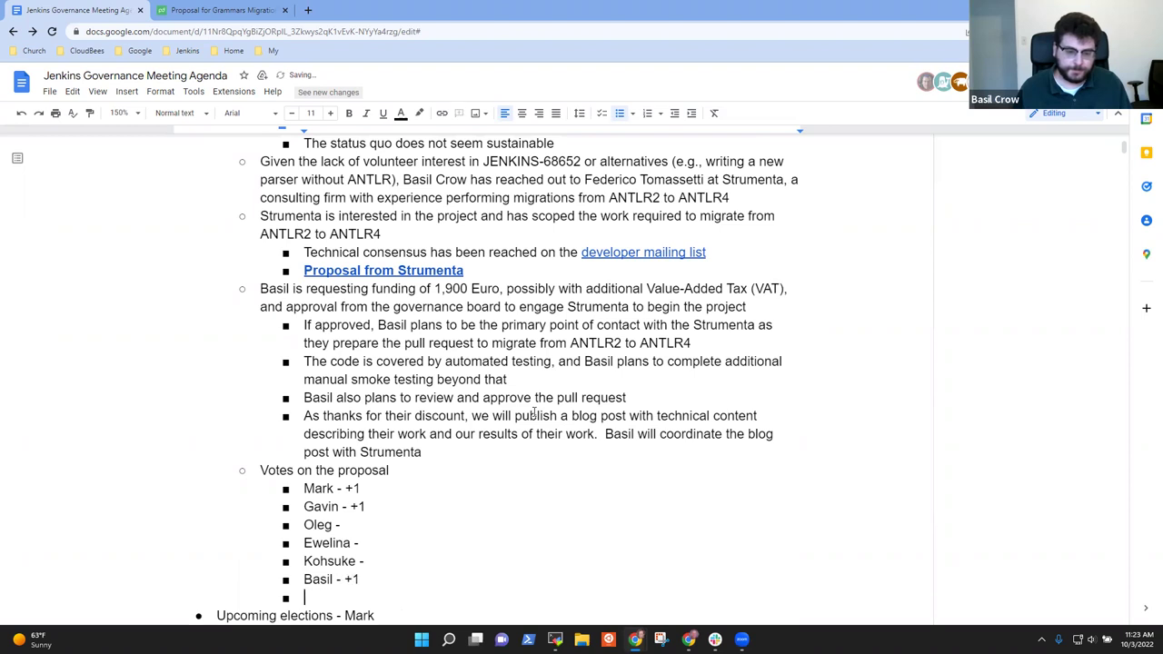
{"action": "type", "text": "Kevin - +1"}
{"action": "key", "text": "shift+Down"}
{"action": "key", "text": "shift+Down"}
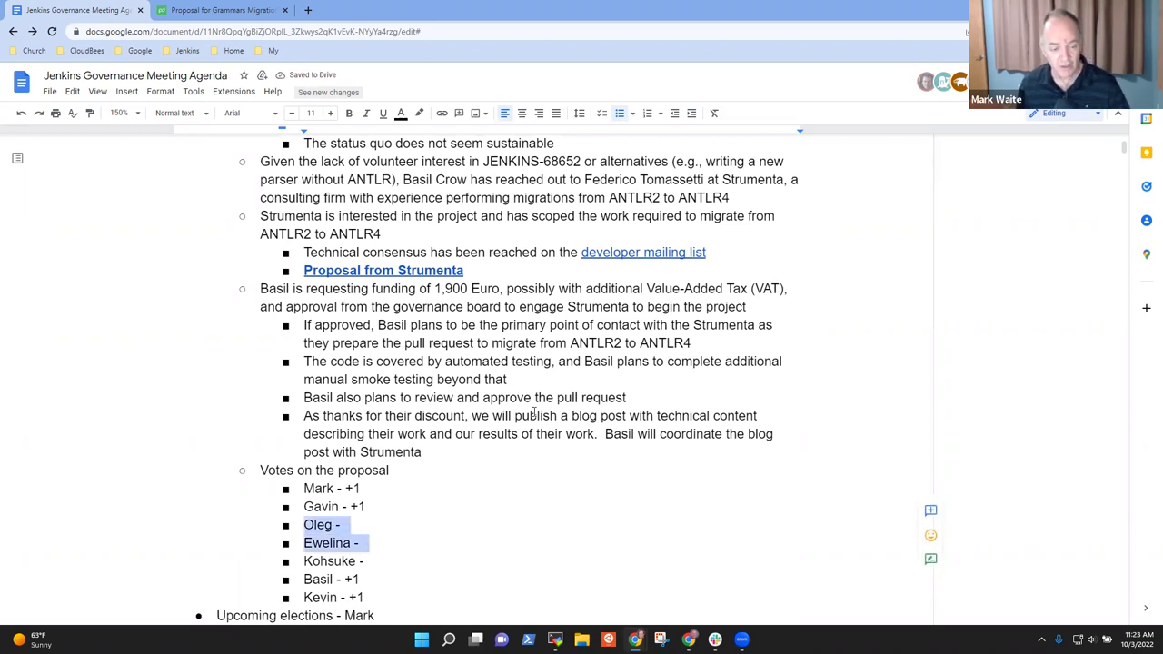
{"action": "key", "text": "shift+Down"}
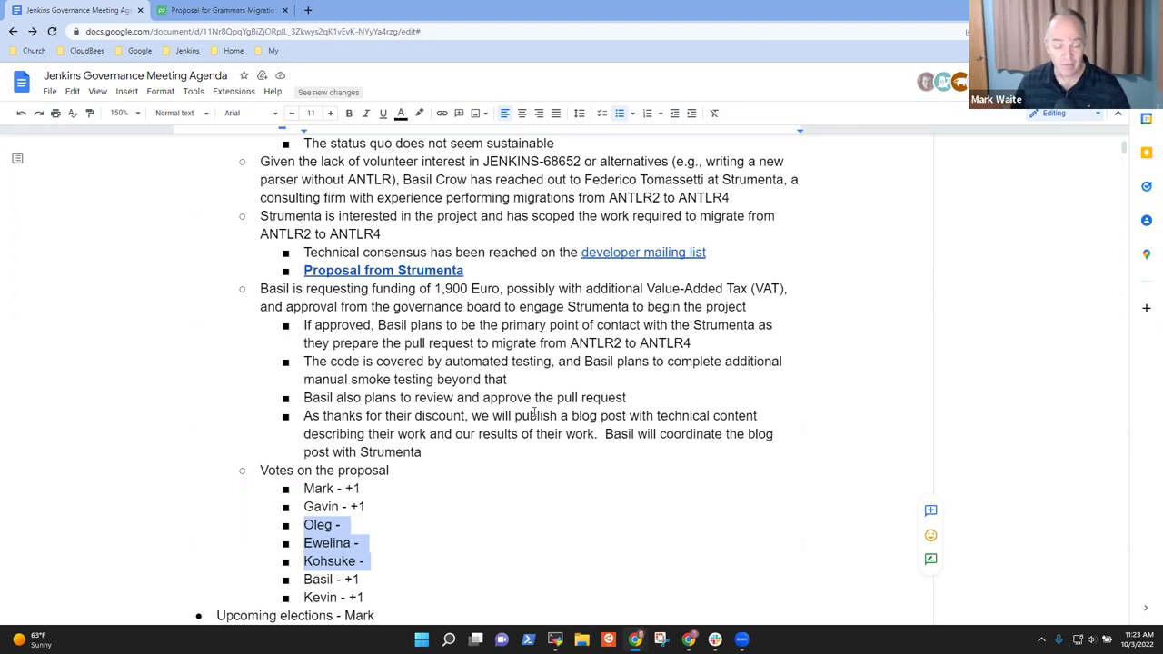
{"action": "key", "text": "Down"}
{"action": "key", "text": "Down"}
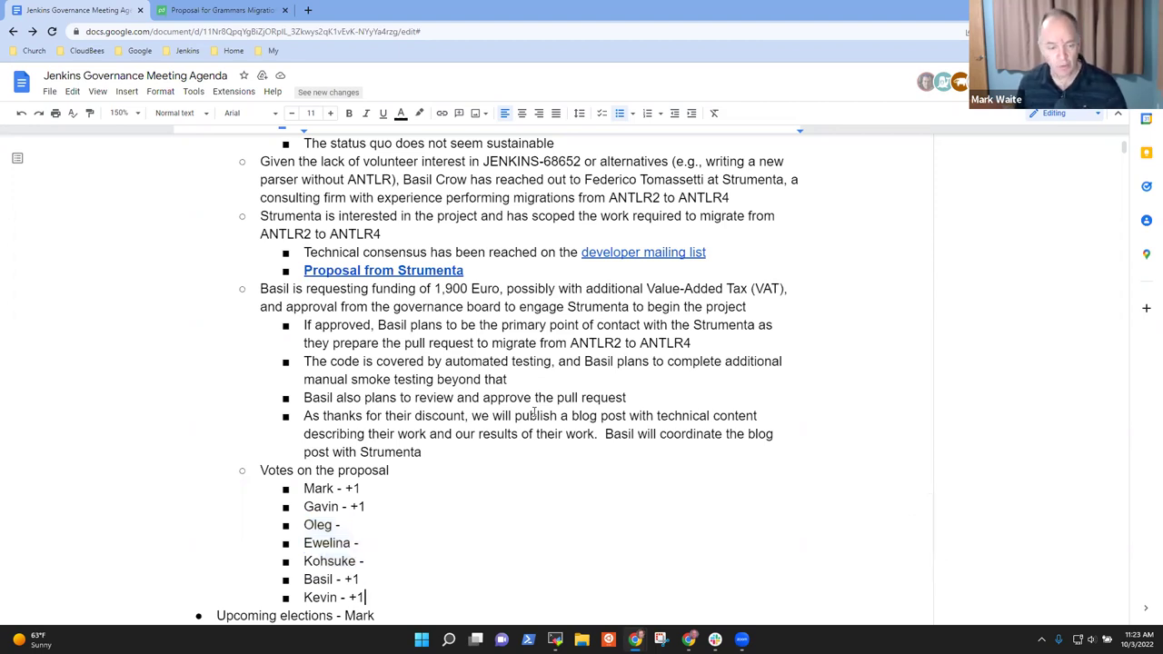
Add an action item for a member to complete the requests and get responses from at least 1 by Oct 8.
{"action": "key", "text": "Return"}
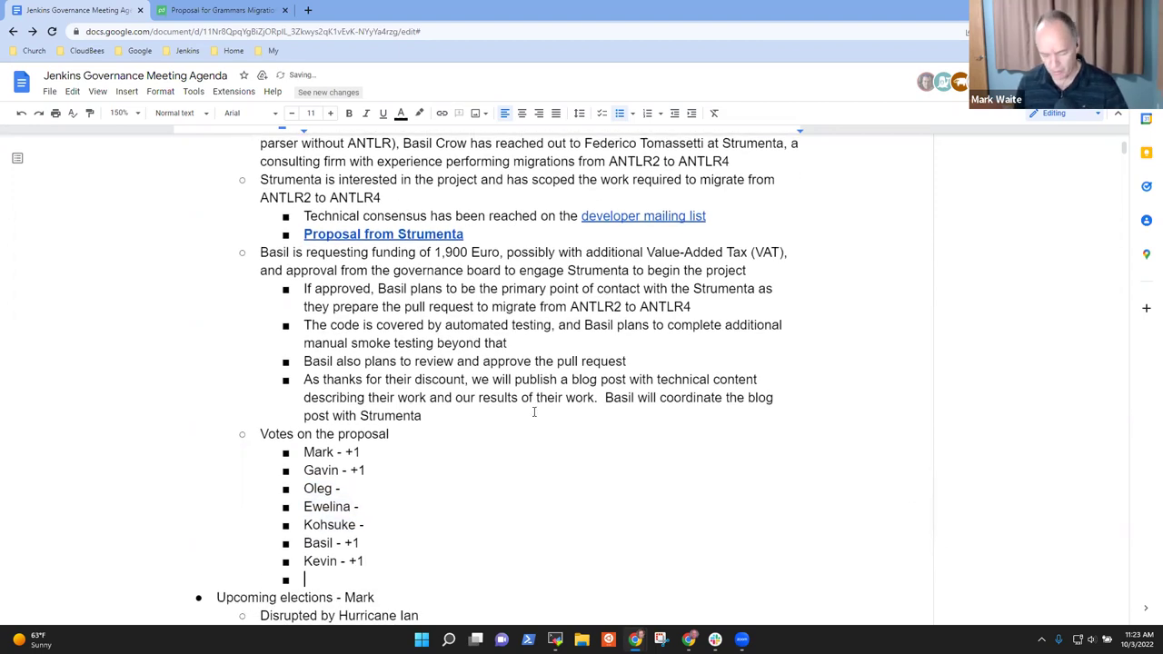
{"action": "type", "text": "Mark to complete the "}
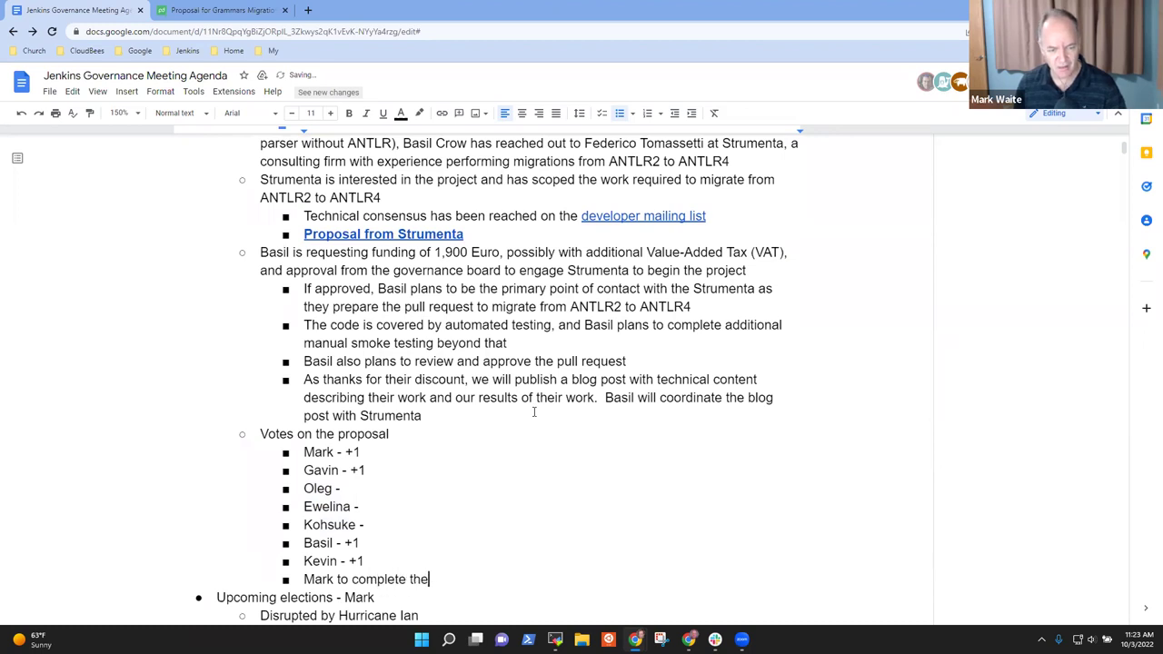
{"action": "type", "text": "request"}
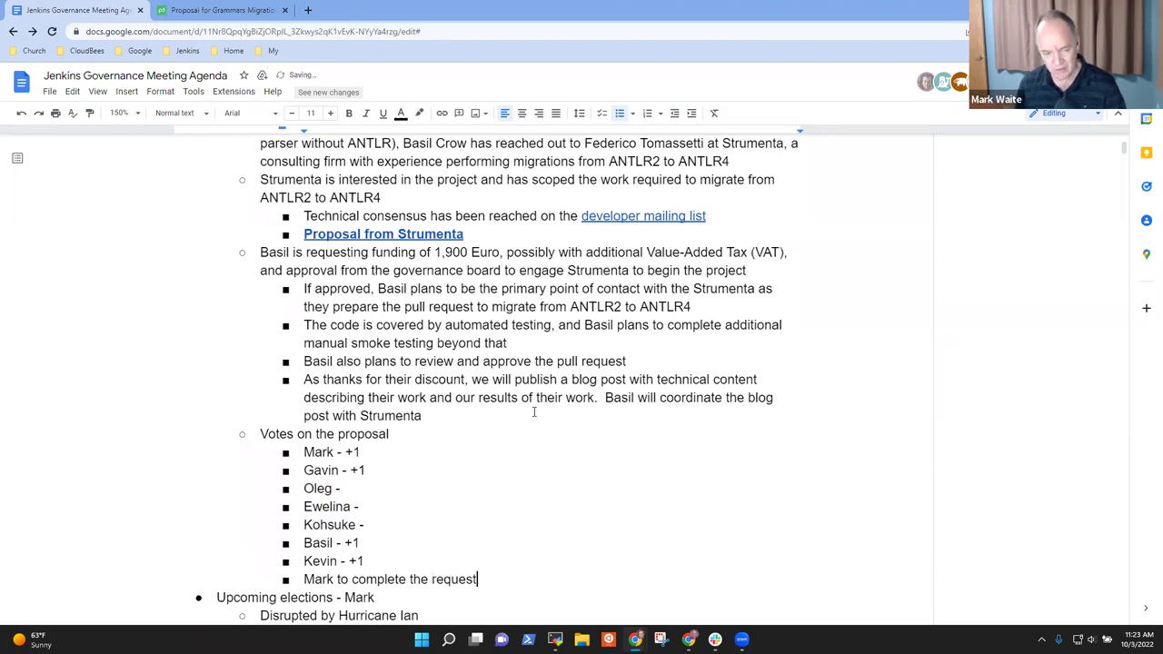
{"action": "type", "text": "s and get respo"}
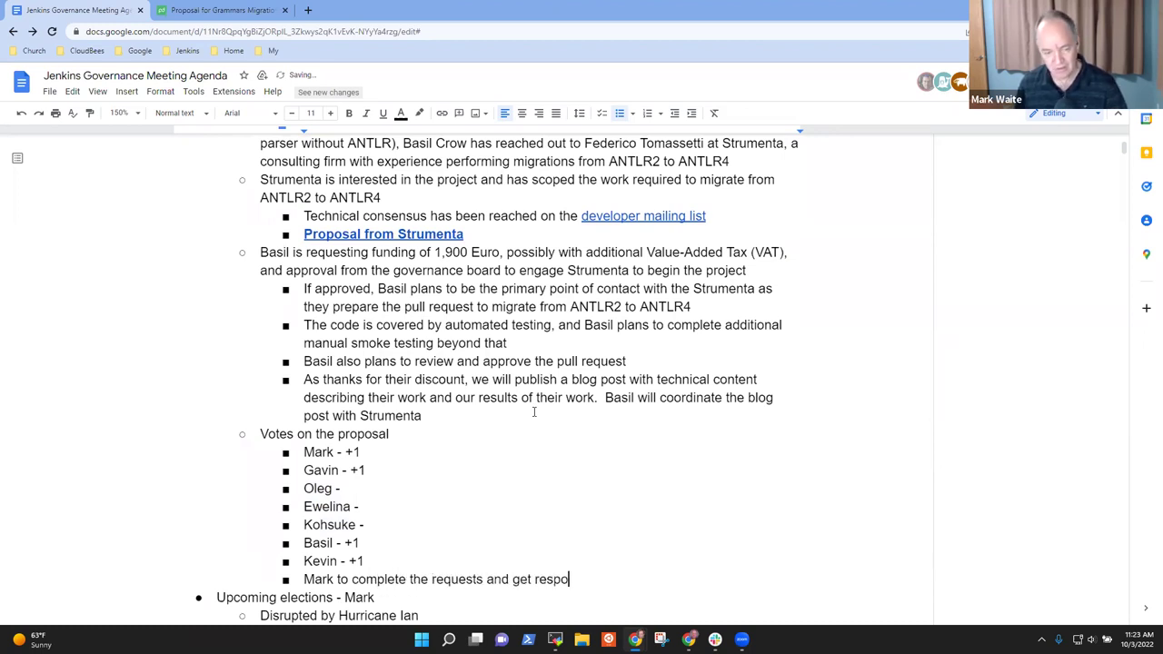
{"action": "type", "text": "nses from at l"}
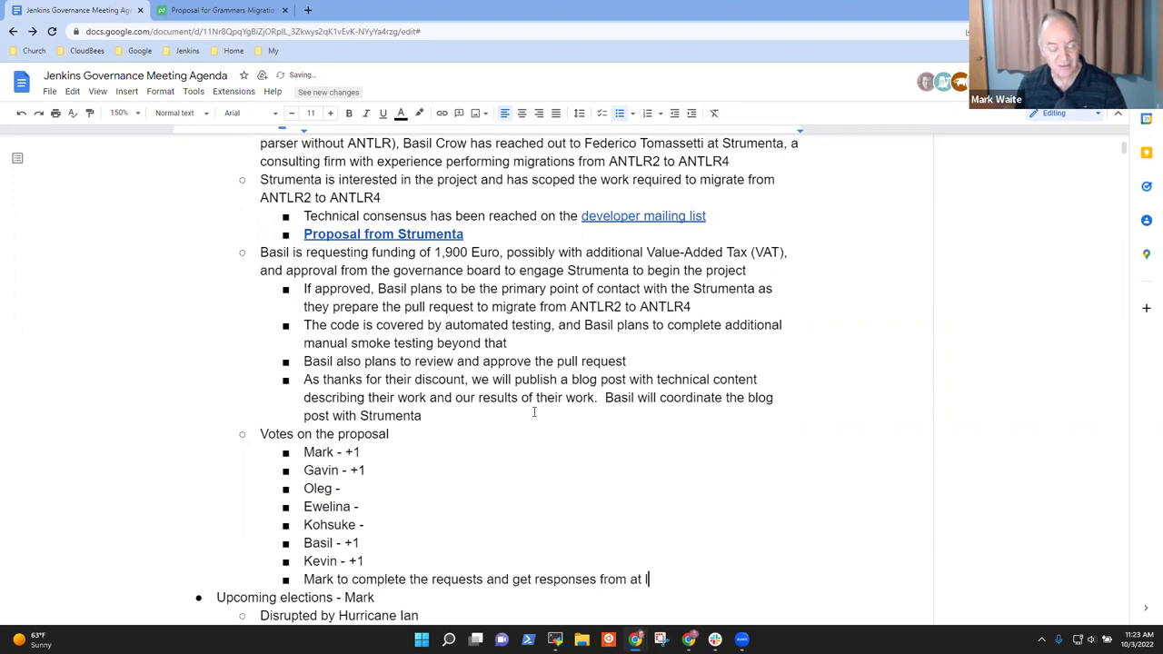
{"action": "type", "text": "east 1 by O"}
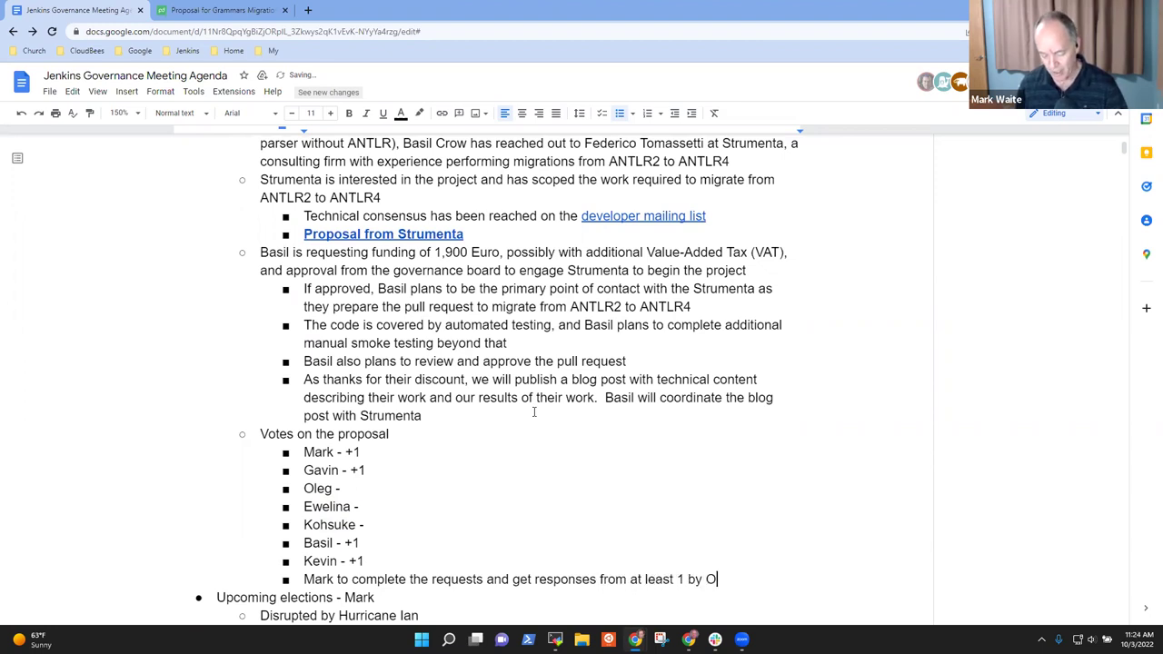
{"action": "type", "text": "ct 8"}
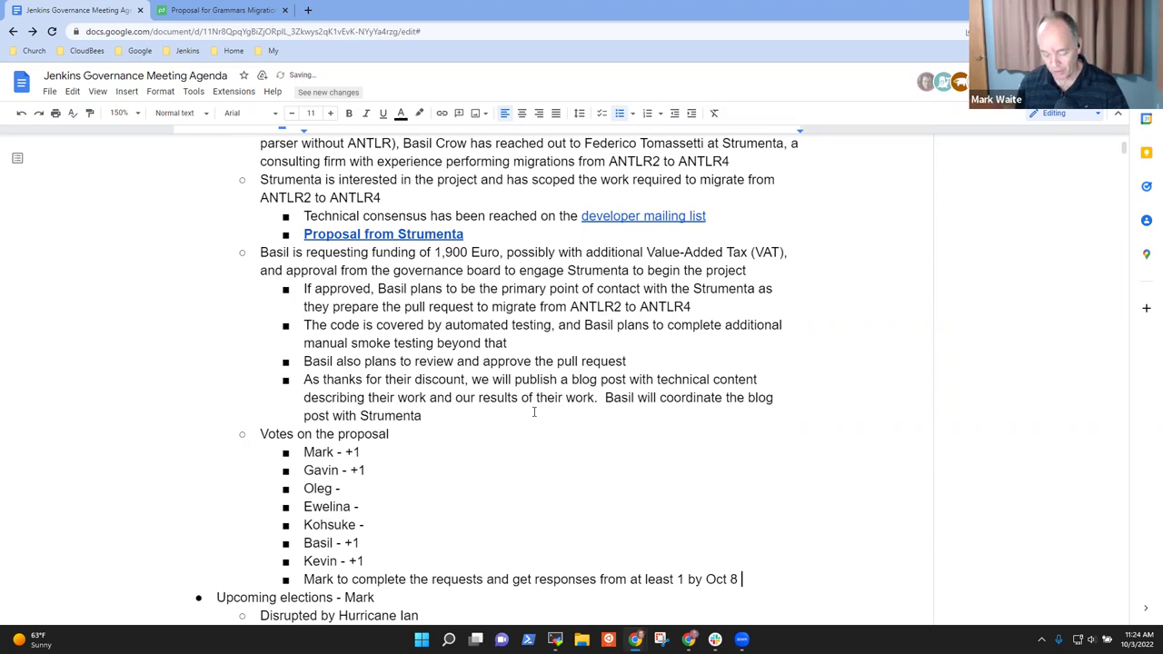
{"action": "type", "text": " so we can pr"}
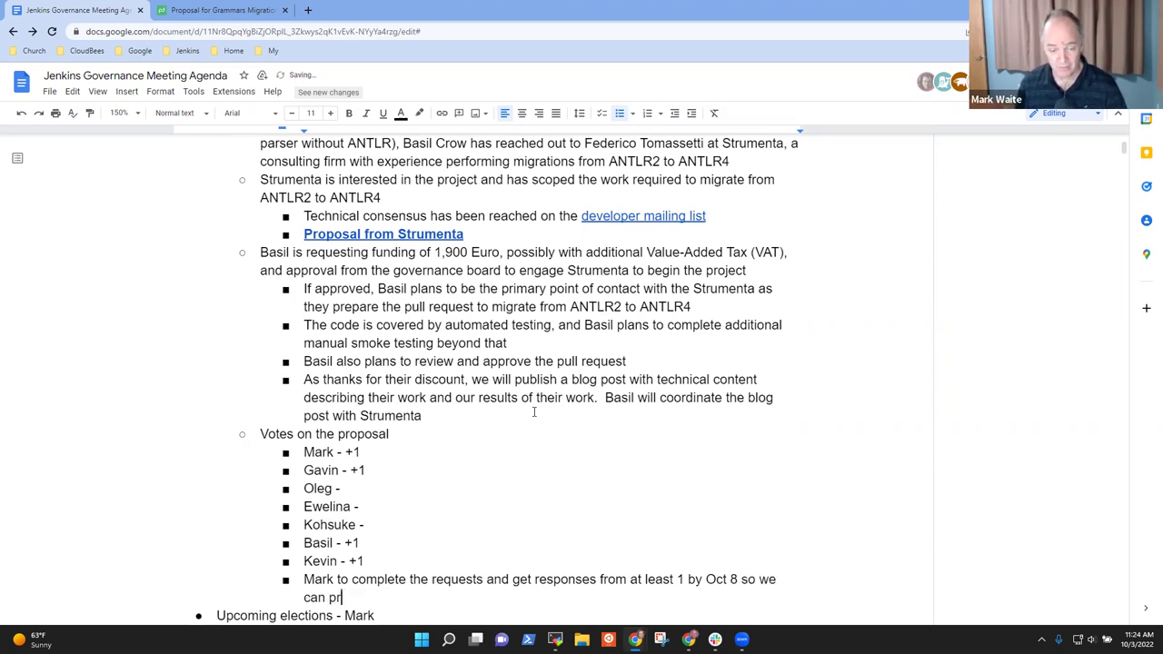
{"action": "type", "text": "oceed"}
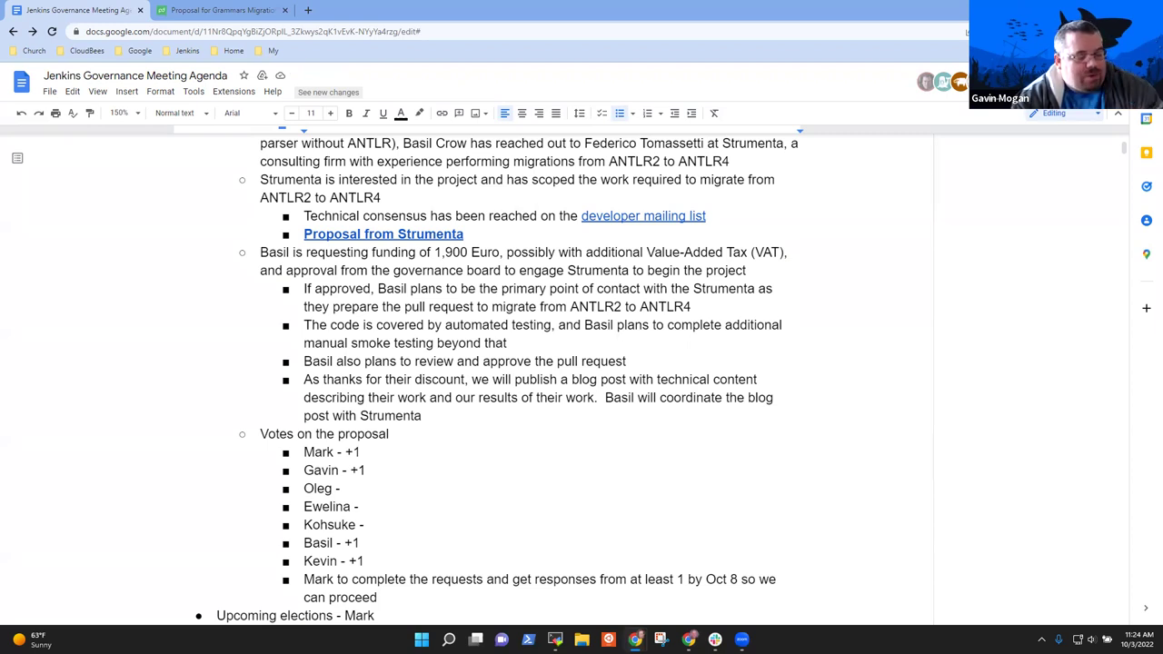
{"action": "left_click", "coordinate": [399, 598]}
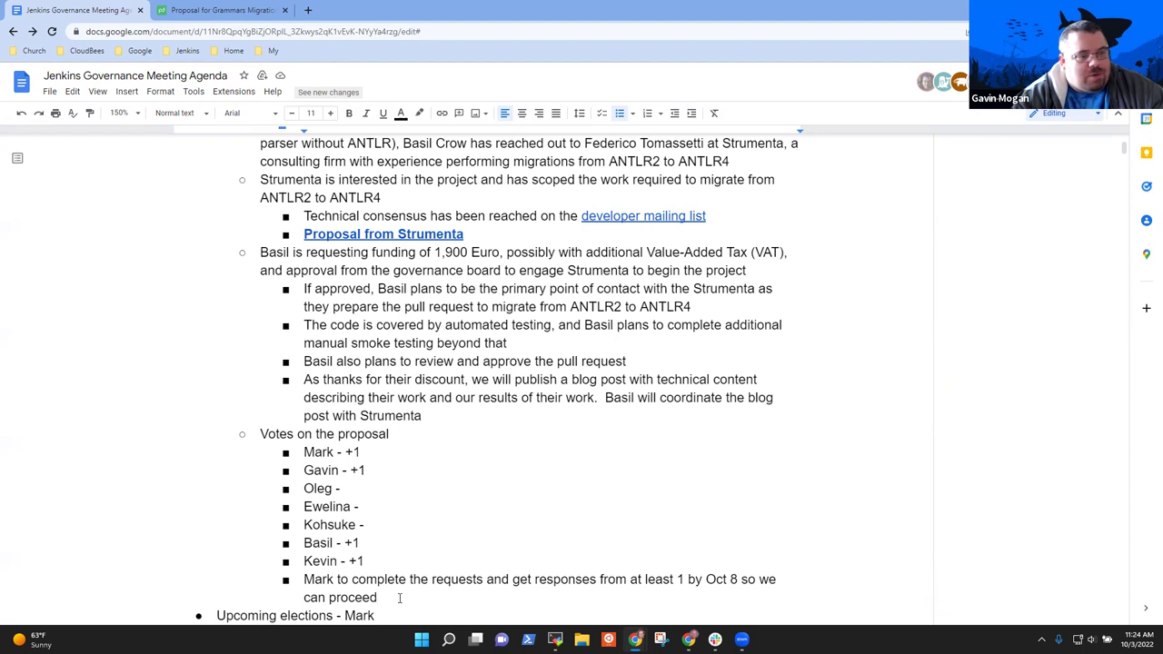
{"action": "key", "text": "Return"}
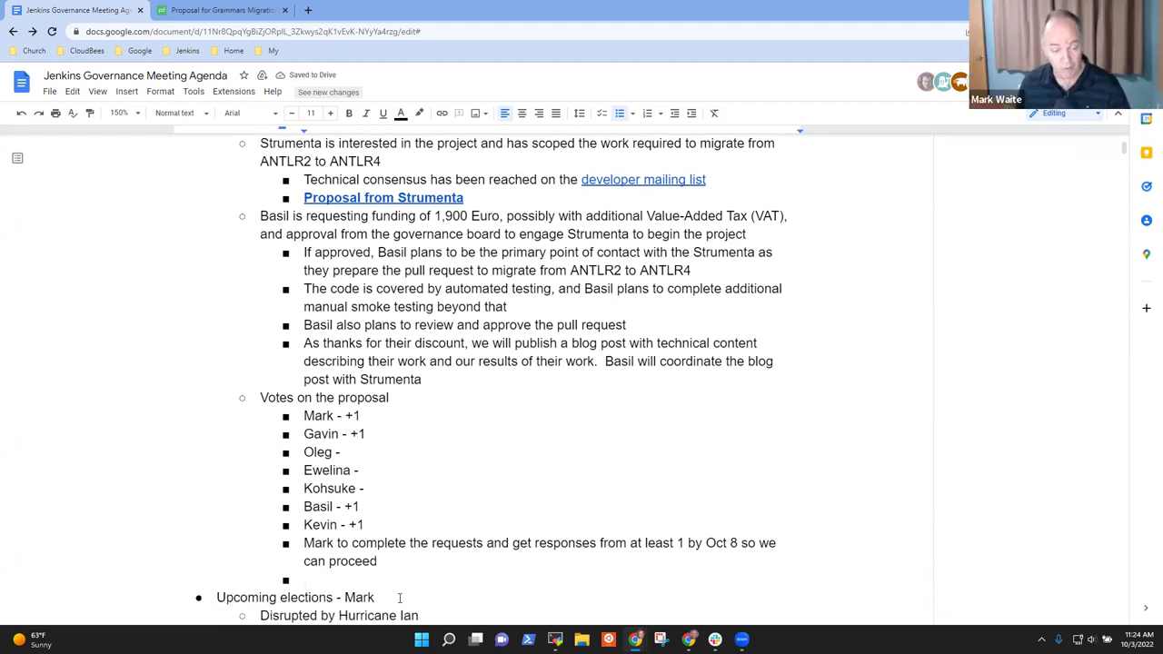
Add an action item to ask the Linux Foundation whether VAT is required and confirm we can pay through Expensify.
{"action": "type", "text": "Mark to "}
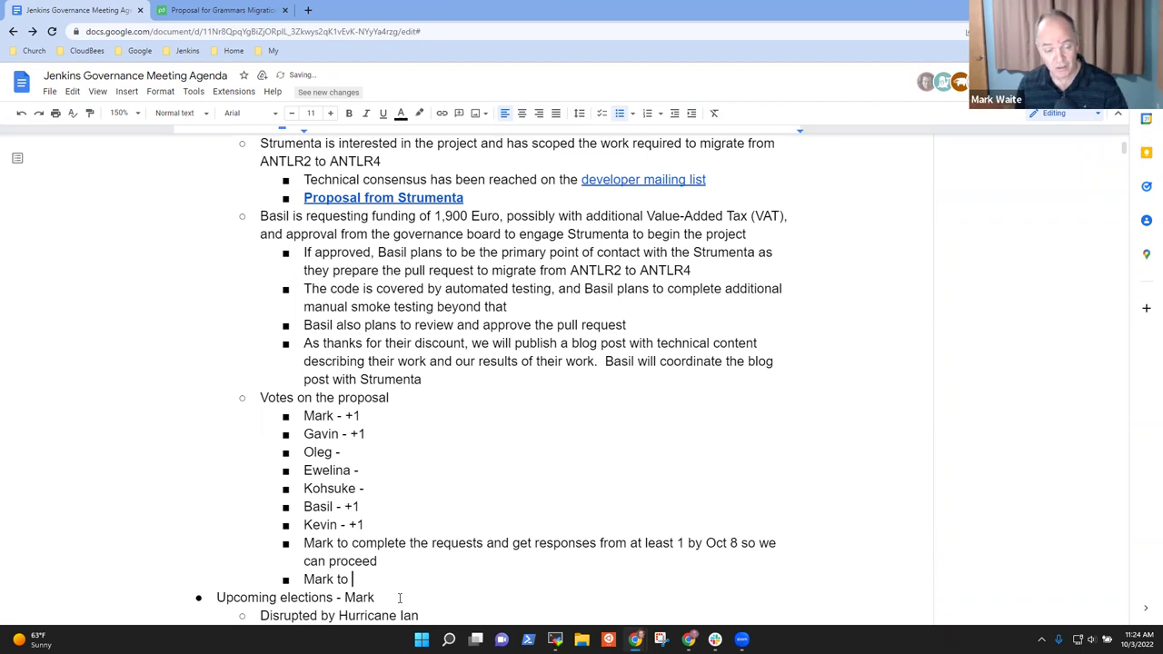
{"action": "type", "text": "connect"}
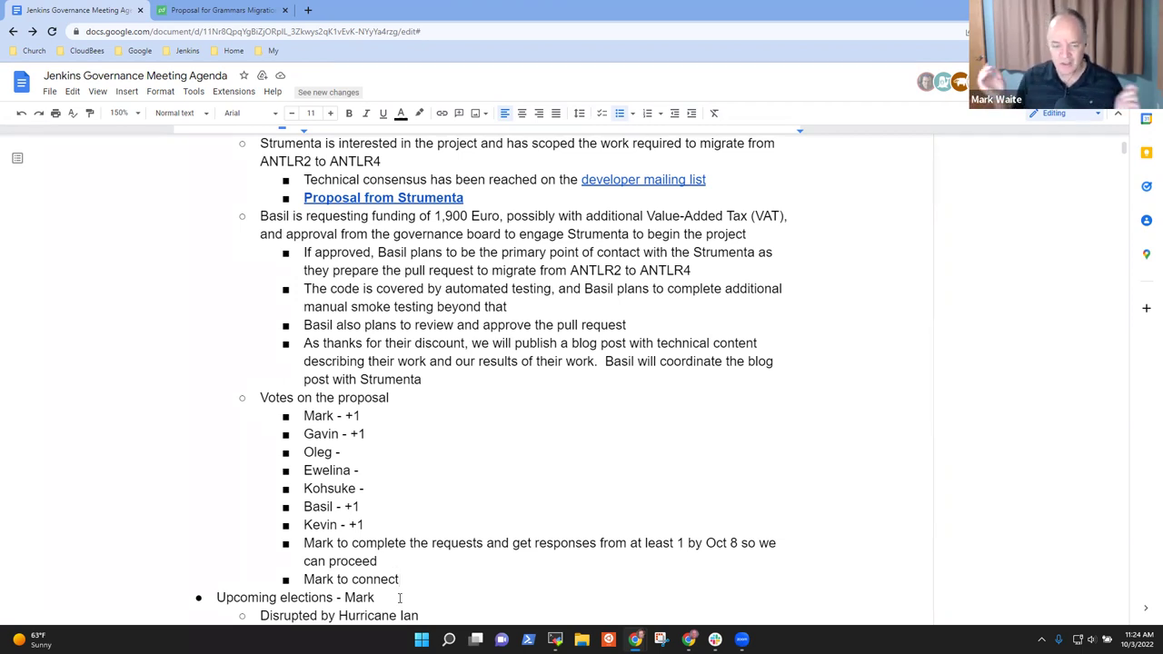
{"action": "type", "text": "with Linux Foundation to understat"}
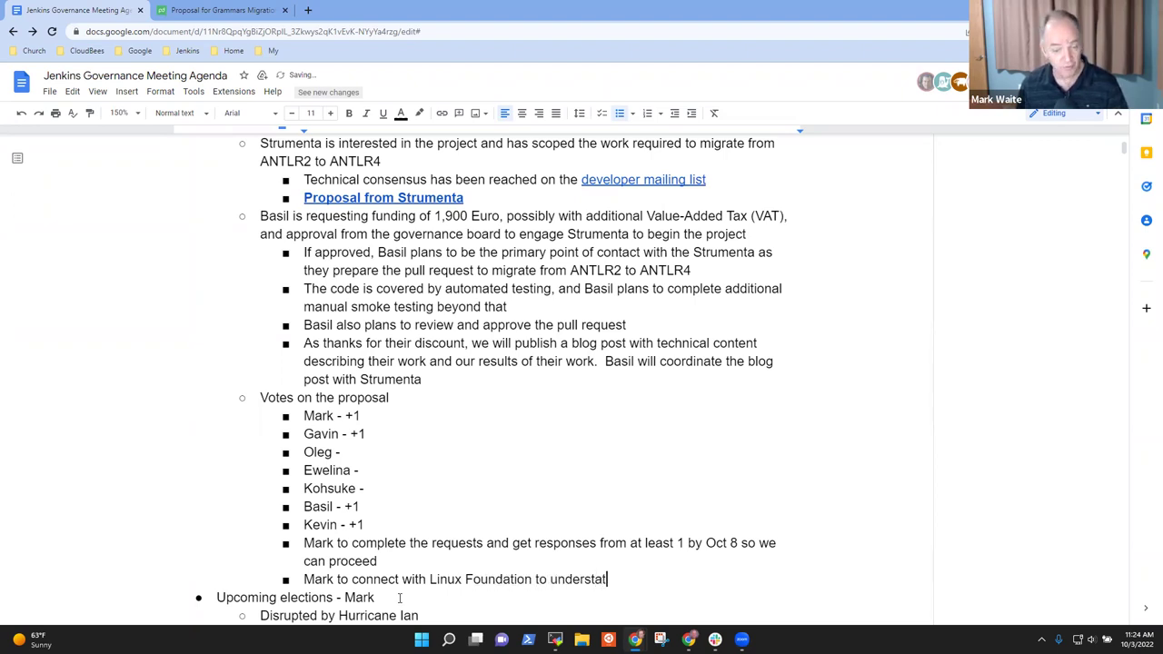
{"action": "key", "text": "BackSpace"}
{"action": "type", "text": "nd if V"}
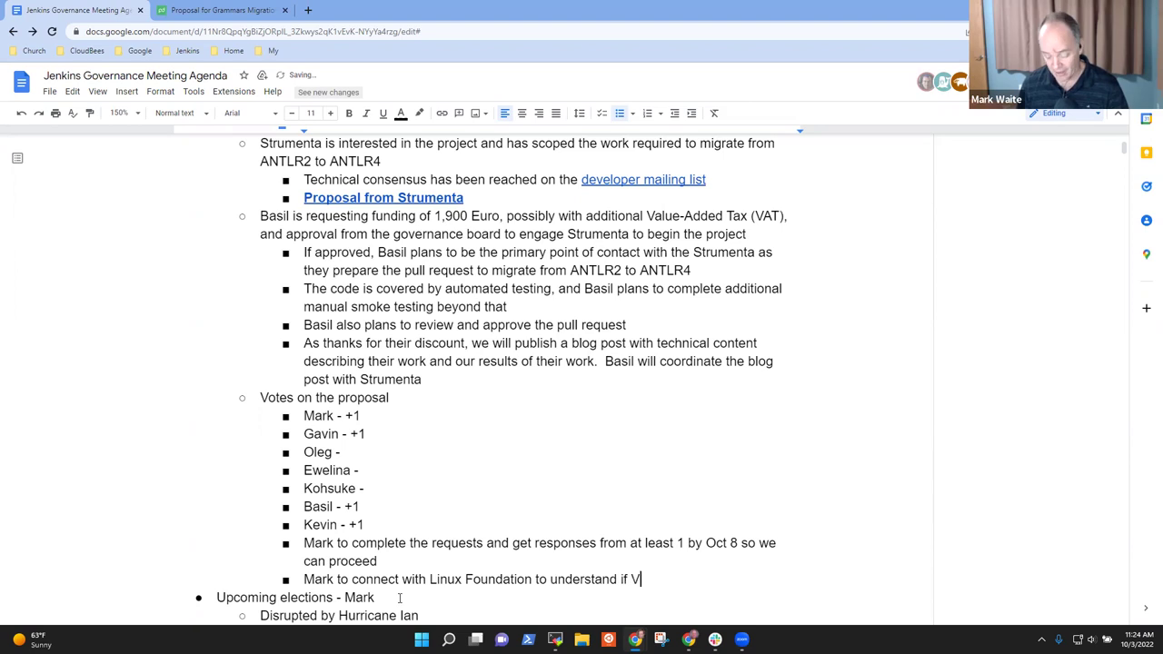
{"action": "type", "text": "AT is required"}
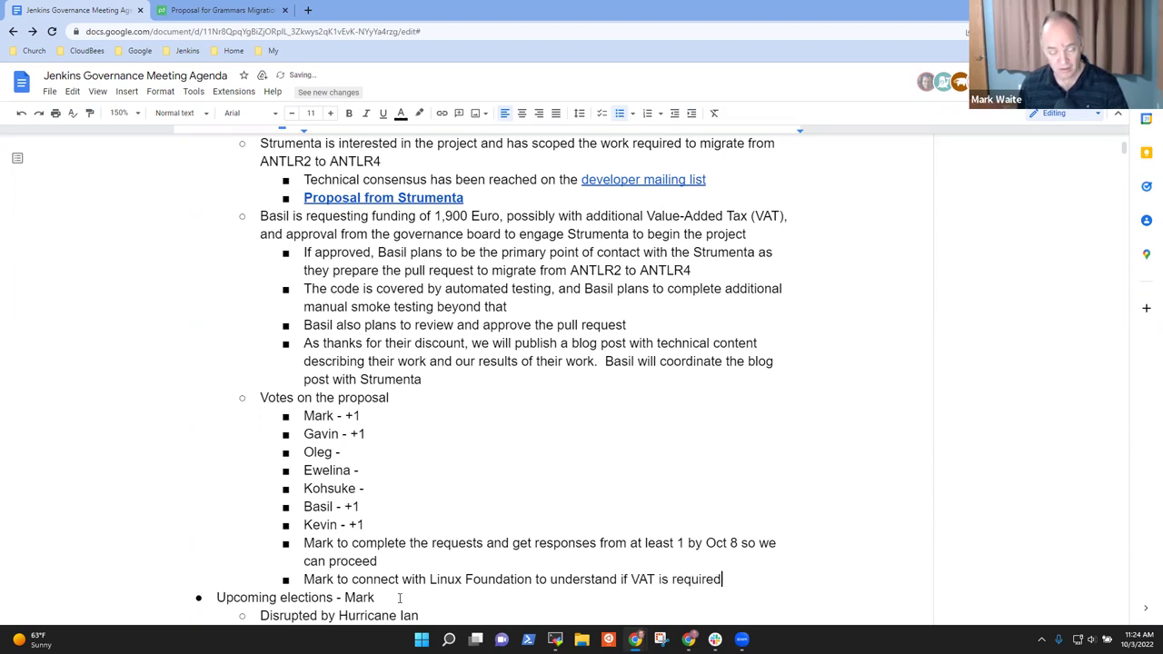
{"action": "type", "text": " and "}
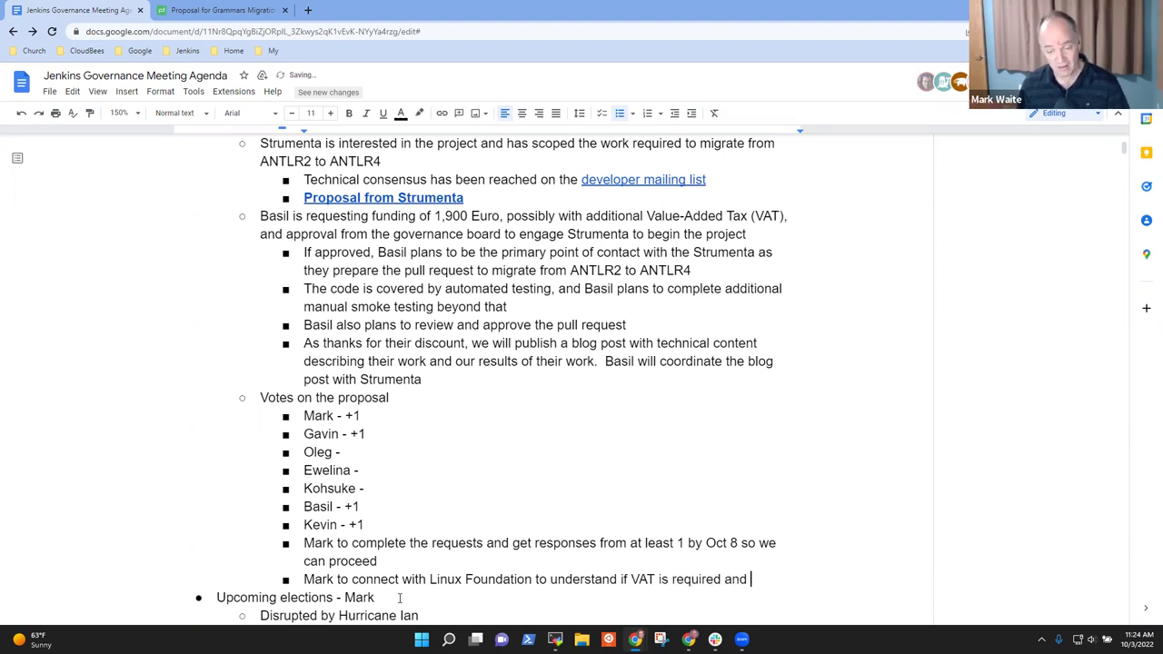
{"action": "type", "text": "to confirm them"}
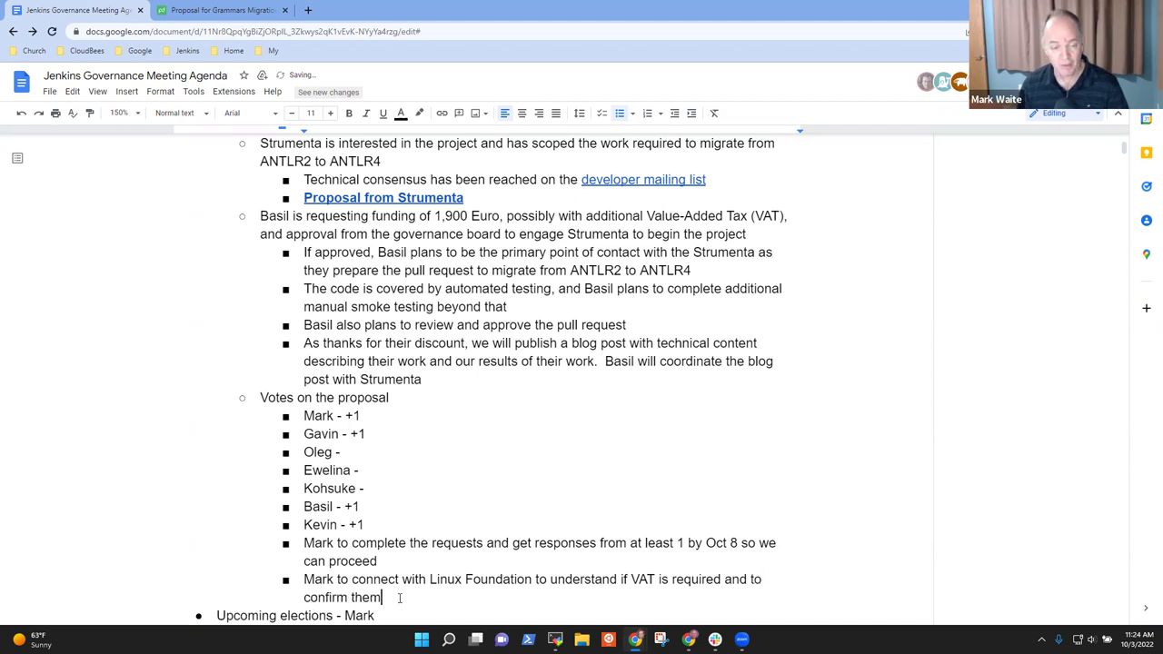
{"action": "key", "text": "BackSpace"}
{"action": "type", "text": "y can ma"}
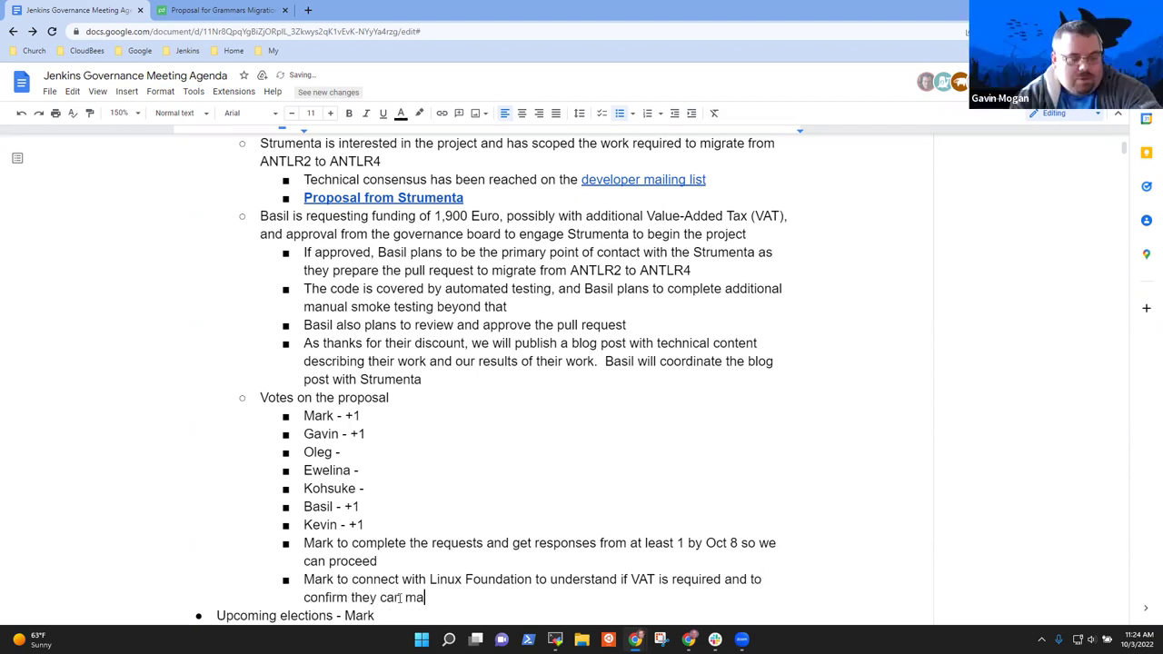
{"action": "type", "text": "ke the payment"}
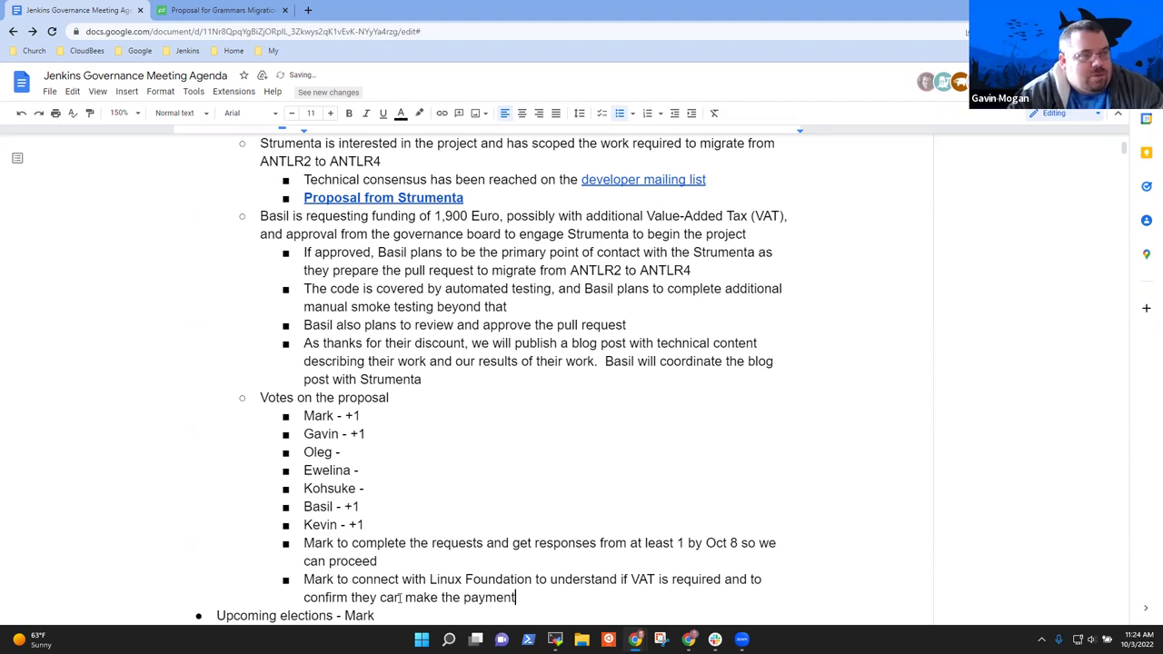
{"action": "type", "text": " from"}
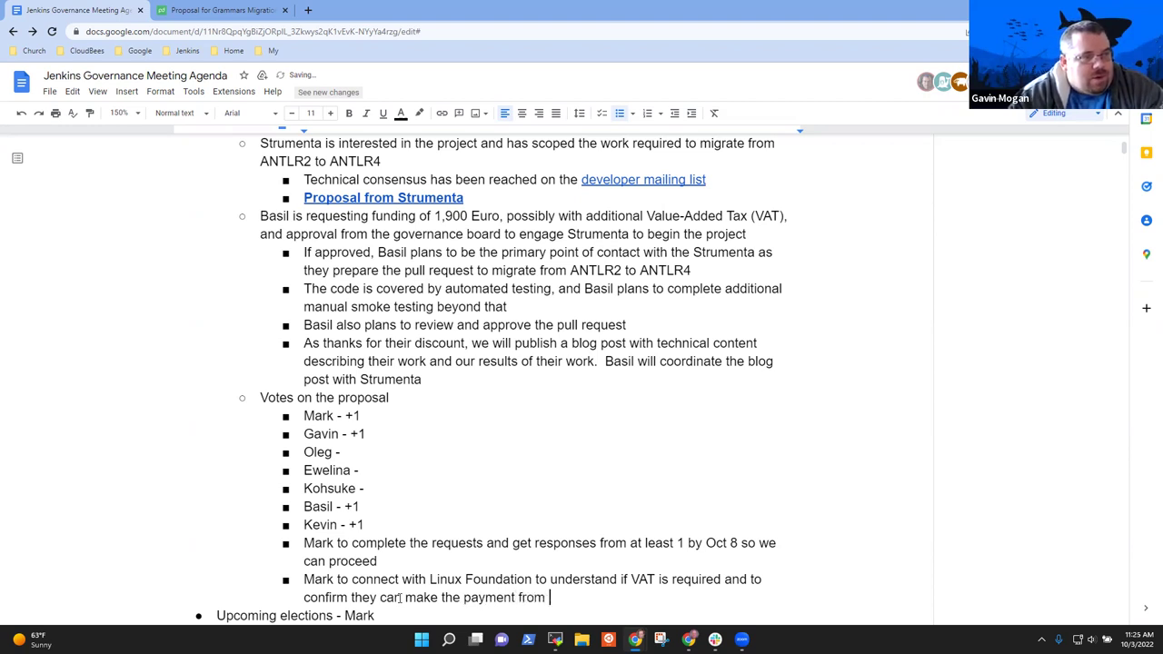
{"action": "key", "text": "BackSpace"}
{"action": "key", "text": "BackSpace"}
{"action": "key", "text": "BackSpace"}
{"action": "key", "text": "BackSpace"}
{"action": "key", "text": "BackSpace"}
{"action": "type", "text": "through E"}
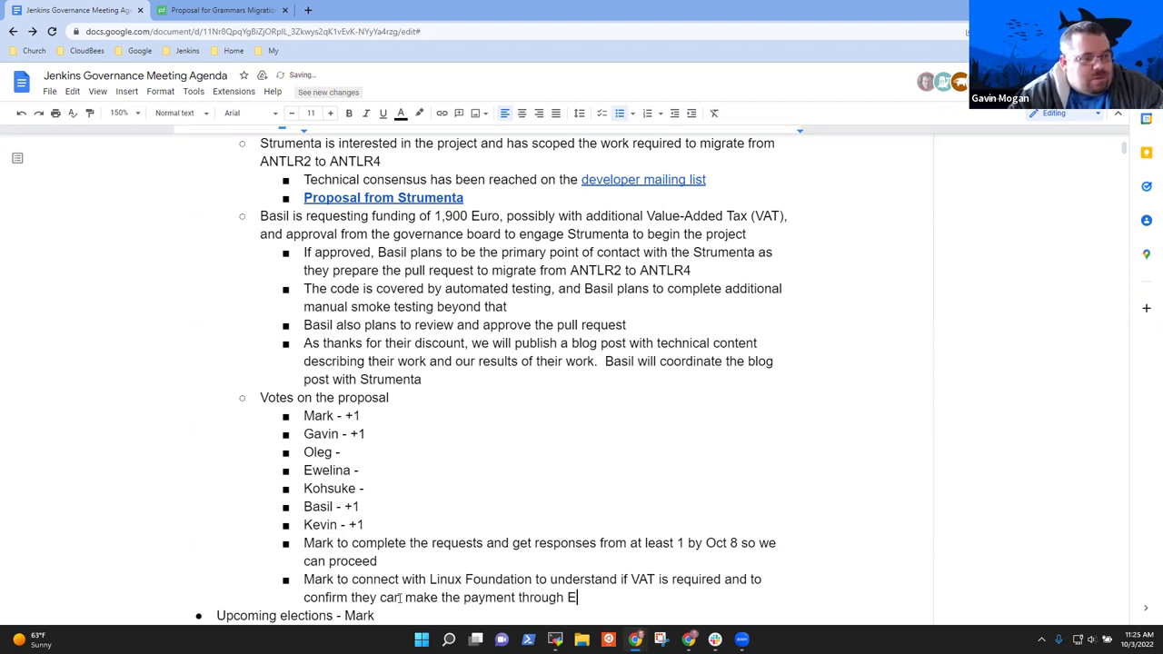
{"action": "type", "text": "xpensif"}
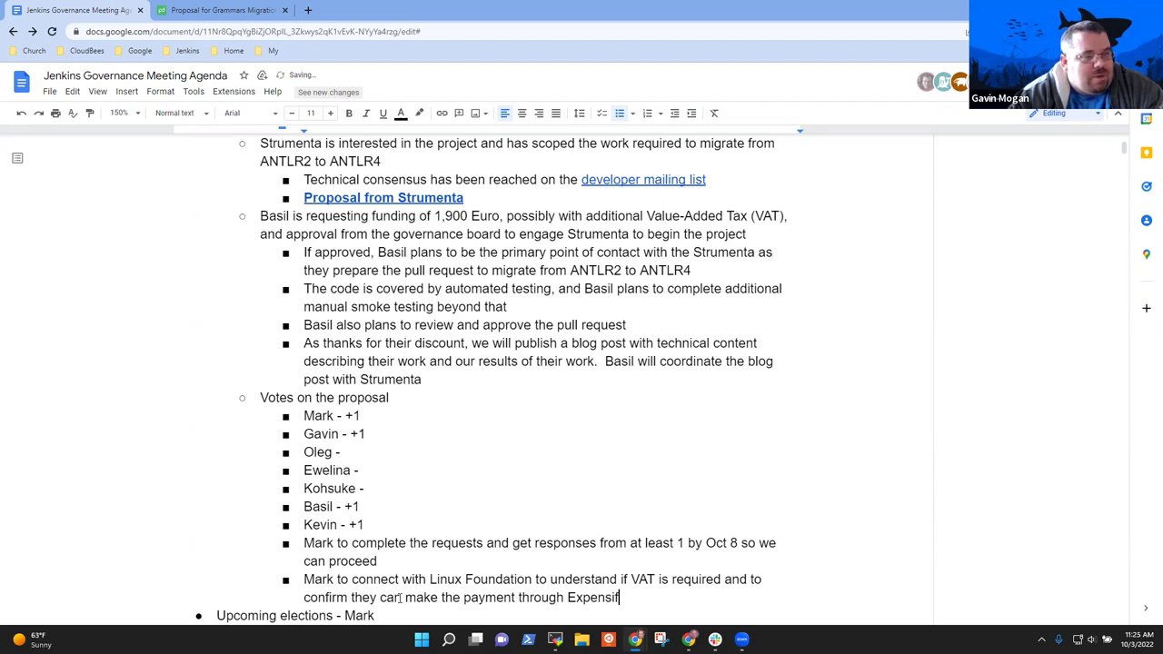
{"action": "type", "text": "y"}
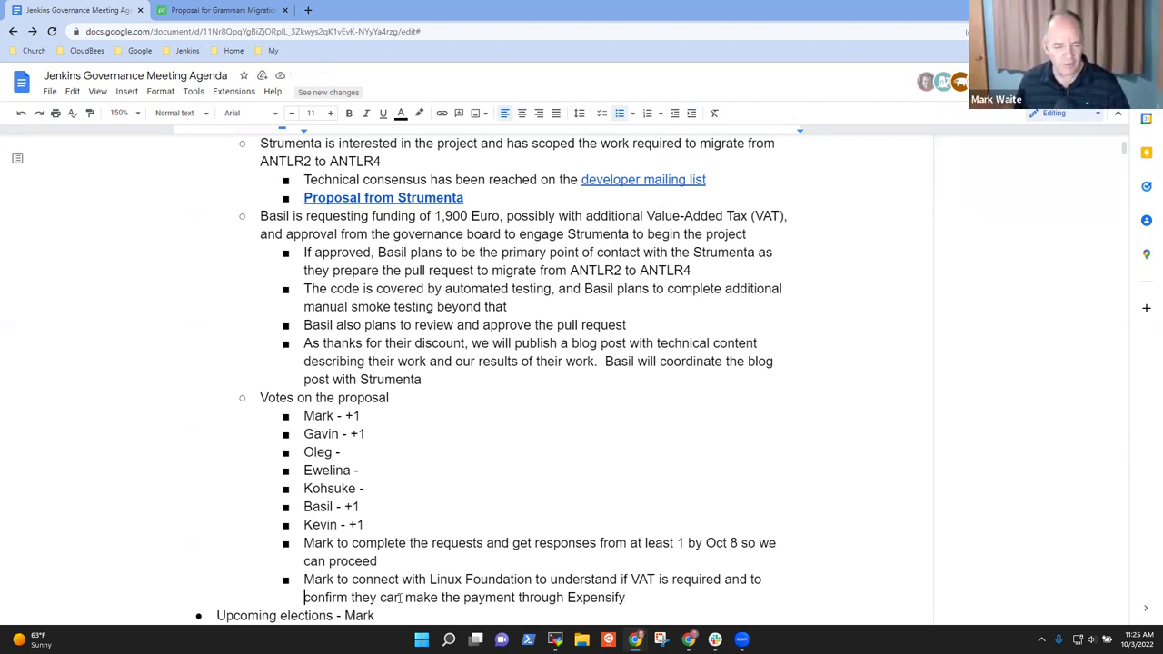
{"action": "key", "text": "ctrl+shift+Left"}
{"action": "type", "text": "we"}
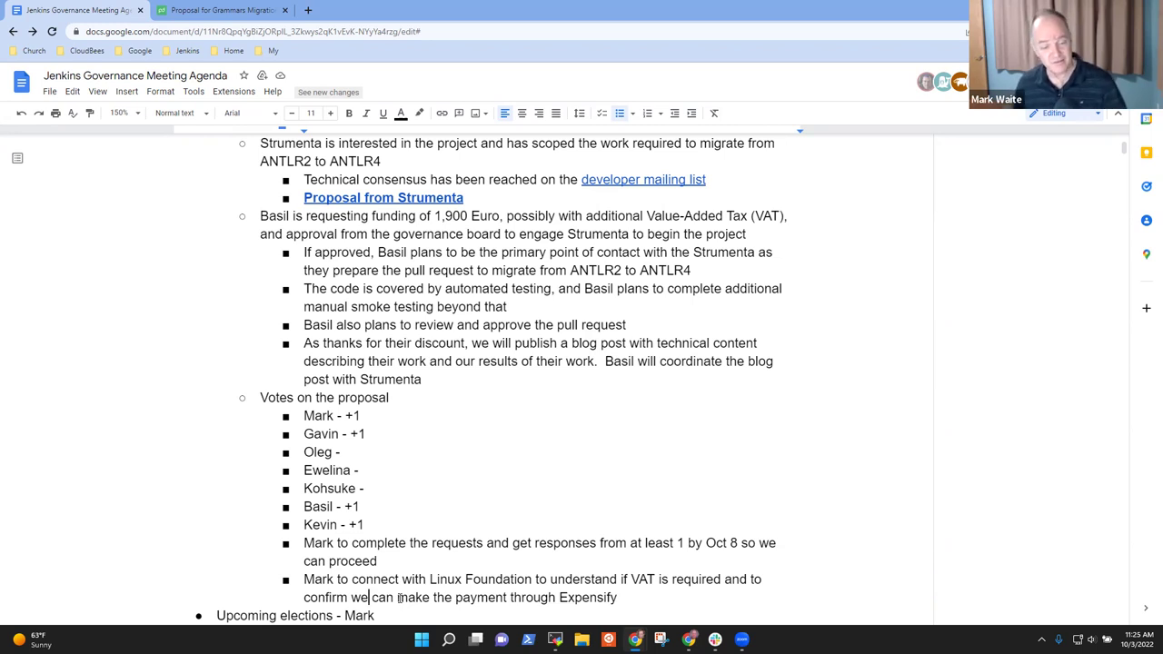
{"action": "key", "text": "End"}
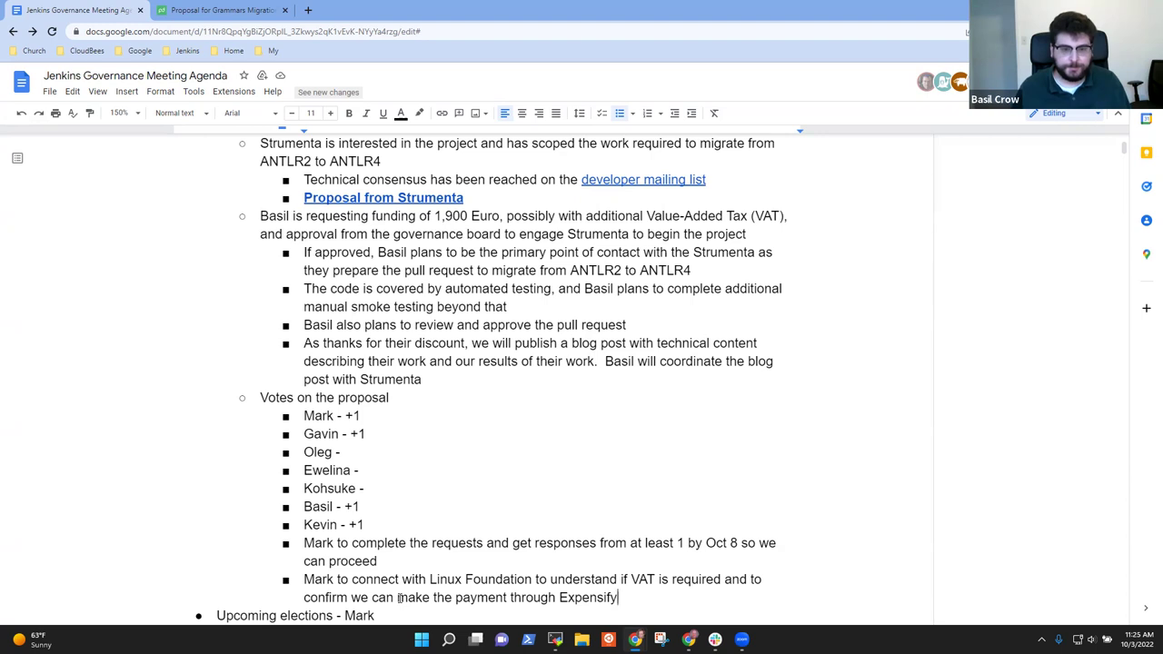
{"action": "key", "text": "Up"}
{"action": "key", "text": "Up"}
{"action": "key", "text": "Up"}
{"action": "key", "text": "Up"}
{"action": "key", "text": "Up"}
{"action": "key", "text": "Up"}
{"action": "key", "text": "Up"}
{"action": "key", "text": "Up"}
{"action": "key", "text": "Up"}
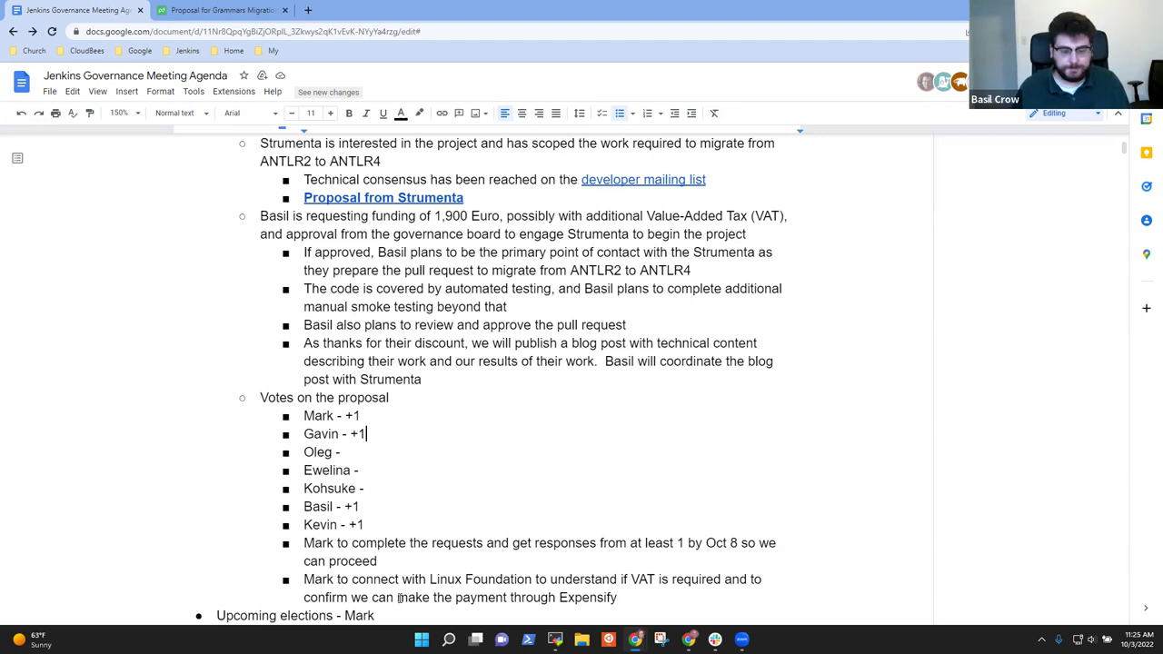
{"action": "key", "text": "Up"}
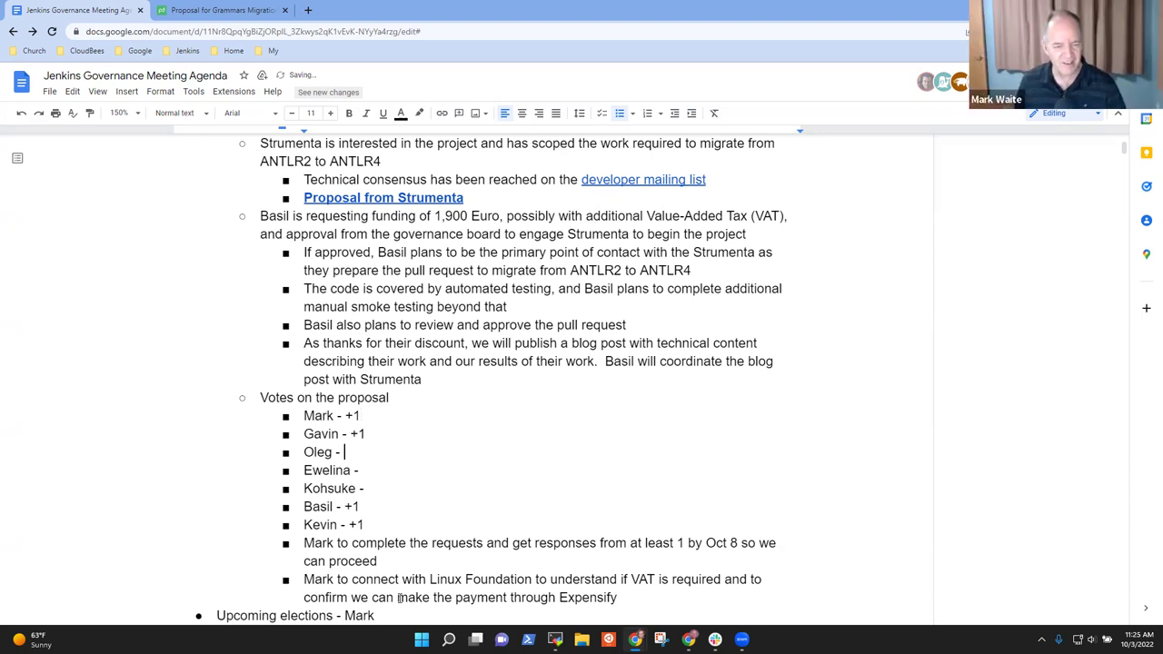
{"action": "key", "text": "Down"}
{"action": "key", "text": "Down"}
{"action": "key", "text": "End"}
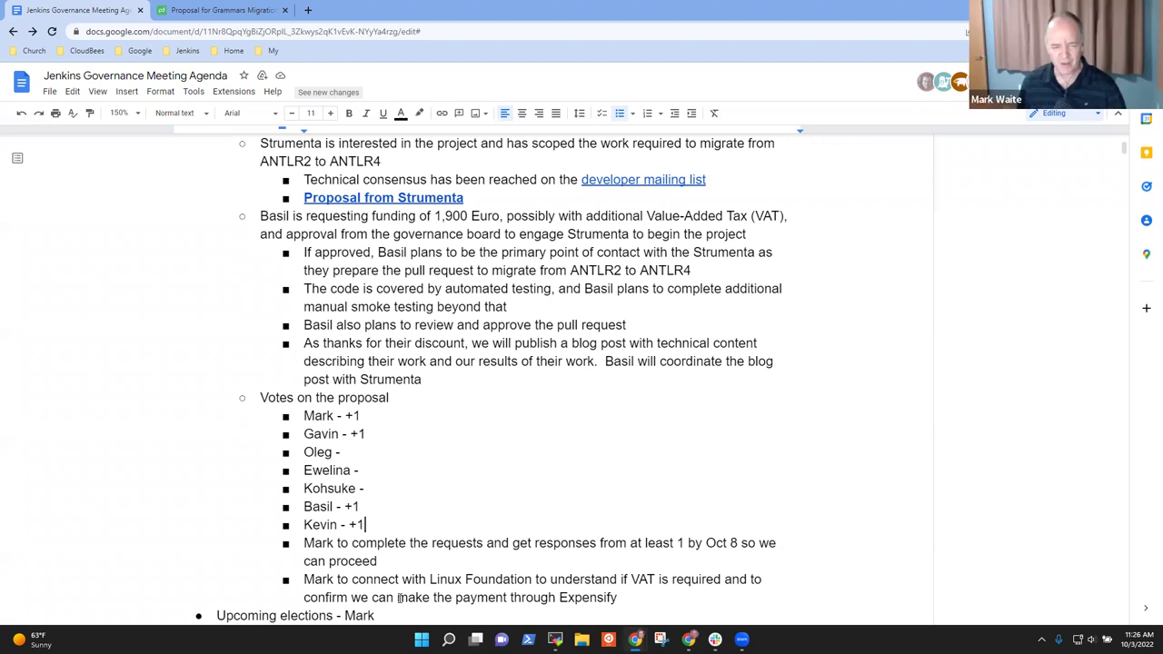
{"action": "key", "text": "Down"}
{"action": "key", "text": "Down"}
{"action": "key", "text": "Up"}
{"action": "key", "text": "Up"}
{"action": "key", "text": "Up"}
{"action": "key", "text": "Up"}
{"action": "key", "text": "Up"}
{"action": "key", "text": "Up"}
{"action": "key", "text": "Up"}
{"action": "key", "text": "Up"}
{"action": "key", "text": "Up"}
{"action": "key", "text": "Up"}
{"action": "key", "text": "Up"}
{"action": "key", "text": "Up"}
{"action": "key", "text": "Up"}
{"action": "key", "text": "Up"}
{"action": "key", "text": "Up"}
{"action": "key", "text": "Up"}
{"action": "key", "text": "Up"}
{"action": "key", "text": "Up"}
{"action": "key", "text": "Up"}
{"action": "key", "text": "Up"}
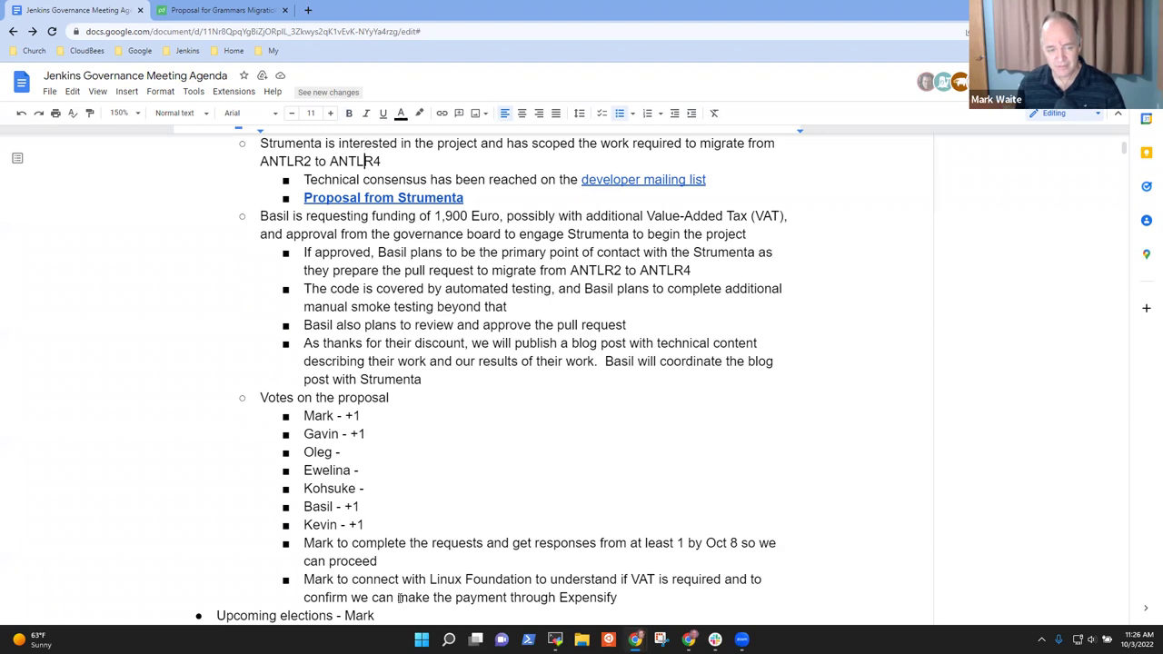
Move through the agenda until Upcoming elections and the start of CDF topics are on screen.
{"action": "key", "text": "Down"}
{"action": "key", "text": "Down"}
{"action": "key", "text": "Down"}
{"action": "key", "text": "Down"}
{"action": "key", "text": "Down"}
{"action": "key", "text": "Down"}
{"action": "key", "text": "Down"}
{"action": "key", "text": "Down"}
{"action": "key", "text": "Down"}
{"action": "key", "text": "Down"}
{"action": "key", "text": "Down"}
{"action": "key", "text": "Down"}
{"action": "key", "text": "Down"}
{"action": "key", "text": "Down"}
{"action": "key", "text": "Down"}
{"action": "key", "text": "Down"}
{"action": "key", "text": "Down"}
{"action": "key", "text": "Down"}
{"action": "key", "text": "Down"}
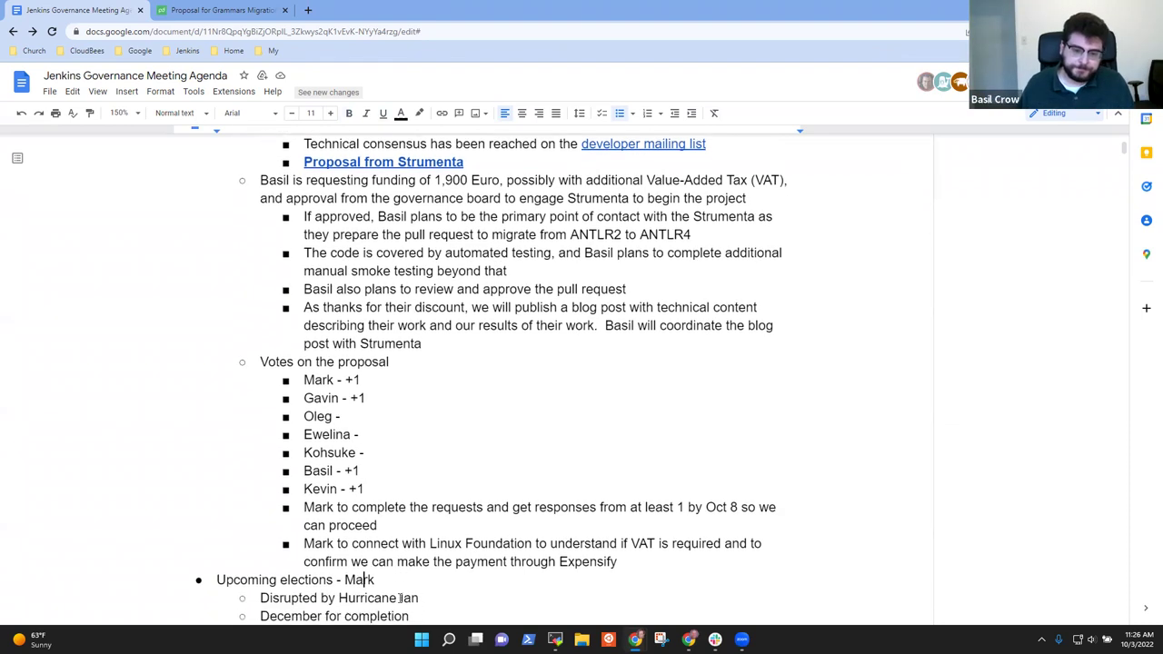
{"action": "key", "text": "Down"}
{"action": "key", "text": "Down"}
{"action": "key", "text": "Down"}
{"action": "key", "text": "Down"}
{"action": "key", "text": "Down"}
{"action": "key", "text": "Down"}
{"action": "key", "text": "Down"}
{"action": "key", "text": "Down"}
{"action": "key", "text": "Down"}
{"action": "key", "text": "Down"}
{"action": "key", "text": "Down"}
{"action": "key", "text": "Down"}
{"action": "key", "text": "Down"}
{"action": "key", "text": "Down"}
{"action": "key", "text": "Down"}
{"action": "key", "text": "Down"}
{"action": "key", "text": "Down"}
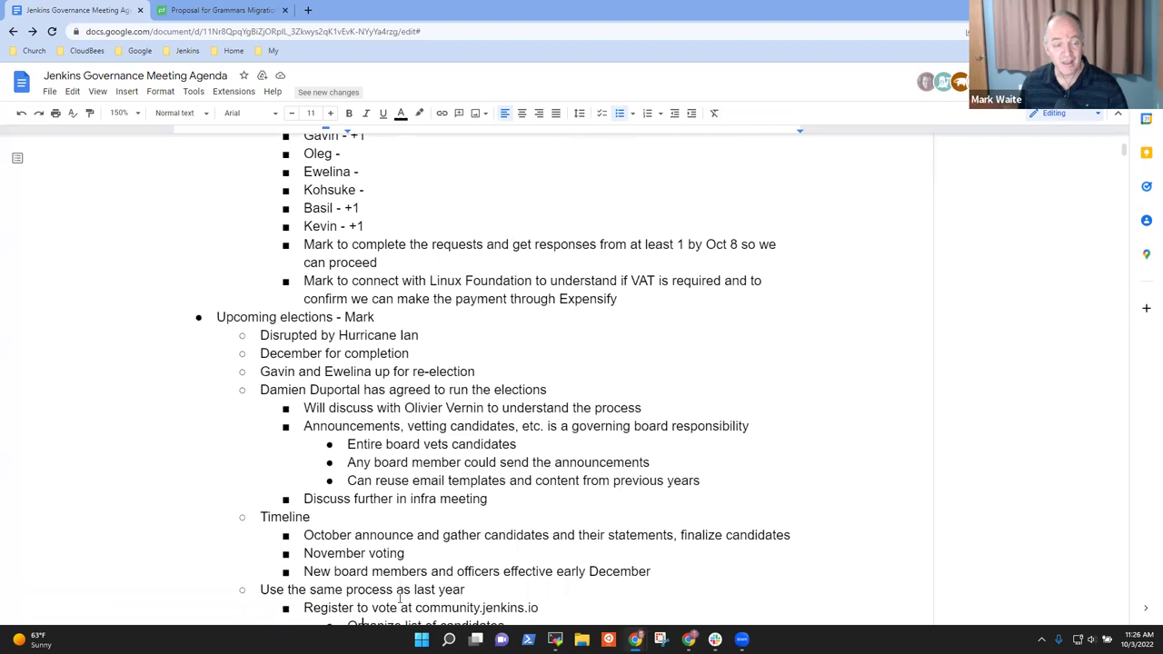
{"action": "key", "text": "Down"}
{"action": "key", "text": "Down"}
{"action": "key", "text": "Down"}
{"action": "key", "text": "Down"}
{"action": "key", "text": "Down"}
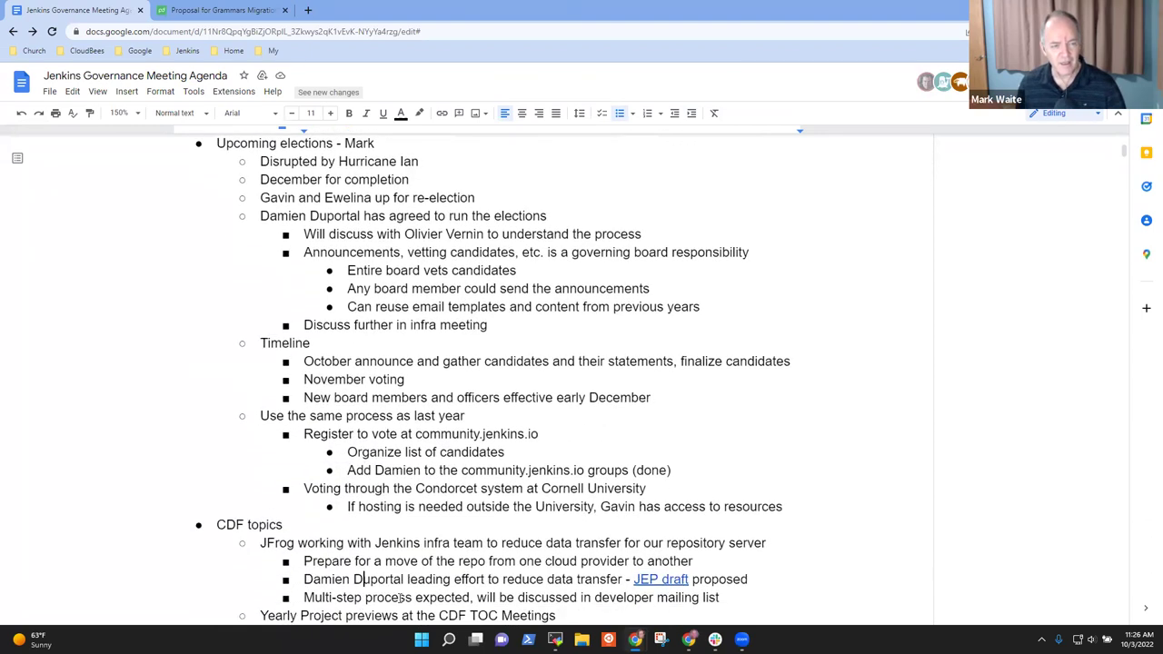
{"action": "key", "text": "Up"}
{"action": "key", "text": "Up"}
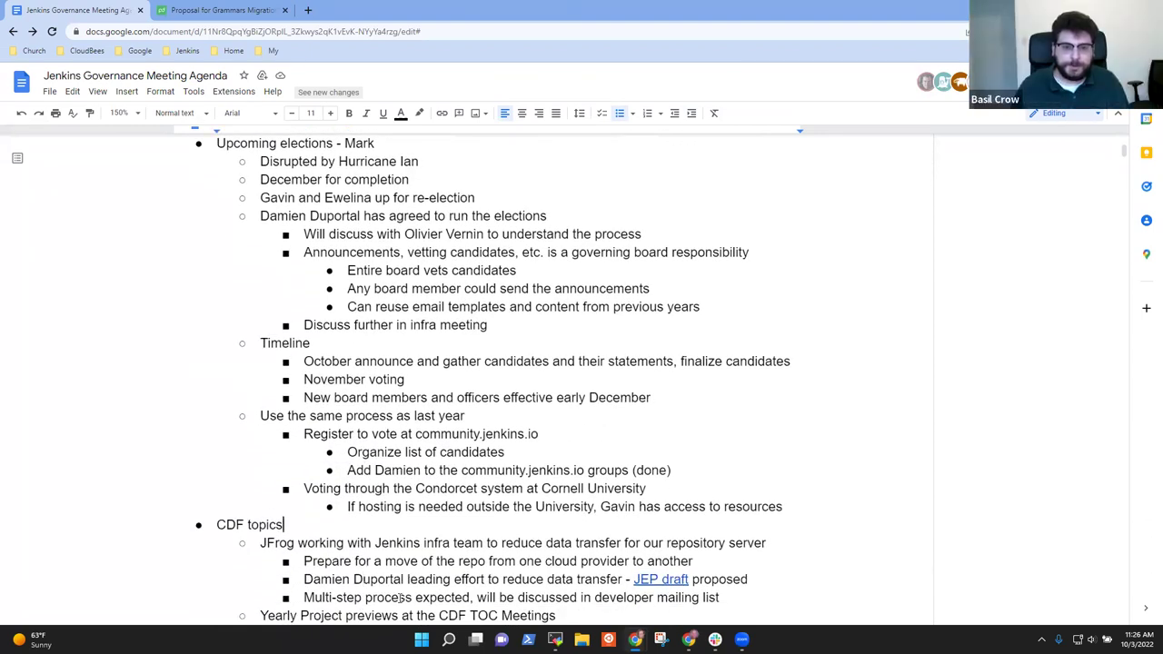
{"action": "key", "text": "Up"}
{"action": "key", "text": "Up"}
{"action": "key", "text": "Up"}
{"action": "key", "text": "Up"}
{"action": "key", "text": "Up"}
{"action": "key", "text": "Up"}
{"action": "key", "text": "Up"}
{"action": "key", "text": "Up"}
{"action": "key", "text": "Up"}
{"action": "key", "text": "Up"}
{"action": "key", "text": "Up"}
{"action": "key", "text": "Up"}
{"action": "key", "text": "Up"}
{"action": "key", "text": "Up"}
{"action": "key", "text": "Up"}
{"action": "key", "text": "Up"}
{"action": "key", "text": "Up"}
{"action": "key", "text": "Up"}
{"action": "key", "text": "Up"}
{"action": "key", "text": "Up"}
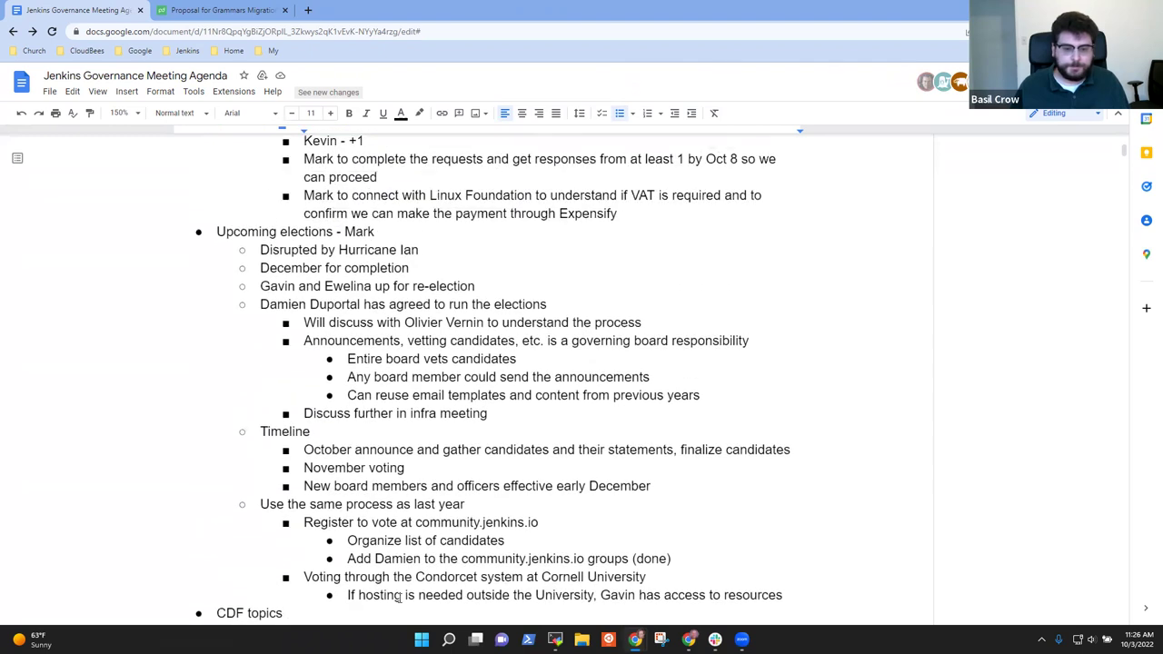
{"action": "key", "text": "Up"}
{"action": "key", "text": "Up"}
{"action": "key", "text": "Up"}
{"action": "key", "text": "Up"}
{"action": "key", "text": "Up"}
{"action": "key", "text": "Up"}
{"action": "key", "text": "Up"}
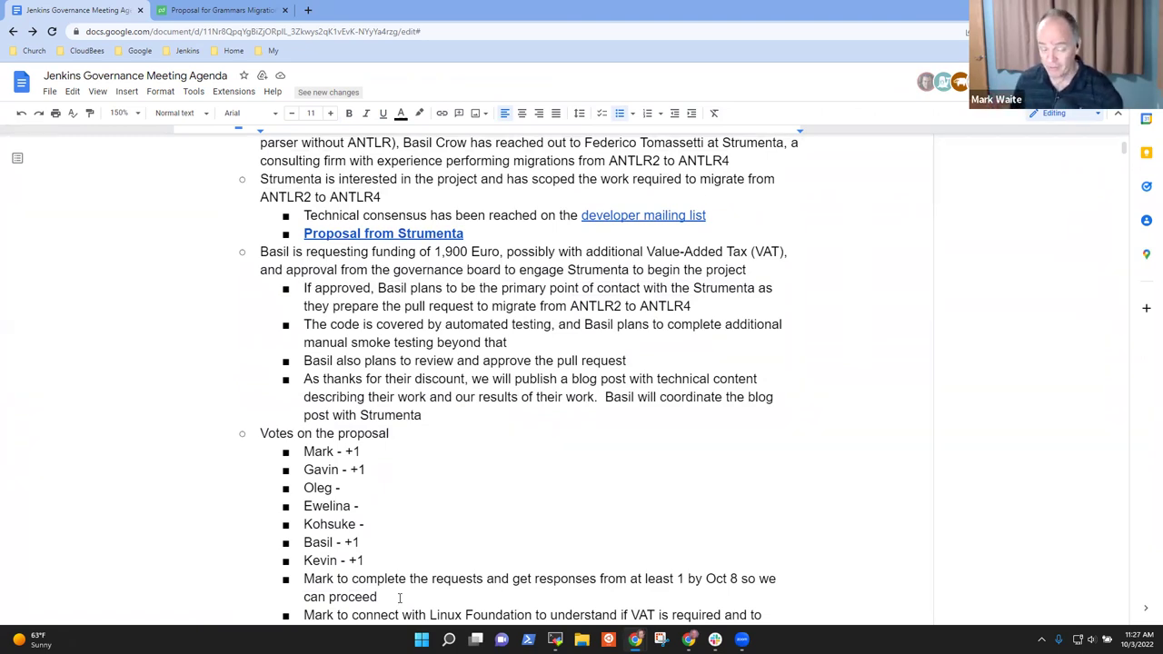
{"action": "key", "text": "Down"}
{"action": "key", "text": "Down"}
{"action": "key", "text": "Down"}
{"action": "key", "text": "Down"}
{"action": "key", "text": "Down"}
{"action": "key", "text": "Down"}
{"action": "key", "text": "Down"}
{"action": "key", "text": "Down"}
{"action": "key", "text": "Down"}
{"action": "key", "text": "Down"}
{"action": "key", "text": "Down"}
{"action": "key", "text": "Down"}
{"action": "key", "text": "Down"}
{"action": "key", "text": "Down"}
{"action": "key", "text": "Down"}
{"action": "key", "text": "Down"}
{"action": "key", "text": "Down"}
{"action": "key", "text": "Down"}
{"action": "key", "text": "Down"}
{"action": "key", "text": "Down"}
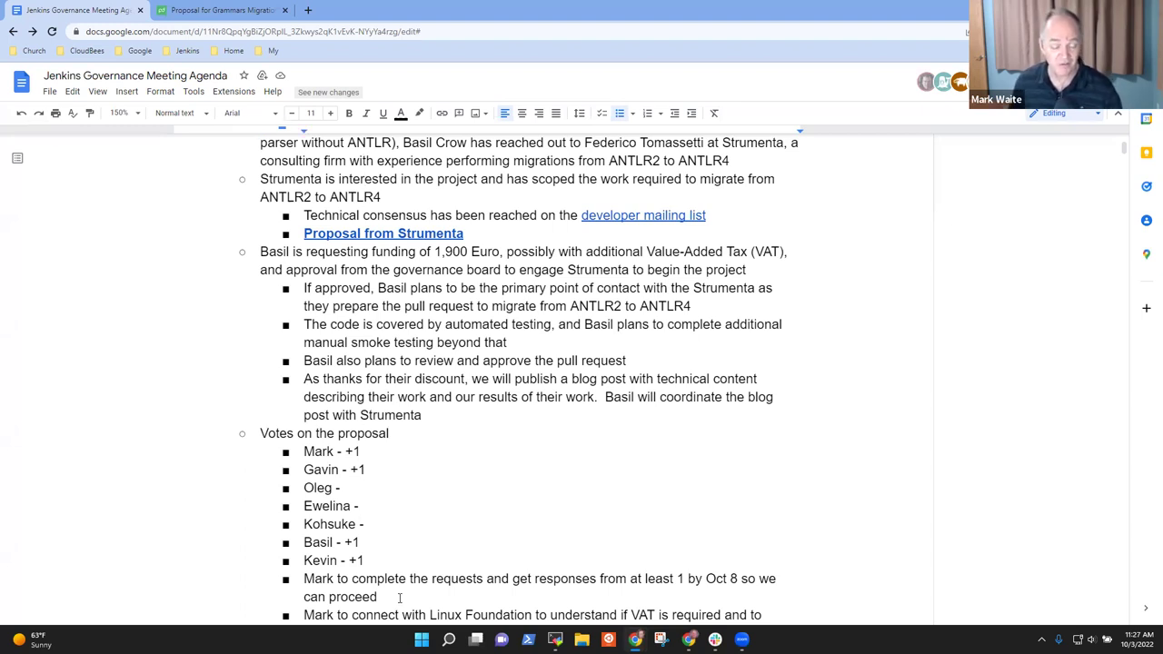
{"action": "key", "text": "Down"}
{"action": "key", "text": "Down"}
{"action": "key", "text": "Down"}
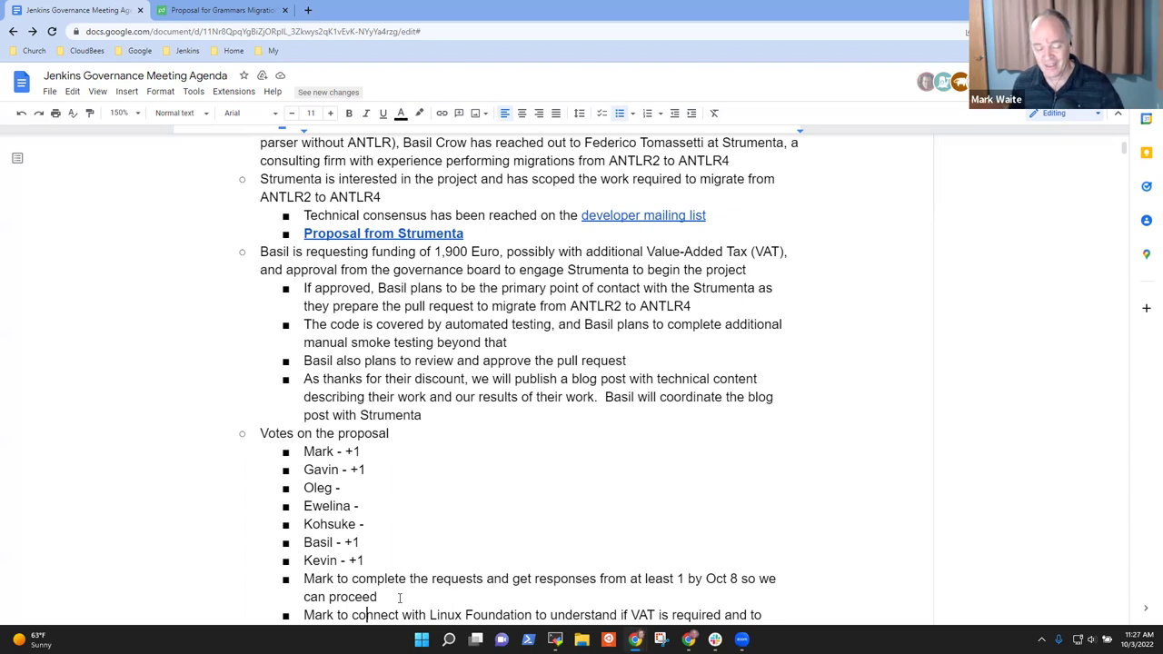
{"action": "key", "text": "Down"}
{"action": "key", "text": "Down"}
{"action": "key", "text": "Down"}
{"action": "key", "text": "Down"}
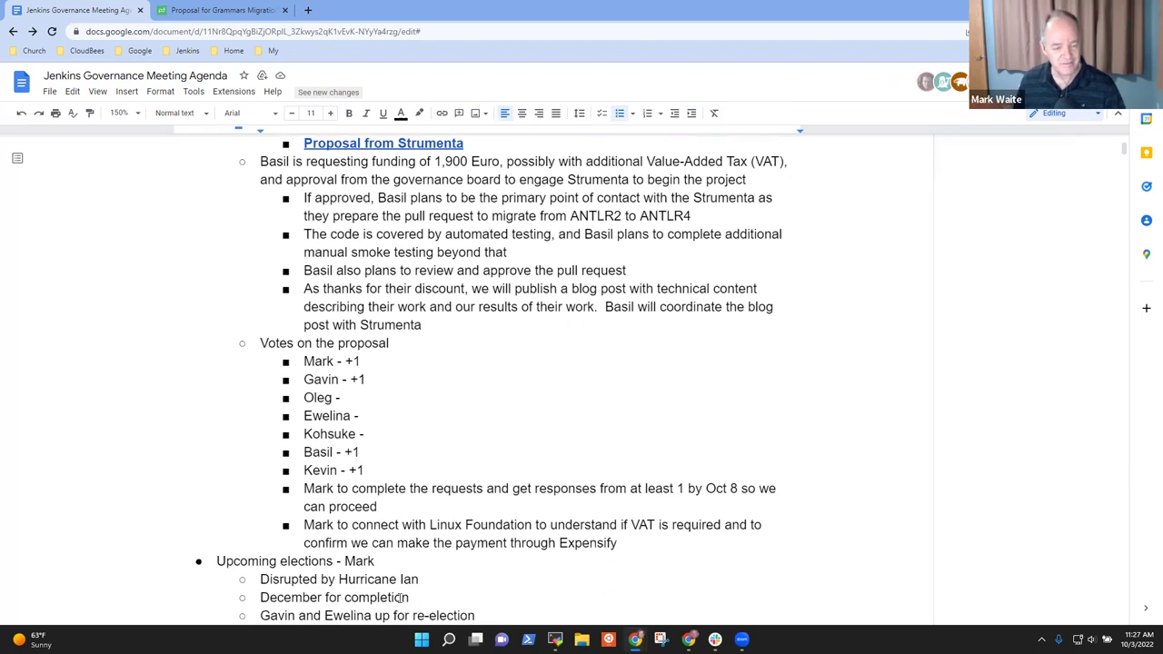
{"action": "scroll", "coordinate": [401, 597], "scroll_direction": "down", "scroll_amount": 5}
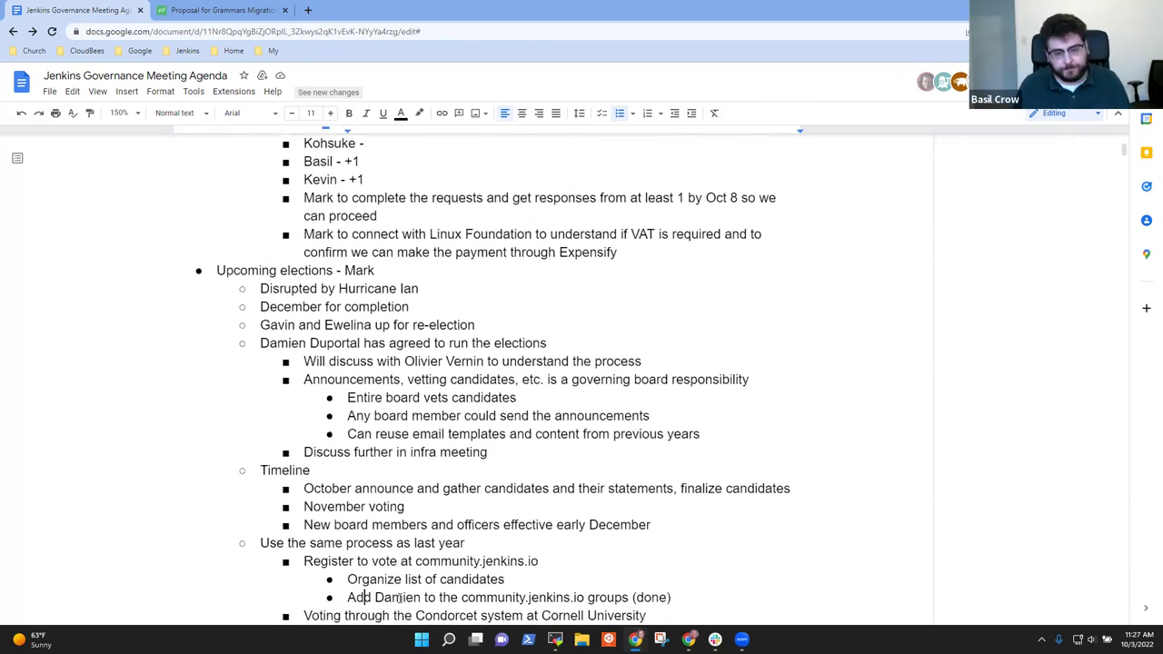
{"action": "scroll", "coordinate": [401, 597], "scroll_direction": "down", "scroll_amount": 2}
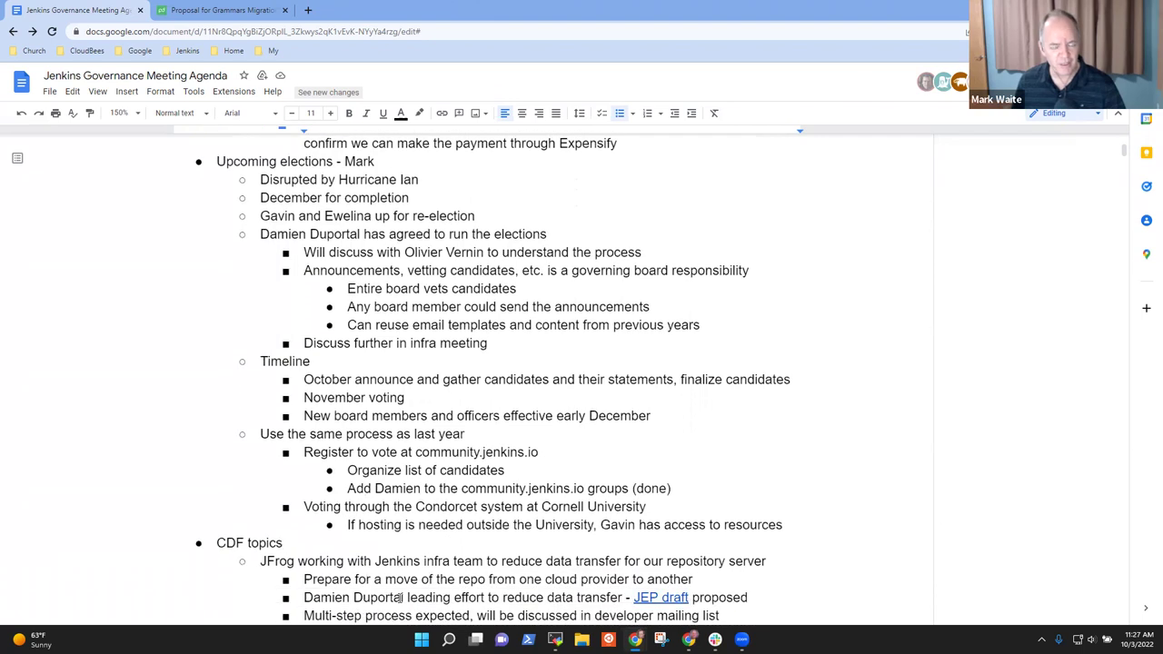
Check the Upcoming elections heading and place the cursor at the end of the 'Disrupted by Hurricane Ian' bullet.
{"action": "key", "text": "Up"}
{"action": "key", "text": "Up"}
{"action": "key", "text": "Up"}
{"action": "key", "text": "Up"}
{"action": "key", "text": "Up"}
{"action": "key", "text": "Up"}
{"action": "key", "text": "Up"}
{"action": "key", "text": "Up"}
{"action": "key", "text": "Up"}
{"action": "key", "text": "Up"}
{"action": "key", "text": "Up"}
{"action": "key", "text": "Up"}
{"action": "key", "text": "Up"}
{"action": "key", "text": "Up"}
{"action": "key", "text": "Up"}
{"action": "key", "text": "Up"}
{"action": "key", "text": "Up"}
{"action": "key", "text": "Up"}
{"action": "key", "text": "Up"}
{"action": "key", "text": "Up"}
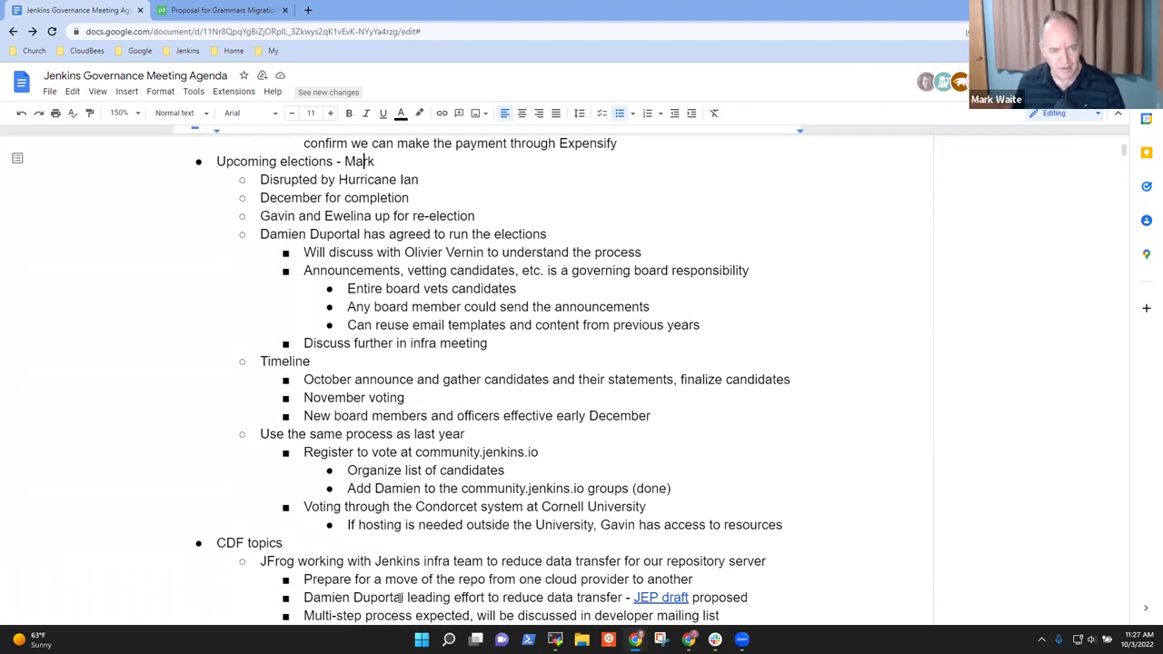
{"action": "key", "text": "Home"}
{"action": "key", "text": "shift+End"}
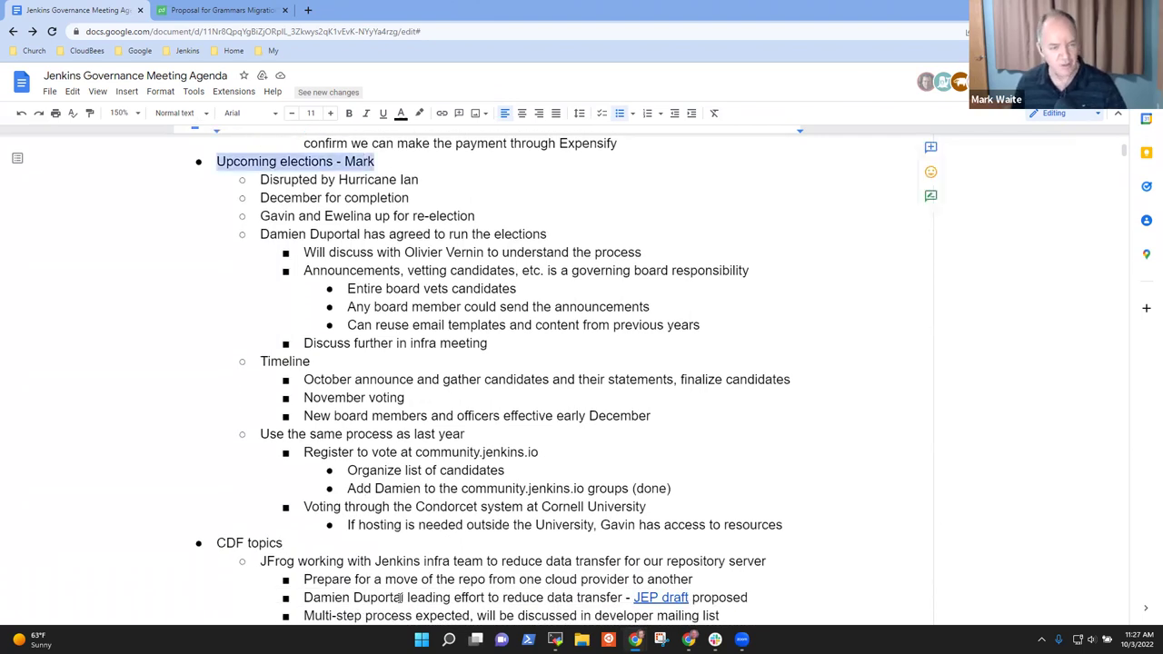
{"action": "key", "text": "Right"}
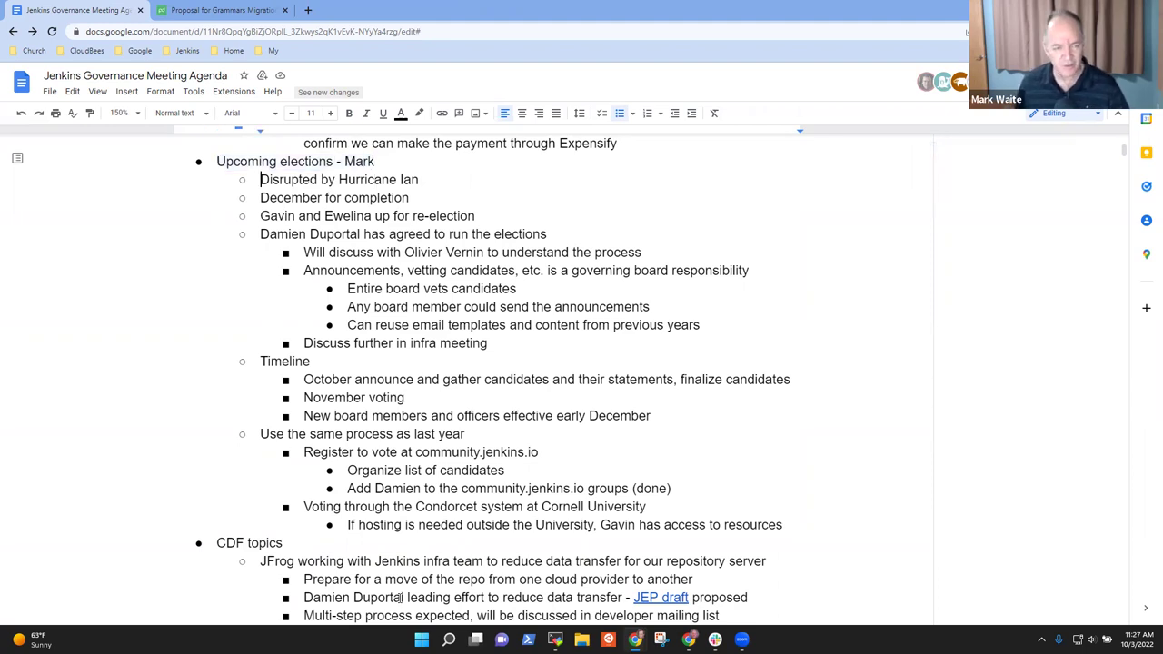
{"action": "key", "text": "Down"}
{"action": "key", "text": "Home"}
{"action": "key", "text": "shift+End"}
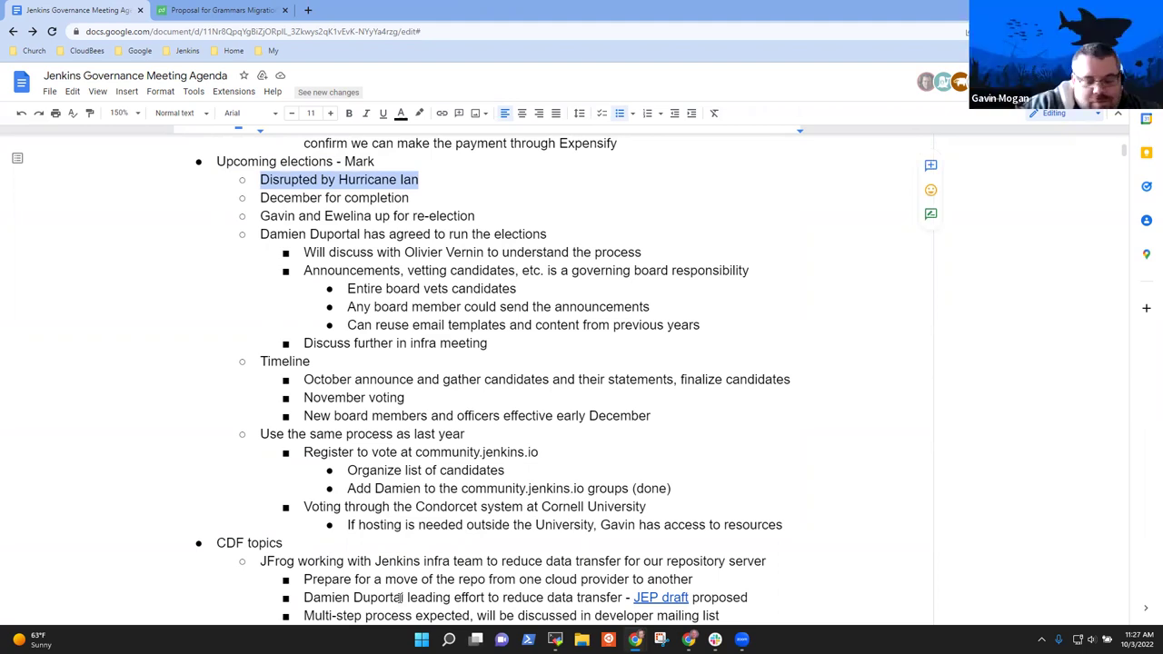
{"action": "key", "text": "Right"}
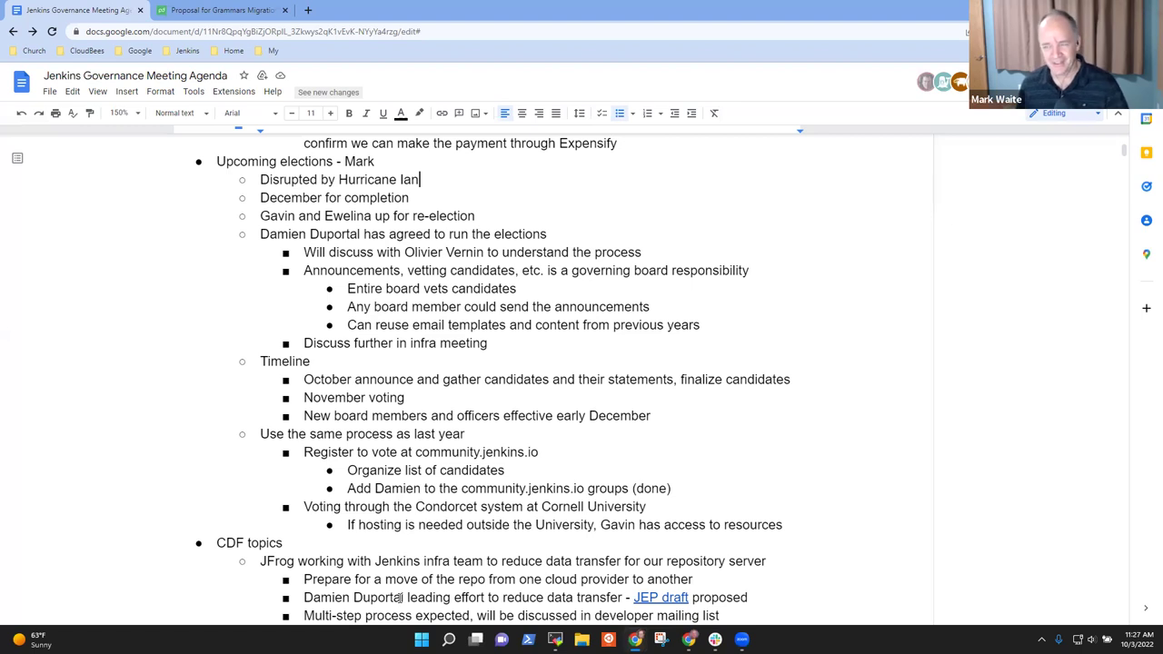
Append a parenthetical note to the Hurricane Ian bullet saying two members need to work together.
{"action": "type", "text": "(o"}
{"action": "type", "text": "n"}
{"action": "key", "text": "BackSpace"}
{"action": "key", "text": "BackSpace"}
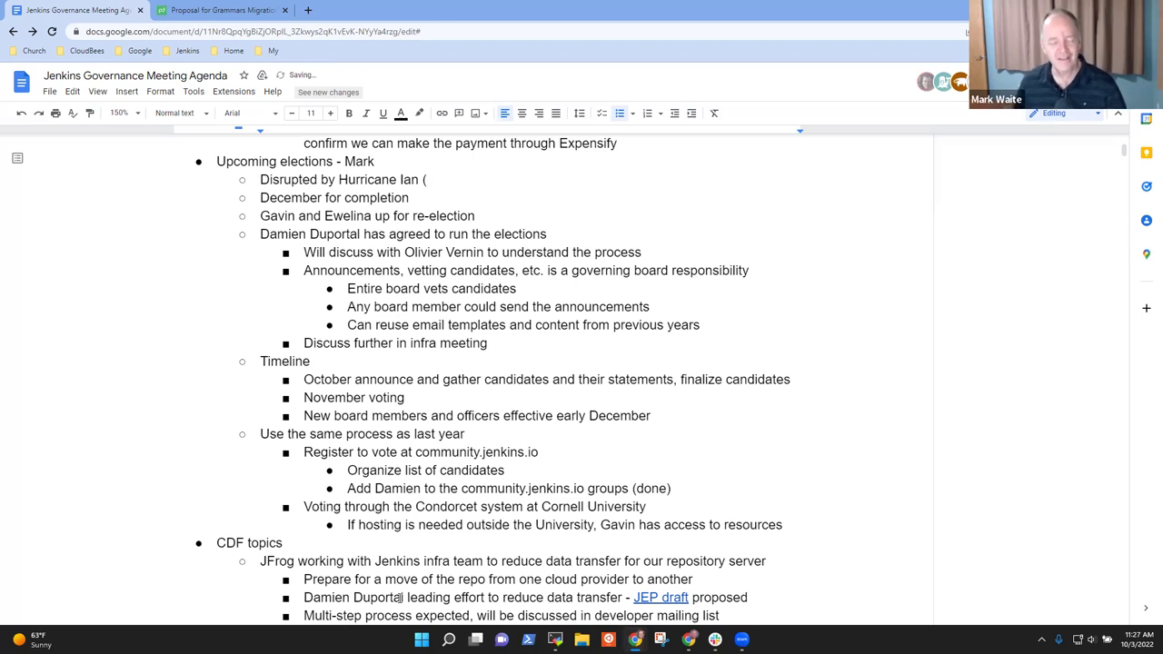
{"action": "type", "text": "Makr"}
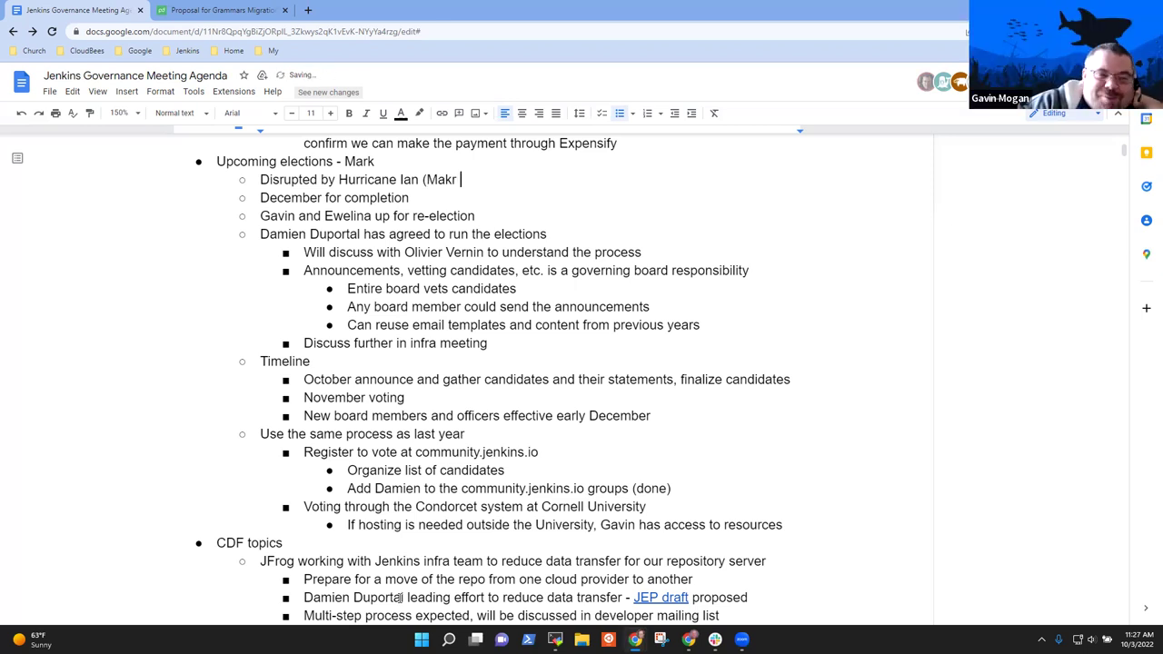
{"action": "key", "text": "BackSpace"}
{"action": "key", "text": "BackSpace"}
{"action": "key", "text": "BackSpace"}
{"action": "type", "text": "rk and Dam"}
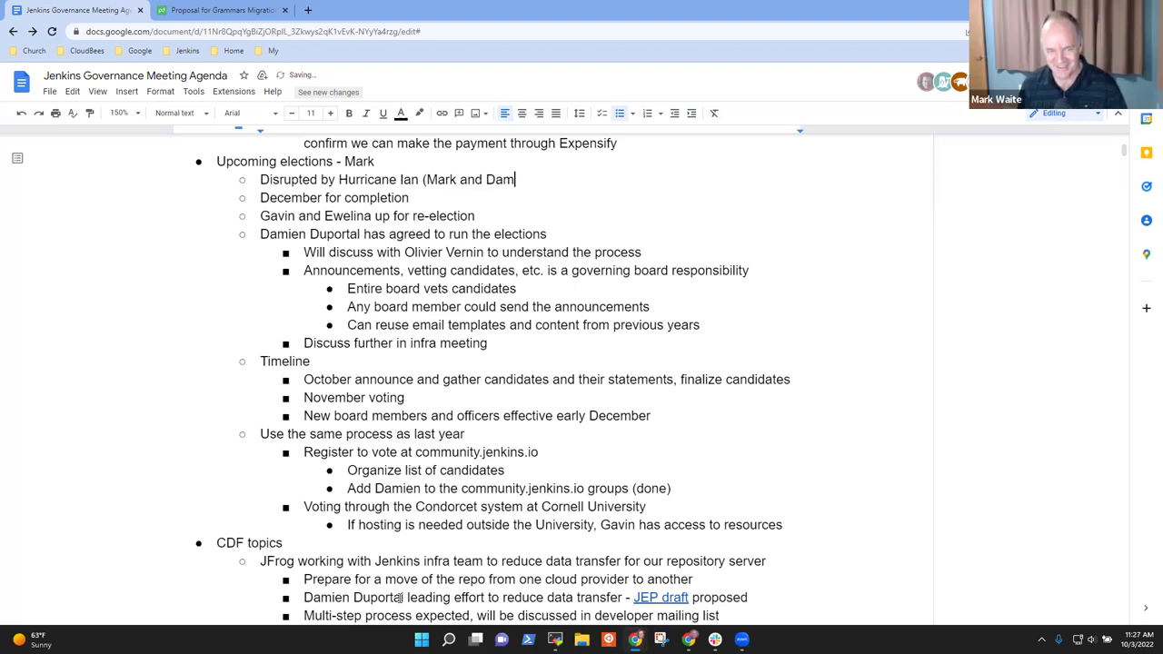
{"action": "type", "text": "ien need to wo"}
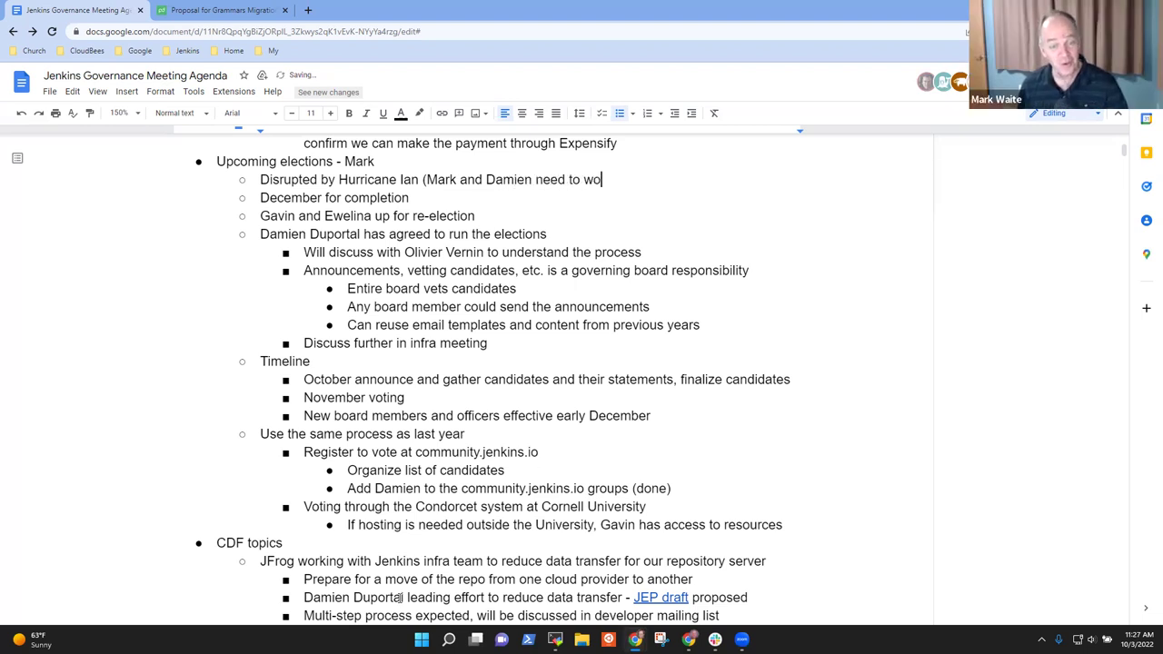
{"action": "type", "text": "rk togtehe"}
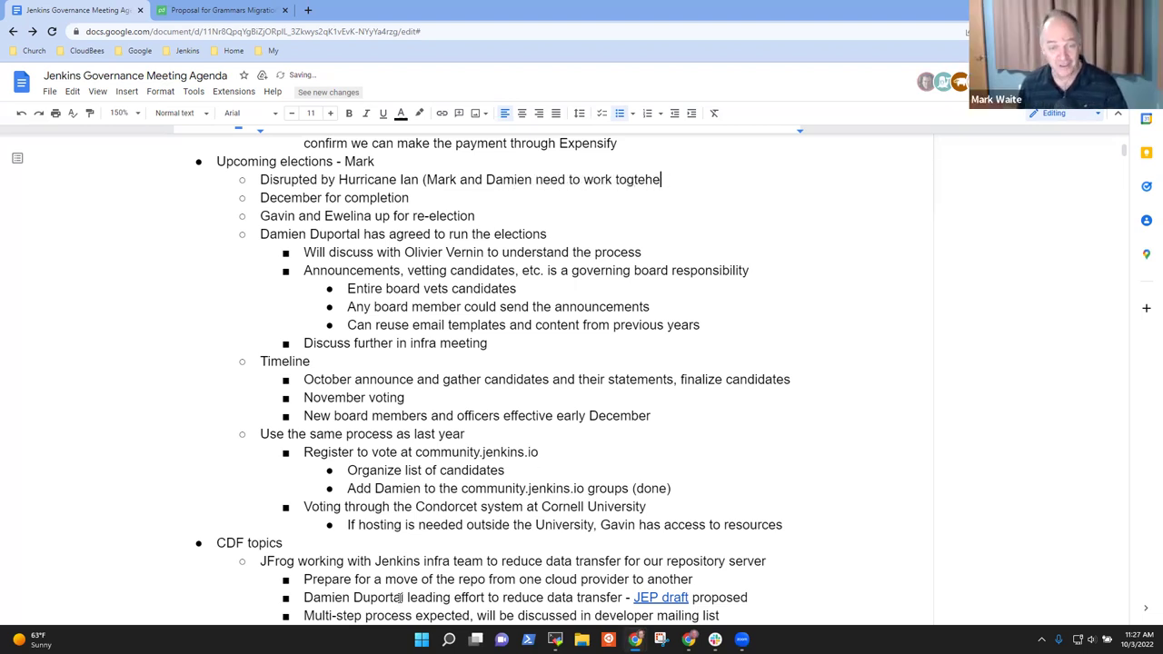
{"action": "key", "text": "BackSpace"}
{"action": "key", "text": "BackSpace"}
{"action": "key", "text": "BackSpace"}
{"action": "key", "text": "BackSpace"}
{"action": "type", "text": "ether)"}
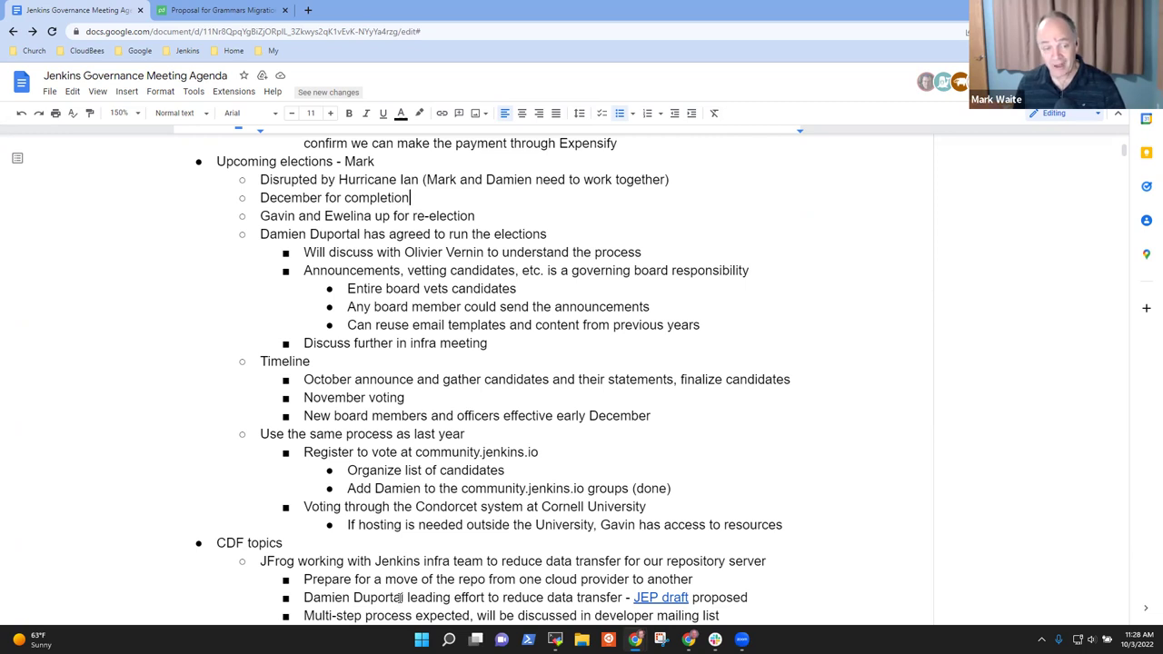
{"action": "key", "text": "Down"}
{"action": "key", "text": "Down"}
{"action": "key", "text": "Down"}
{"action": "key", "text": "Down"}
{"action": "key", "text": "Down"}
{"action": "key", "text": "Down"}
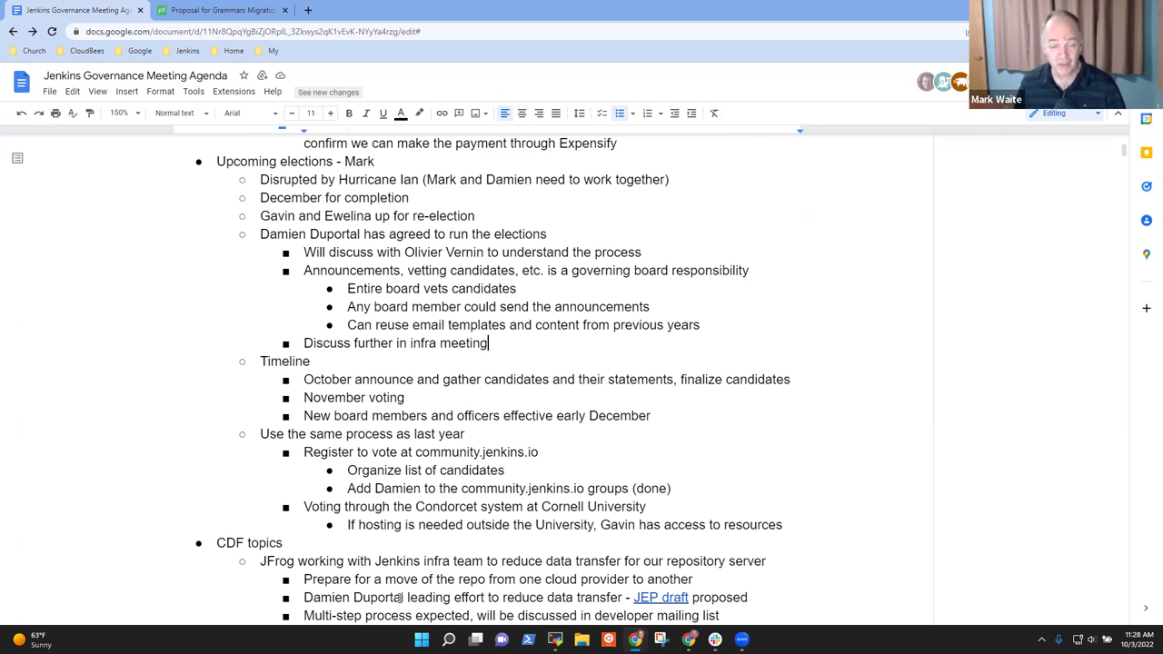
{"action": "key", "text": "shift+End"}
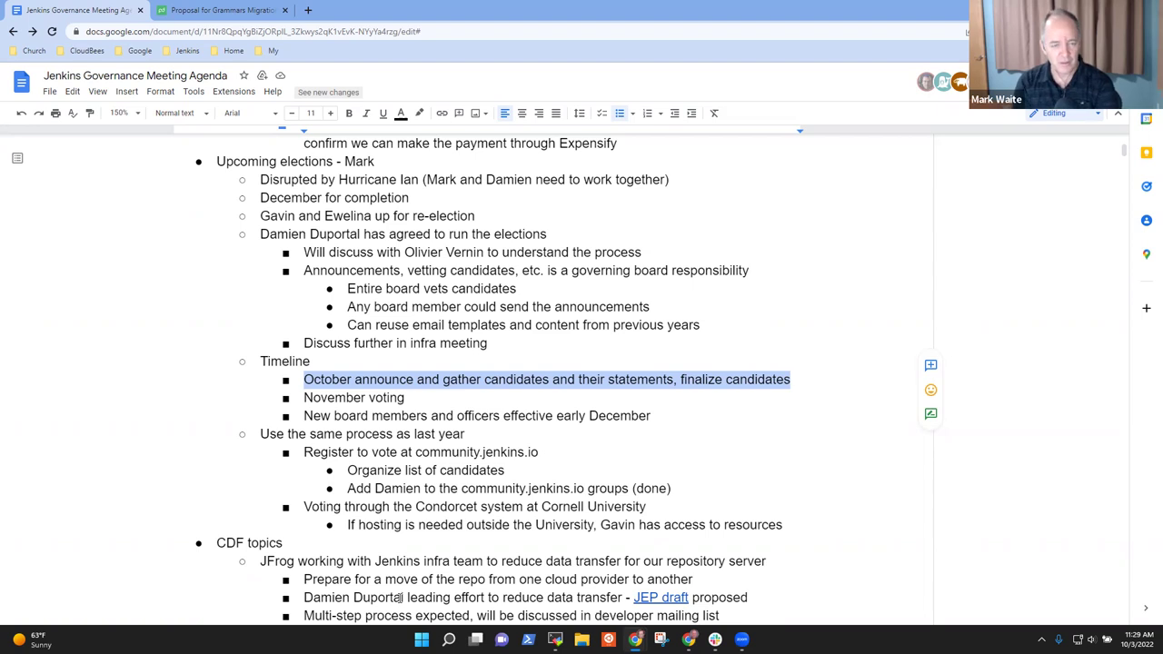
{"action": "key", "text": "Up"}
{"action": "key", "text": "Up"}
{"action": "key", "text": "Up"}
{"action": "key", "text": "Up"}
{"action": "key", "text": "Up"}
{"action": "key", "text": "Up"}
{"action": "key", "text": "Up"}
{"action": "key", "text": "Up"}
{"action": "key", "text": "Up"}
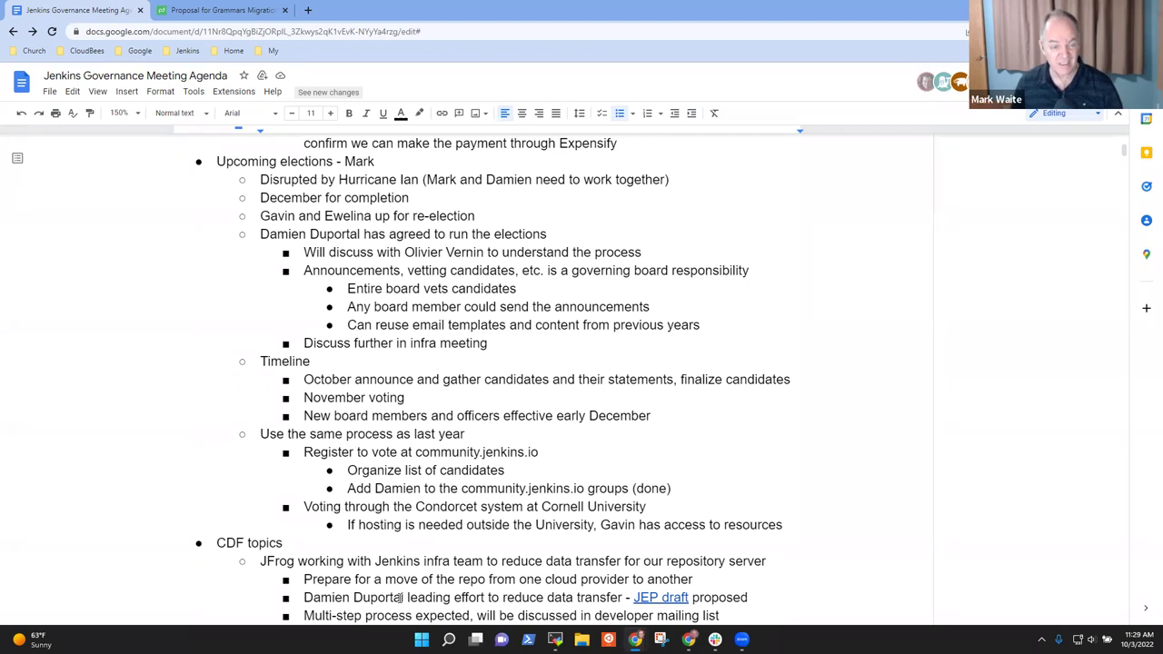
{"action": "key", "text": "shift+Home"}
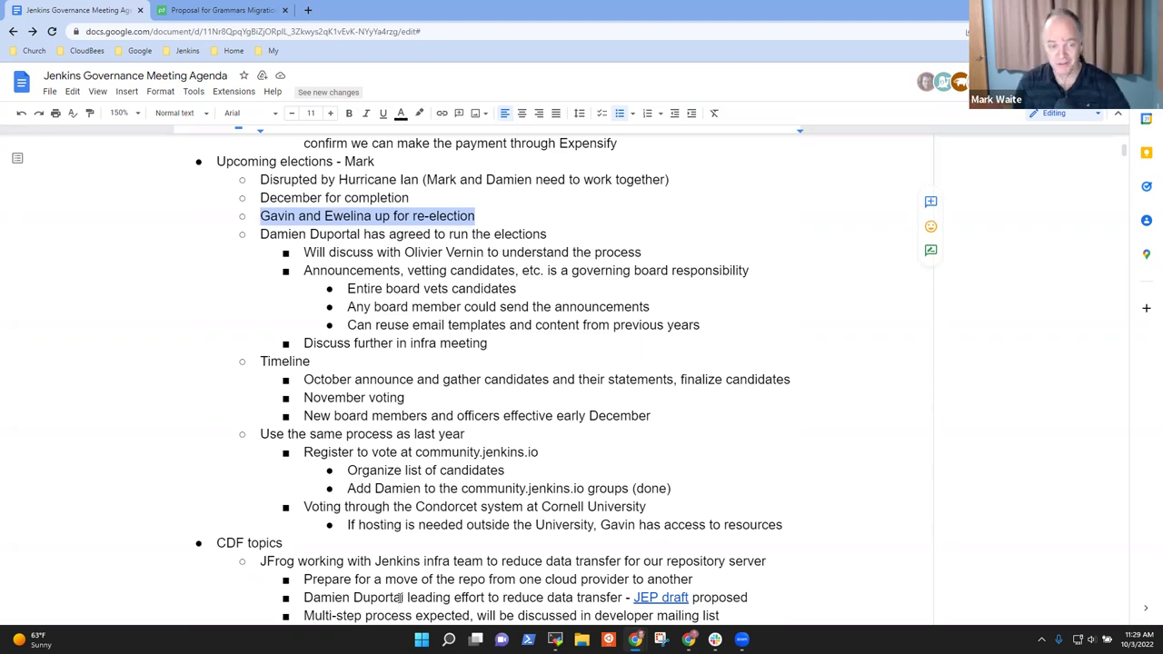
{"action": "key", "text": "Down"}
{"action": "key", "text": "Down"}
{"action": "key", "text": "Down"}
{"action": "key", "text": "Down"}
{"action": "key", "text": "Down"}
{"action": "key", "text": "Down"}
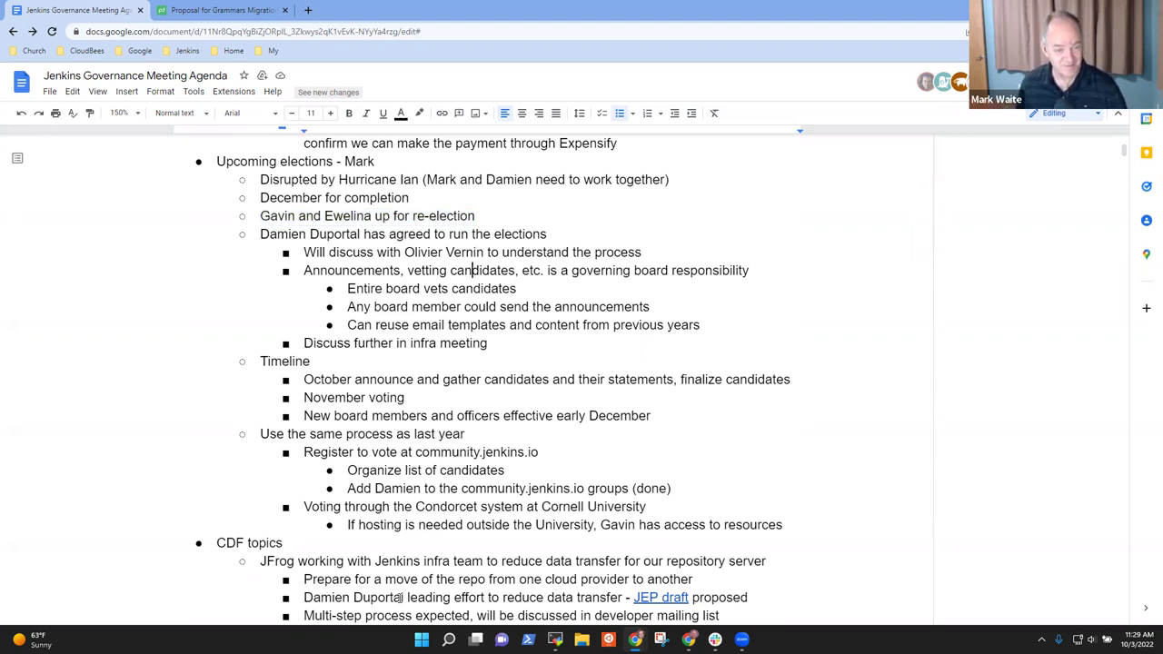
{"action": "key", "text": "Down"}
{"action": "key", "text": "Down"}
{"action": "key", "text": "Down"}
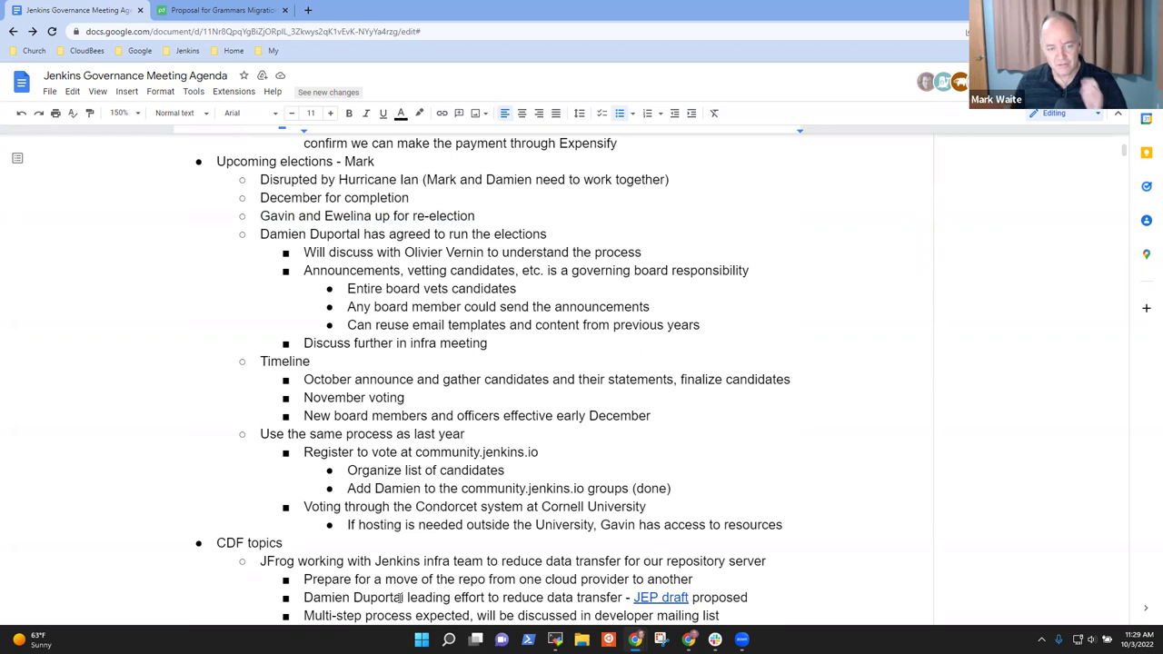
{"action": "key", "text": "Down"}
{"action": "key", "text": "Down"}
{"action": "key", "text": "Down"}
{"action": "key", "text": "Down"}
{"action": "key", "text": "Down"}
{"action": "key", "text": "Down"}
{"action": "key", "text": "Down"}
{"action": "key", "text": "Down"}
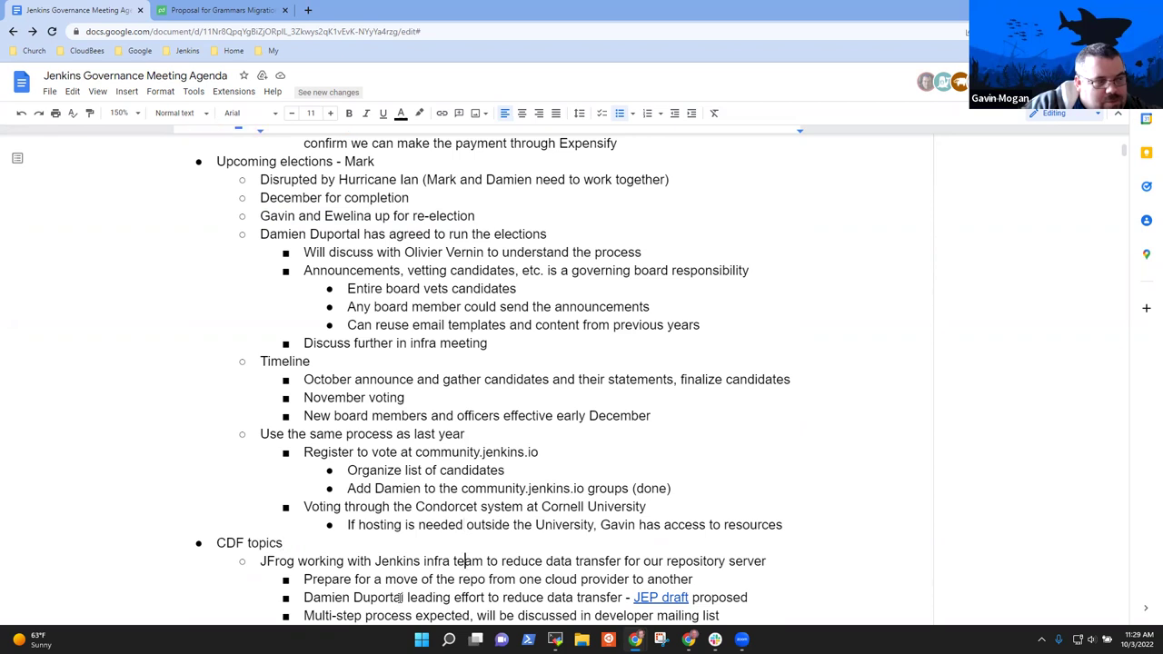
Select the JFrog data-transfer line under CDF topics and show the JEP draft link's preview.
{"action": "scroll", "coordinate": [398, 597], "scroll_direction": "down", "scroll_amount": 5}
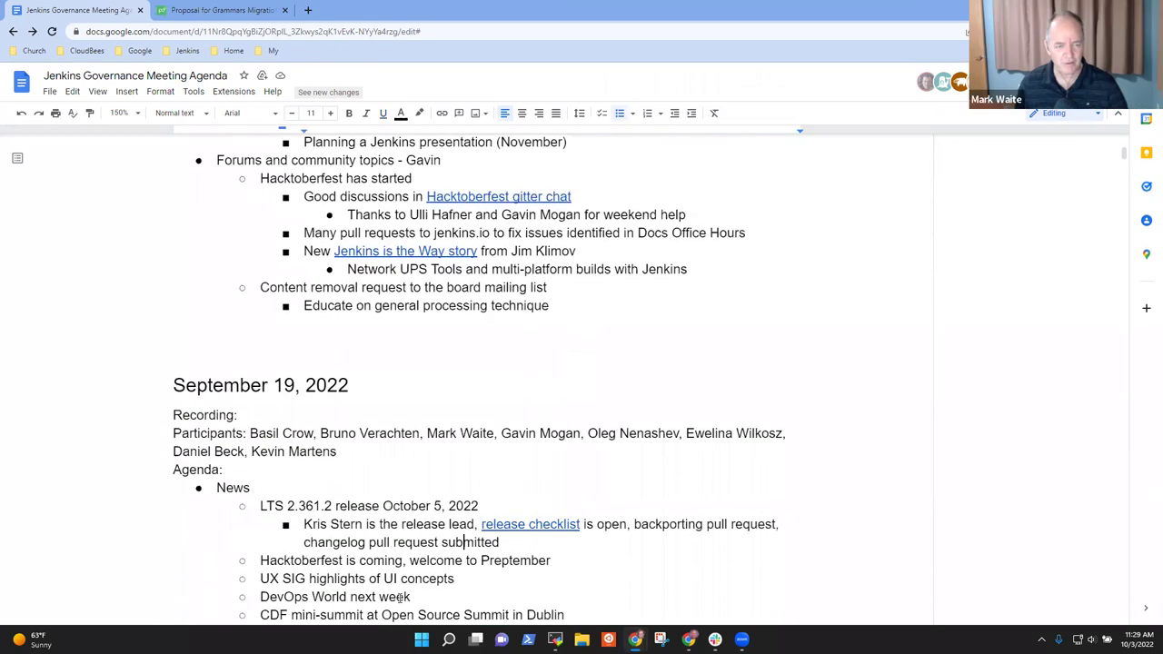
{"action": "scroll", "coordinate": [399, 597], "scroll_direction": "up", "scroll_amount": 2}
{"action": "key", "text": "Down"}
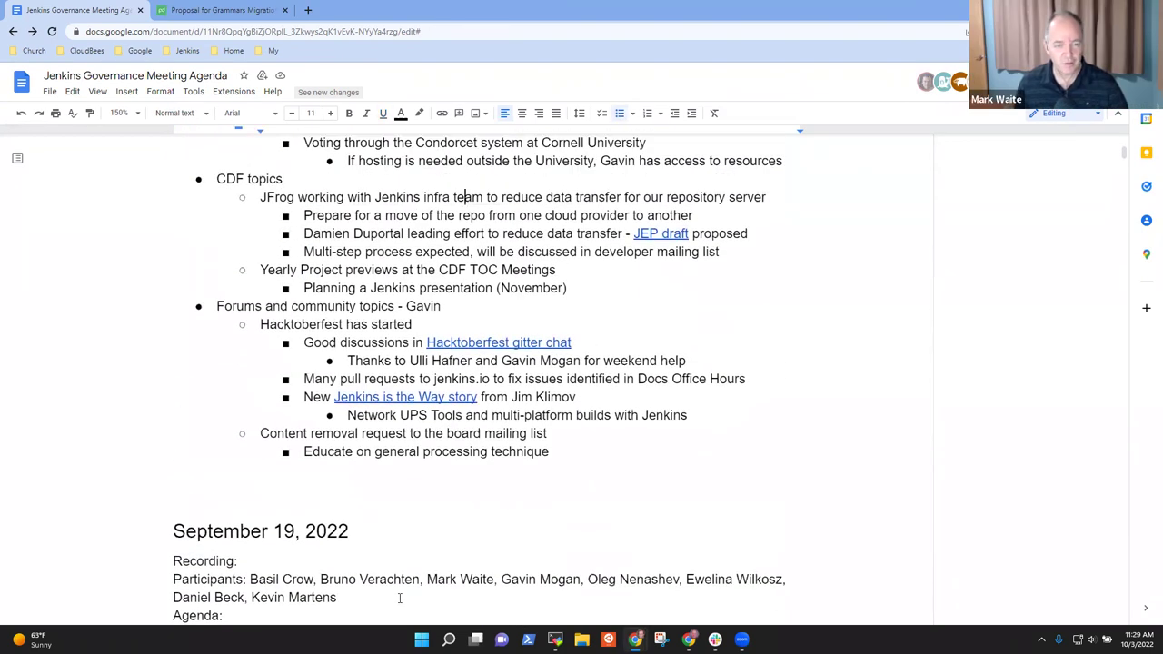
{"action": "key", "text": "Home"}
{"action": "key", "text": "shift+End"}
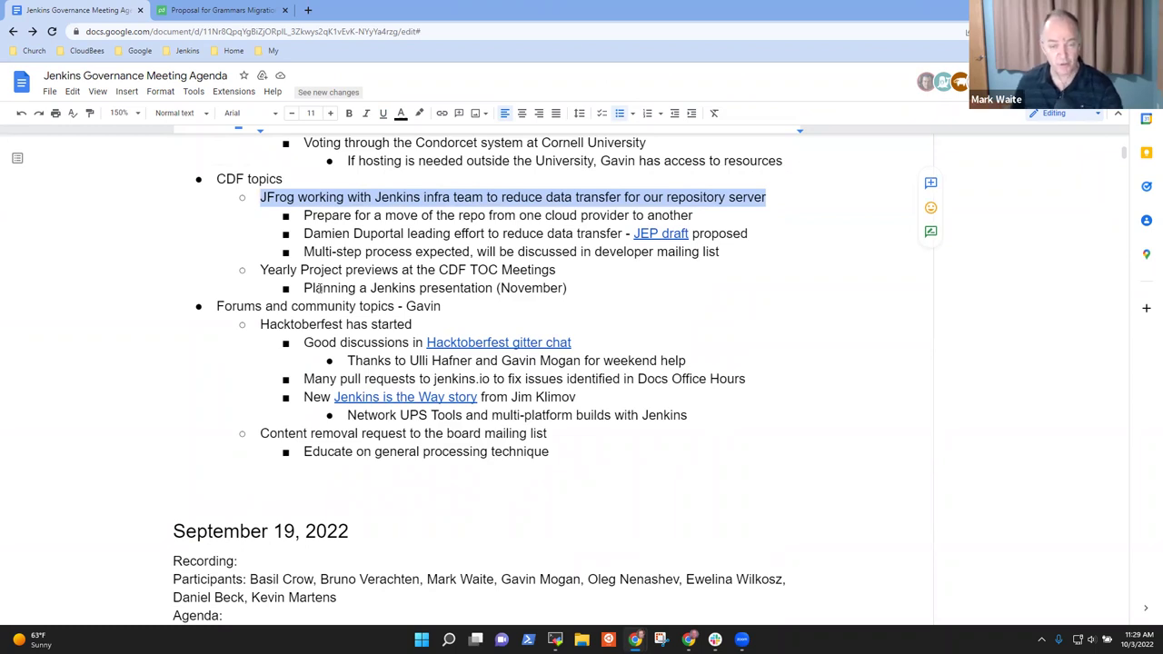
{"action": "left_click", "coordinate": [645, 234]}
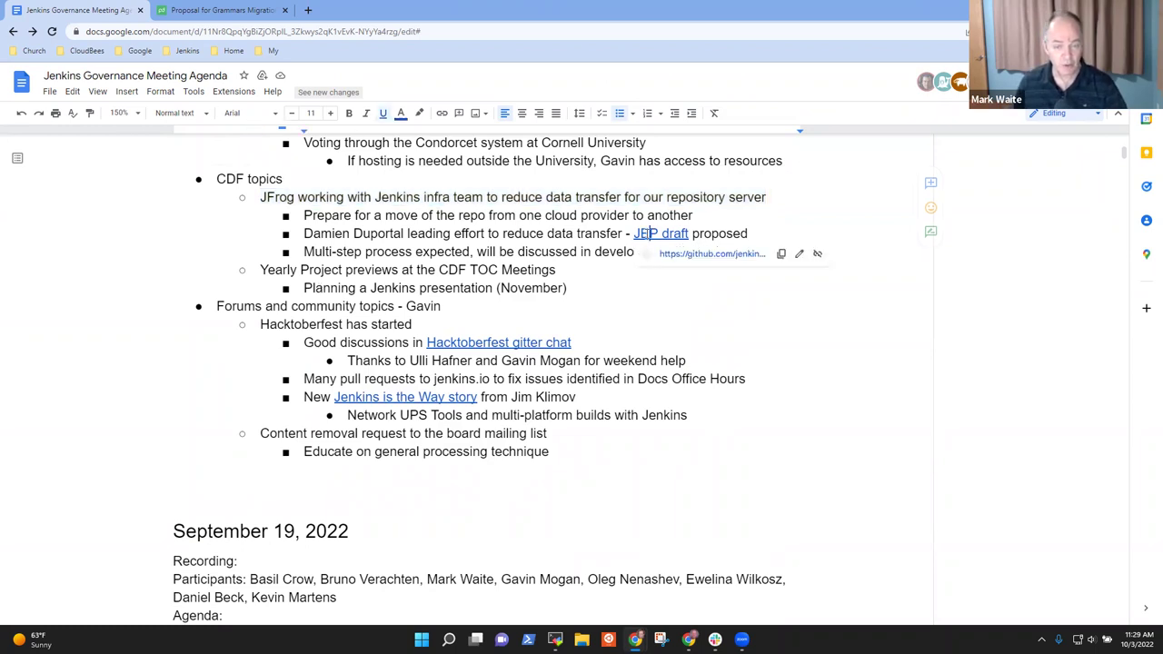
Open JEP pull request #393 and view its README.adoc file from Files changed.
{"action": "left_click", "coordinate": [693, 257]}
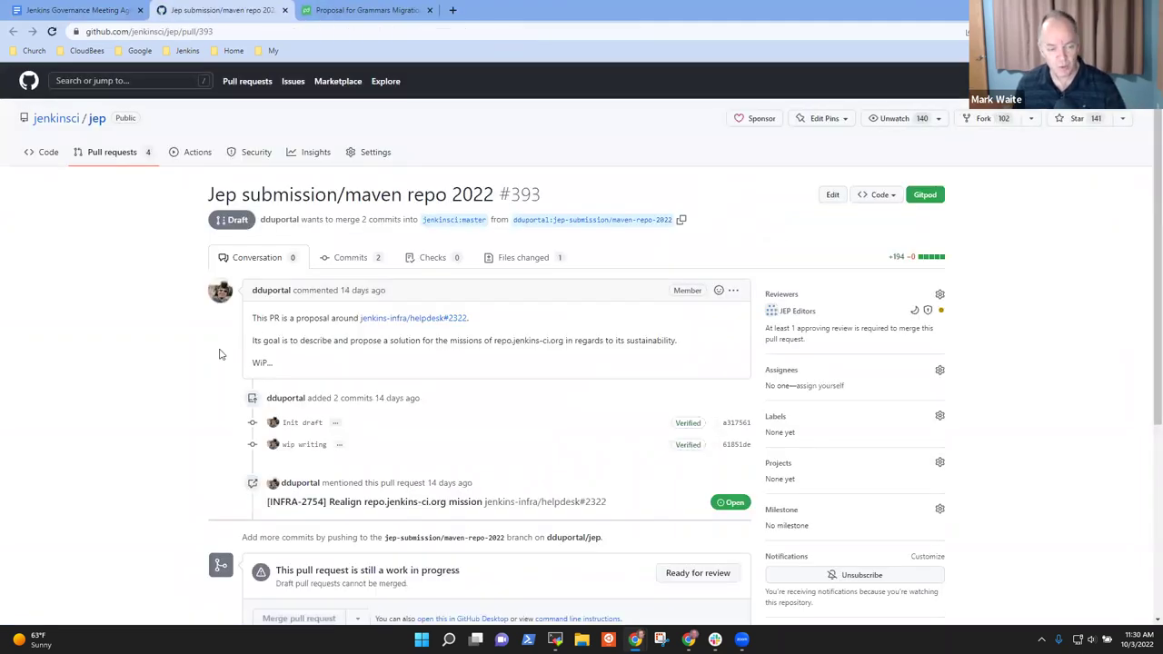
{"action": "scroll", "coordinate": [324, 351], "scroll_direction": "down", "scroll_amount": 2}
{"action": "scroll", "coordinate": [432, 352], "scroll_direction": "up", "scroll_amount": 2}
{"action": "left_click", "coordinate": [517, 261]}
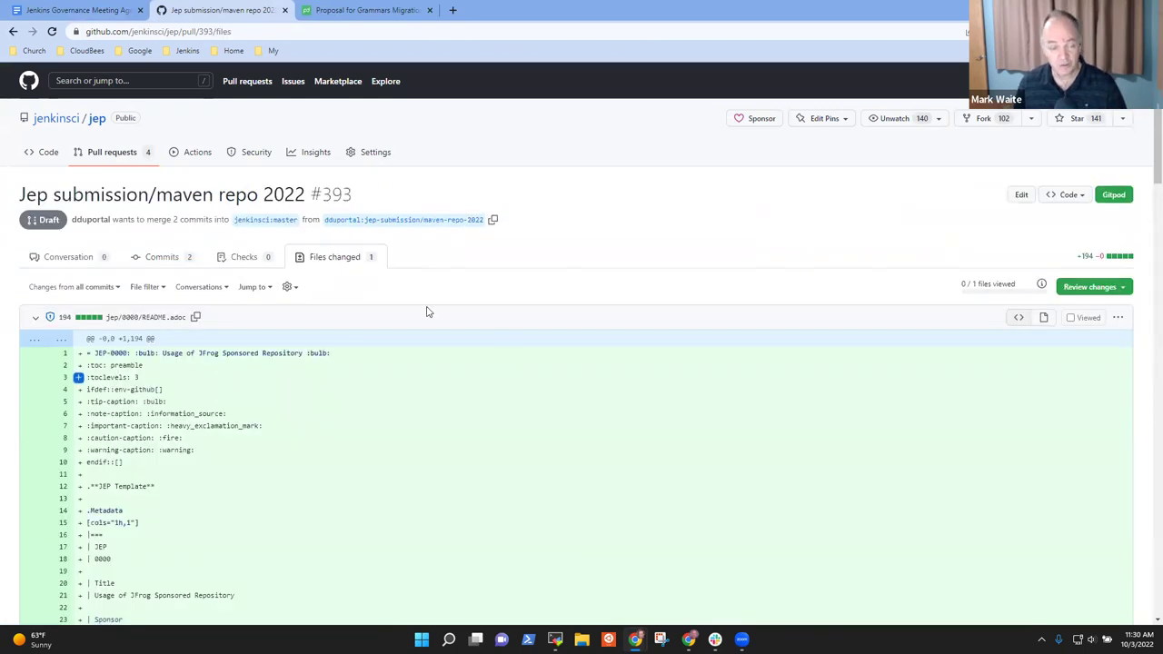
{"action": "left_click", "coordinate": [1116, 318]}
{"action": "left_click", "coordinate": [1063, 368]}
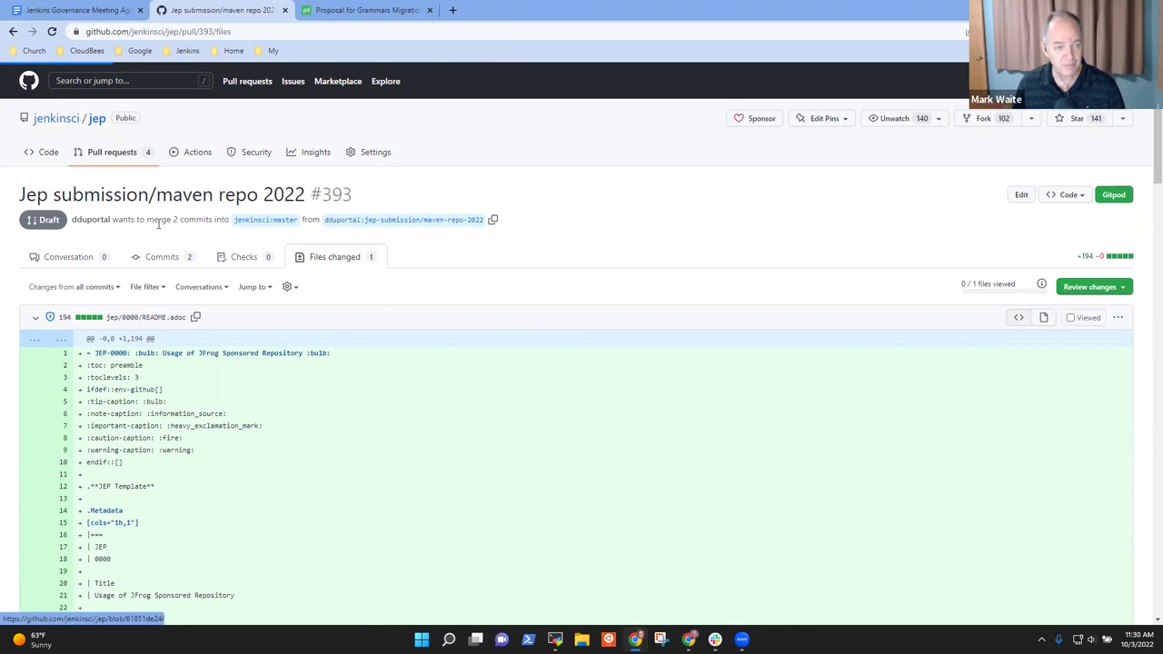
Jump to the README's Reasoning section and read the ~50 Tb/month bandwidth Problem Statement.
{"action": "scroll", "coordinate": [206, 309], "scroll_direction": "down", "scroll_amount": 1}
{"action": "scroll", "coordinate": [214, 313], "scroll_direction": "down", "scroll_amount": 7}
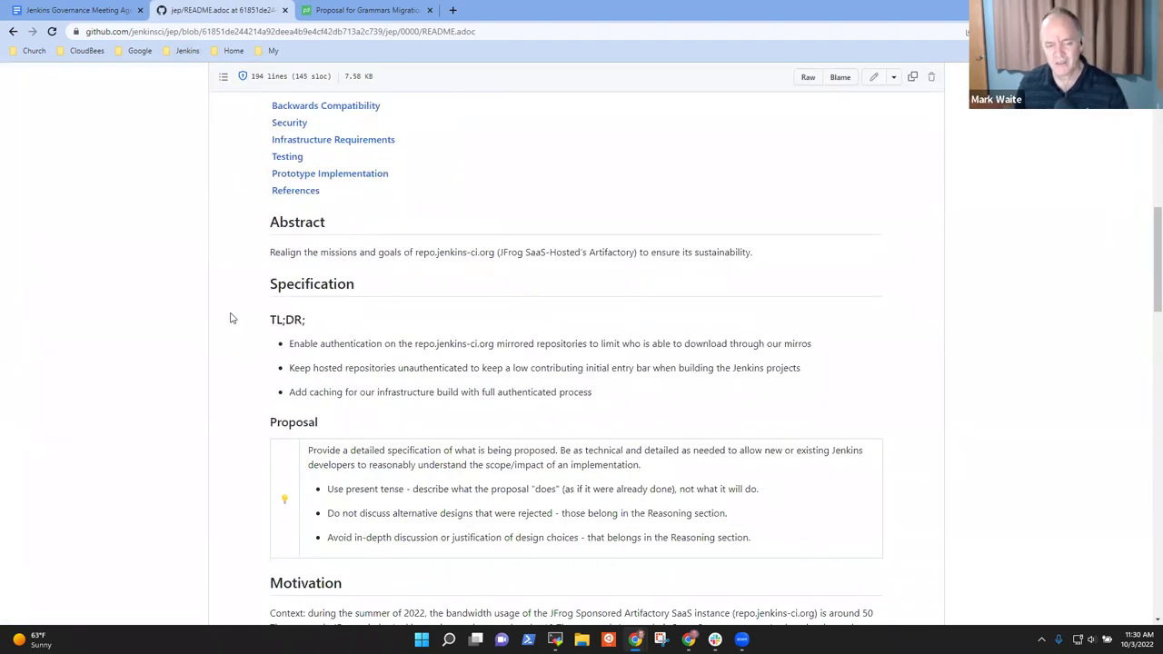
{"action": "scroll", "coordinate": [227, 318], "scroll_direction": "down", "scroll_amount": 3}
{"action": "scroll", "coordinate": [134, 377], "scroll_direction": "down", "scroll_amount": 3}
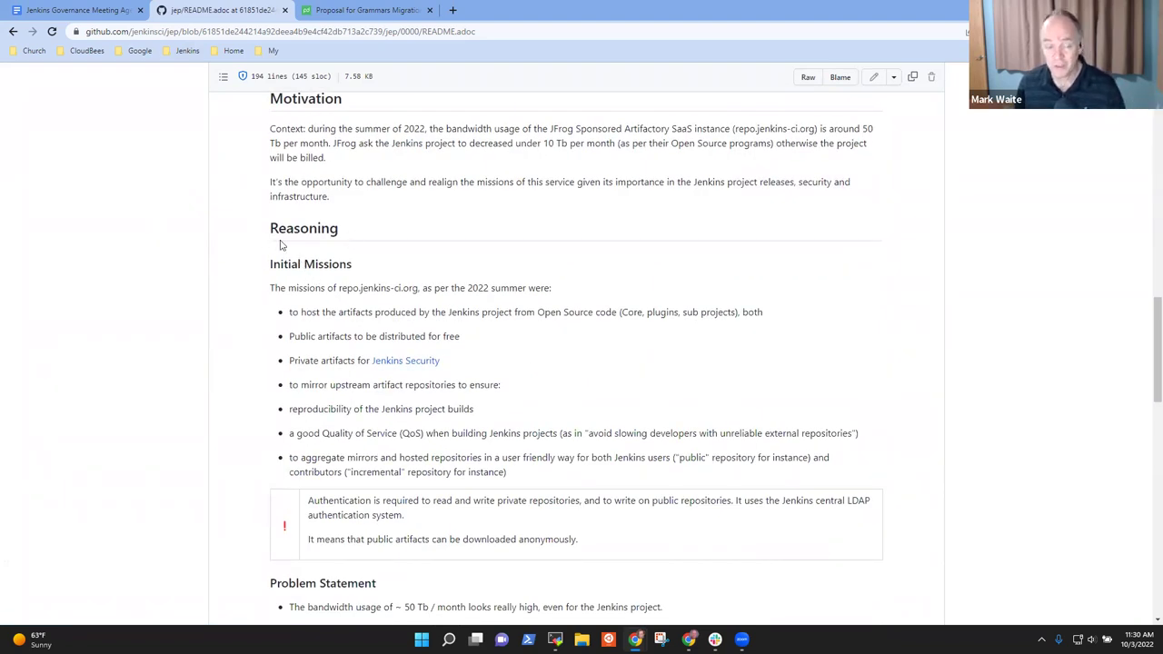
{"action": "left_click", "coordinate": [260, 231]}
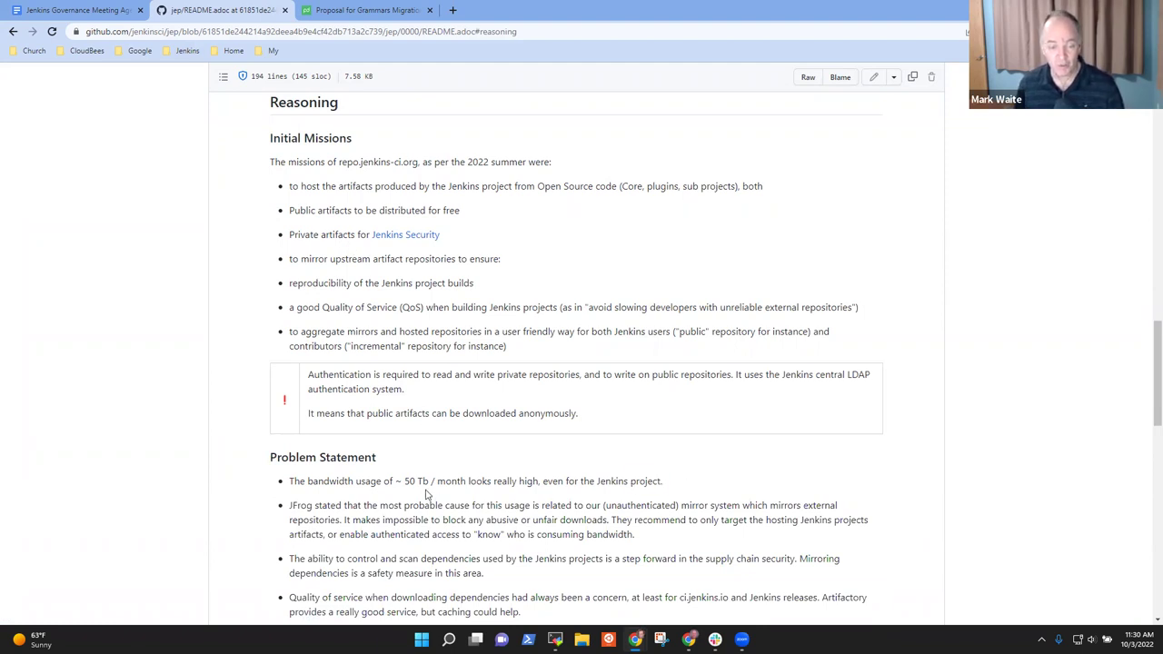
{"action": "left_click_drag", "start_coordinate": [663, 482], "coordinate": [290, 482]}
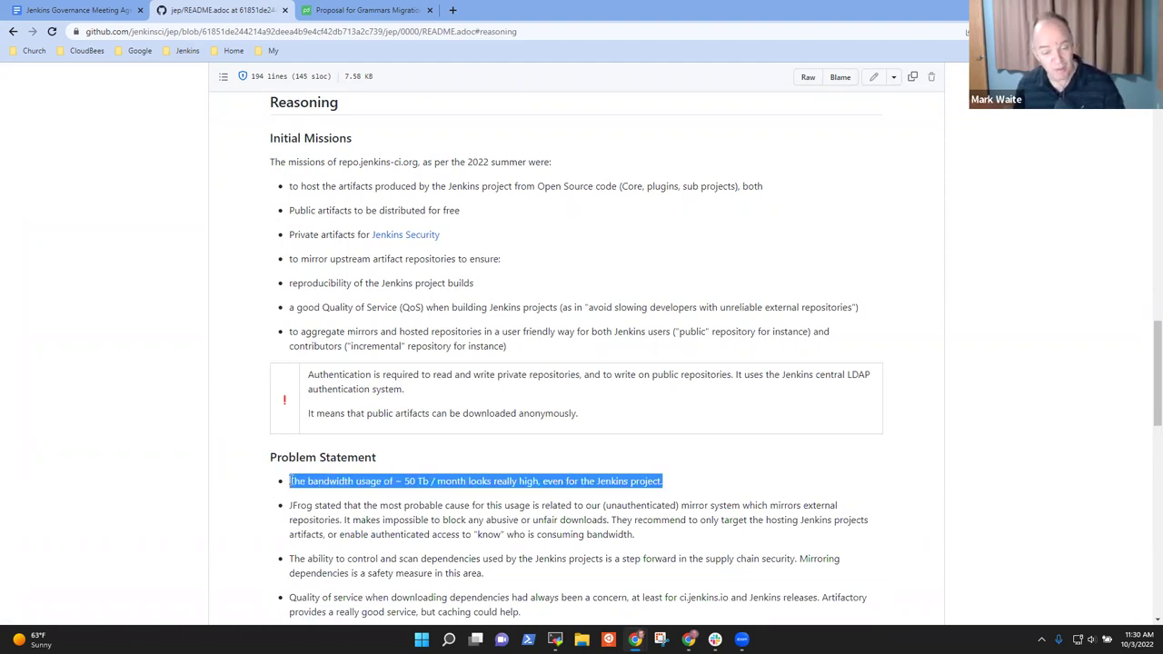
{"action": "left_click", "coordinate": [717, 483]}
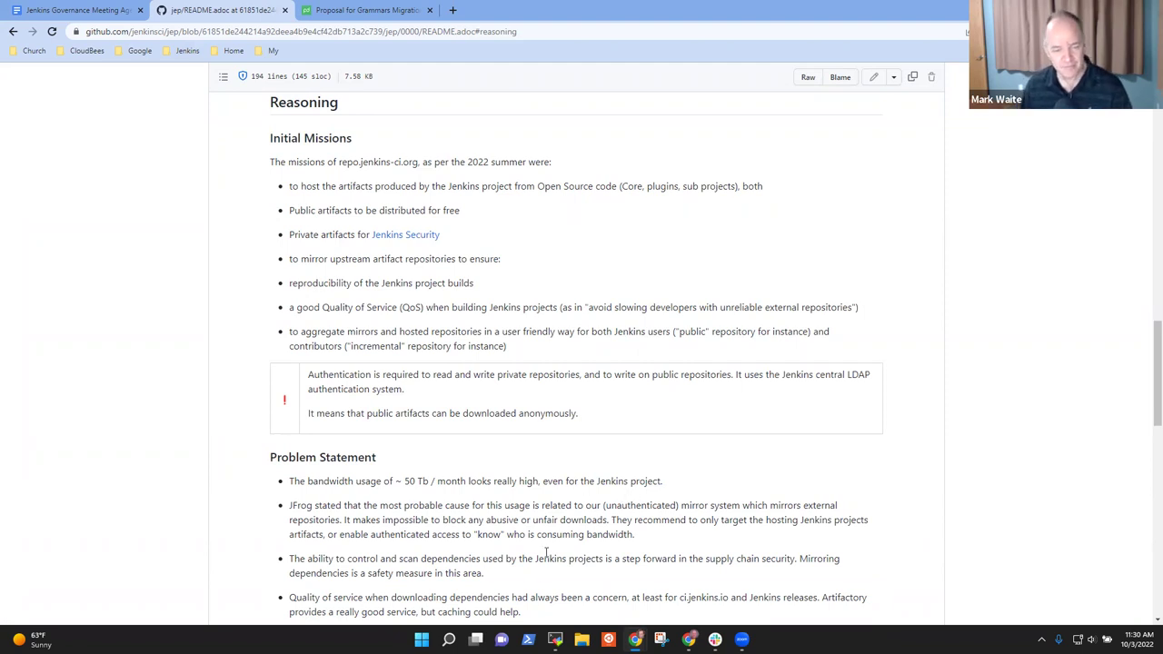
{"action": "scroll", "coordinate": [527, 481], "scroll_direction": "down", "scroll_amount": 3}
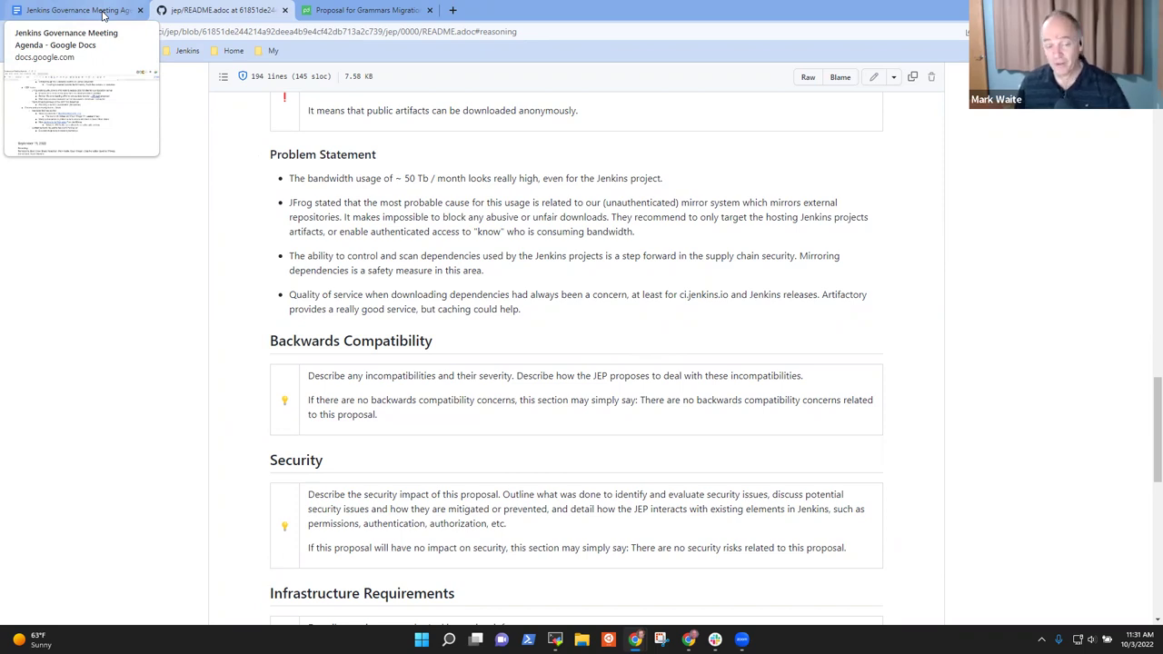
Return to the meeting agenda document and scroll to the JENKINS-68652 ANTLR migration item.
{"action": "left_click", "coordinate": [102, 15]}
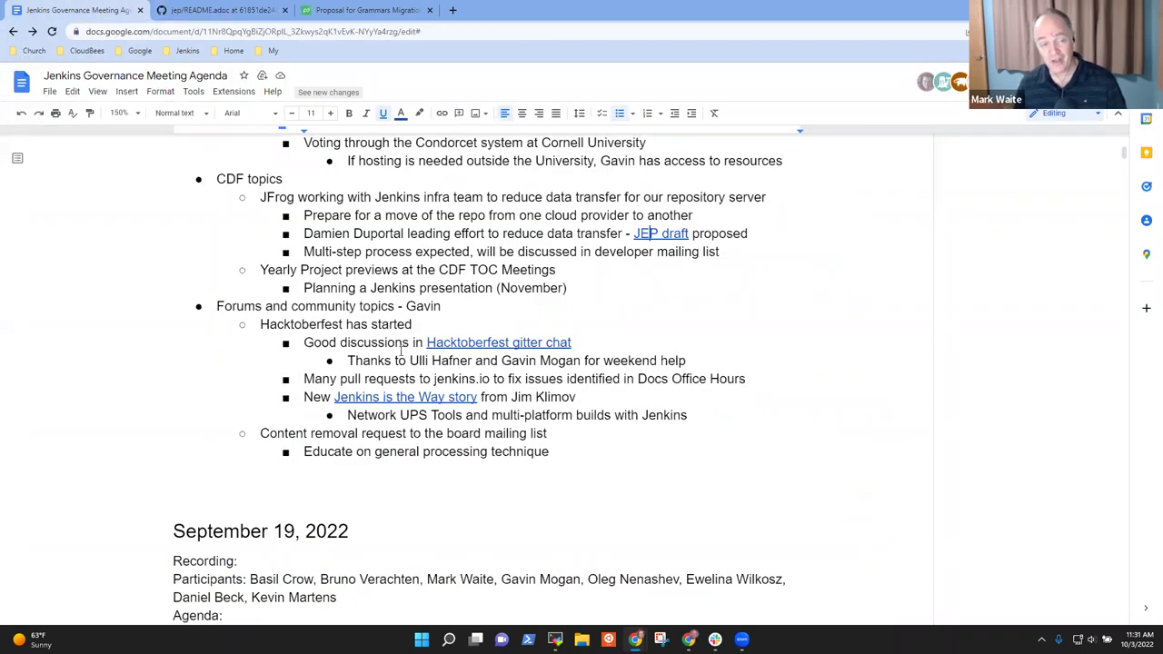
{"action": "scroll", "coordinate": [401, 355], "scroll_direction": "up", "scroll_amount": 3}
{"action": "scroll", "coordinate": [400, 355], "scroll_direction": "up", "scroll_amount": 5}
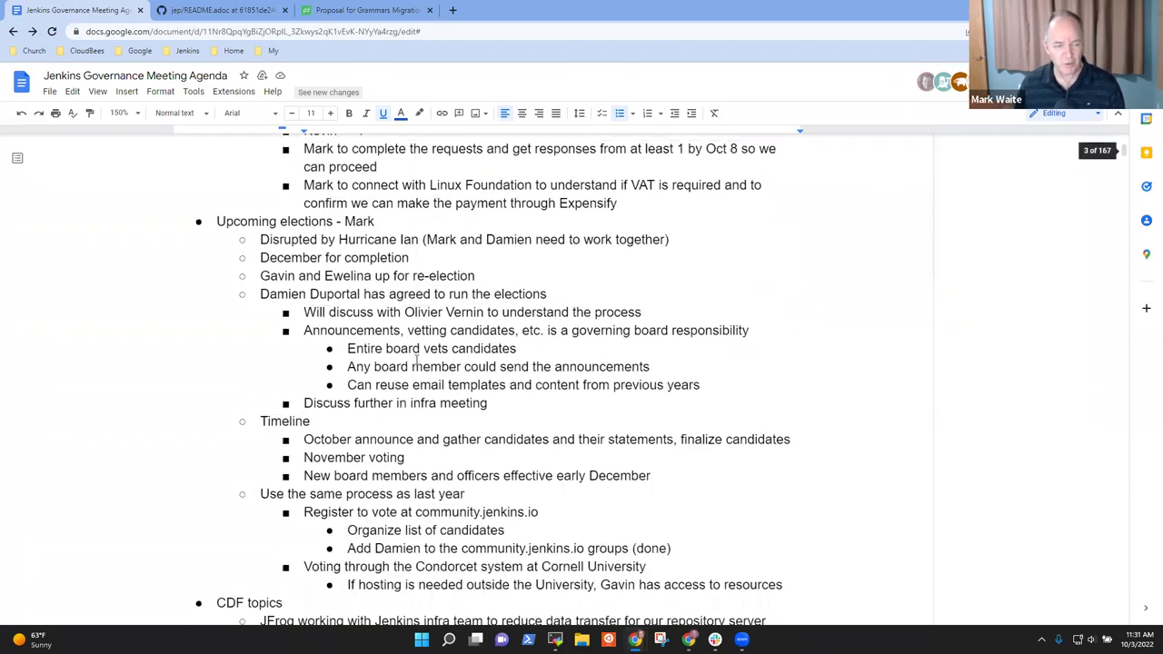
{"action": "scroll", "coordinate": [419, 360], "scroll_direction": "up", "scroll_amount": 5}
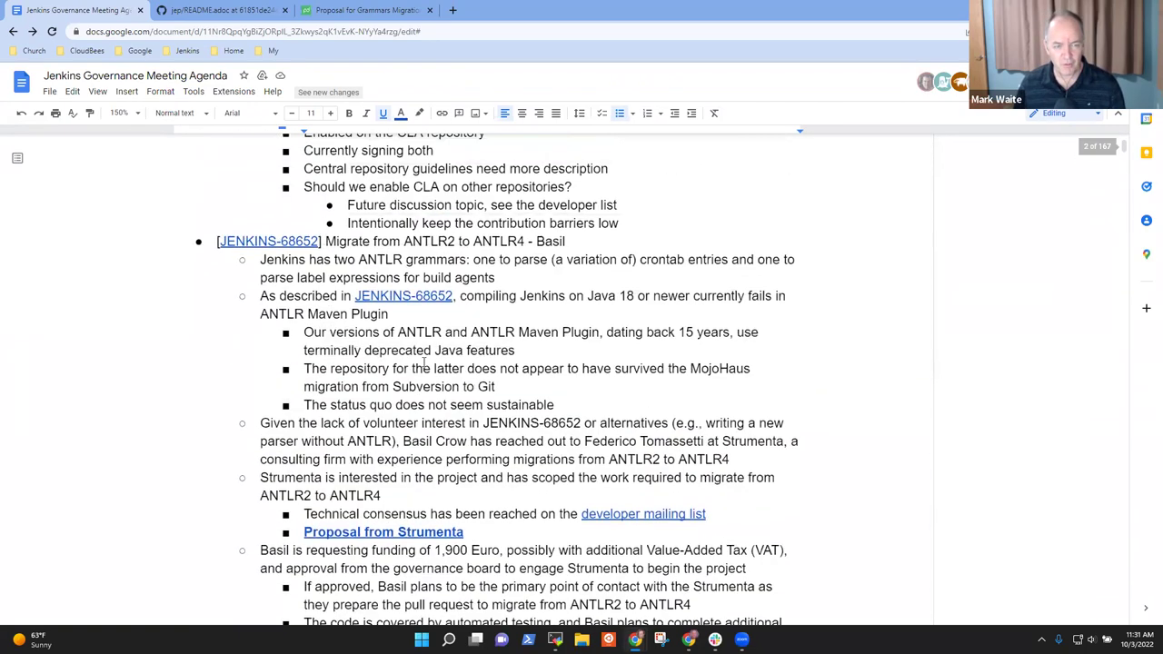
{"action": "scroll", "coordinate": [424, 366], "scroll_direction": "up", "scroll_amount": 2}
{"action": "scroll", "coordinate": [483, 216], "scroll_direction": "down", "scroll_amount": 2}
{"action": "scroll", "coordinate": [448, 281], "scroll_direction": "down", "scroll_amount": 1}
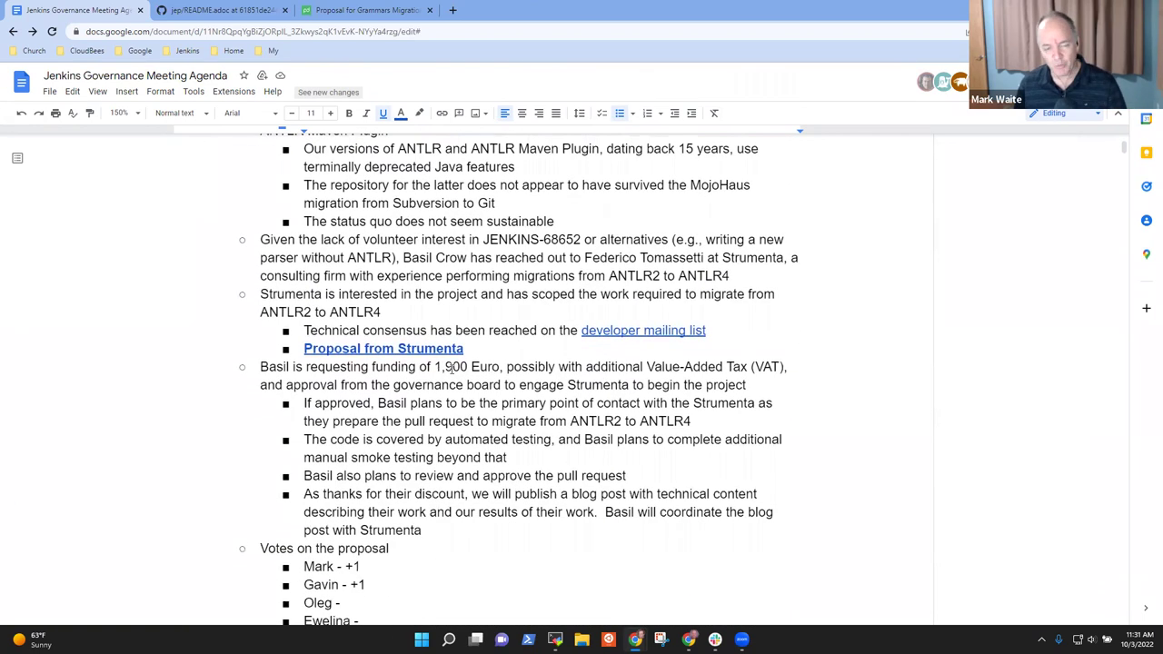
Highlight the 1,900 Euro funding request, then clear the highlight.
{"action": "left_click_drag", "start_coordinate": [434, 367], "coordinate": [502, 368]}
{"action": "scroll", "coordinate": [528, 203], "scroll_direction": "up", "scroll_amount": 1}
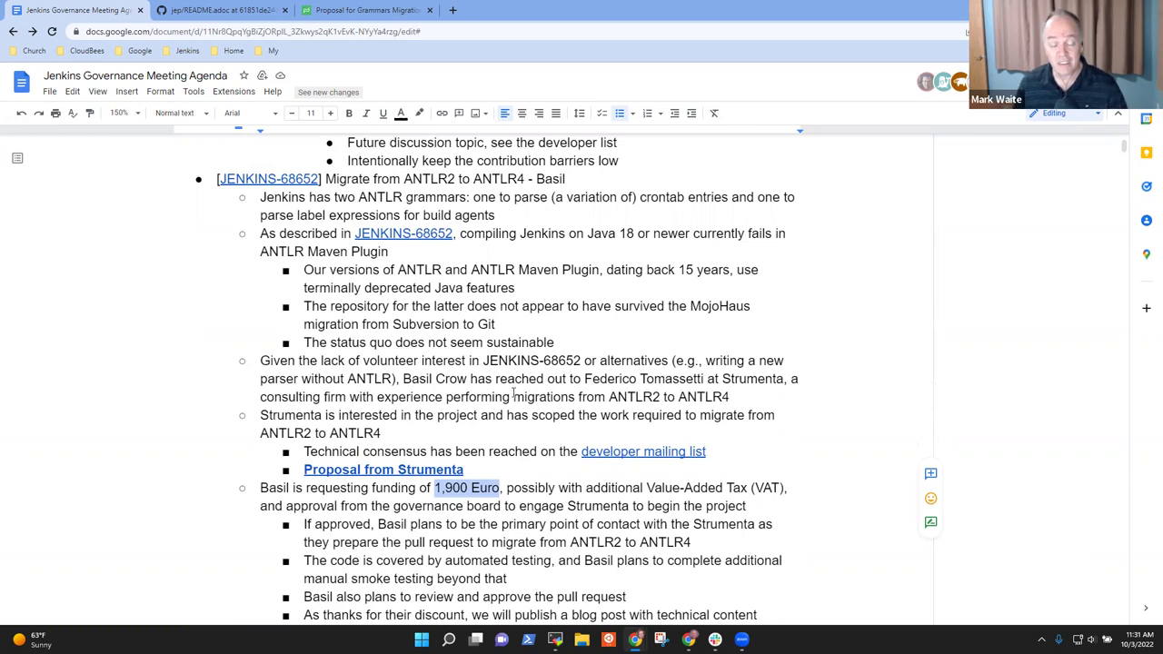
{"action": "left_click", "coordinate": [429, 349]}
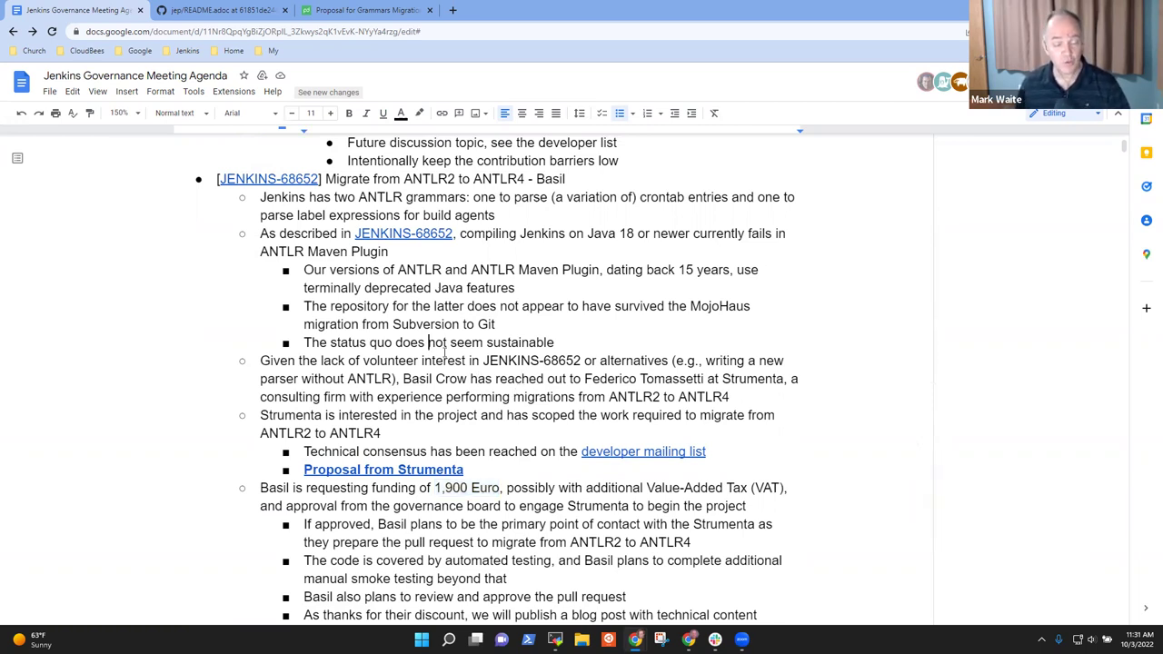
{"action": "scroll", "coordinate": [441, 354], "scroll_direction": "down", "scroll_amount": 2}
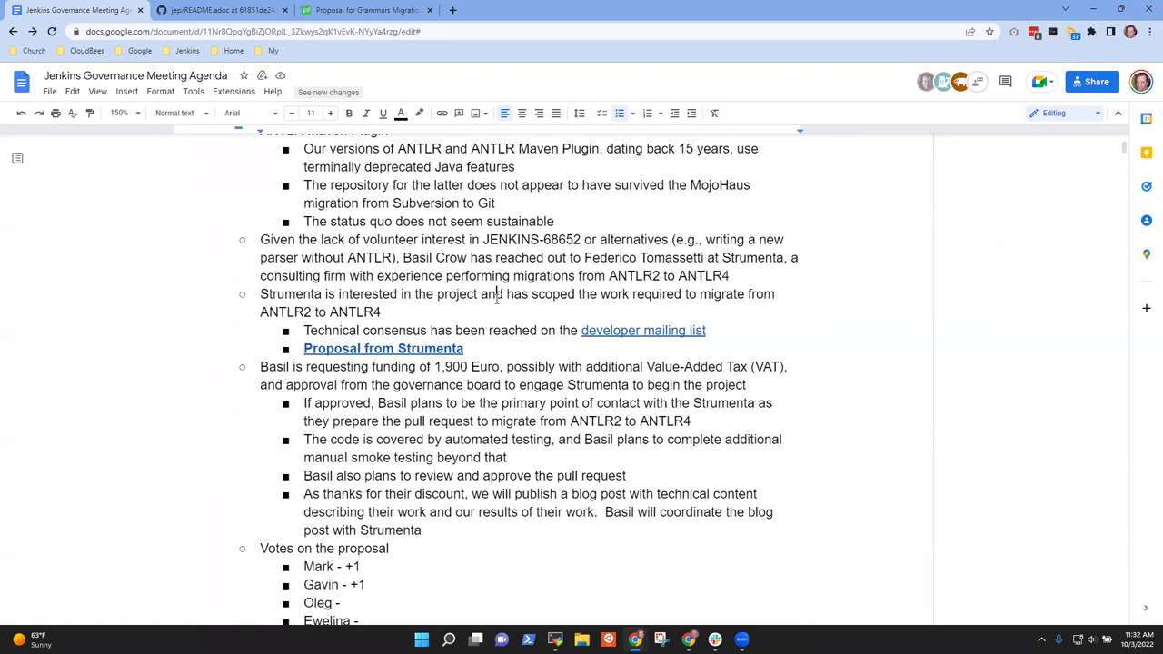
{"action": "key", "text": "Up"}
{"action": "key", "text": "Up"}
{"action": "key", "text": "Up"}
{"action": "key", "text": "Up"}
{"action": "key", "text": "Up"}
{"action": "key", "text": "Up"}
{"action": "key", "text": "Up"}
{"action": "key", "text": "Up"}
{"action": "key", "text": "Up"}
{"action": "key", "text": "Up"}
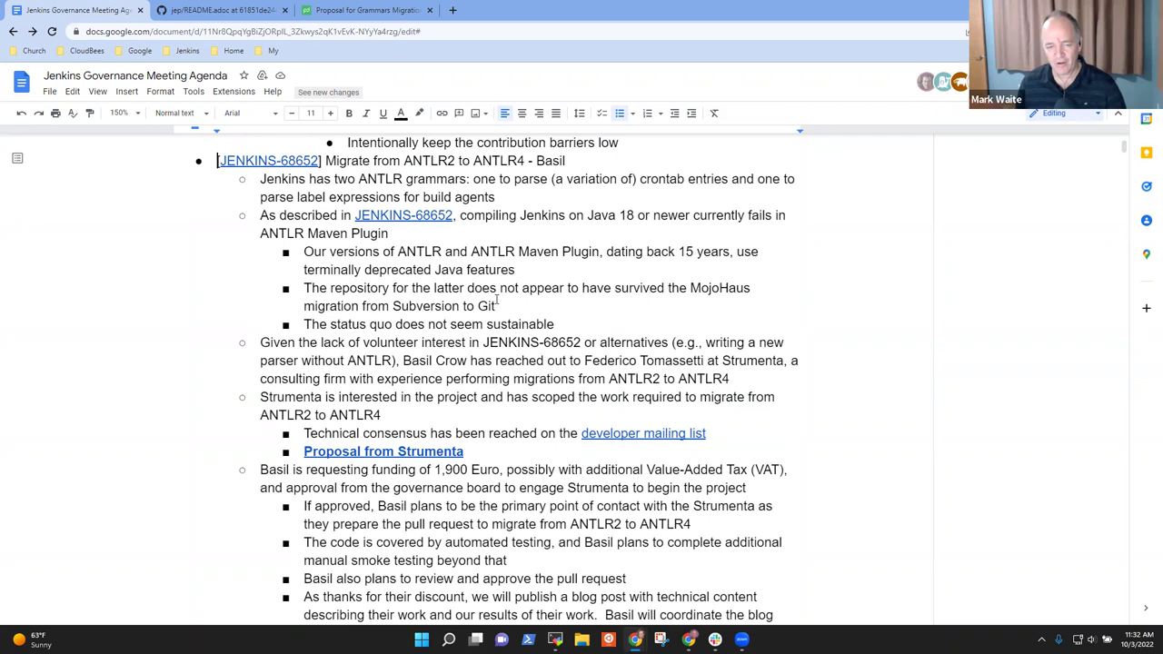
Record a +1 as the third vote in the votes list.
{"action": "key", "text": "Down"}
{"action": "key", "text": "Down"}
{"action": "key", "text": "Down"}
{"action": "key", "text": "Down"}
{"action": "key", "text": "Down"}
{"action": "key", "text": "Down"}
{"action": "key", "text": "Down"}
{"action": "key", "text": "Down"}
{"action": "key", "text": "Down"}
{"action": "key", "text": "Down"}
{"action": "key", "text": "Down"}
{"action": "key", "text": "Down"}
{"action": "key", "text": "Down"}
{"action": "key", "text": "Down"}
{"action": "key", "text": "Down"}
{"action": "key", "text": "Down"}
{"action": "key", "text": "Down"}
{"action": "key", "text": "Down"}
{"action": "key", "text": "Down"}
{"action": "key", "text": "Down"}
{"action": "key", "text": "Down"}
{"action": "key", "text": "Down"}
{"action": "key", "text": "Down"}
{"action": "key", "text": "Up"}
{"action": "key", "text": "End"}
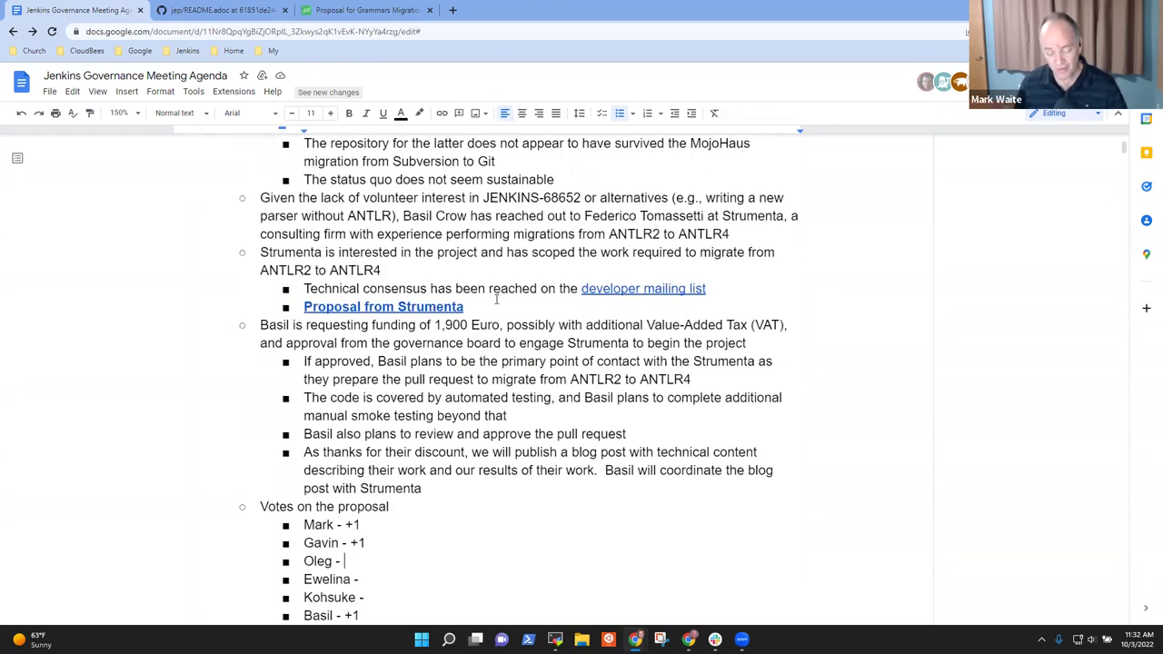
{"action": "type", "text": "+1"}
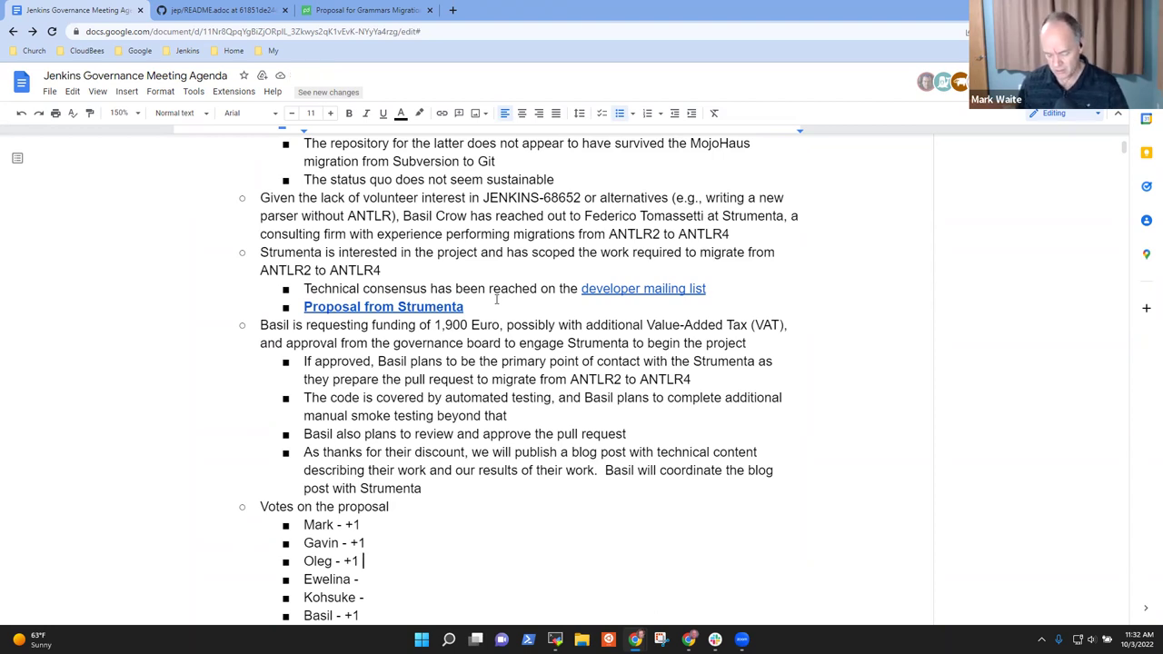
{"action": "type", "text": "(timeout"}
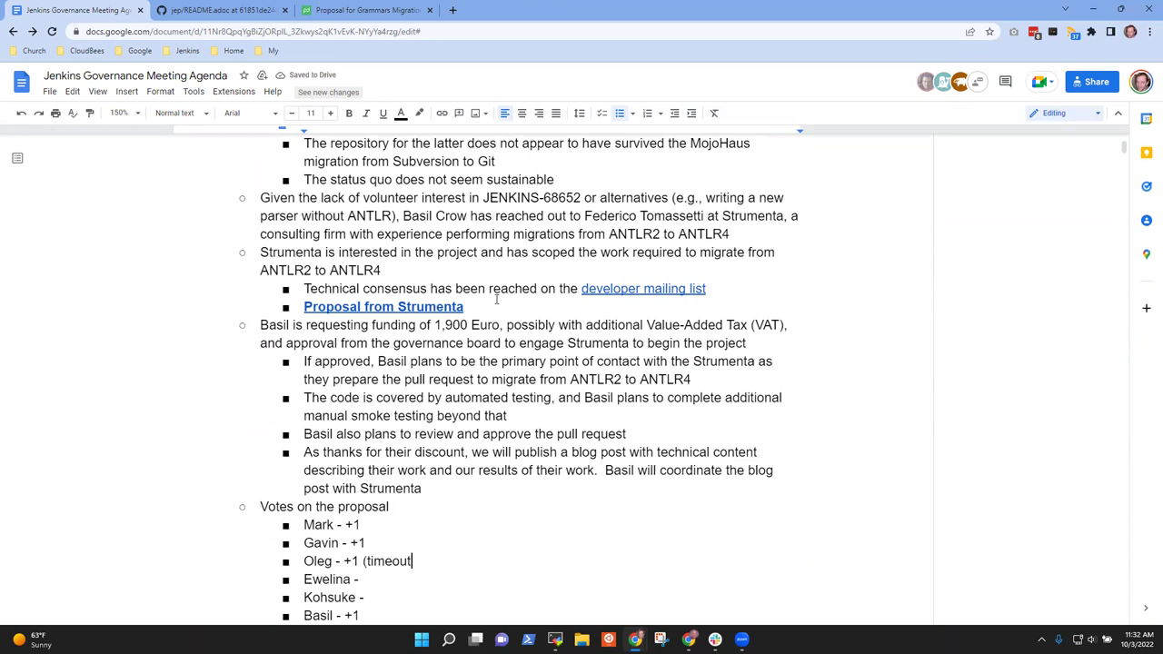
Replace the draft note after +1 with '(with option to revisit +1 if concerns detected)'.
{"action": "key", "text": "ctrl+BackSpace"}
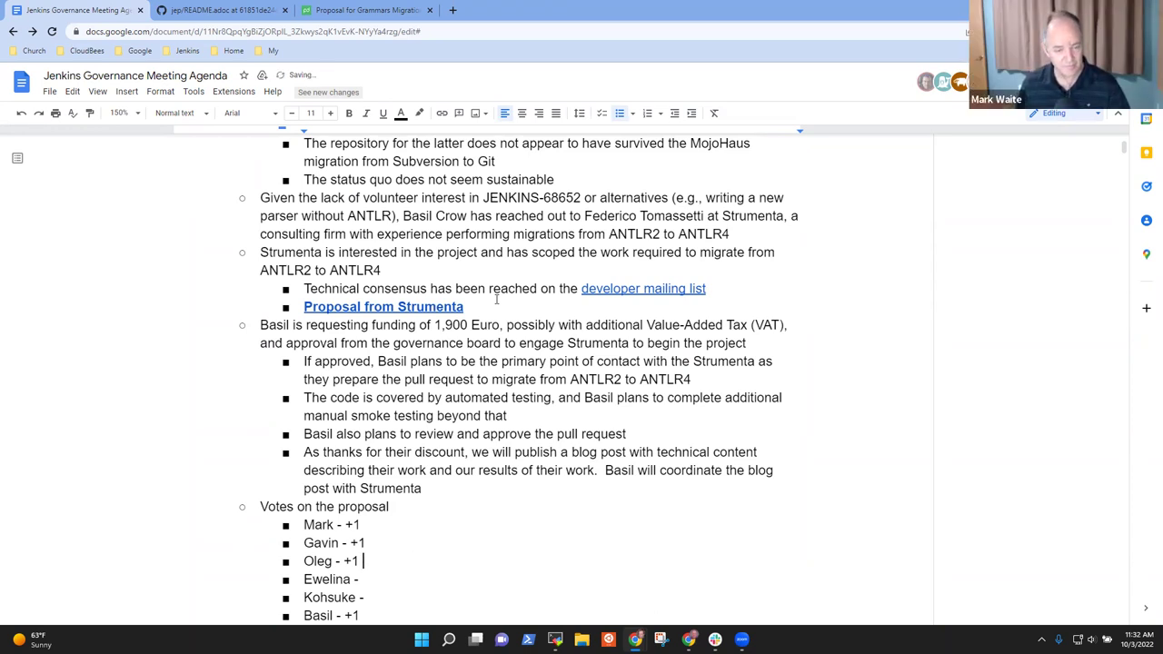
{"action": "key", "text": "BackSpace"}
{"action": "type", "text": "unless"}
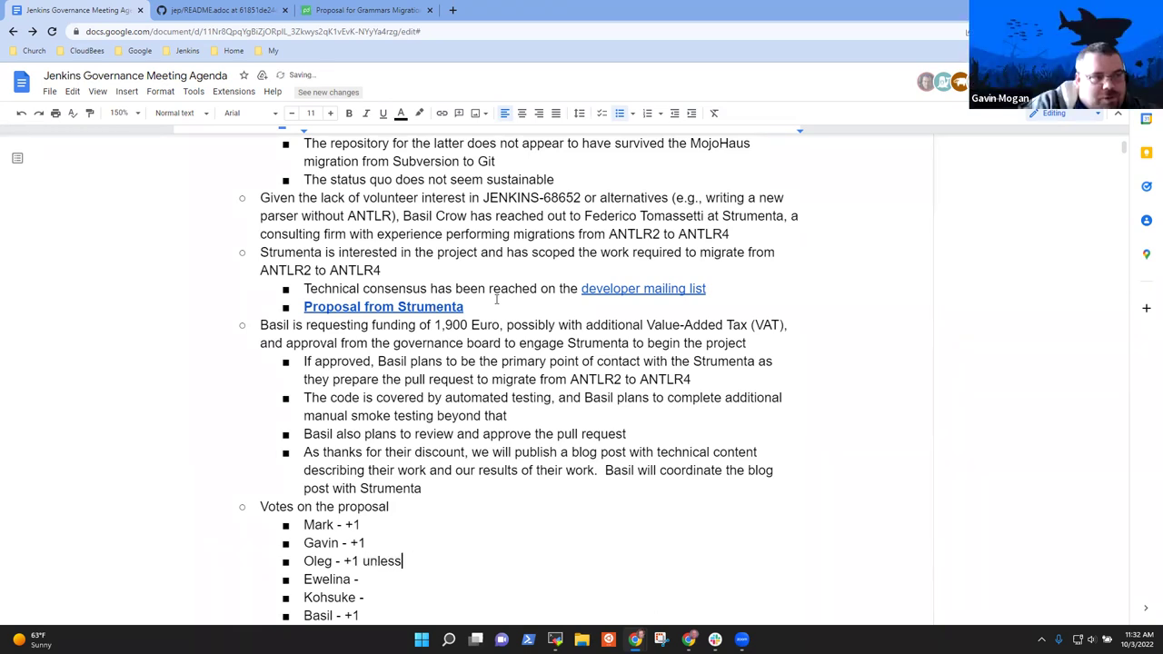
{"action": "key", "text": "ctrl+BackSpace"}
{"action": "key", "text": "BackSpace"}
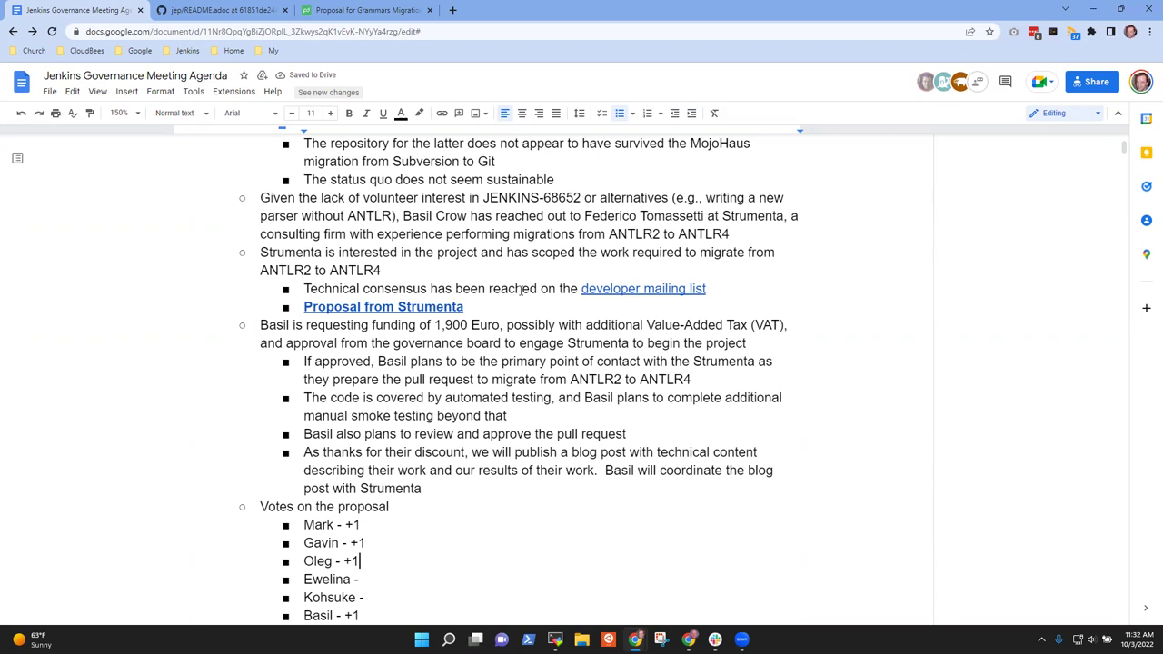
{"action": "type", "text": "(with option to re"}
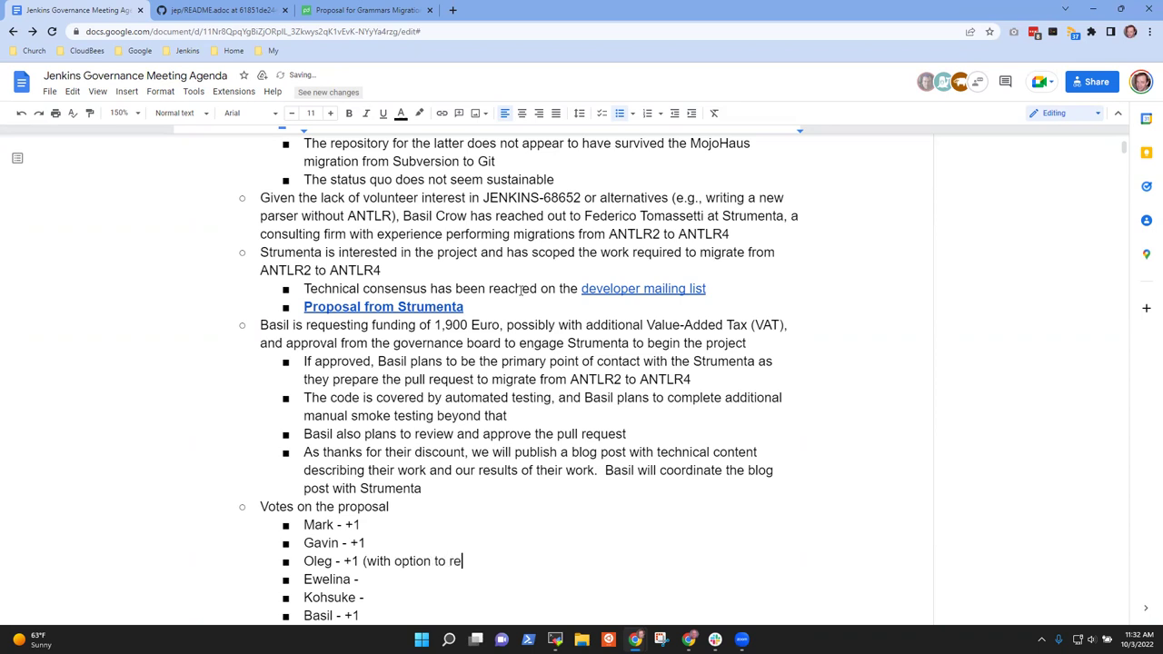
{"action": "type", "text": "visit "}
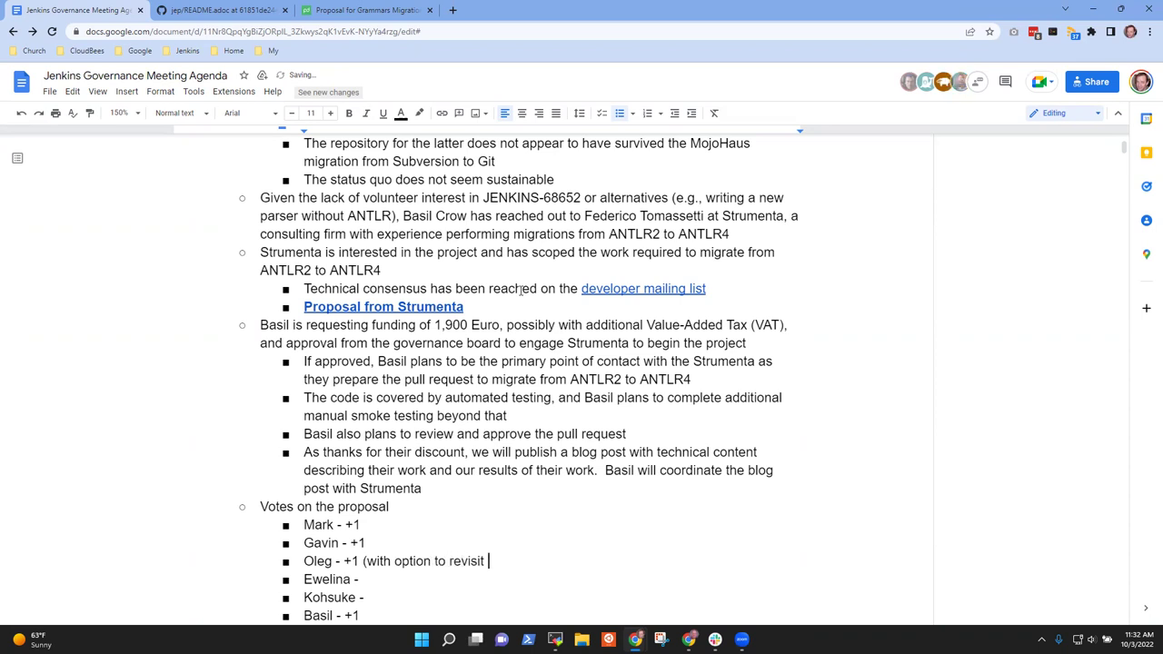
{"action": "type", "text": "+1 if concerns detected)"}
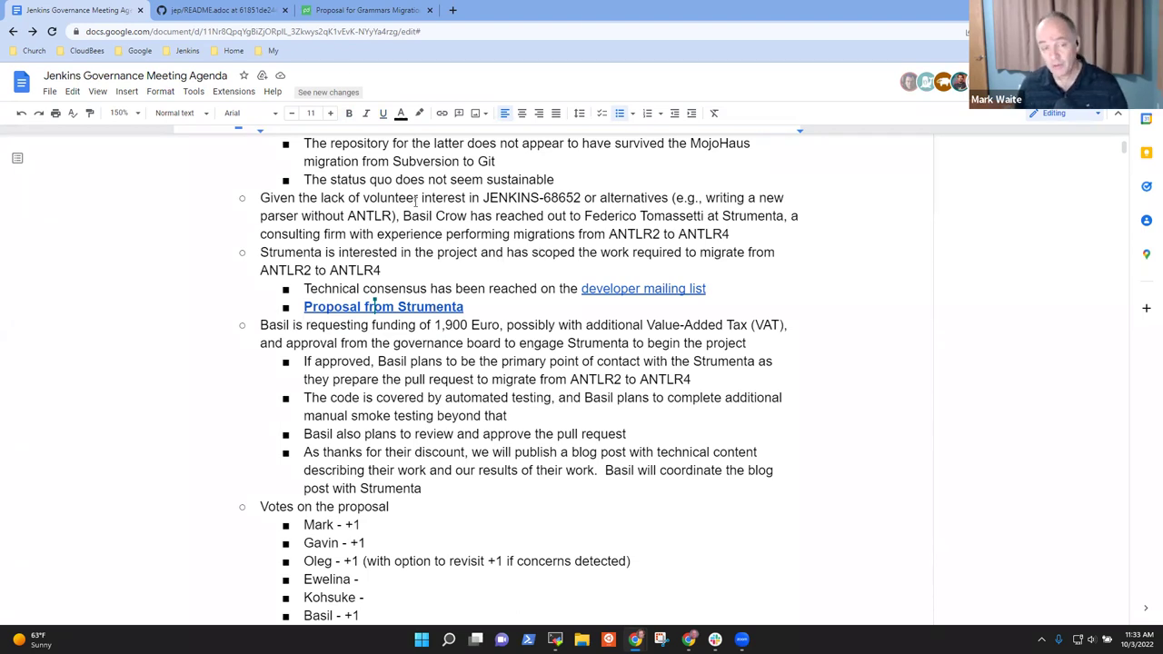
Delete the revisit-if-concerns parenthetical so the third vote reads just +1.
{"action": "scroll", "coordinate": [440, 312], "scroll_direction": "up", "scroll_amount": 1}
{"action": "scroll", "coordinate": [442, 310], "scroll_direction": "up", "scroll_amount": 1}
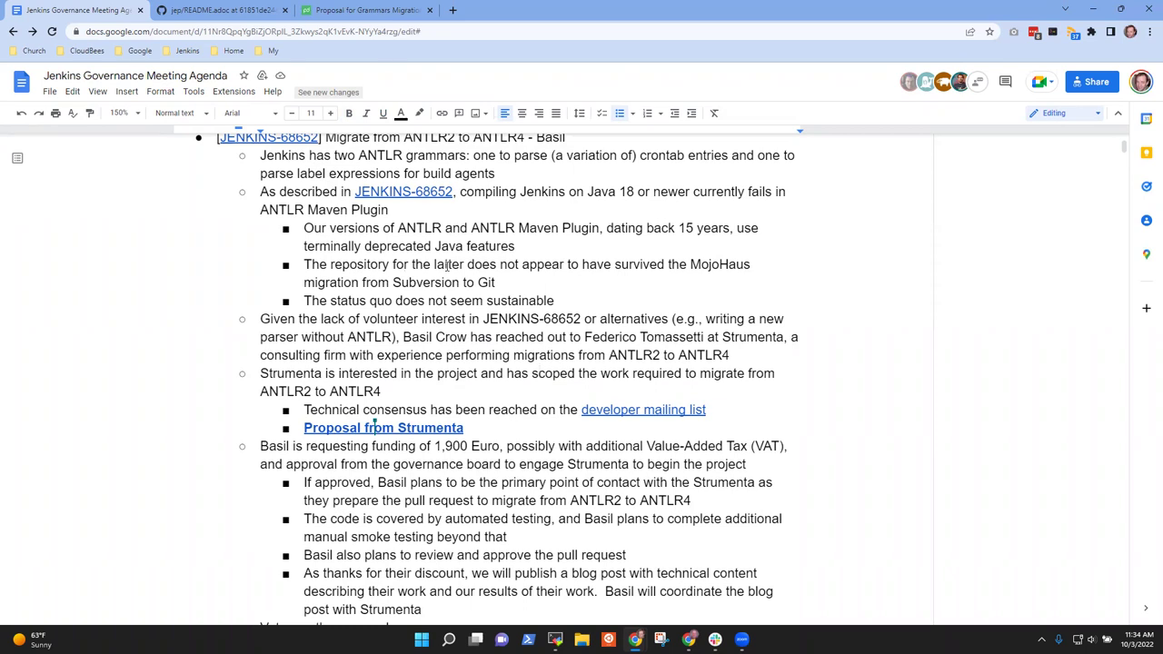
{"action": "scroll", "coordinate": [400, 497], "scroll_direction": "down", "scroll_amount": 2}
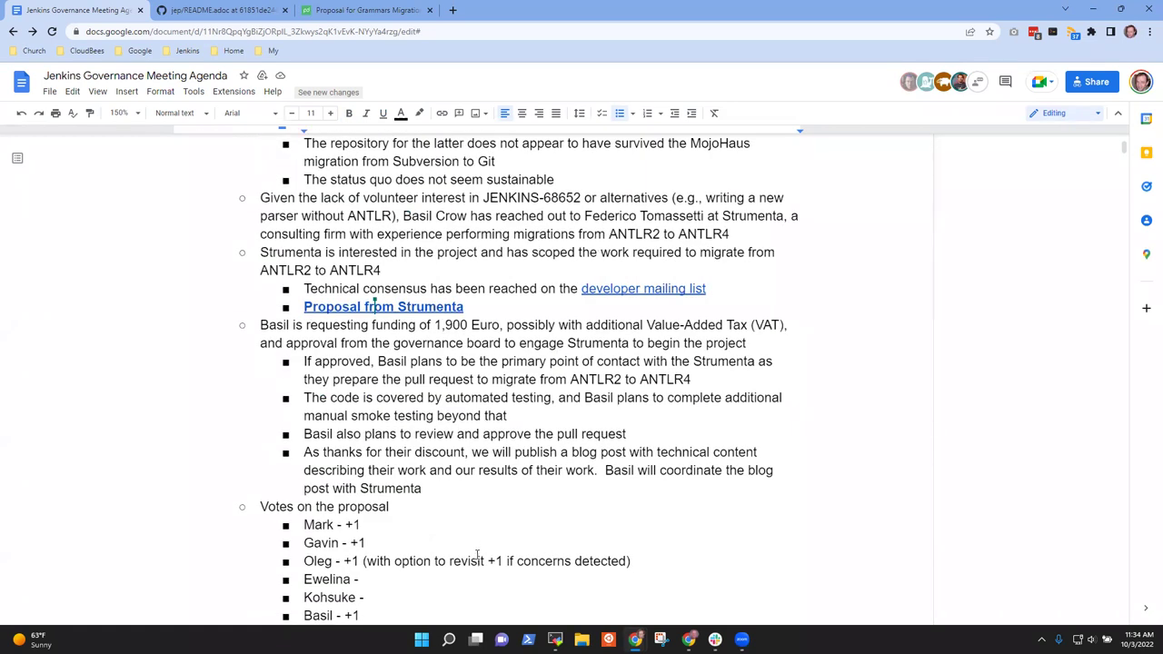
{"action": "key", "text": "ctrl+shift+Left"}
{"action": "key", "text": "ctrl+shift+Left"}
{"action": "key", "text": "ctrl+shift+Left"}
{"action": "key", "text": "ctrl+shift+Left"}
{"action": "key", "text": "ctrl+shift+Left"}
{"action": "key", "text": "ctrl+shift+Left"}
{"action": "key", "text": "ctrl+shift+Left"}
{"action": "key", "text": "ctrl+shift+Left"}
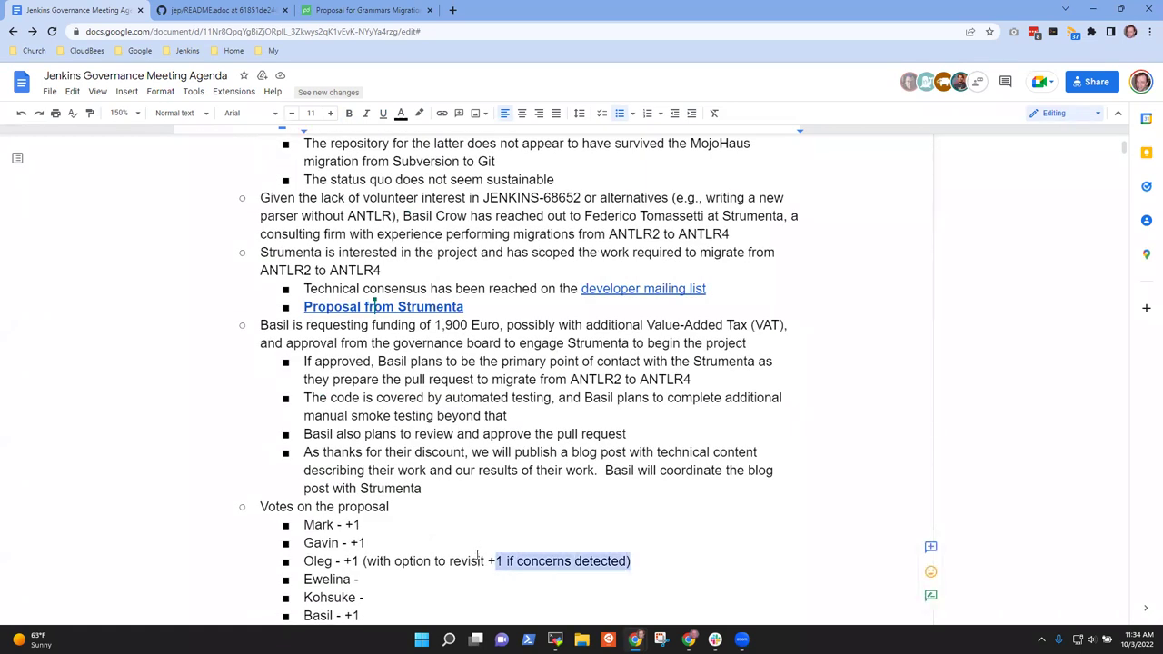
{"action": "key", "text": "BackSpace"}
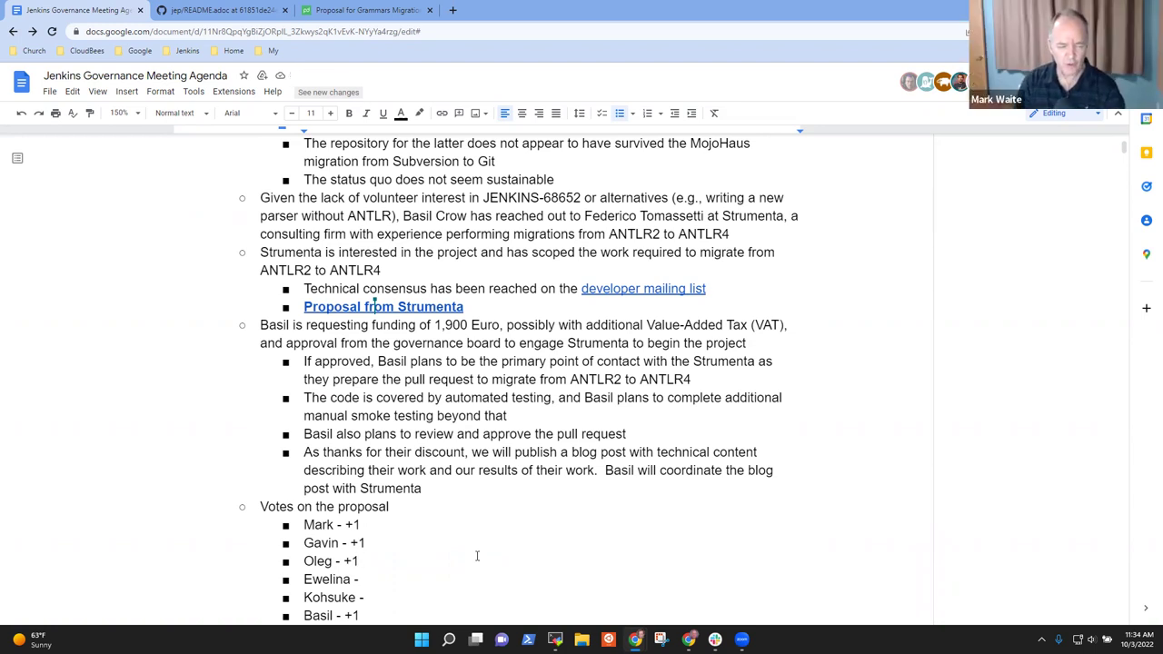
Delete the 'complete the requests… by Oct 8' action item line.
{"action": "scroll", "coordinate": [418, 486], "scroll_direction": "down", "scroll_amount": 1}
{"action": "scroll", "coordinate": [421, 487], "scroll_direction": "down", "scroll_amount": 2}
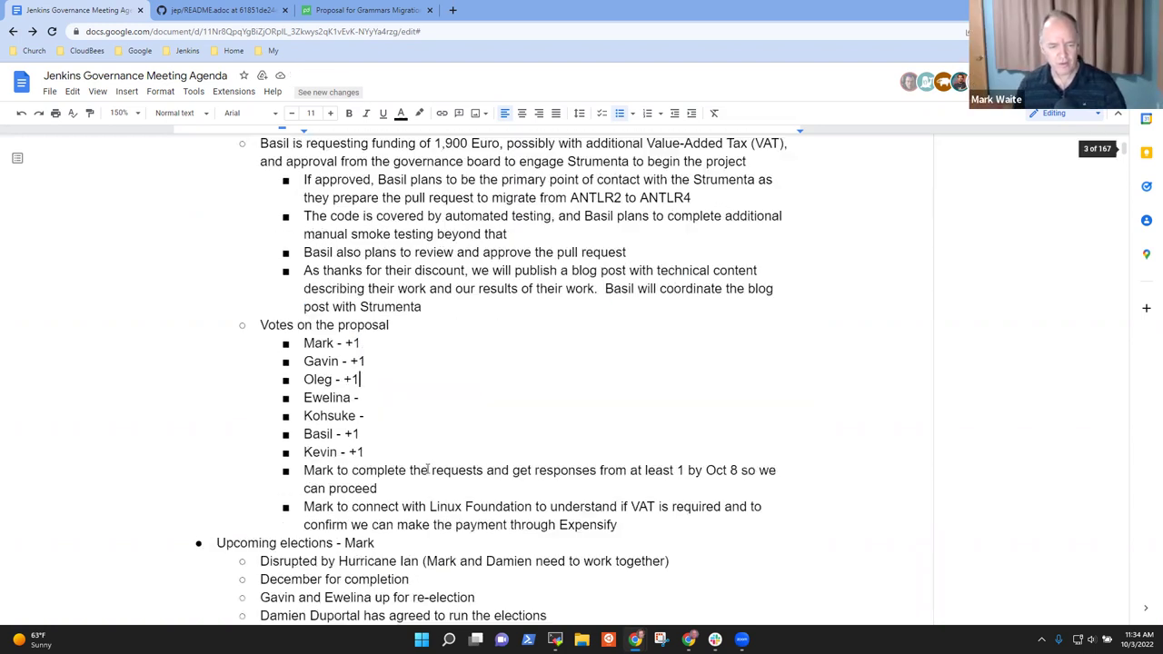
{"action": "left_click", "coordinate": [475, 491]}
{"action": "key", "text": "Up"}
{"action": "key", "text": "Home"}
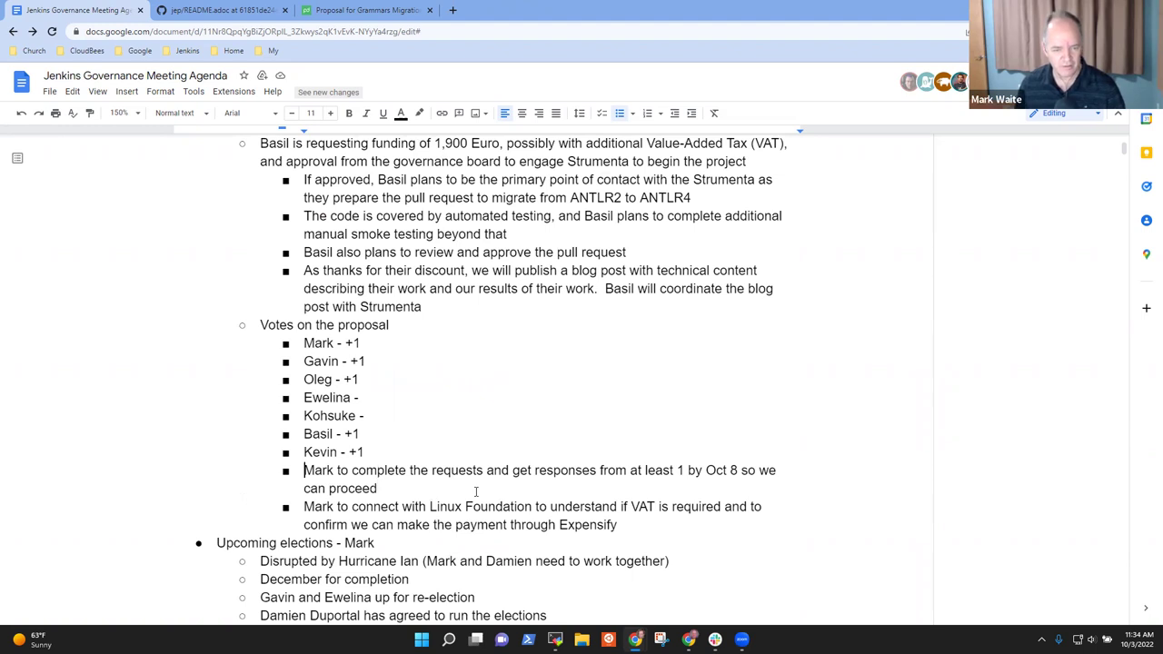
{"action": "key", "text": "shift+Down"}
{"action": "key", "text": "shift+Down"}
{"action": "key", "text": "BackSpace"}
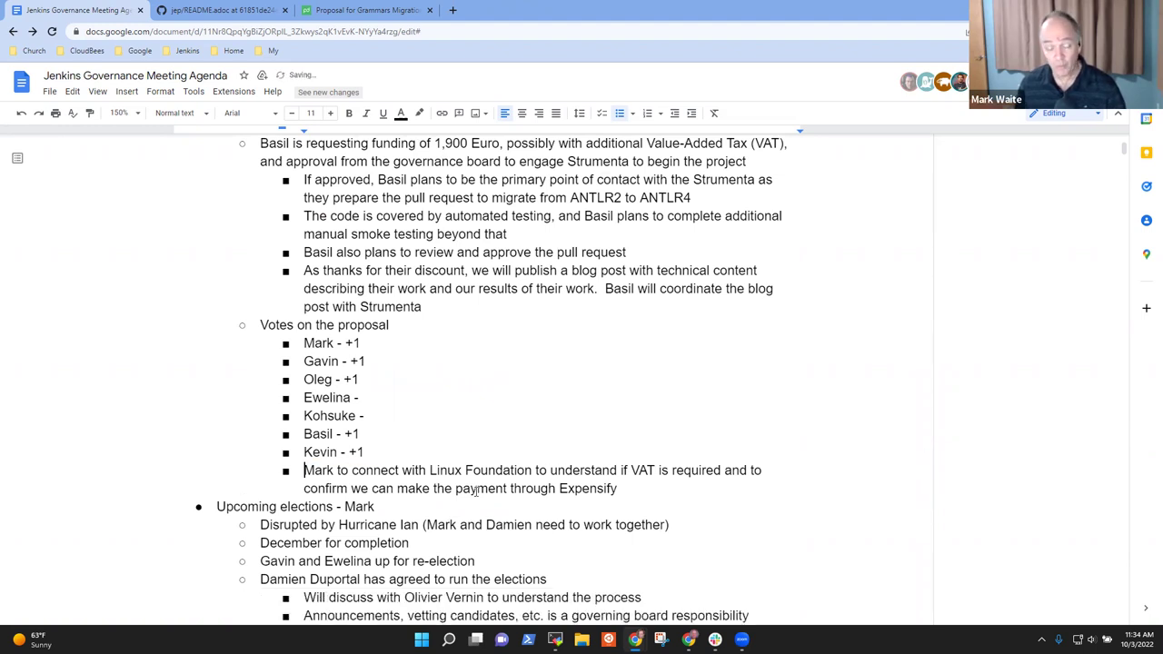
Select the Linux Foundation VAT and Expensify bullet and the word VAT, then deselect.
{"action": "key", "text": "shift+Up"}
{"action": "key", "text": "shift+Up"}
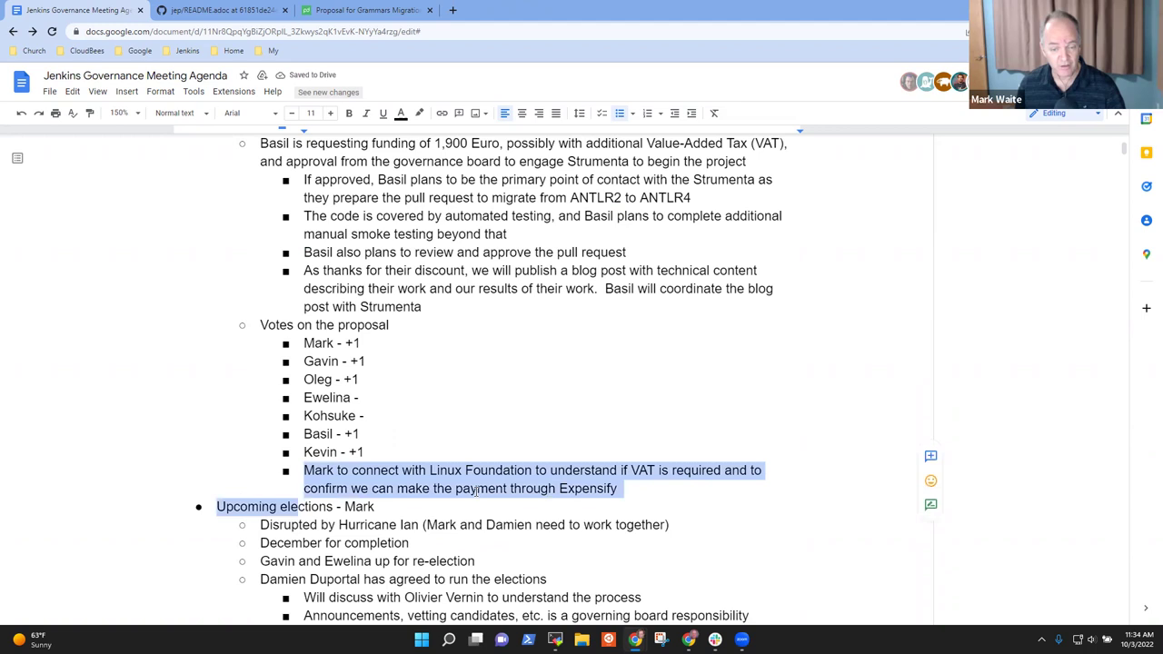
{"action": "key", "text": "shift+Left"}
{"action": "key", "text": "shift+Left"}
{"action": "key", "text": "shift+Left"}
{"action": "key", "text": "shift+Left"}
{"action": "key", "text": "shift+Left"}
{"action": "key", "text": "shift+Left"}
{"action": "key", "text": "shift+Left"}
{"action": "key", "text": "shift+Left"}
{"action": "key", "text": "shift+Left"}
{"action": "key", "text": "shift+Left"}
{"action": "key", "text": "shift+Left"}
{"action": "key", "text": "shift+Left"}
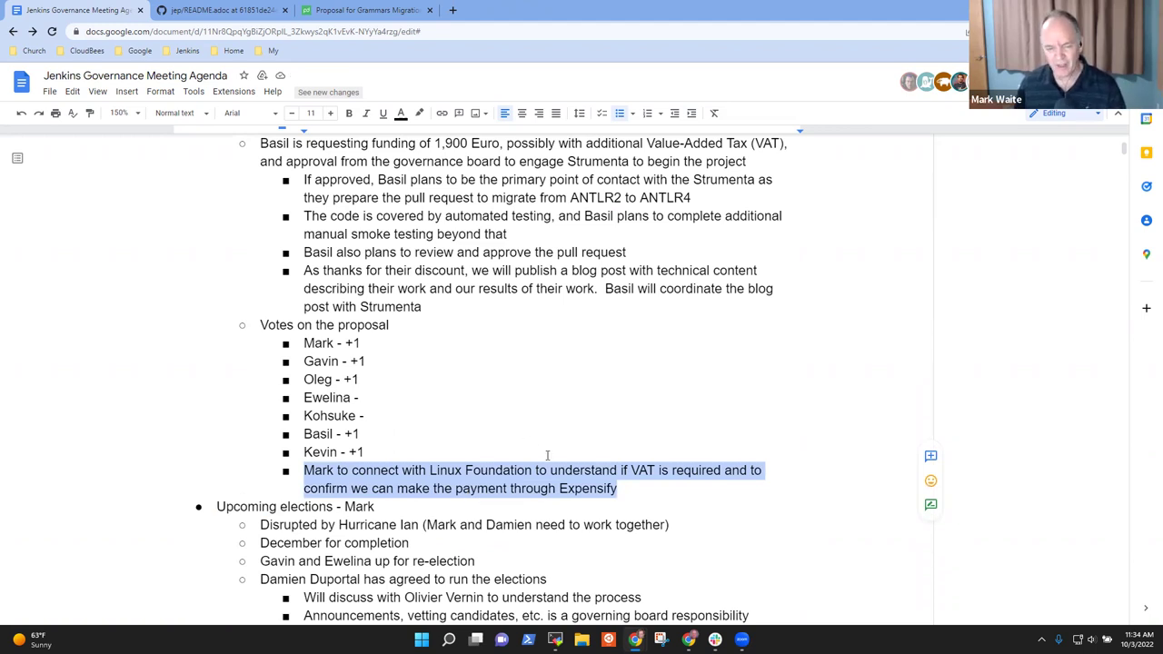
{"action": "left_click", "coordinate": [625, 470]}
{"action": "left_click", "coordinate": [638, 470]}
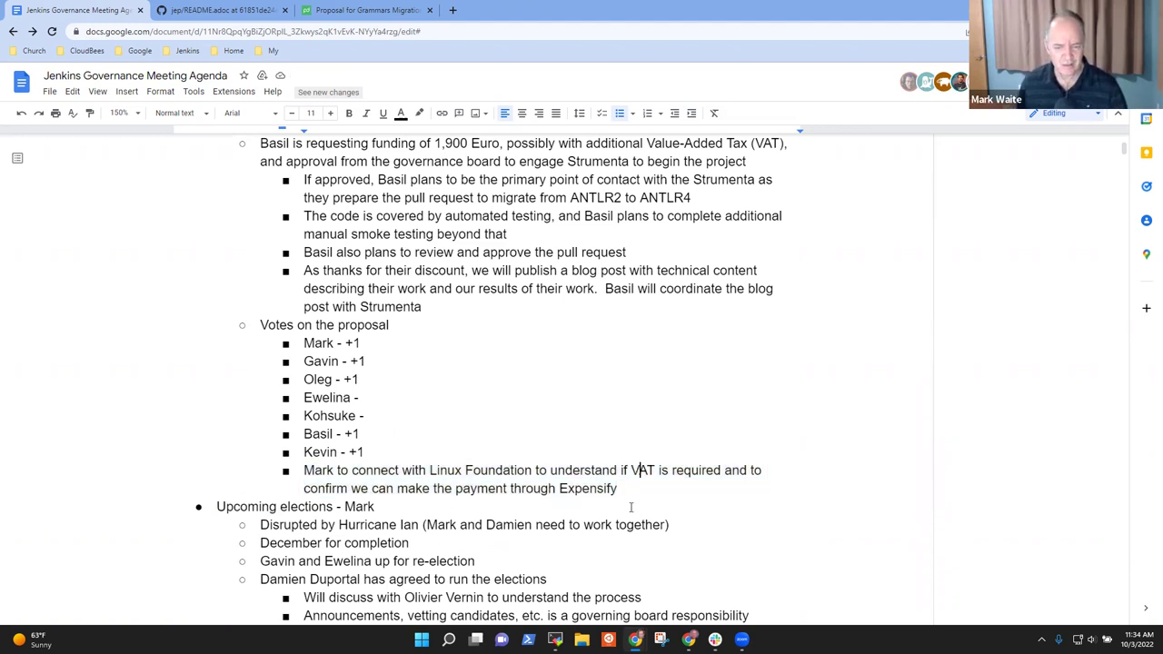
{"action": "key", "text": "ctrl+Left"}
{"action": "key", "text": "ctrl+shift+Right"}
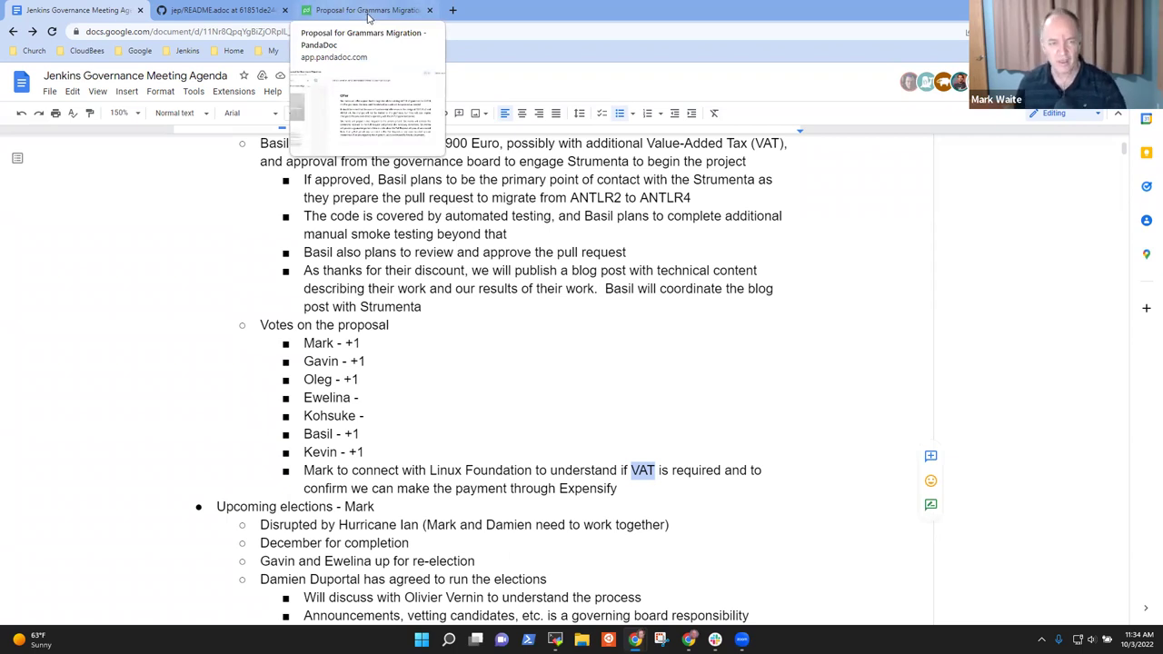
{"action": "left_click", "coordinate": [602, 471]}
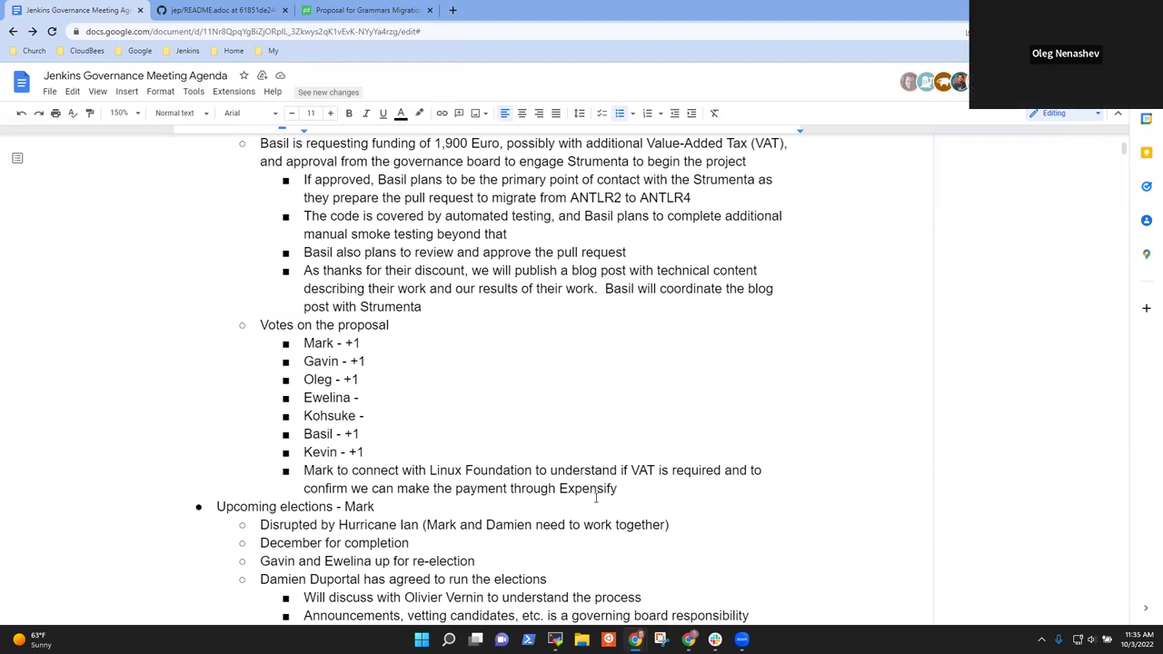
Add a nested sub-bullet 'Need to check that board members have approver permission on Expensify'.
{"action": "key", "text": "Down"}
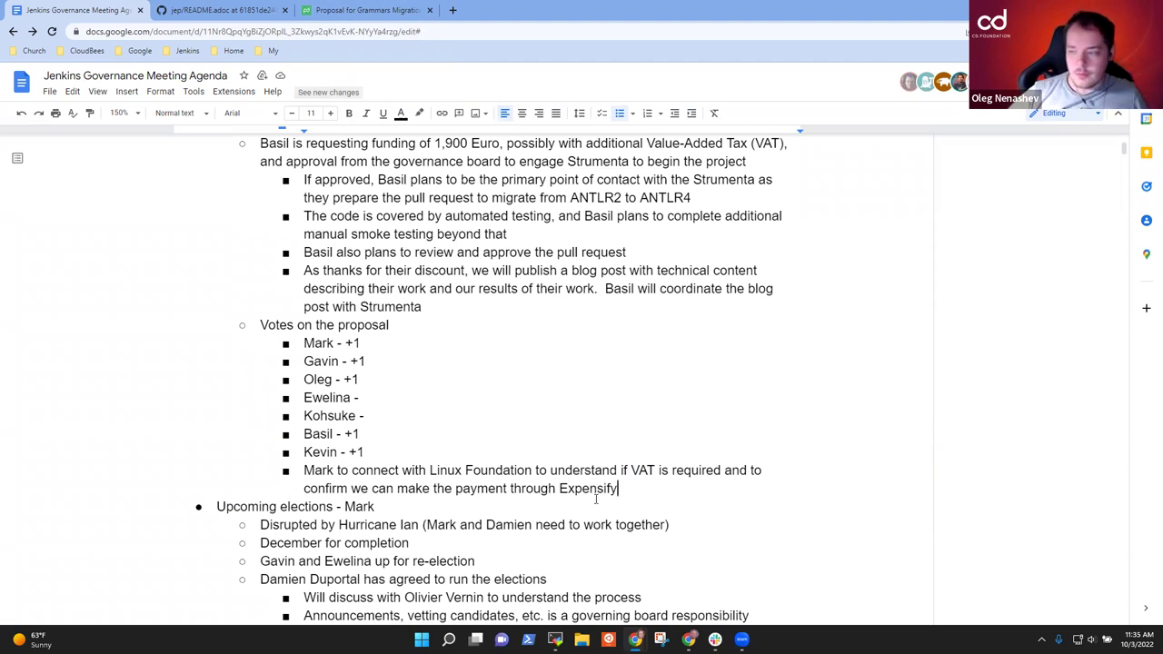
{"action": "key", "text": "Return"}
{"action": "type", "text": "Nee"}
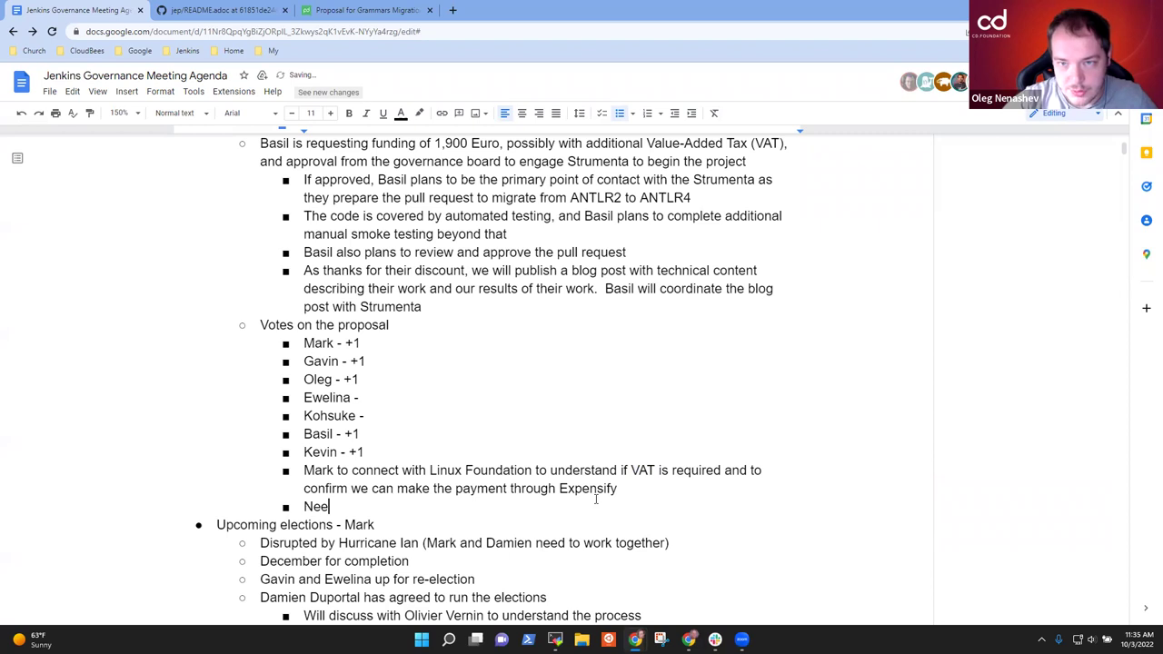
{"action": "type", "text": "d to check"}
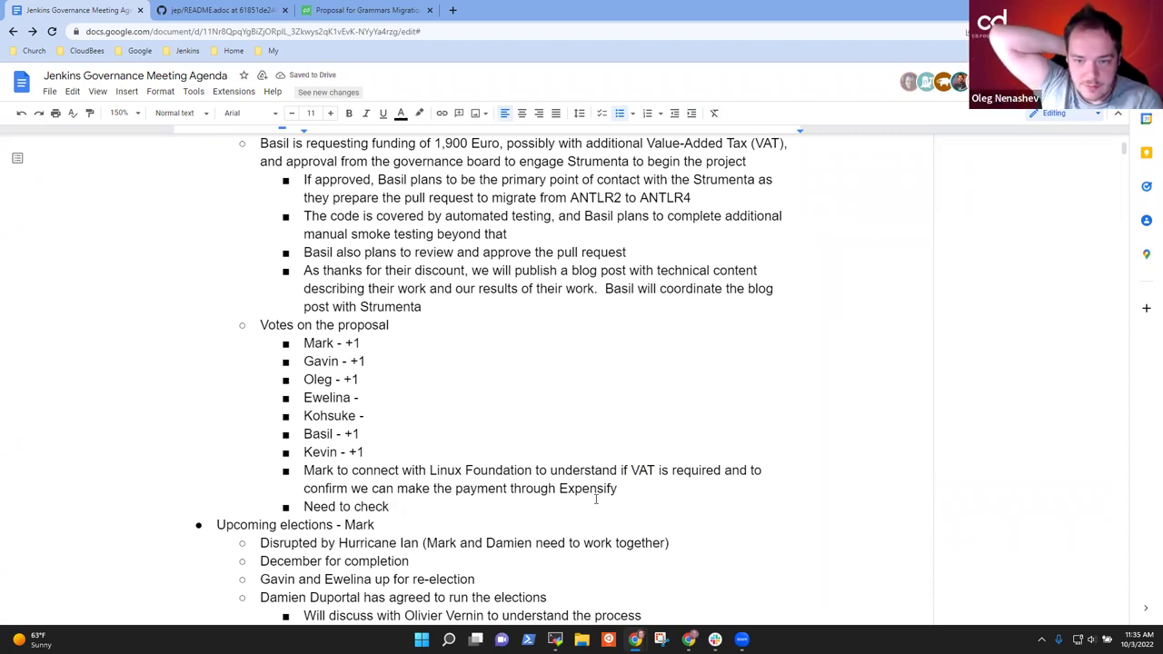
{"action": "type", "text": " that board "}
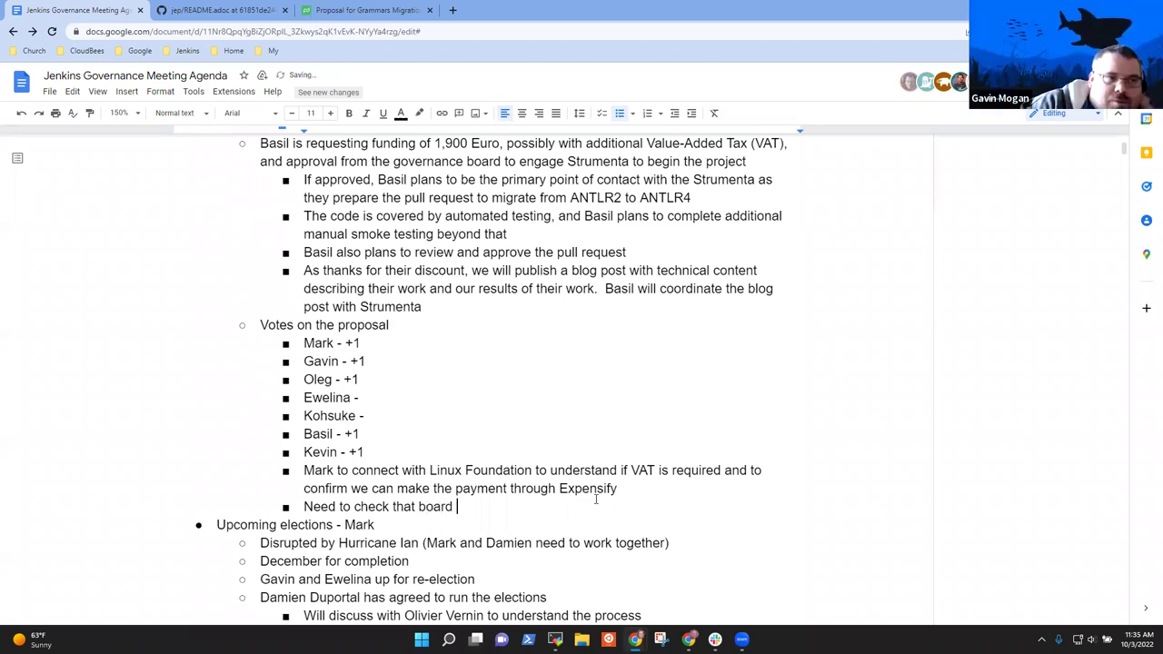
{"action": "type", "text": "members"}
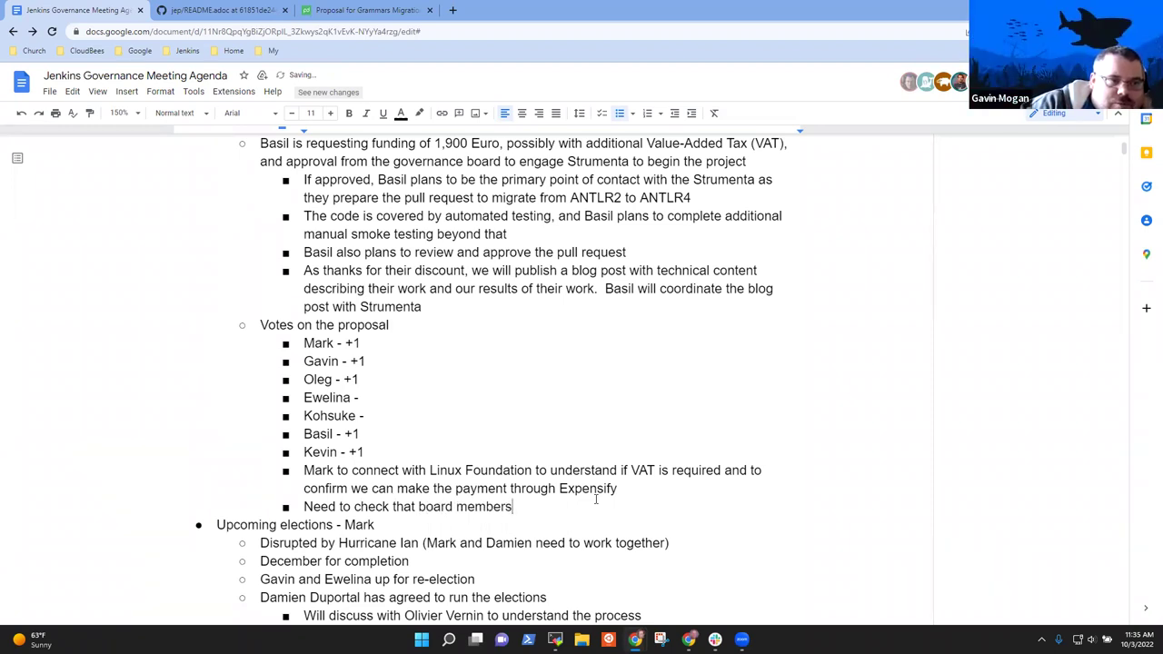
{"action": "type", "text": " have "}
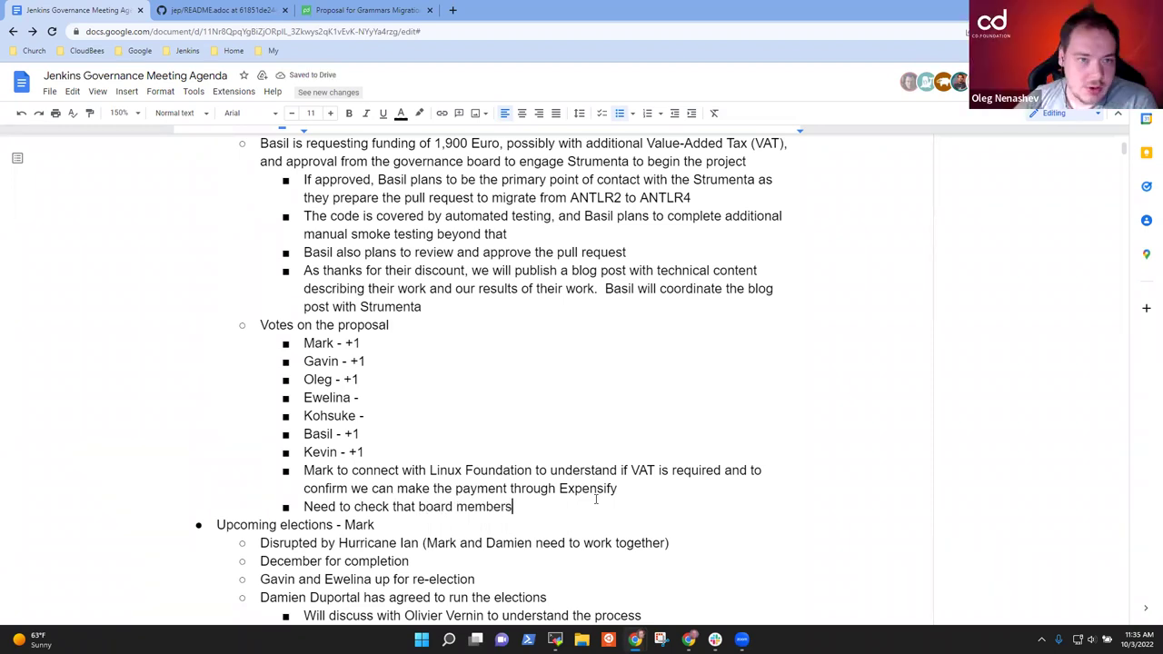
{"action": "type", "text": "permission"}
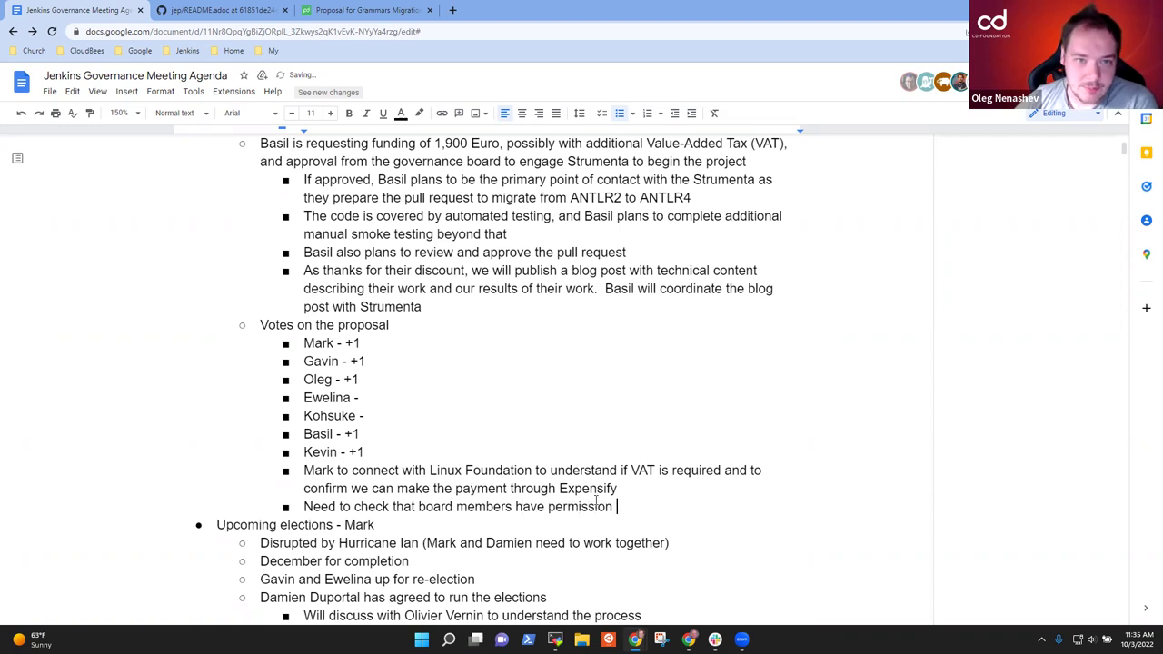
{"action": "key", "text": "ctrl+BackSpace"}
{"action": "type", "text": "approver "}
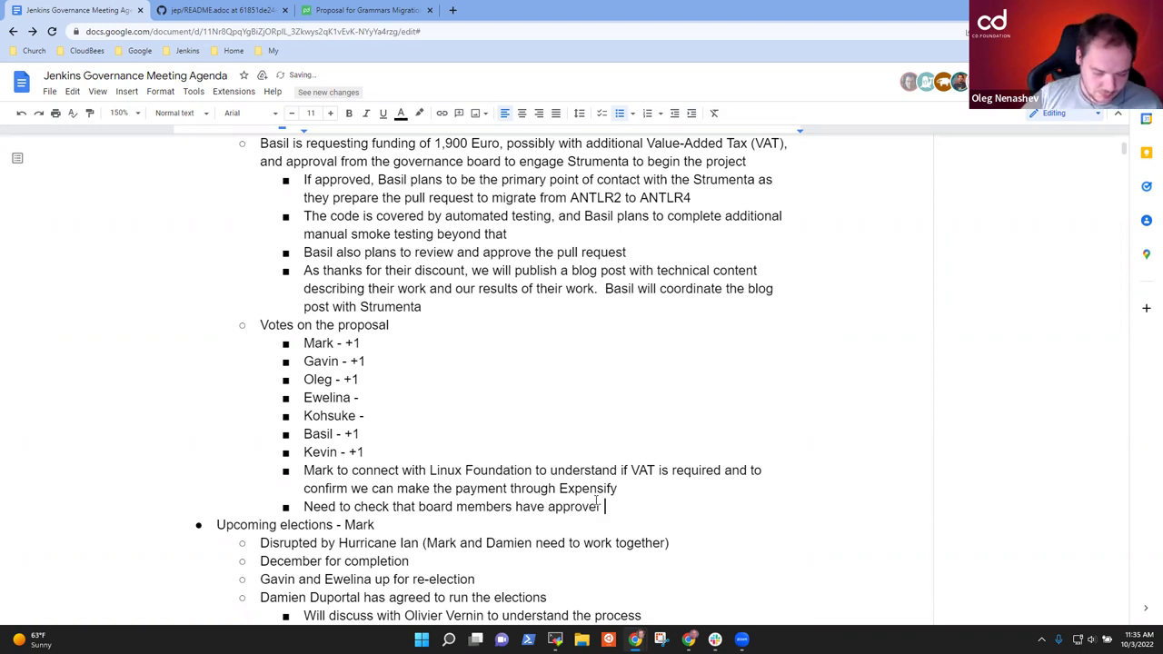
{"action": "type", "text": "permission on "}
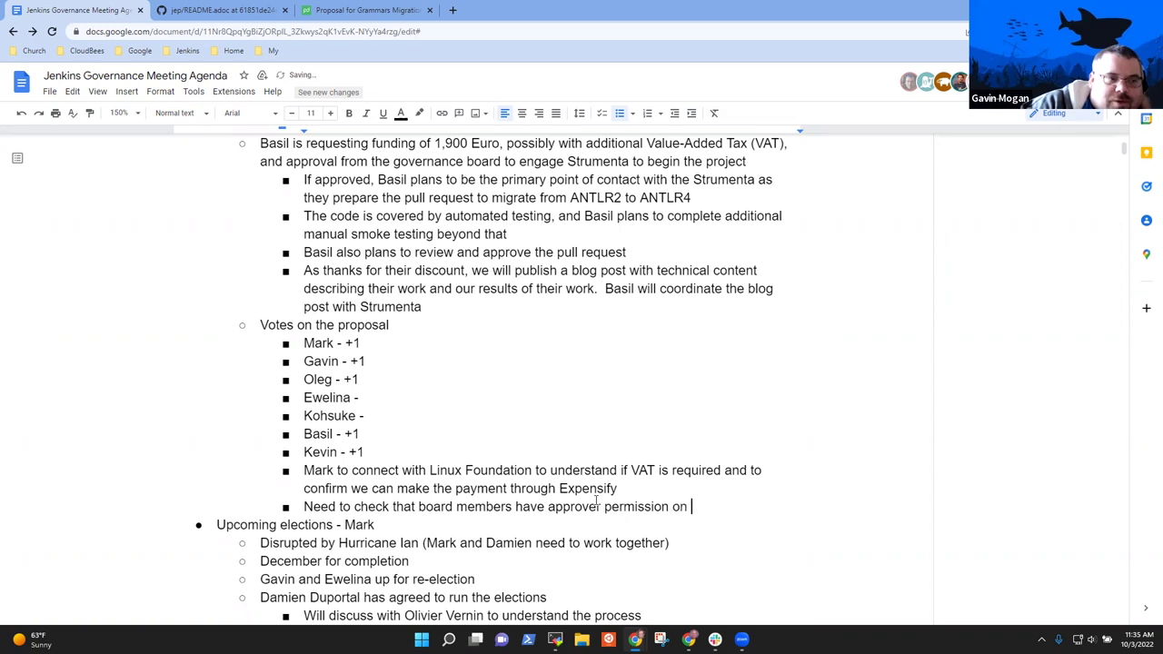
{"action": "type", "text": "Expensif"}
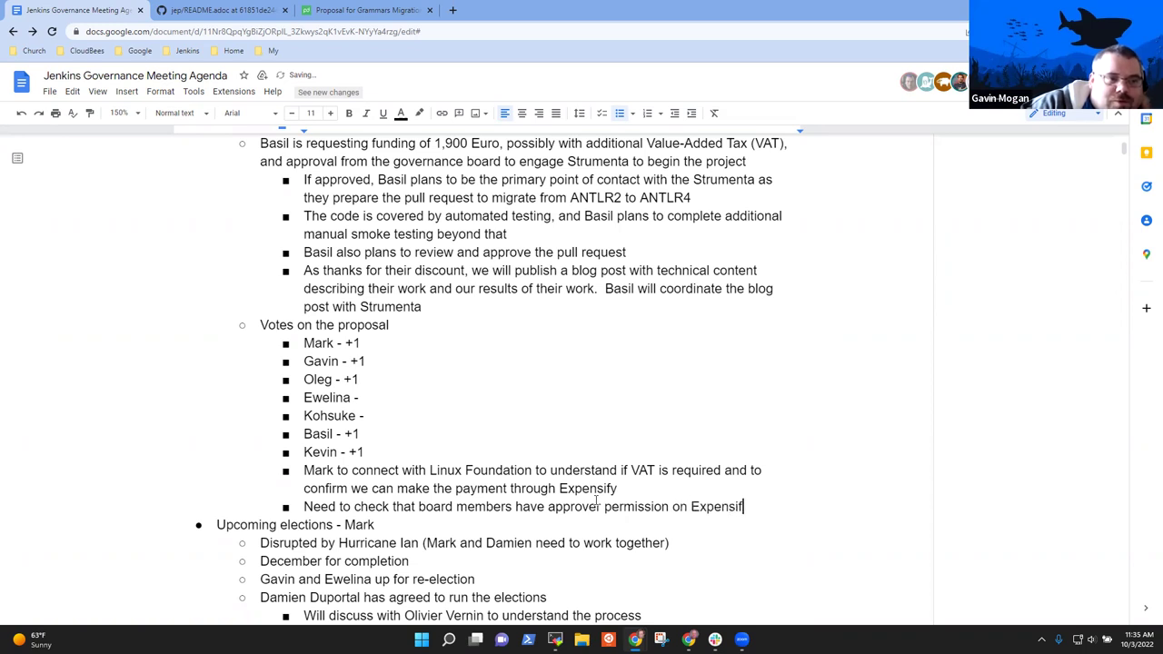
{"action": "type", "text": "y"}
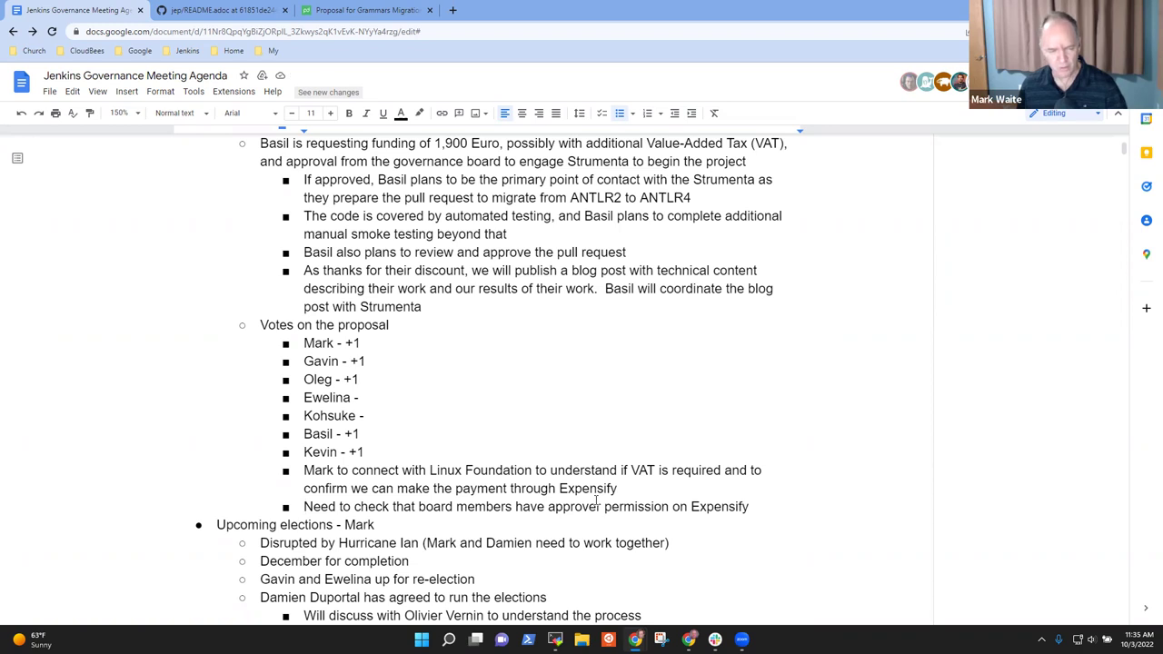
{"action": "key", "text": "Tab"}
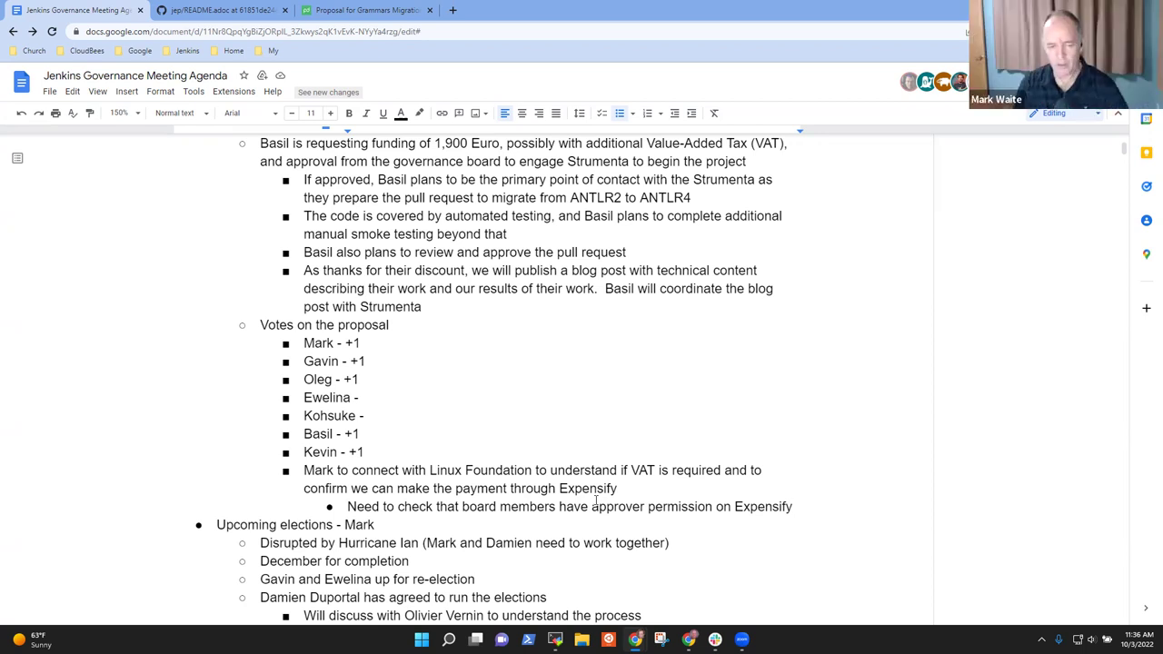
Add a sub-bullet that a board member has permission and approved a previous request.
{"action": "key", "text": "Return"}
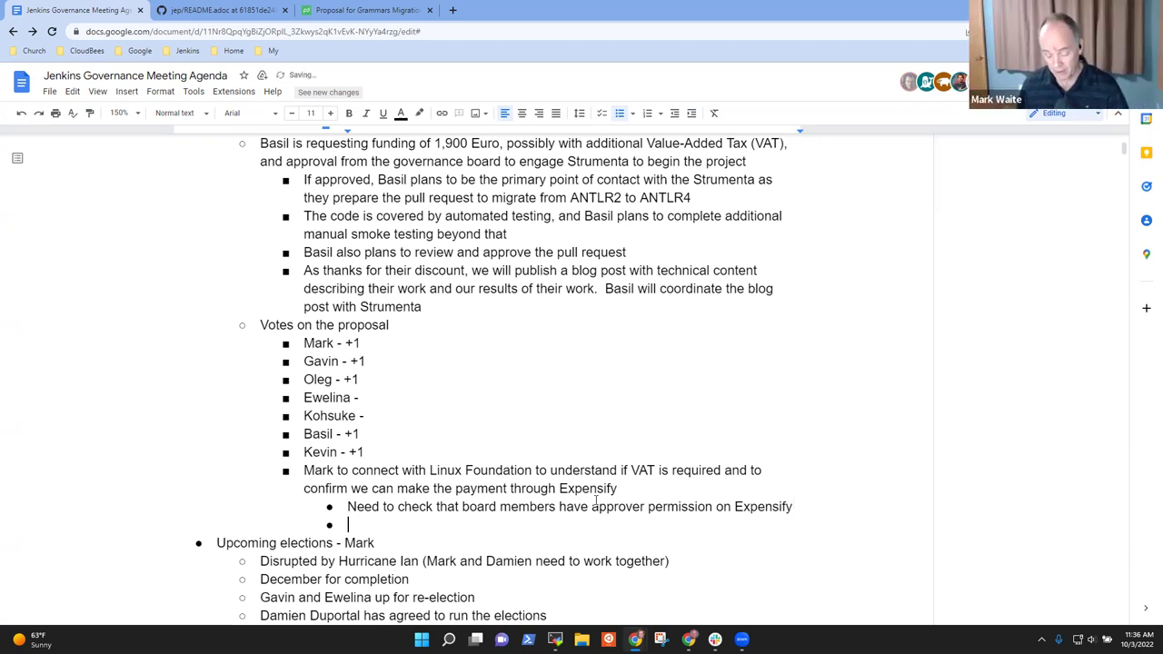
{"action": "type", "text": "Oleg Nenashev has permissio"}
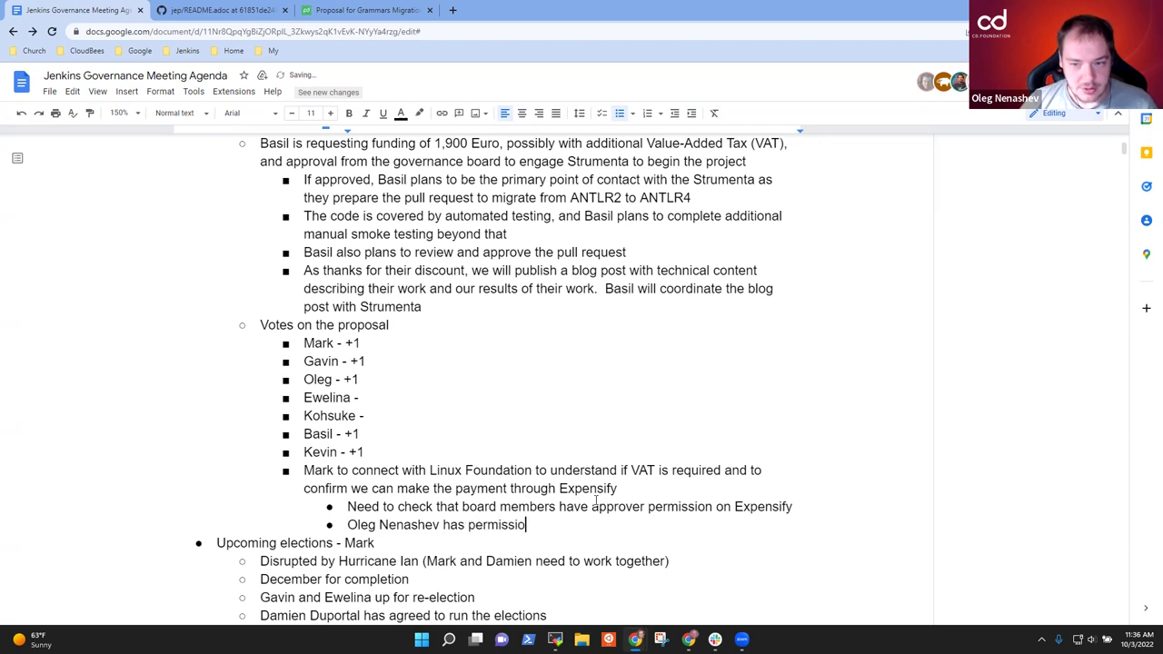
{"action": "type", "text": "n, ap"}
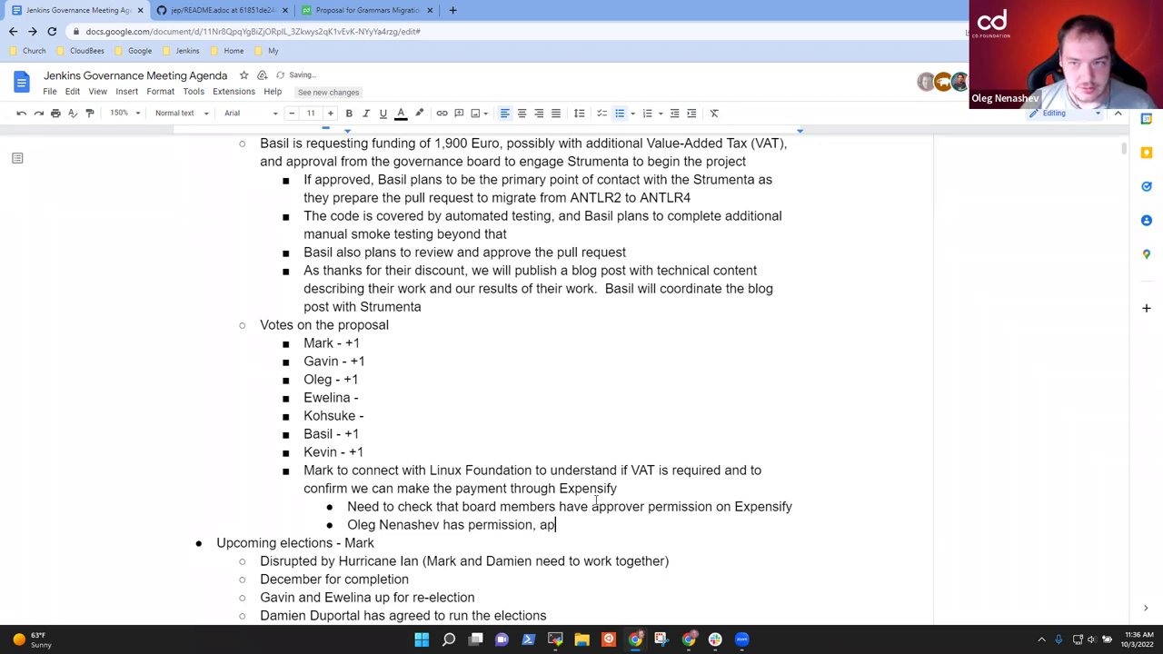
{"action": "type", "text": "proved a "}
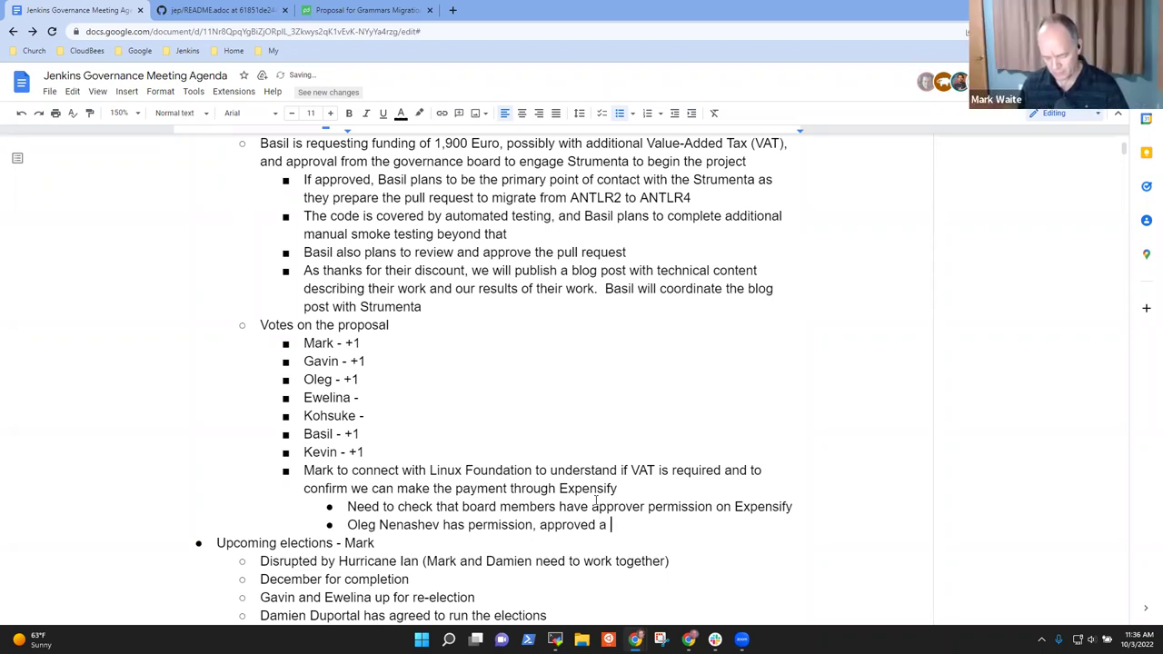
{"action": "type", "text": "previous request"}
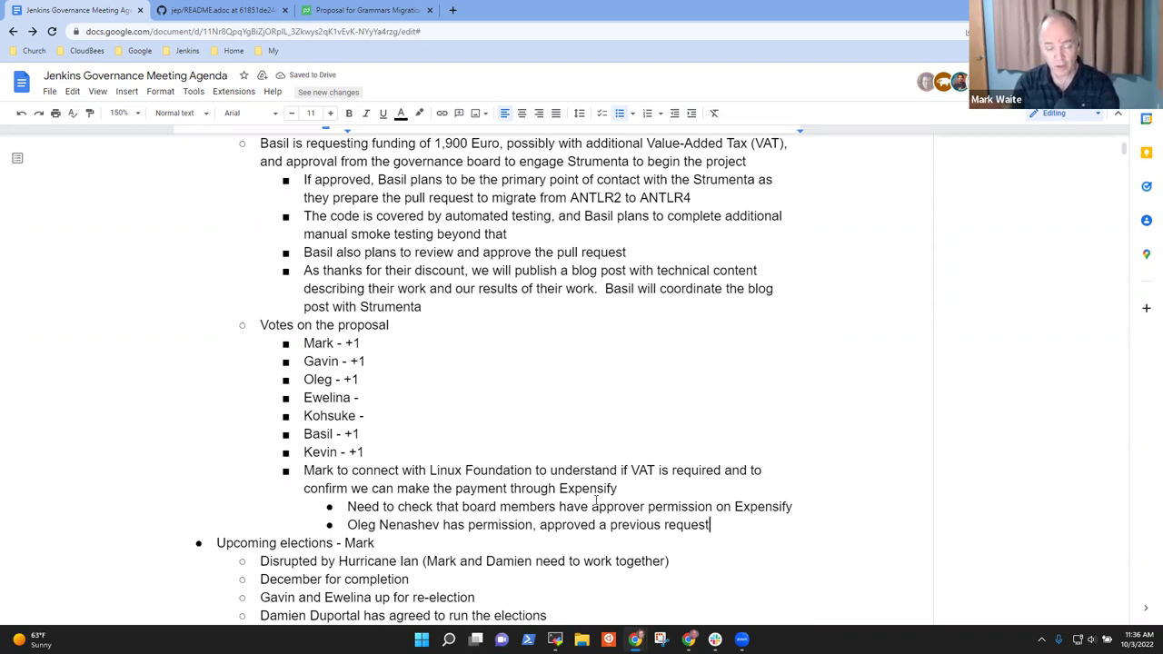
{"action": "key", "text": "shift+Home"}
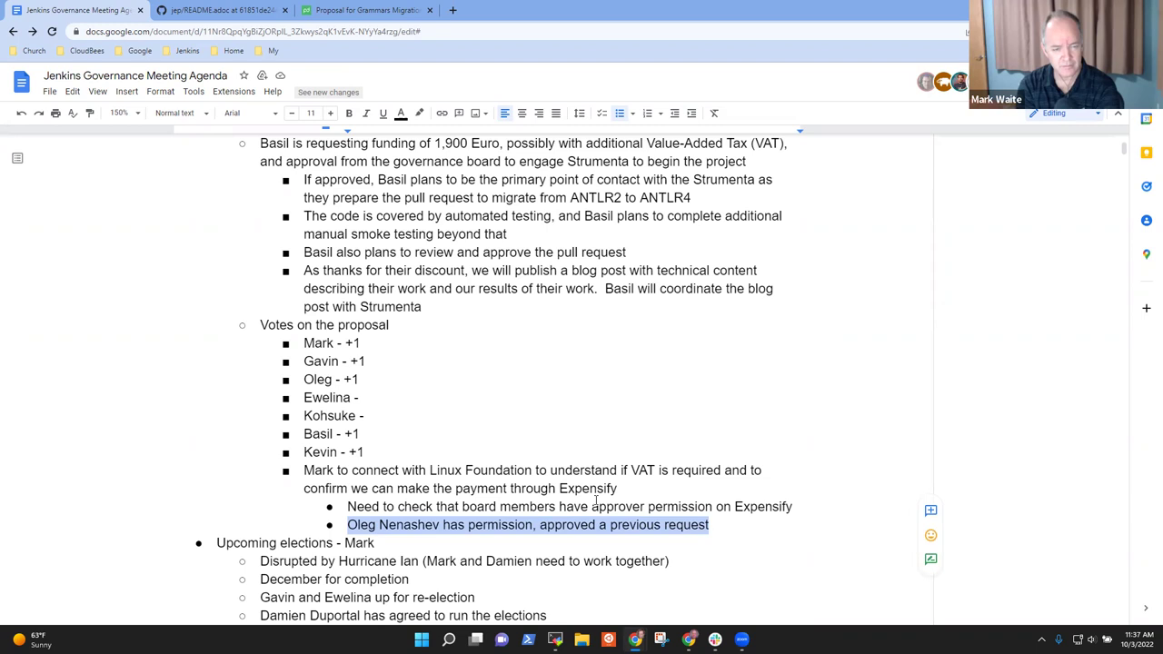
{"action": "left_click", "coordinate": [595, 499]}
{"action": "scroll", "coordinate": [595, 499], "scroll_direction": "down", "scroll_amount": 5}
{"action": "key", "text": "Up"}
{"action": "key", "text": "Up"}
{"action": "key", "text": "Up"}
{"action": "key", "text": "Up"}
{"action": "key", "text": "Up"}
{"action": "key", "text": "Up"}
{"action": "key", "text": "Up"}
{"action": "key", "text": "Up"}
{"action": "key", "text": "Up"}
{"action": "key", "text": "Up"}
{"action": "key", "text": "Up"}
{"action": "key", "text": "Up"}
{"action": "key", "text": "Up"}
{"action": "key", "text": "Up"}
{"action": "key", "text": "Up"}
{"action": "key", "text": "Up"}
{"action": "key", "text": "Up"}
{"action": "key", "text": "Up"}
{"action": "key", "text": "Up"}
{"action": "key", "text": "Up"}
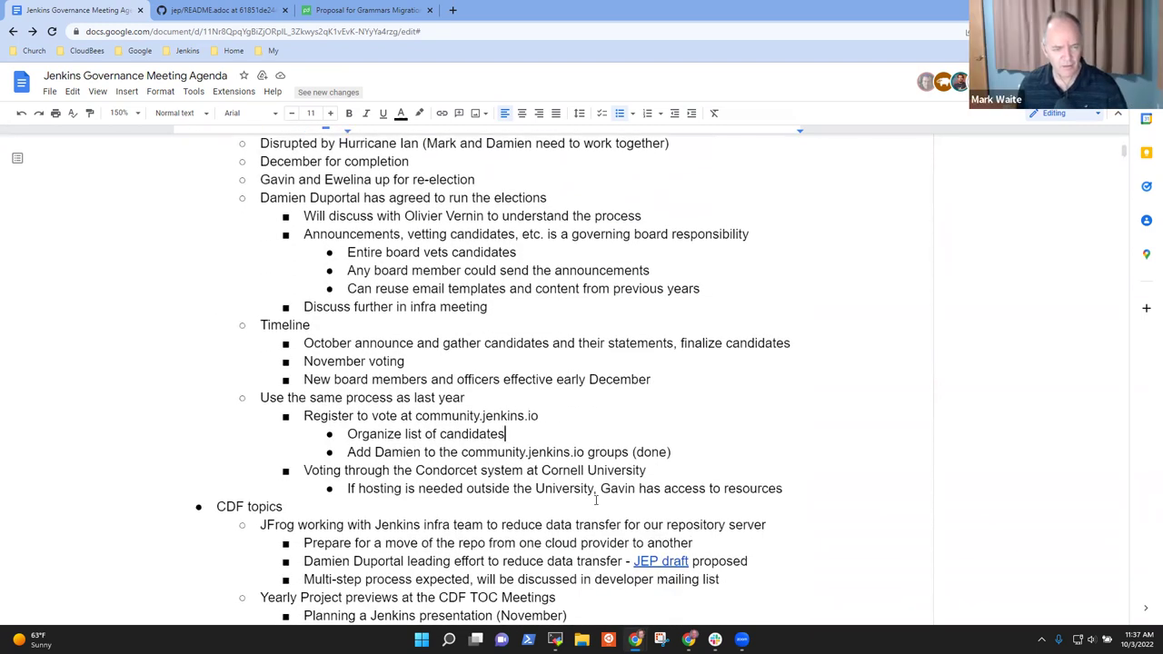
{"action": "key", "text": "Up"}
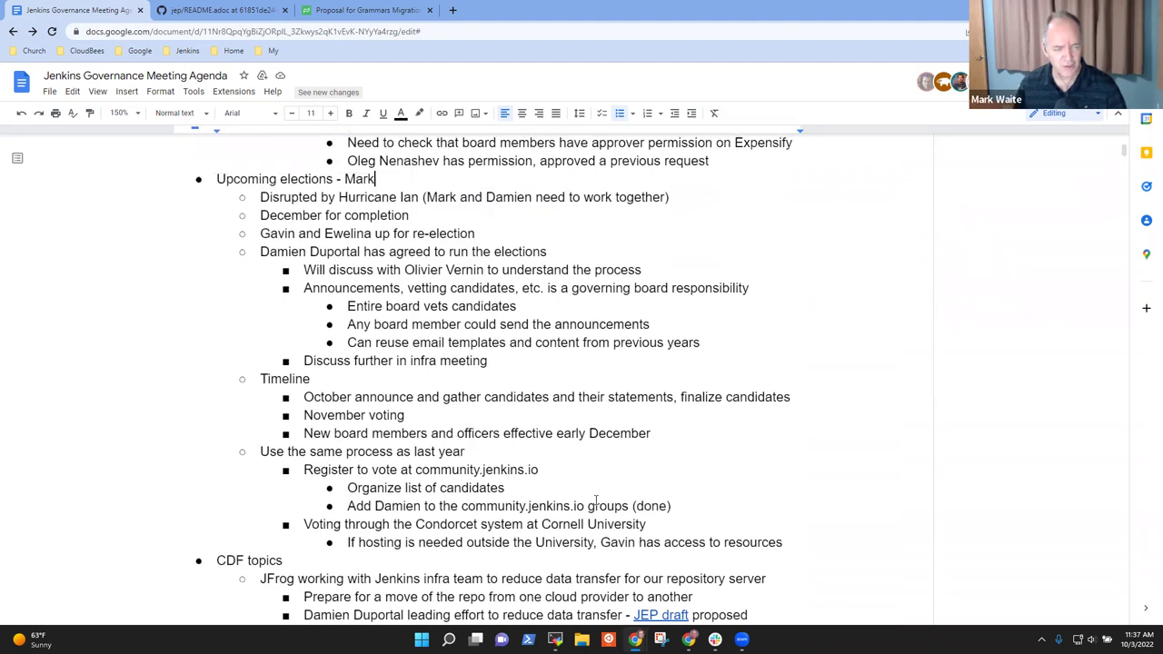
{"action": "key", "text": "shift+Home"}
{"action": "key", "text": "Down"}
{"action": "key", "text": "Home"}
{"action": "key", "text": "shift+End"}
{"action": "key", "text": "Down"}
{"action": "key", "text": "Down"}
{"action": "key", "text": "Down"}
{"action": "key", "text": "Down"}
{"action": "key", "text": "Down"}
{"action": "key", "text": "Down"}
{"action": "key", "text": "Down"}
{"action": "key", "text": "Down"}
{"action": "key", "text": "Down"}
{"action": "key", "text": "Down"}
{"action": "key", "text": "Down"}
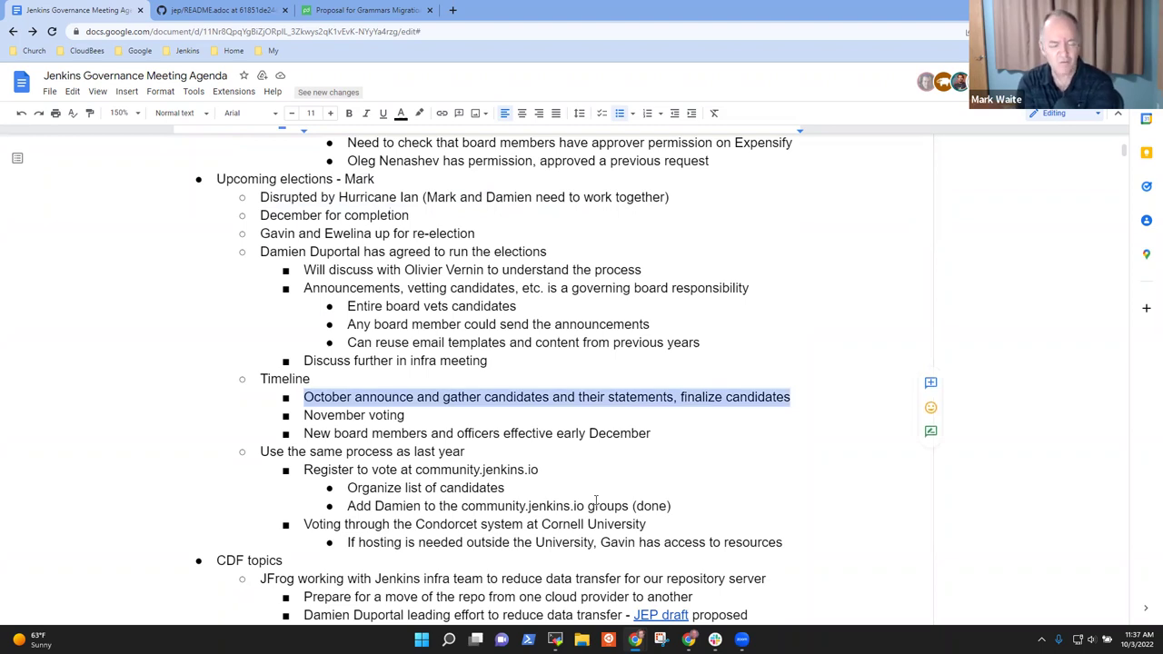
{"action": "key", "text": "Down"}
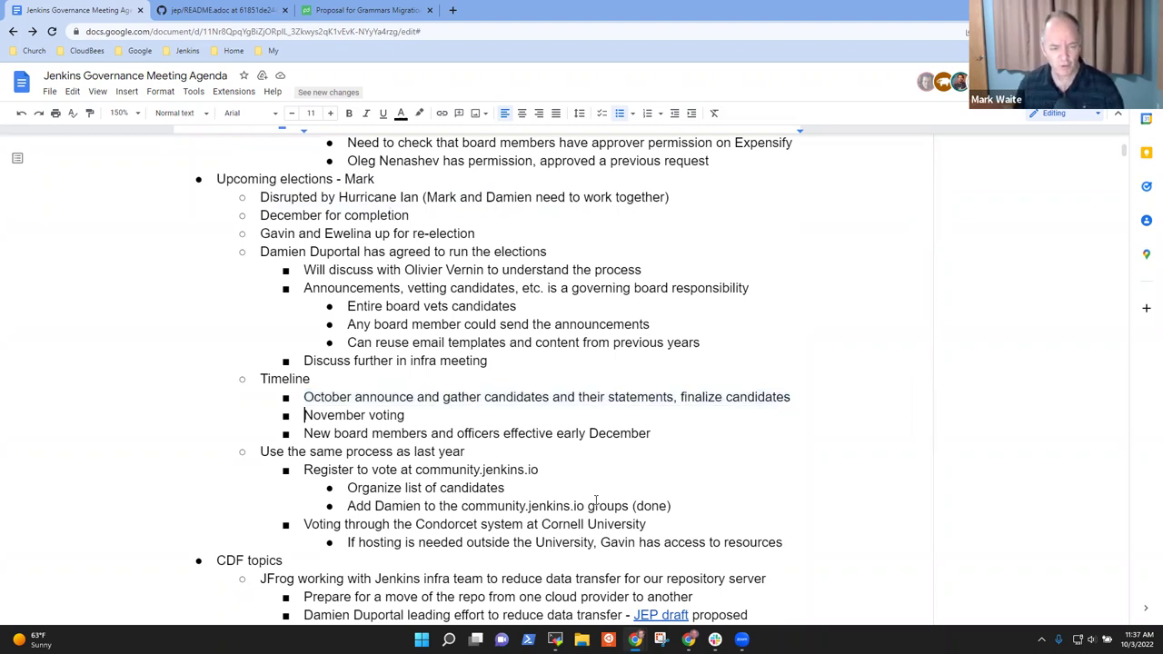
{"action": "key", "text": "Home"}
{"action": "key", "text": "shift+End"}
{"action": "key", "text": "Down"}
{"action": "key", "text": "shift+End"}
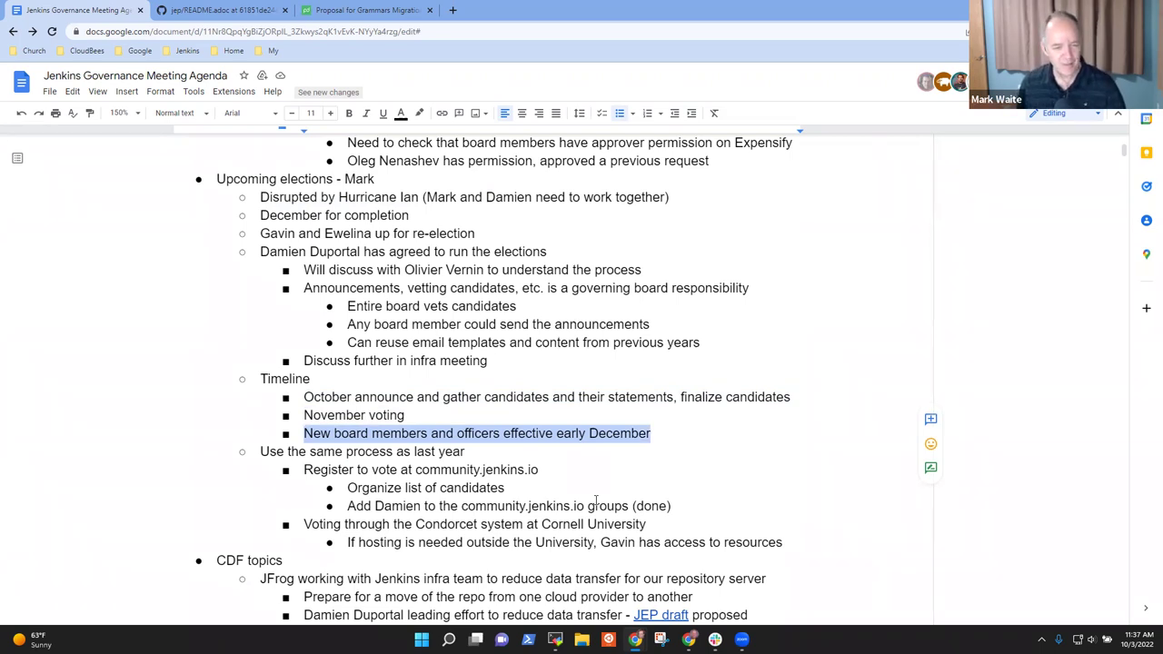
{"action": "key", "text": "Down"}
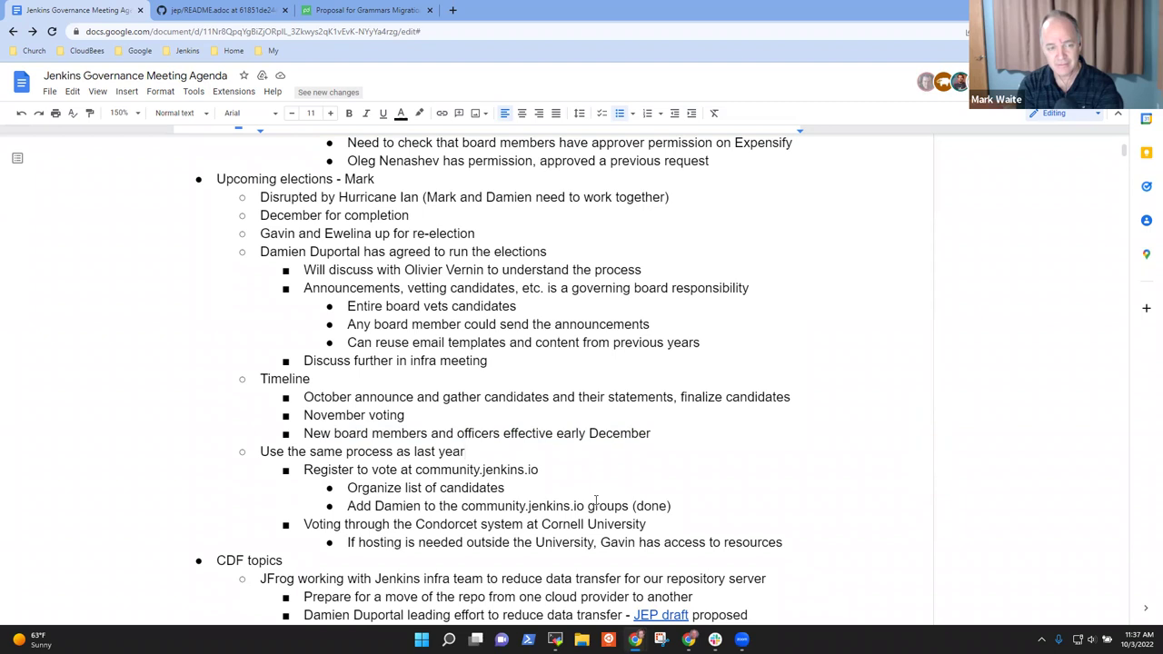
{"action": "scroll", "coordinate": [570, 505], "scroll_direction": "down", "scroll_amount": 1}
{"action": "scroll", "coordinate": [570, 505], "scroll_direction": "down", "scroll_amount": 4}
{"action": "left_click", "coordinate": [329, 218]}
{"action": "key", "text": "Up"}
{"action": "key", "text": "Down"}
{"action": "key", "text": "Home"}
{"action": "key", "text": "shift+End"}
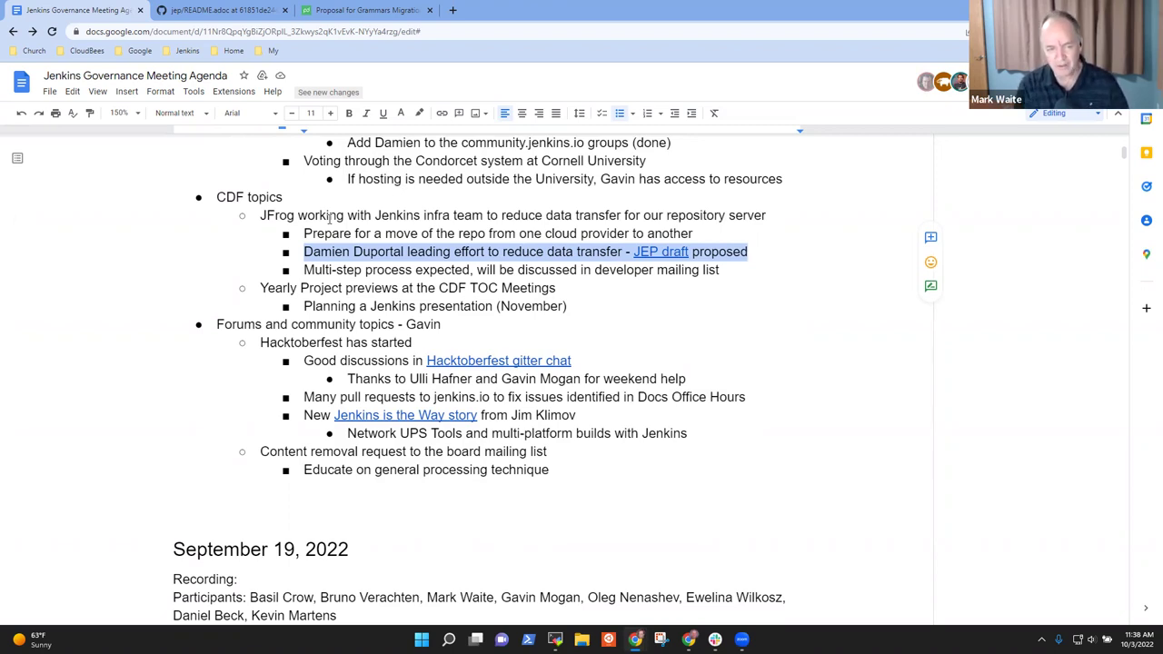
{"action": "left_click", "coordinate": [329, 217]}
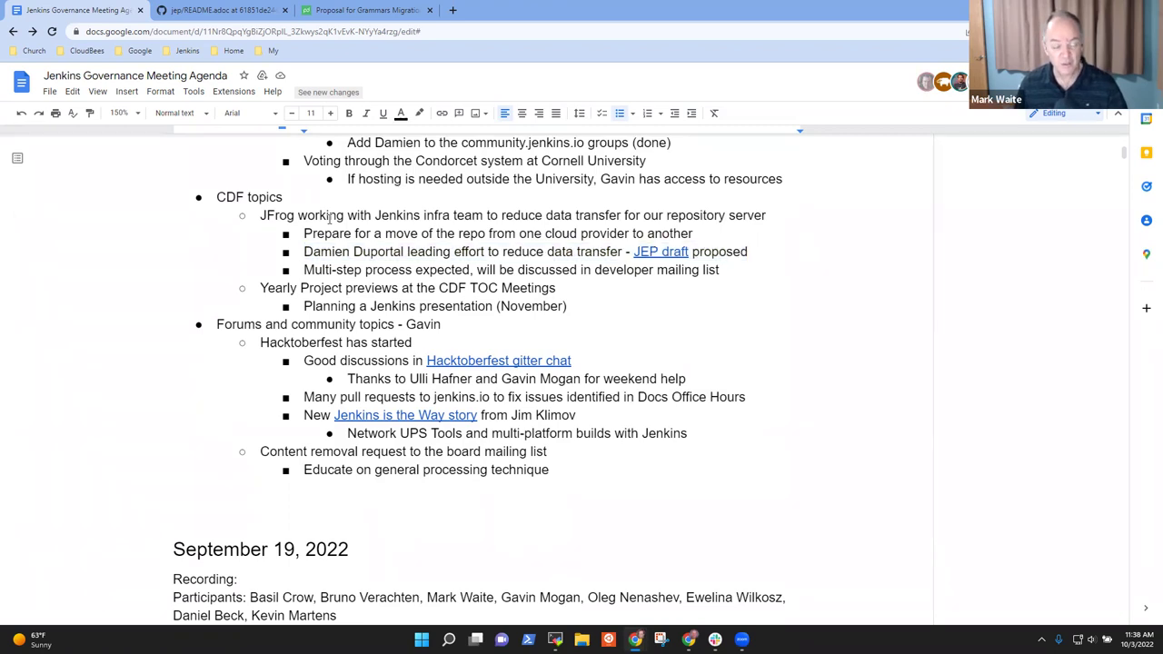
{"action": "key", "text": "shift+End"}
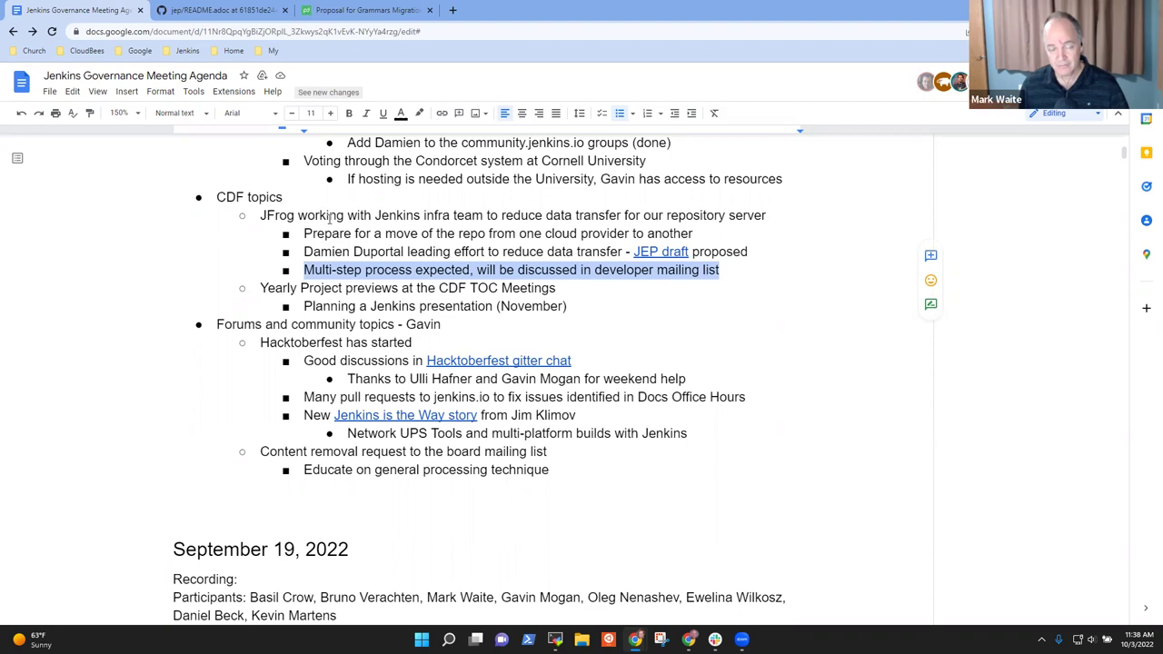
{"action": "left_click", "coordinate": [330, 218]}
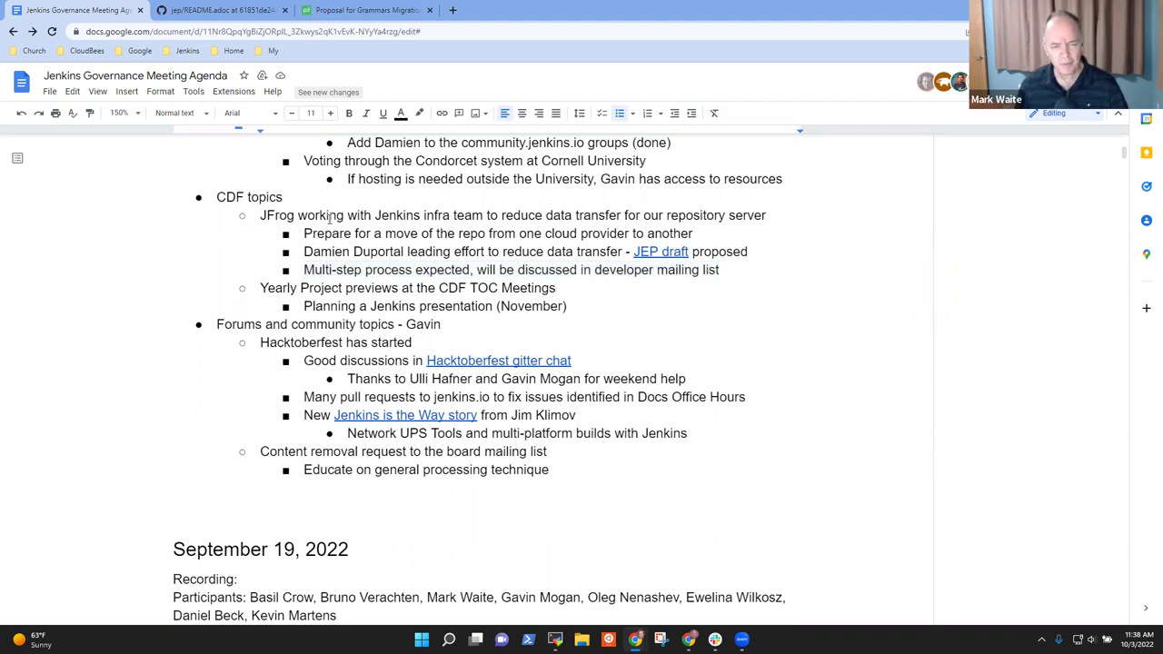
{"action": "key", "text": "Down"}
{"action": "key", "text": "Down"}
{"action": "key", "text": "Down"}
{"action": "key", "text": "Down"}
{"action": "key", "text": "Home"}
{"action": "key", "text": "shift+End"}
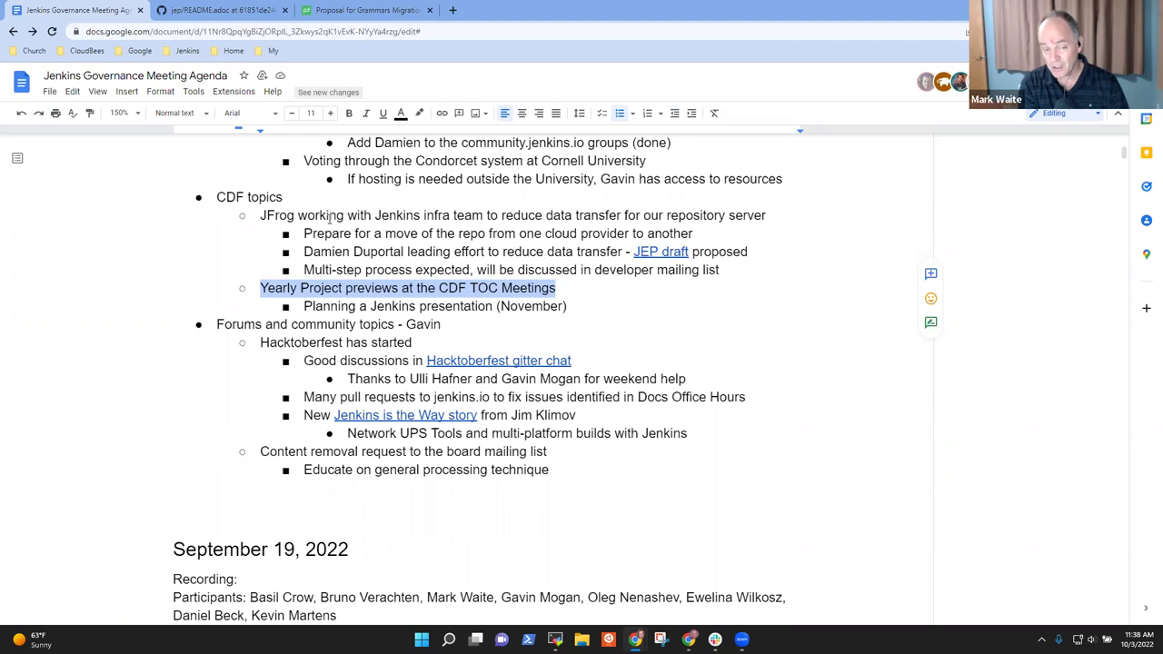
{"action": "key", "text": "Down"}
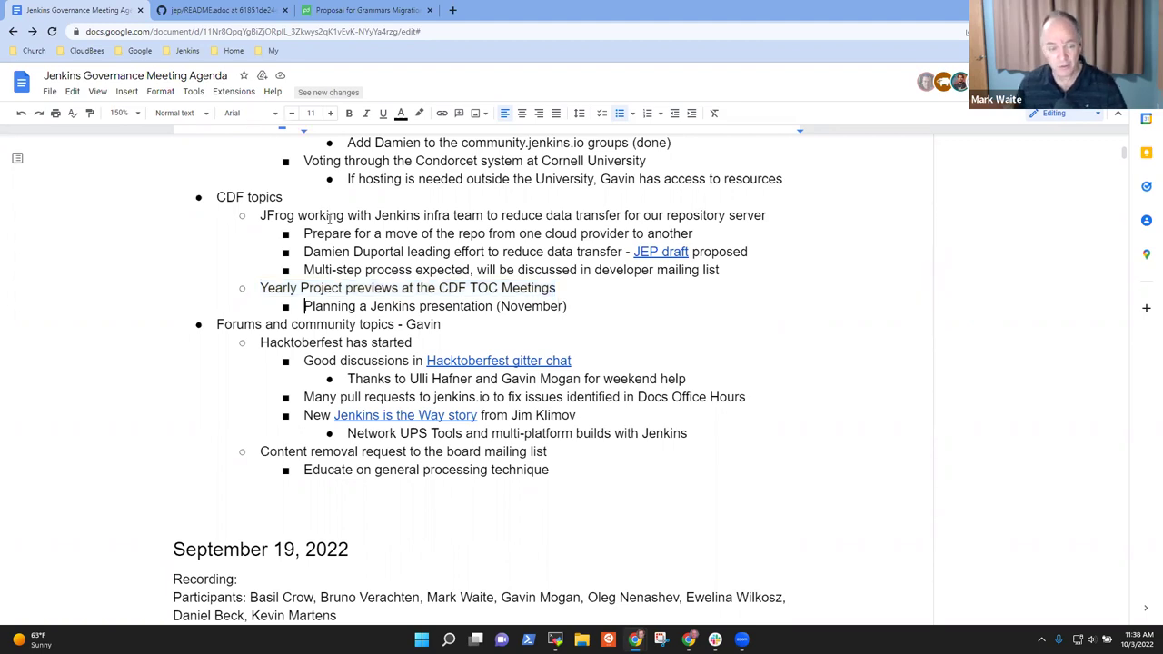
{"action": "key", "text": "shift+End"}
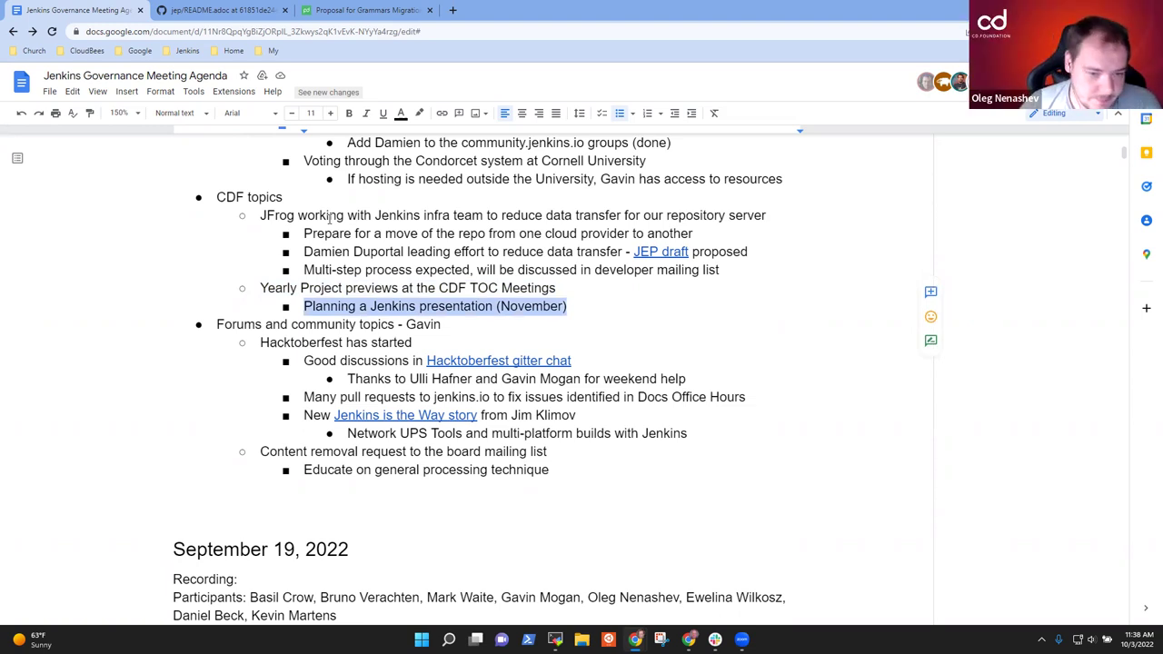
Add the bullet 'Prepare the presentation and present' below the presentation planning line.
{"action": "key", "text": "End"}
{"action": "key", "text": "Return"}
{"action": "type", "text": "Prepare the presentation and"}
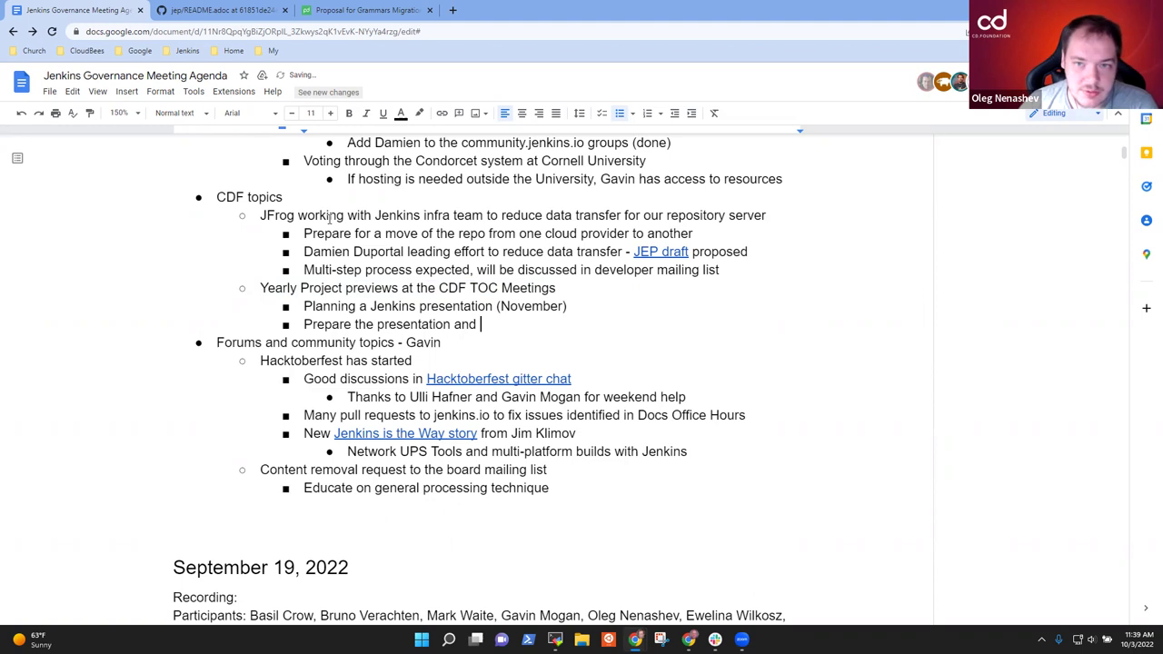
{"action": "key", "text": "ctrl+BackSpace"}
{"action": "type", "text": "and present"}
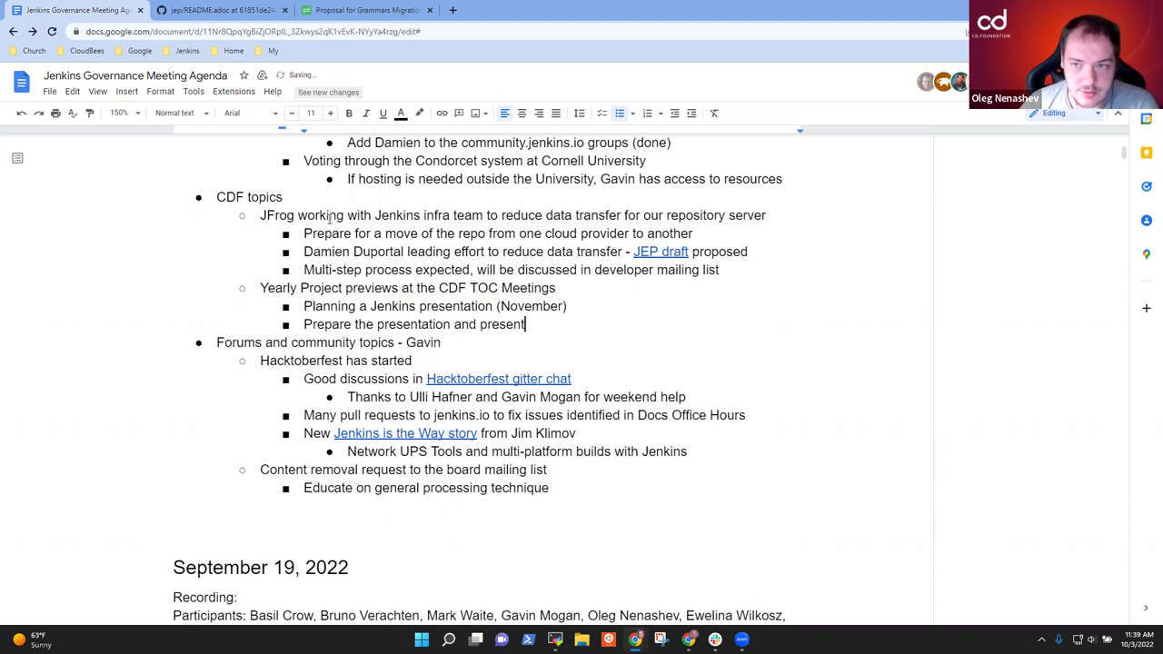
Add 'Currently preparing to graduate the Tekton project' with an indented security-review note.
{"action": "key", "text": "Return"}
{"action": "type", "text": "Occu"}
{"action": "key", "text": "ctrl+BackSpace"}
{"action": "type", "text": "Currently preparing to graduat"}
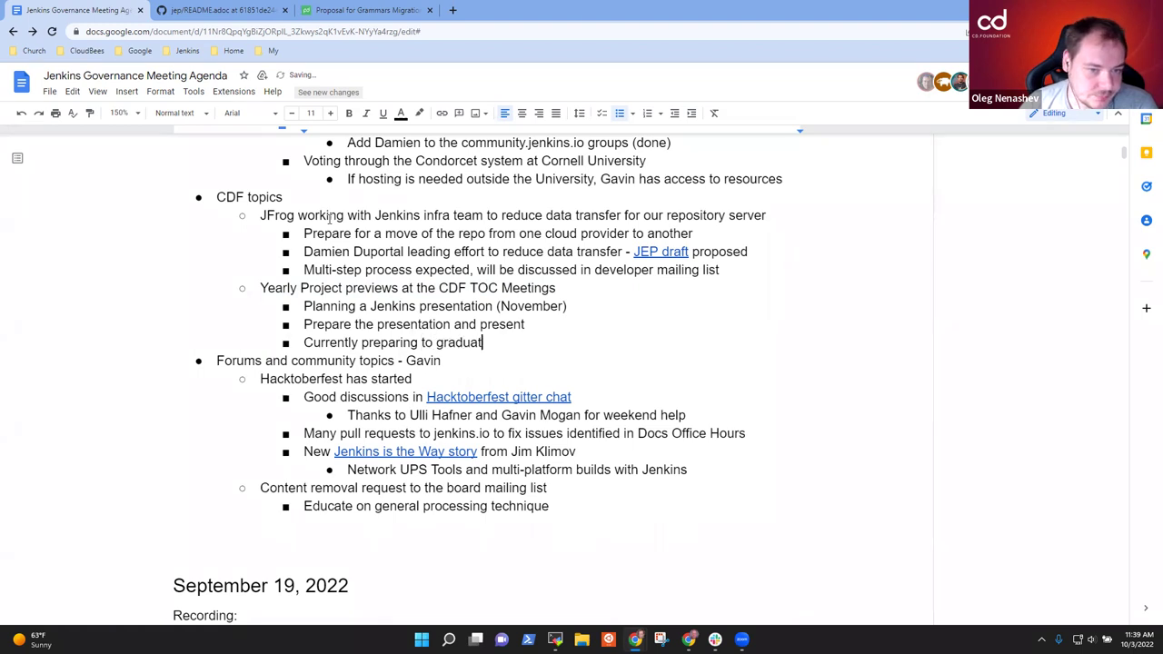
{"action": "type", "text": "e the Tekton por"}
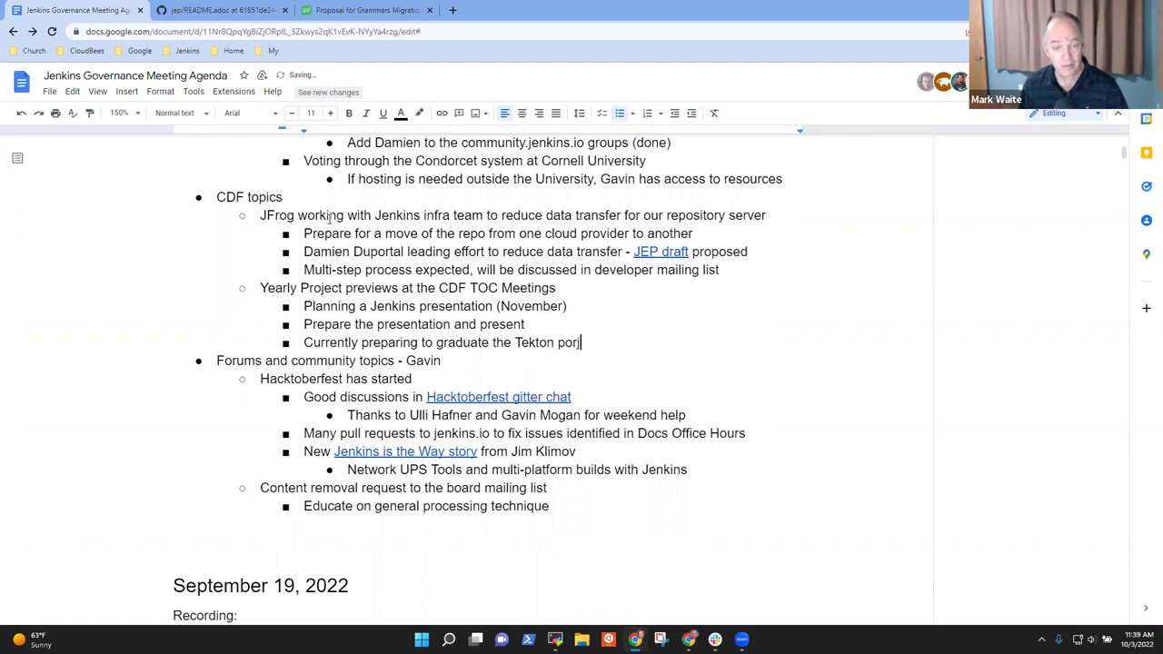
{"action": "key", "text": "BackSpace"}
{"action": "key", "text": "BackSpace"}
{"action": "type", "text": "roject"}
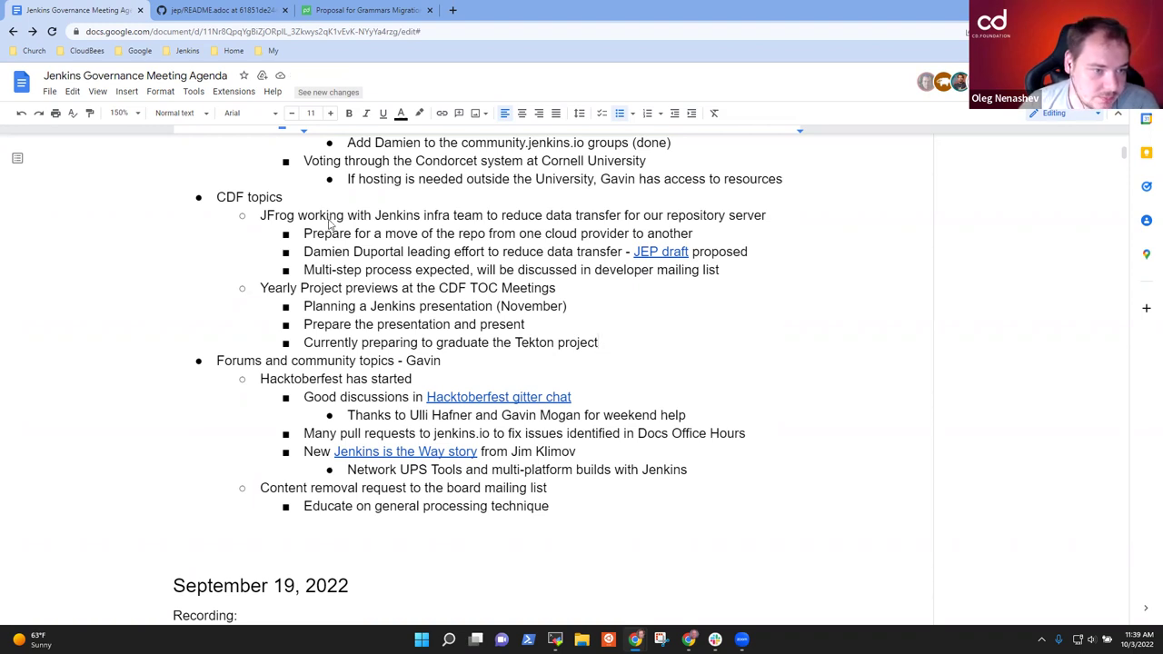
{"action": "key", "text": "Return"}
{"action": "key", "text": "Tab"}
{"action": "type", "text": "Some questions f"}
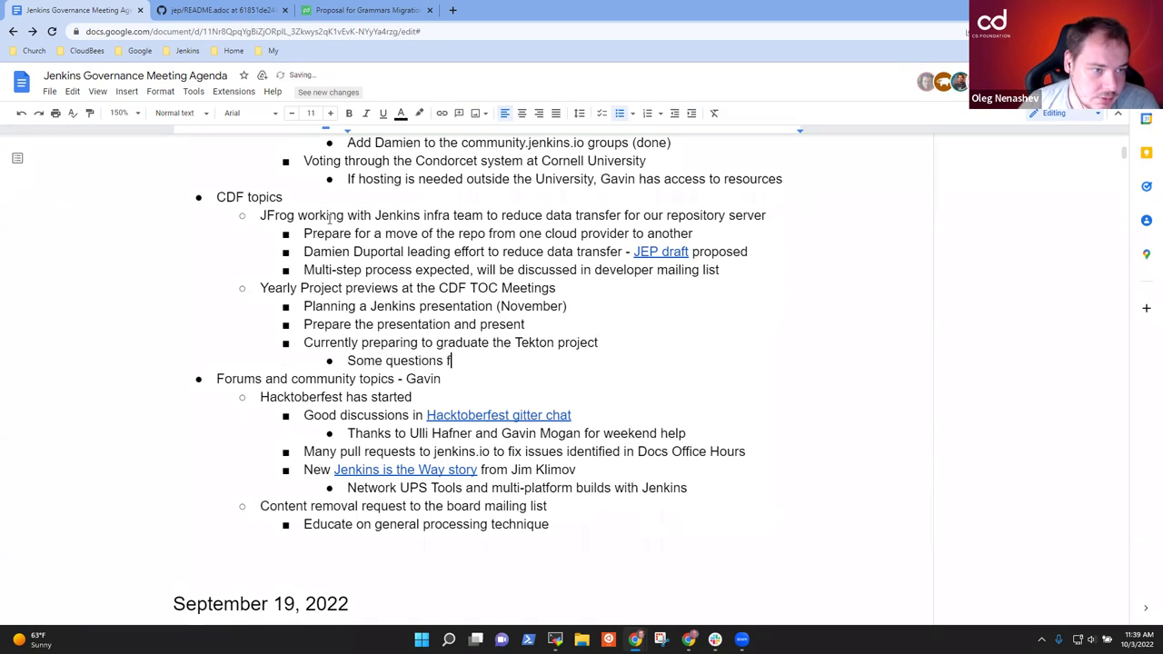
{"action": "type", "text": "or security "}
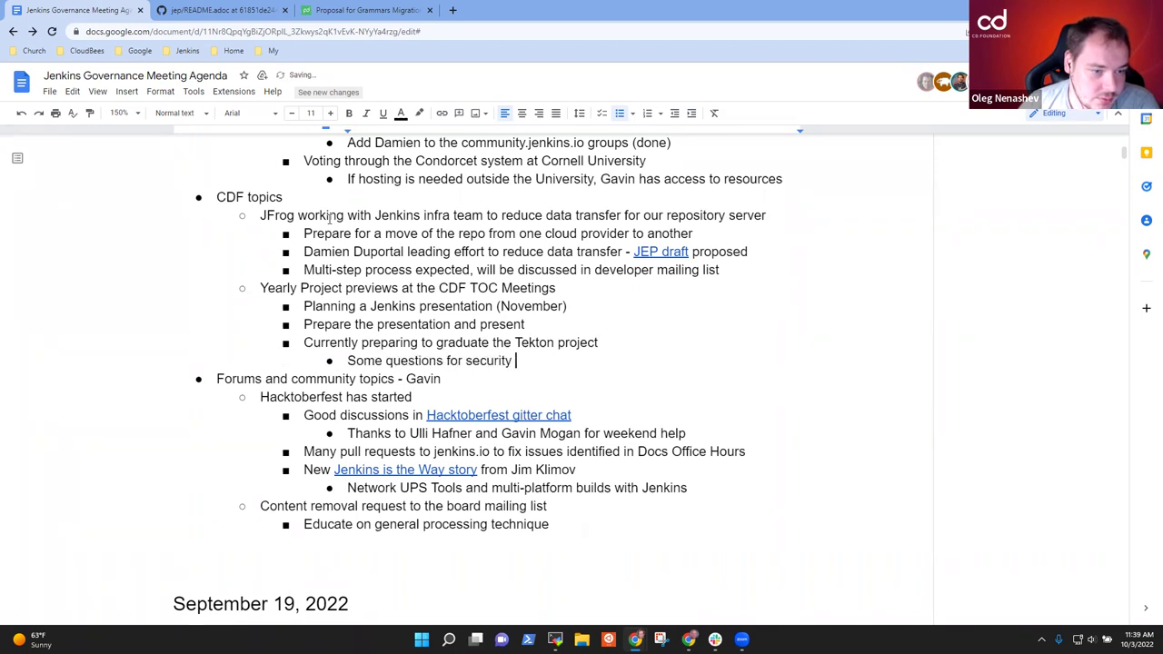
{"action": "type", "text": "review, "}
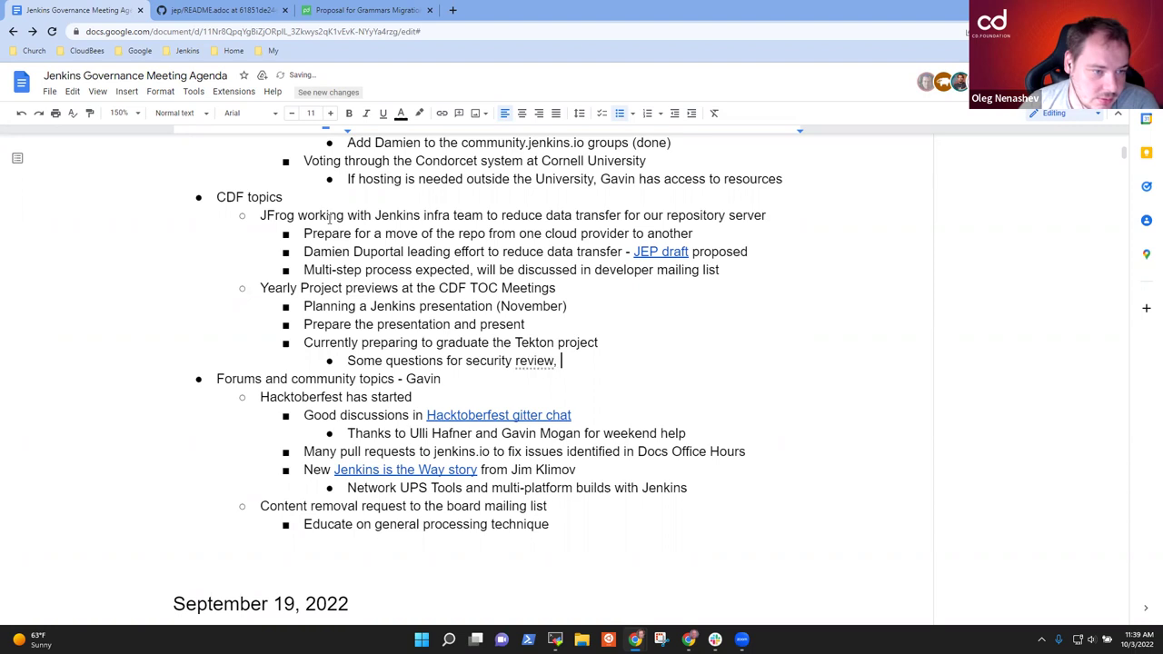
{"action": "type", "text": "proceeding"}
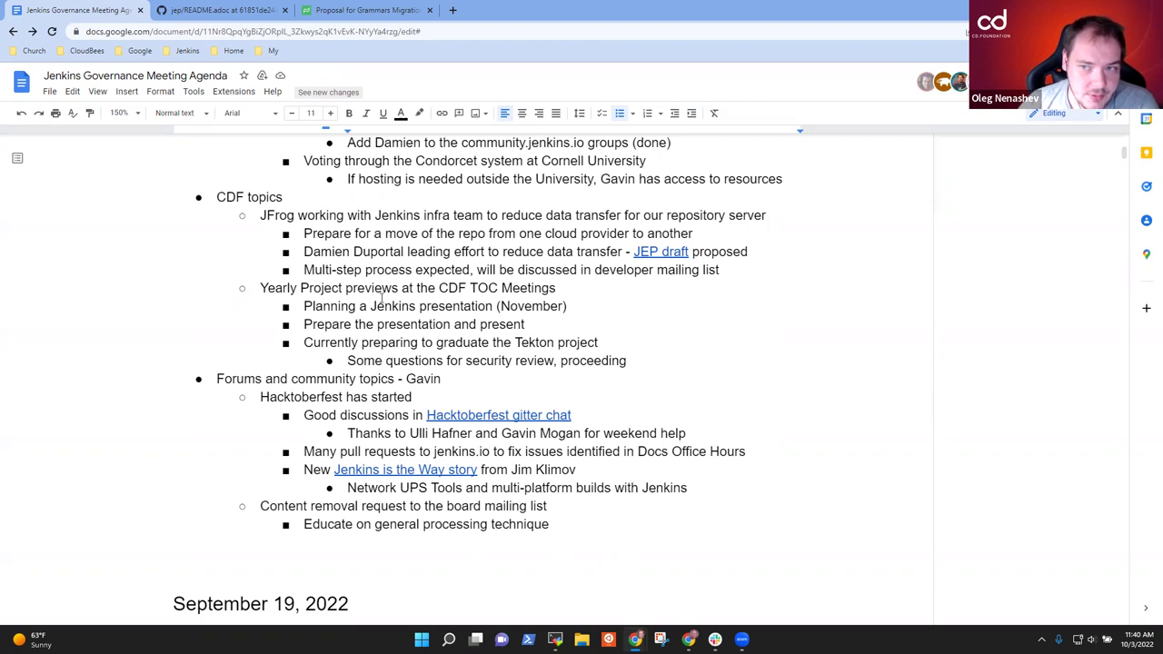
Under the permission note, add that Strumenta must become an Expensify beneficiary, then submit the expense.
{"action": "scroll", "coordinate": [382, 300], "scroll_direction": "up", "scroll_amount": 4}
{"action": "scroll", "coordinate": [382, 300], "scroll_direction": "up", "scroll_amount": 2}
{"action": "left_click", "coordinate": [611, 222]}
{"action": "key", "text": "End"}
{"action": "key", "text": "Return"}
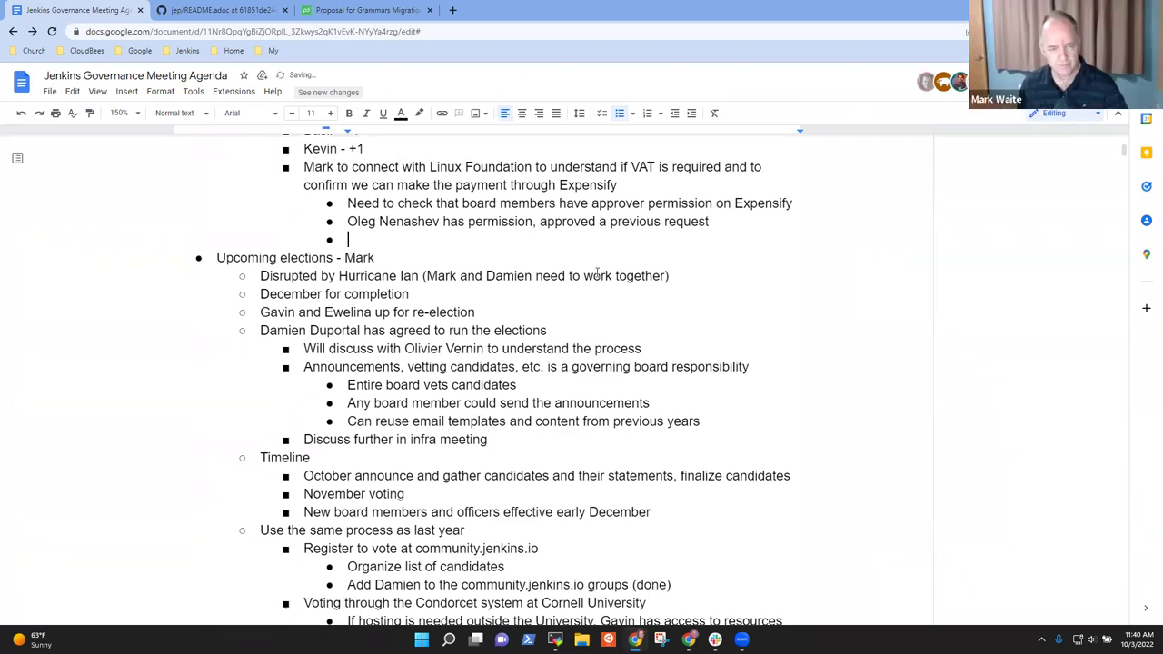
{"action": "type", "text": "Would "}
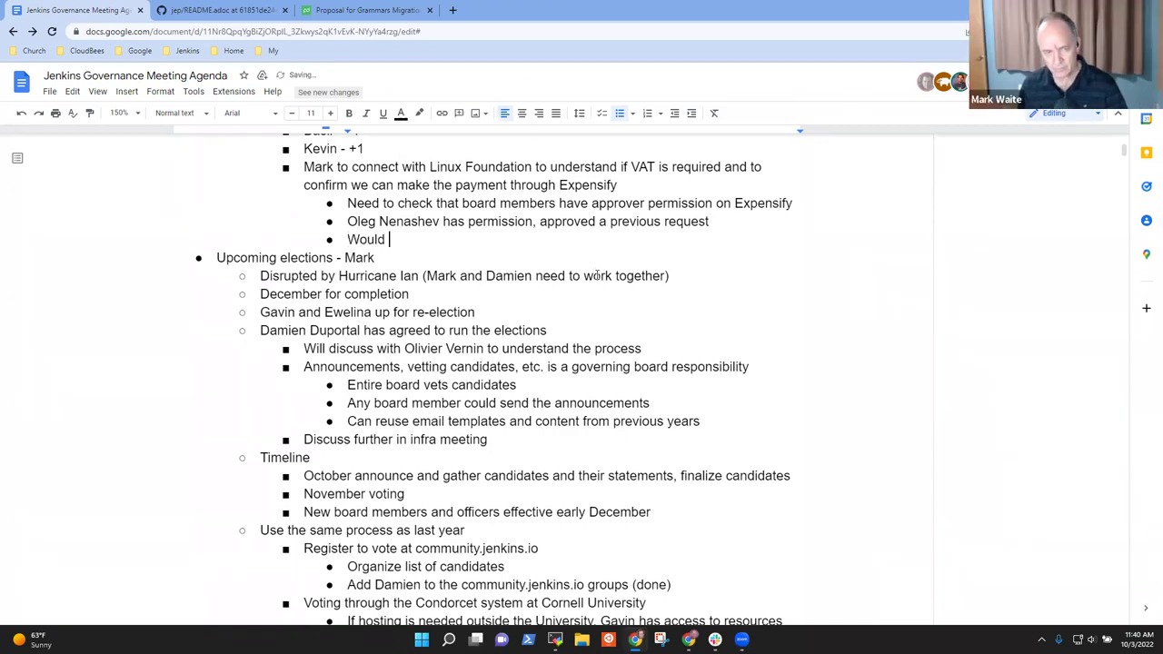
{"action": "type", "text": "need to add Strum"}
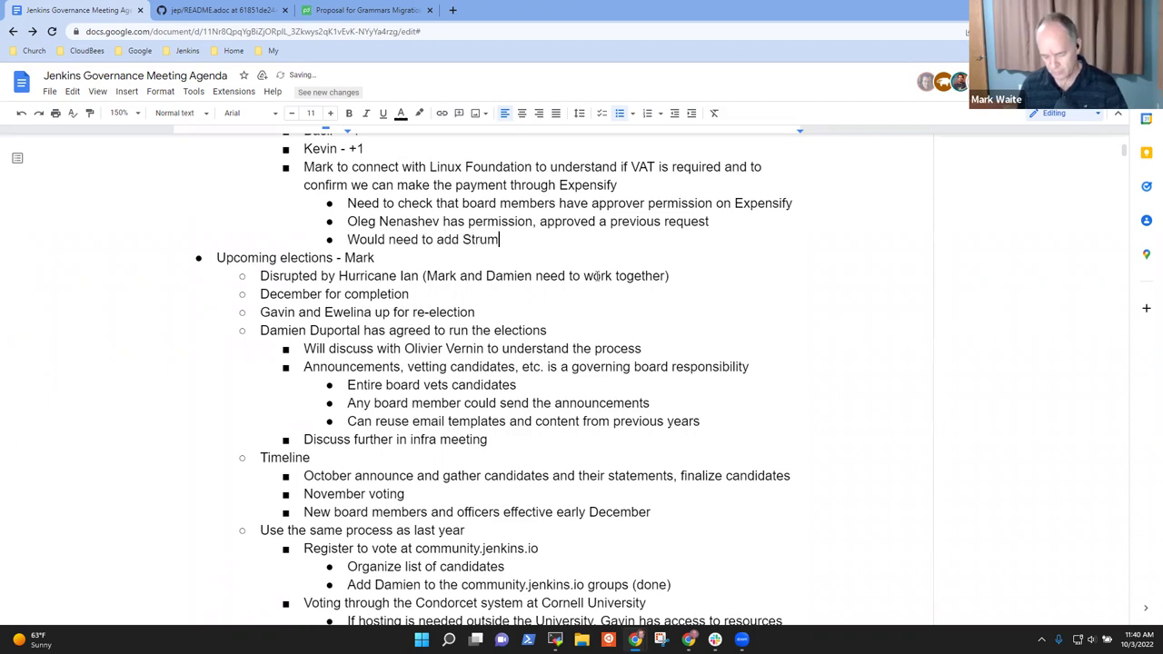
{"action": "type", "text": "enta as a beneficiar"}
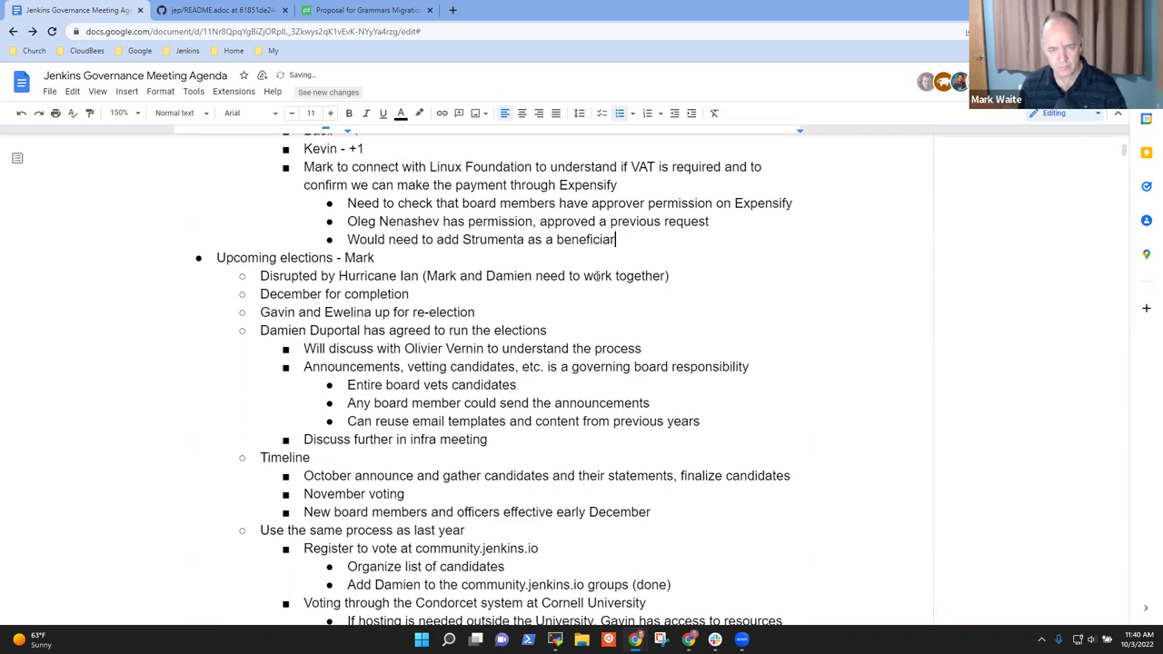
{"action": "type", "text": "y on Expensify, then they submit "}
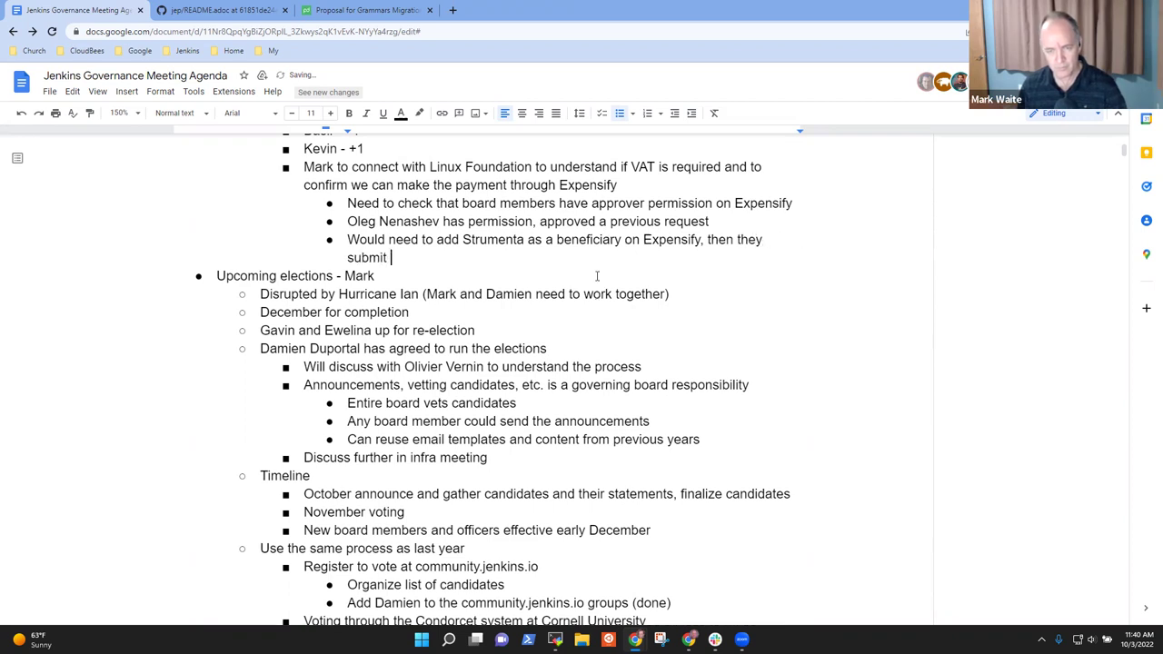
{"action": "type", "text": "the expense"}
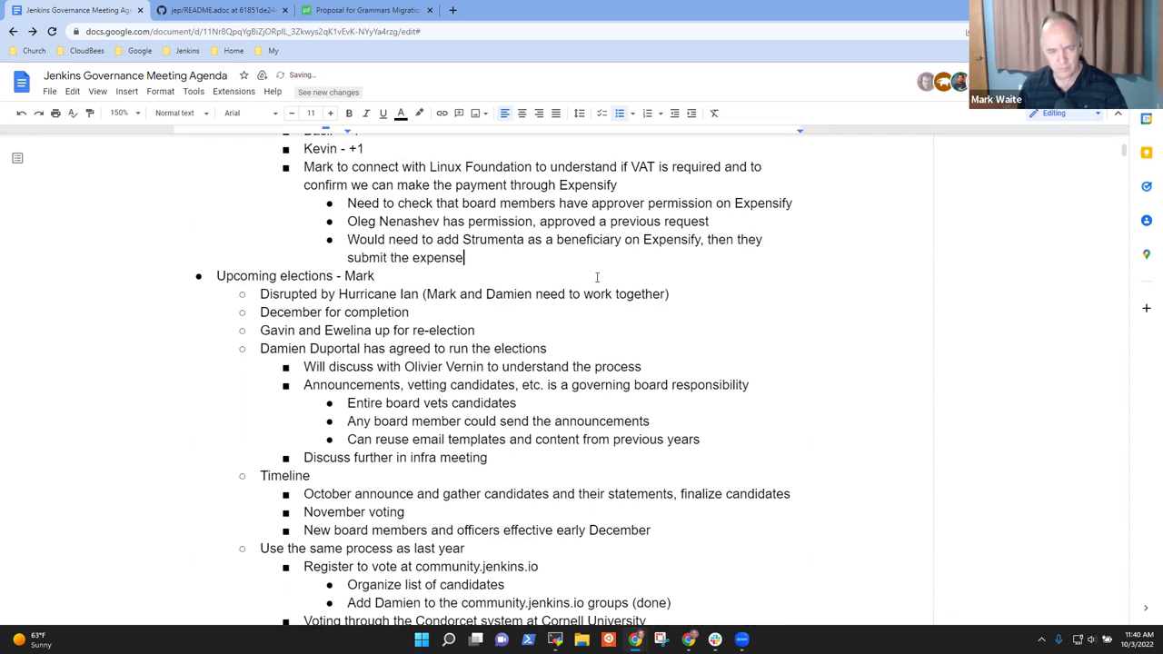
{"action": "type", "text": " and Oleg approve"}
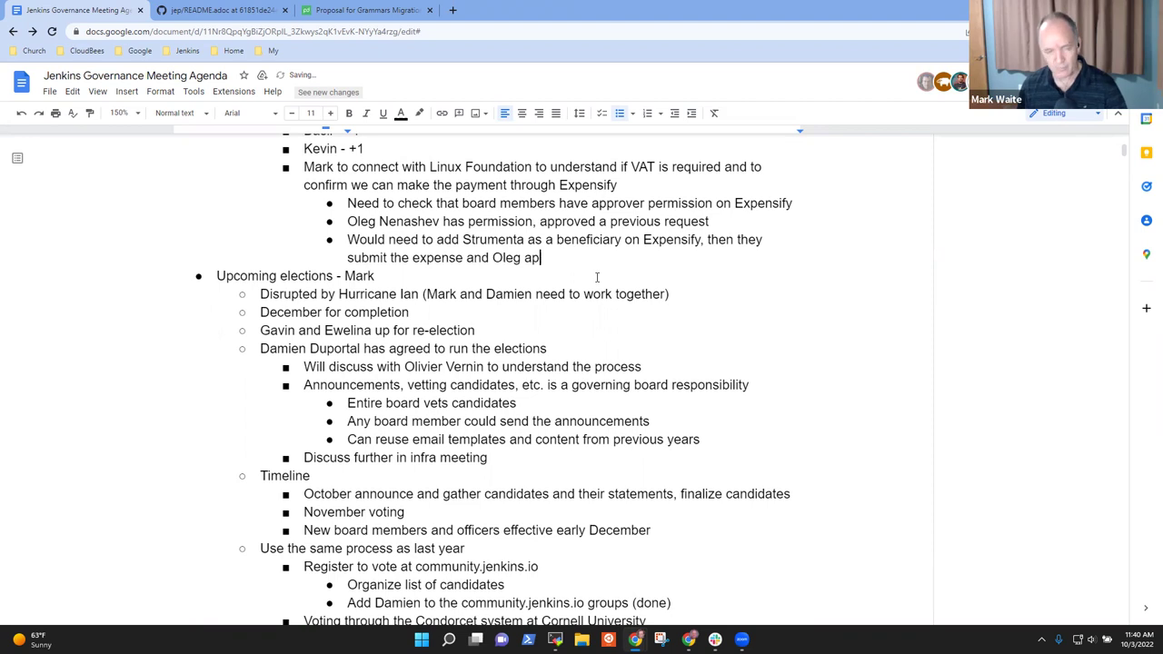
{"action": "key", "text": "BackSpace"}
{"action": "key", "text": "BackSpace"}
{"action": "type", "text": "ves"}
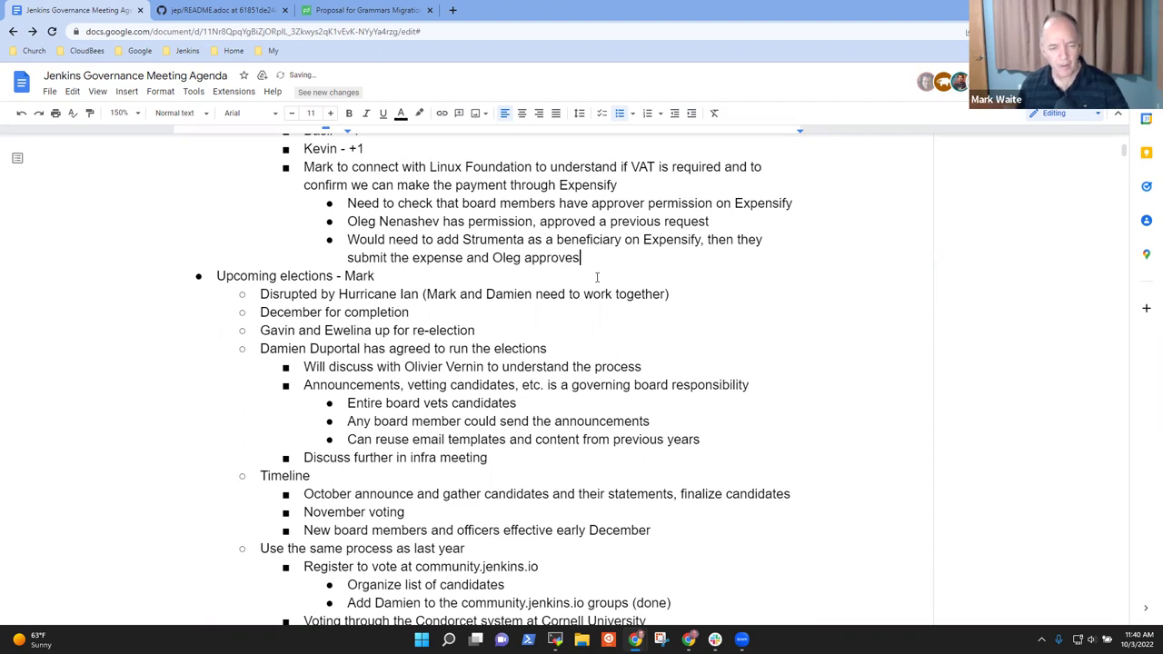
{"action": "scroll", "coordinate": [524, 251], "scroll_direction": "down", "scroll_amount": 5}
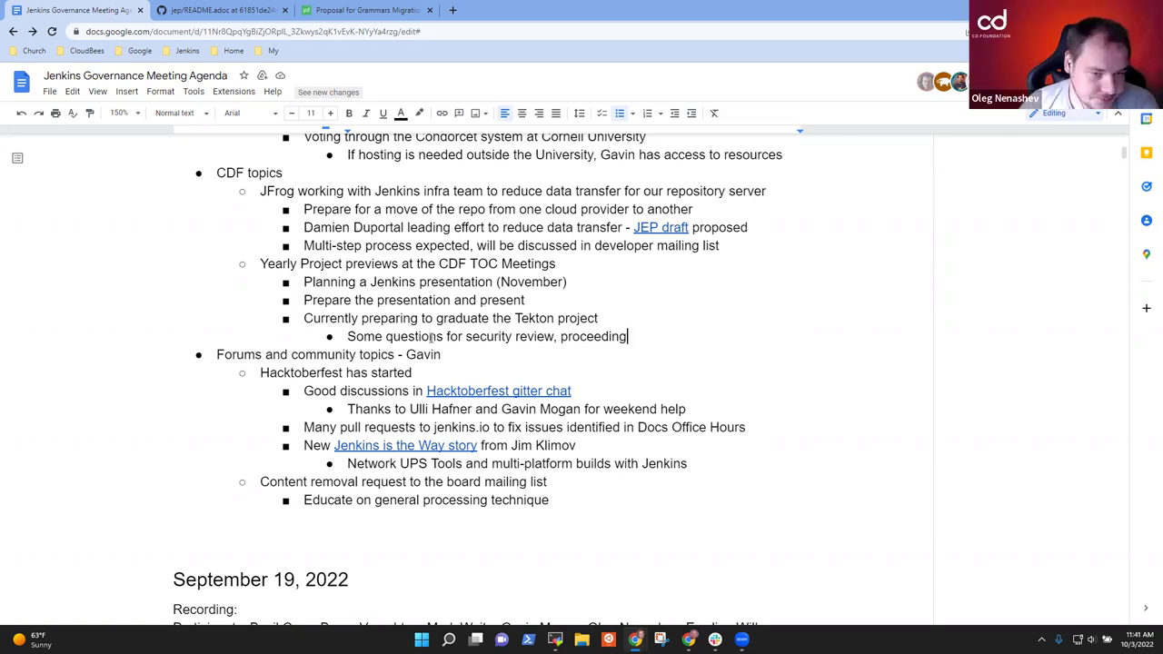
{"action": "key", "text": "Down"}
{"action": "key", "text": "Down"}
{"action": "key", "text": "Up"}
{"action": "key", "text": "Home"}
{"action": "key", "text": "shift+End"}
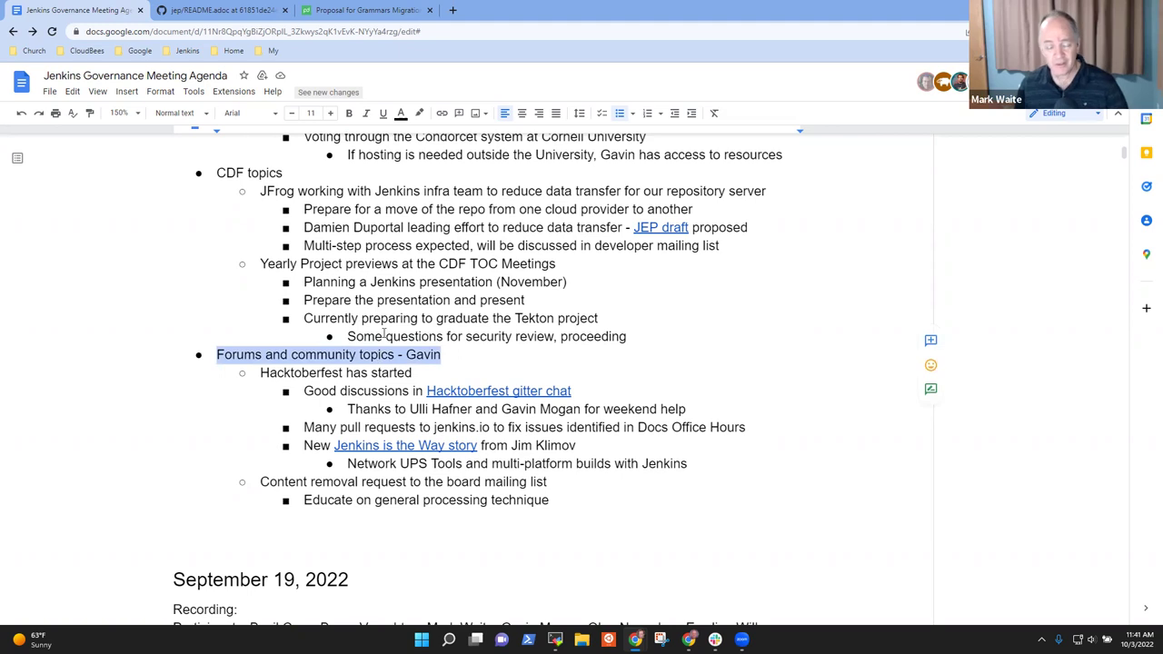
{"action": "scroll", "coordinate": [450, 309], "scroll_direction": "down", "scroll_amount": 1}
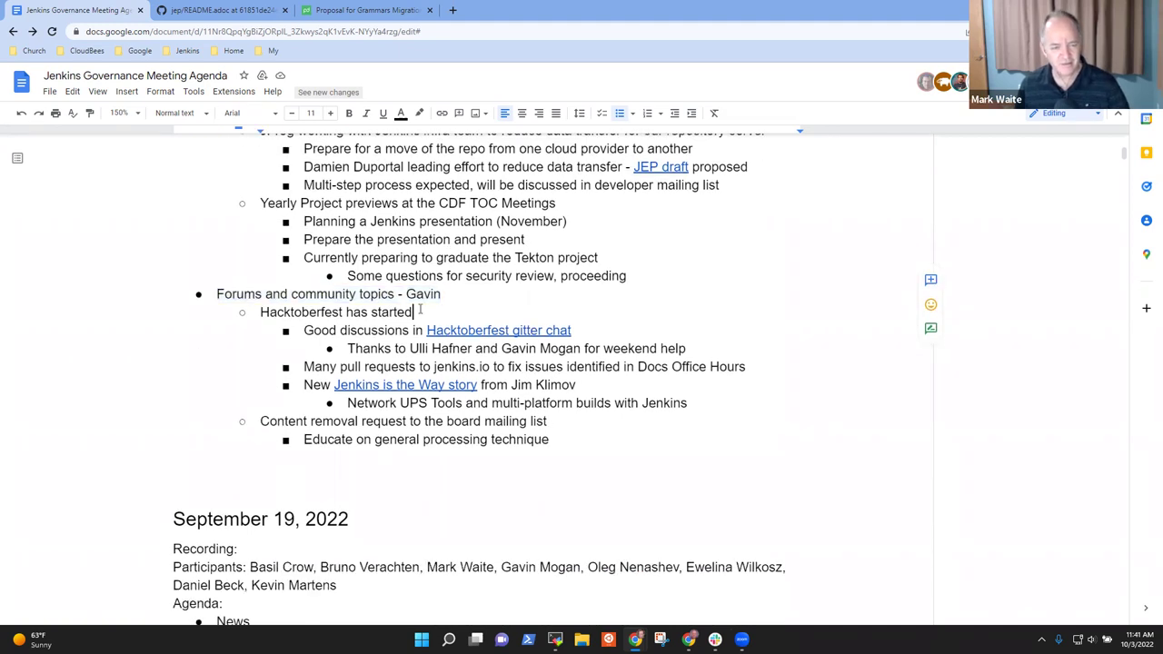
{"action": "left_click", "coordinate": [420, 310]}
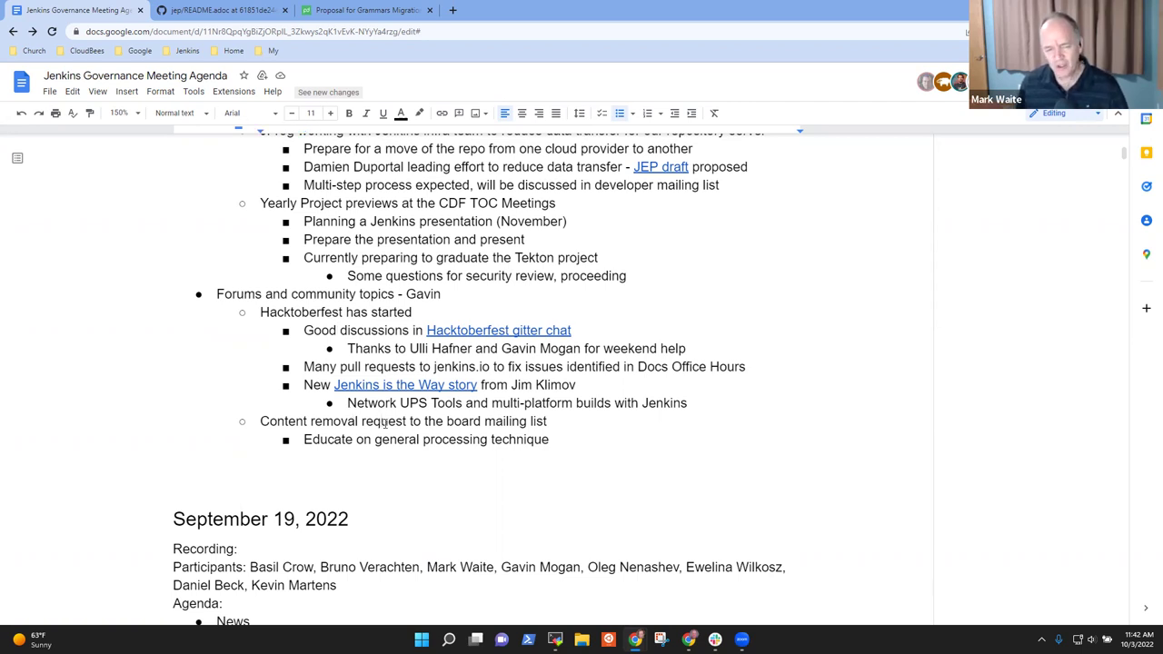
{"action": "key", "text": "Home"}
{"action": "key", "text": "shift+End"}
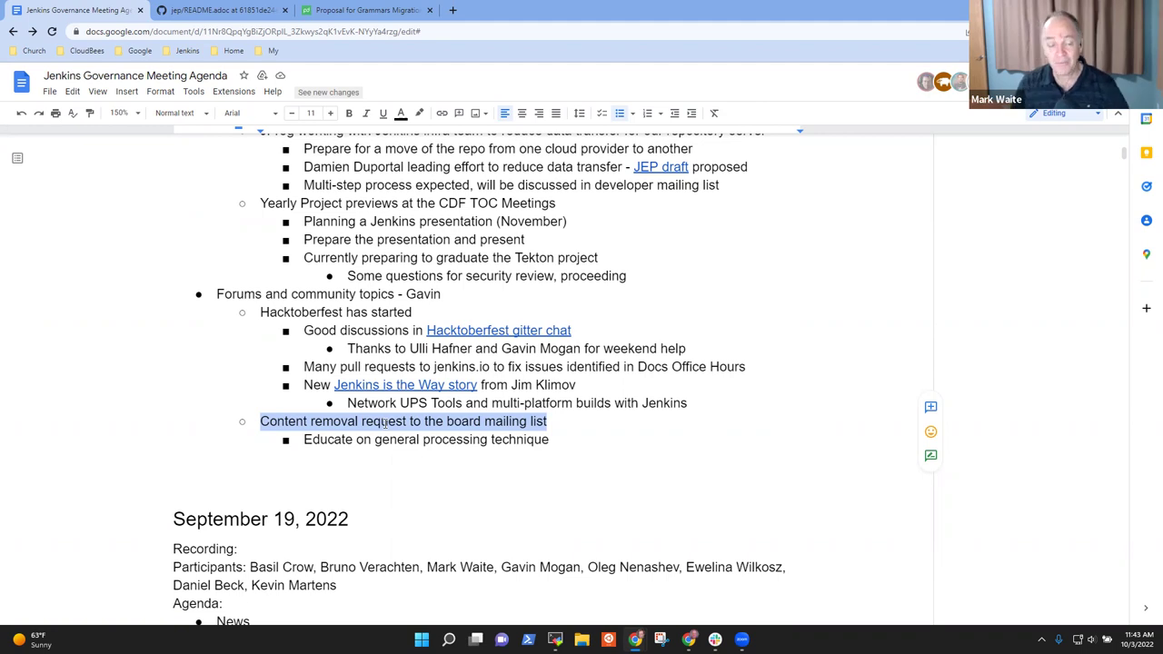
Add a bullet to ignore it as an automated request asking not to mention a hostname.
{"action": "key", "text": "Down"}
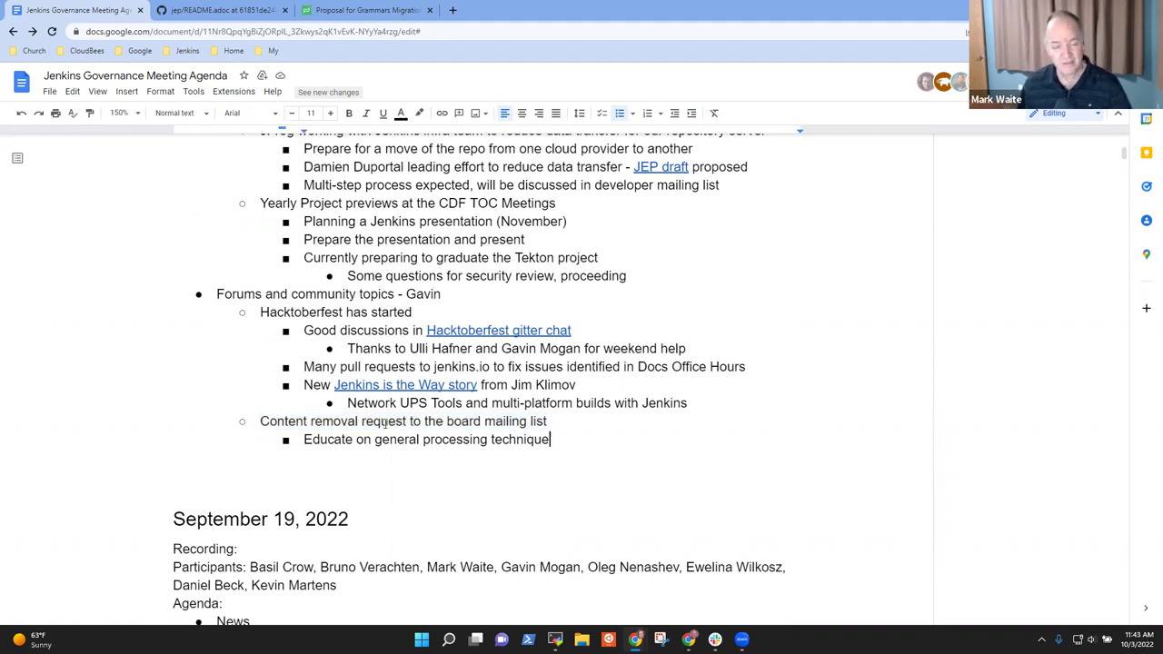
{"action": "key", "text": "Return"}
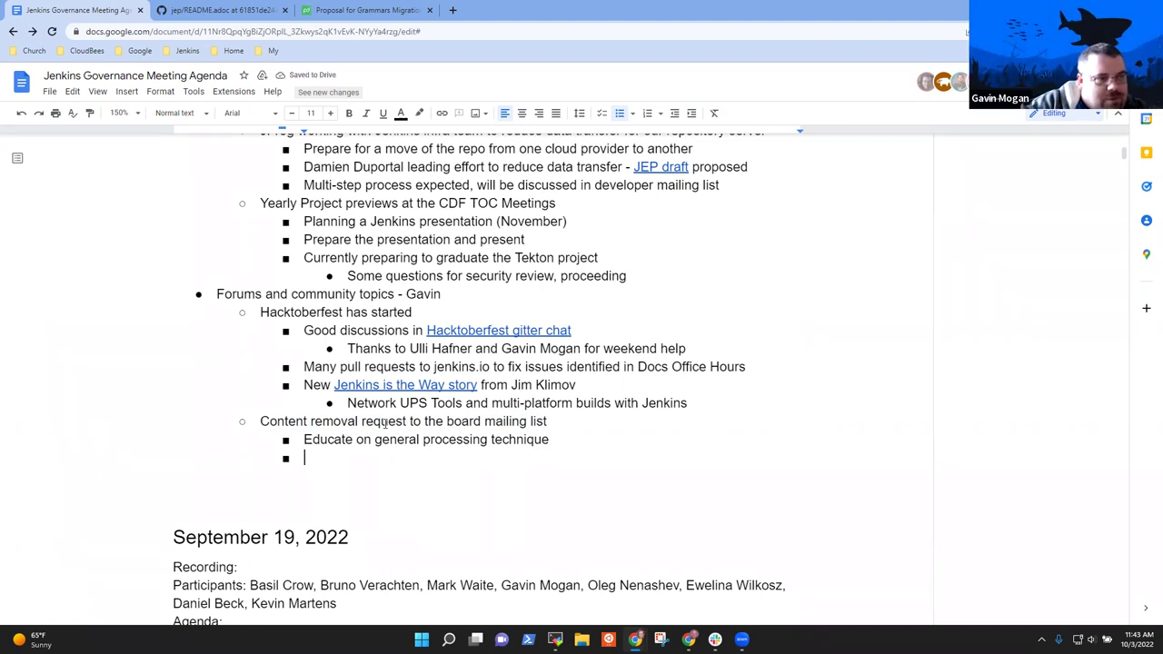
{"action": "type", "text": "Ignore it si"}
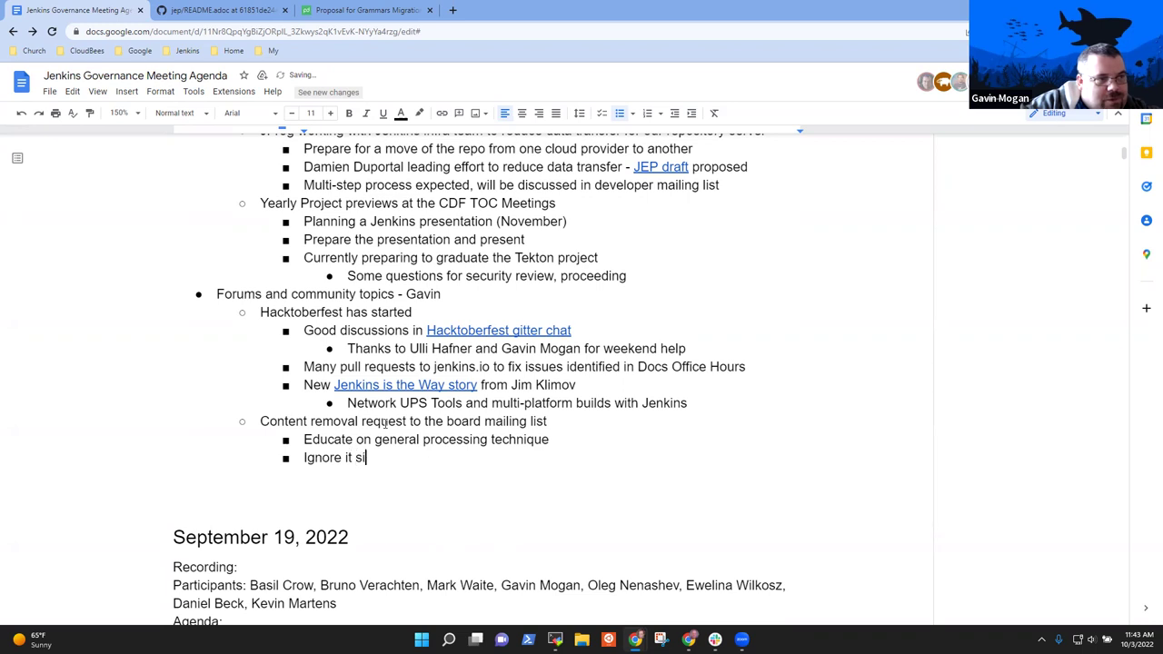
{"action": "type", "text": "nce it is an aut"}
{"action": "key", "text": "BackSpace"}
{"action": "key", "text": "BackSpace"}
{"action": "key", "text": "BackSpace"}
{"action": "key", "text": "BackSpace"}
{"action": "key", "text": "BackSpace"}
{"action": "key", "text": "BackSpace"}
{"action": "type", "text": "appears "}
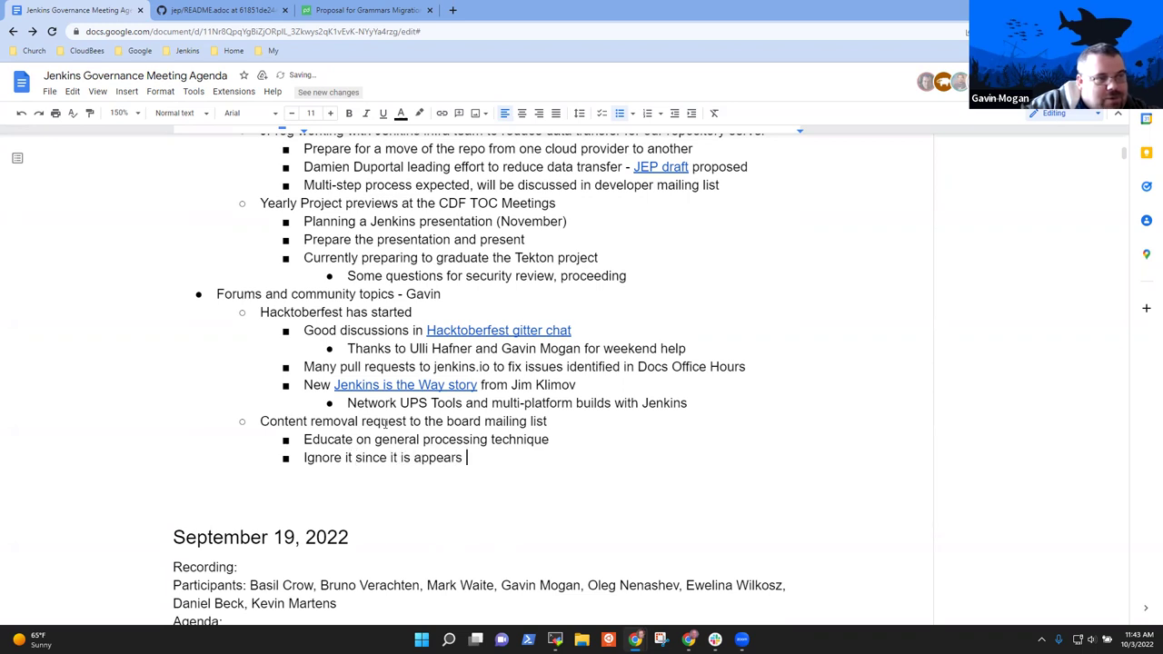
{"action": "type", "text": "to be an autom"}
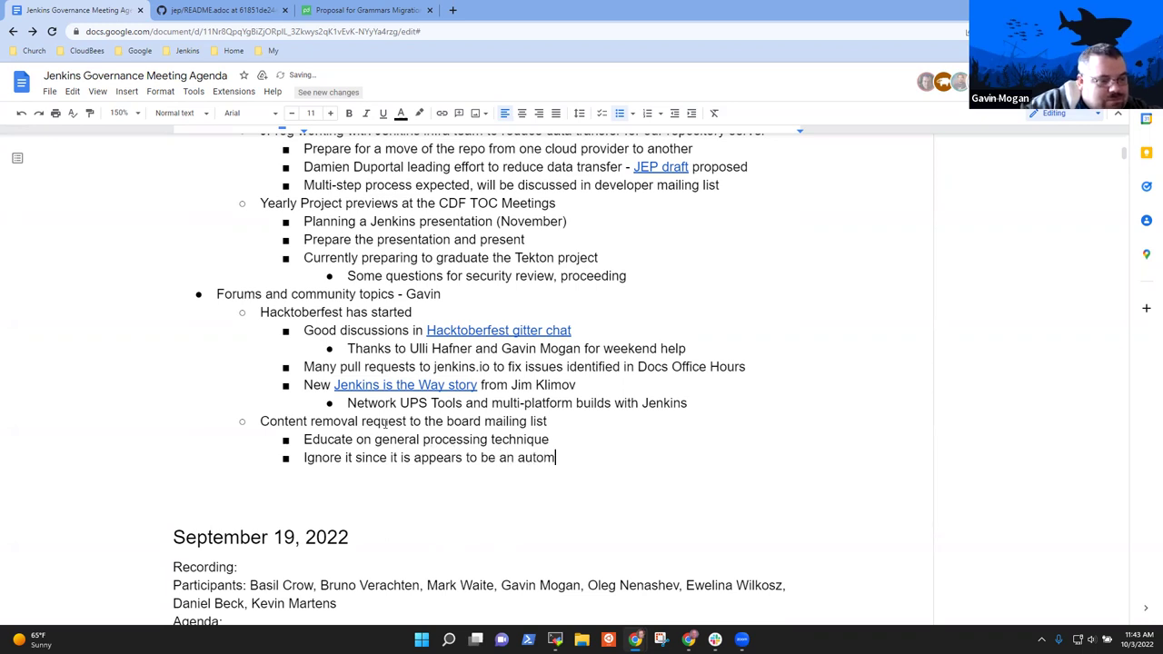
{"action": "type", "text": "ated request as"}
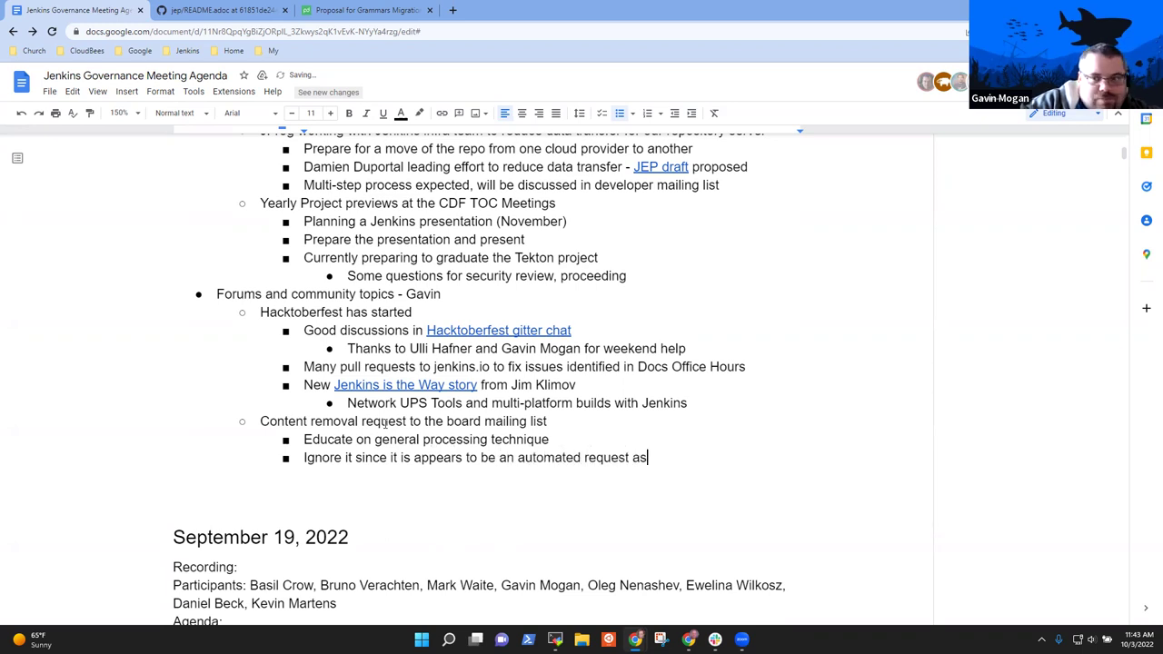
{"action": "type", "text": "king to note me"}
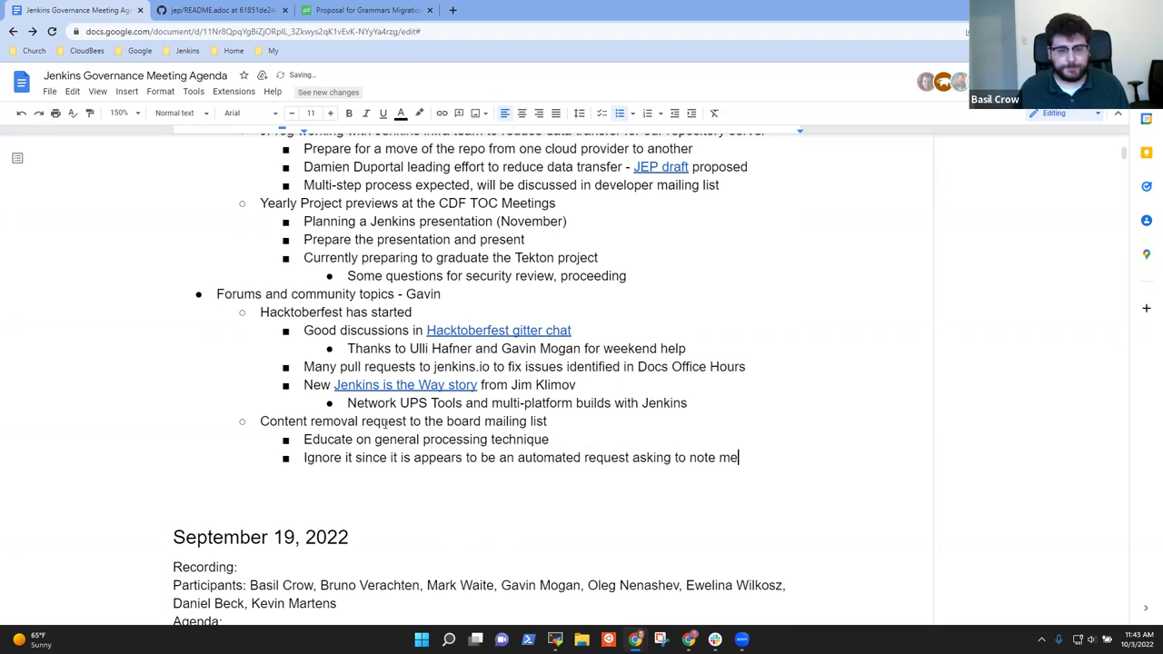
{"action": "key", "text": "BackSpace"}
{"action": "key", "text": "BackSpace"}
{"action": "key", "text": "BackSpace"}
{"action": "key", "text": "BackSpace"}
{"action": "key", "text": "BackSpace"}
{"action": "type", "text": "t mentio"}
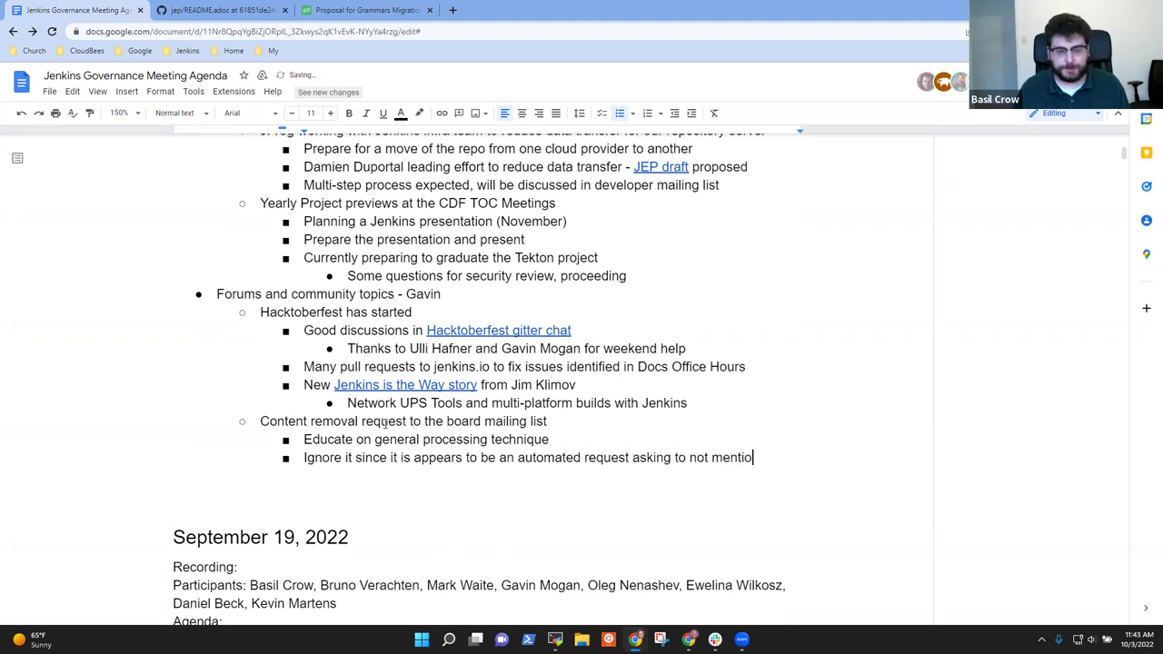
{"action": "type", "text": "n a host"}
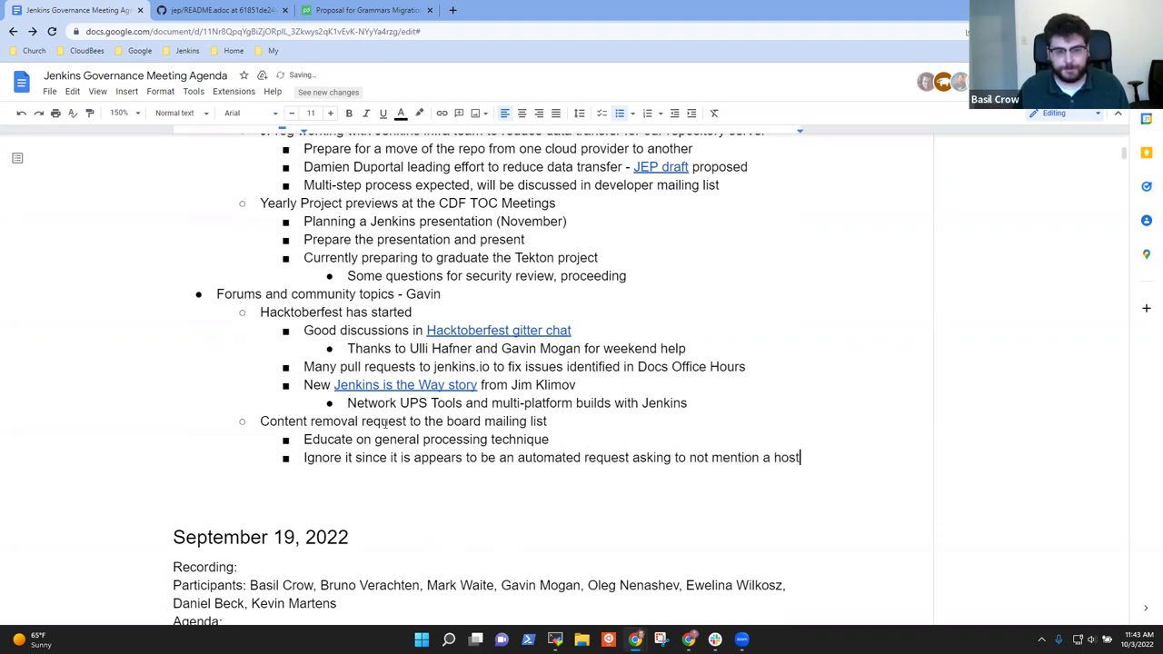
{"action": "type", "text": "name"}
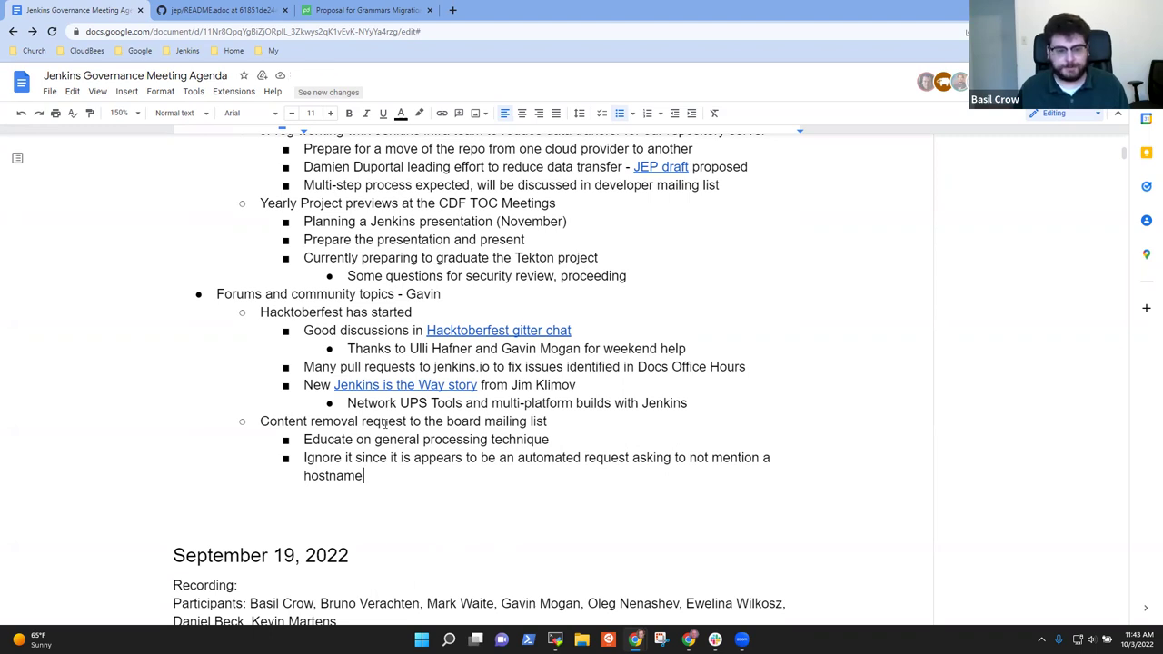
Start an indented sub-bullet 'They could remove it themselves if they'.
{"action": "key", "text": "Return"}
{"action": "key", "text": "Tab"}
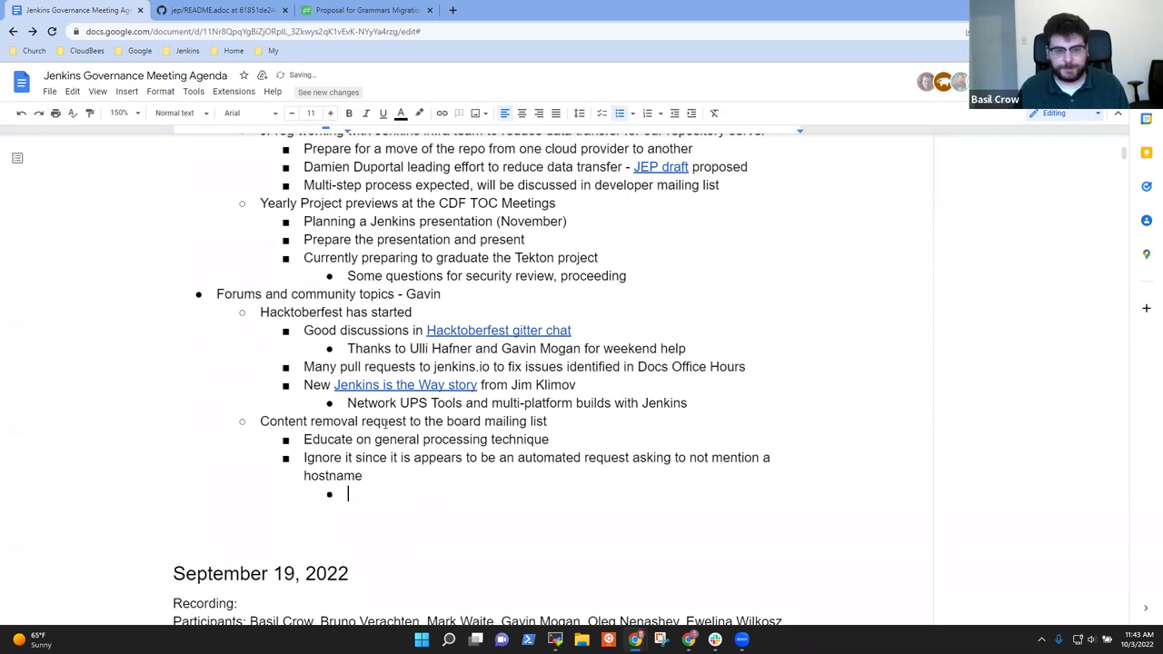
{"action": "type", "text": "They could remove "}
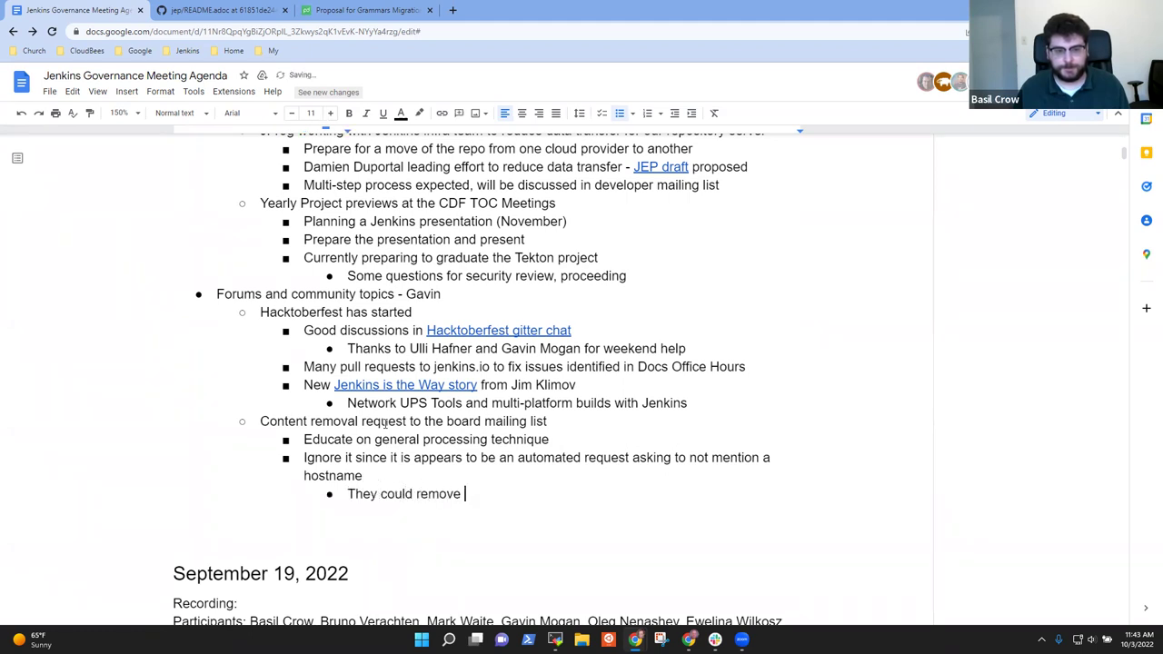
{"action": "type", "text": "it themsel"}
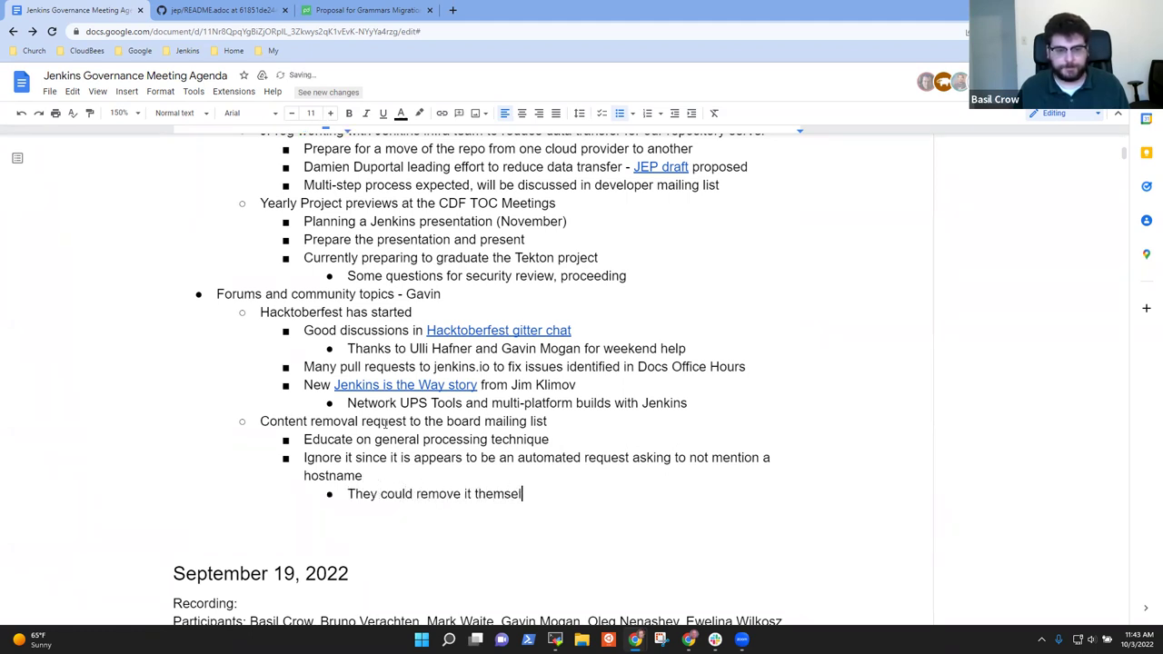
{"action": "type", "text": "ves if they"}
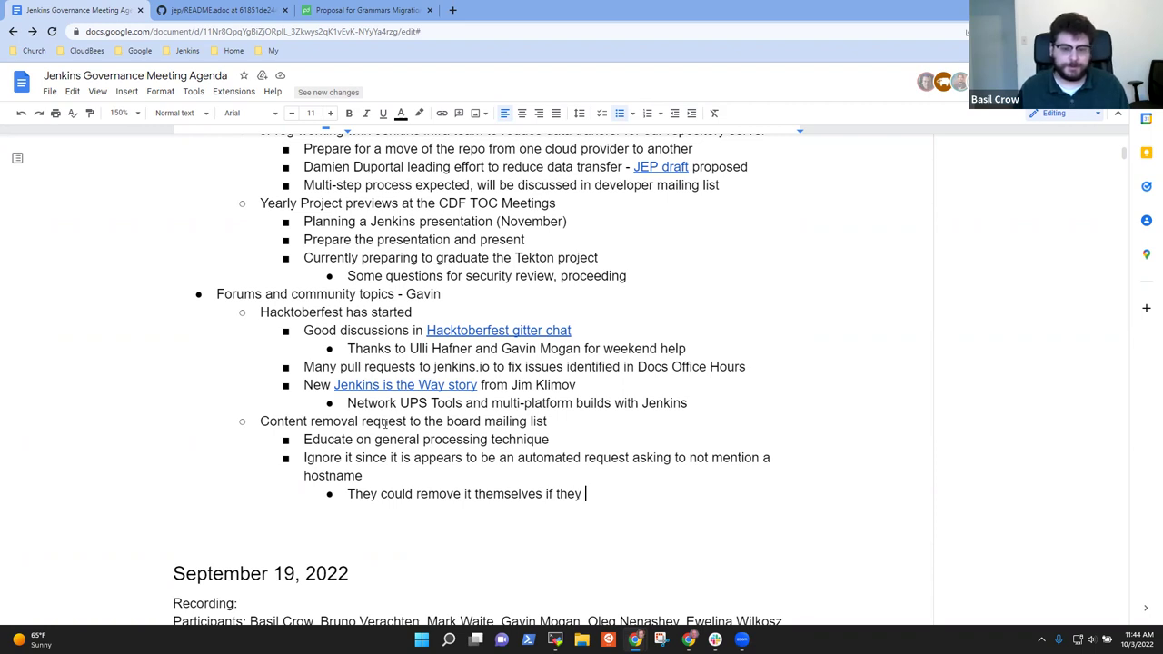
Replace the unfinished sub-bullet with 'Invite them to edit it themselves to remove it'.
{"action": "key", "text": "shift+Page_Up"}
{"action": "key", "text": "shift+Page_Up"}
{"action": "key", "text": "ctrl+Home"}
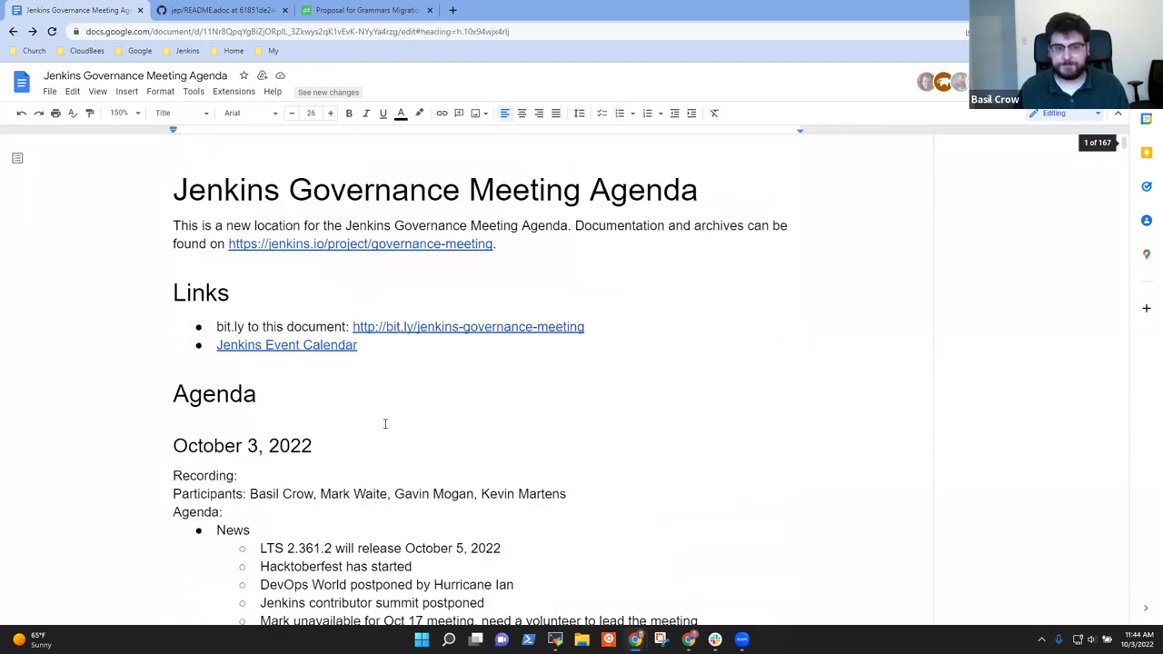
{"action": "scroll", "coordinate": [377, 425], "scroll_direction": "down", "scroll_amount": 20}
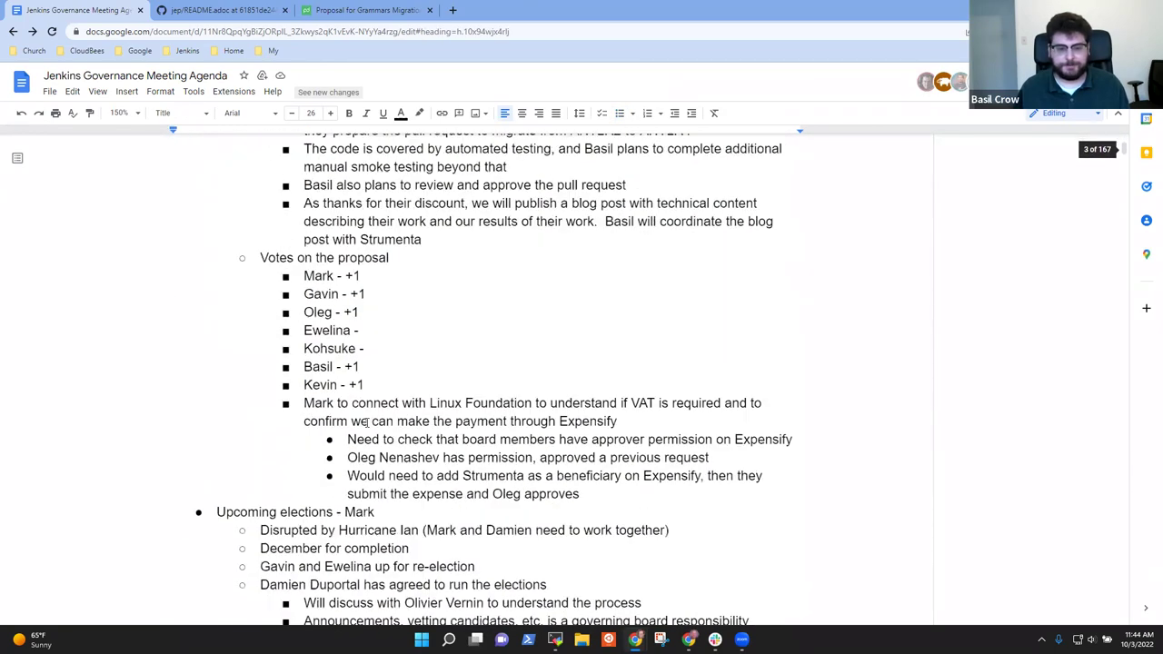
{"action": "scroll", "coordinate": [367, 425], "scroll_direction": "down", "scroll_amount": 10}
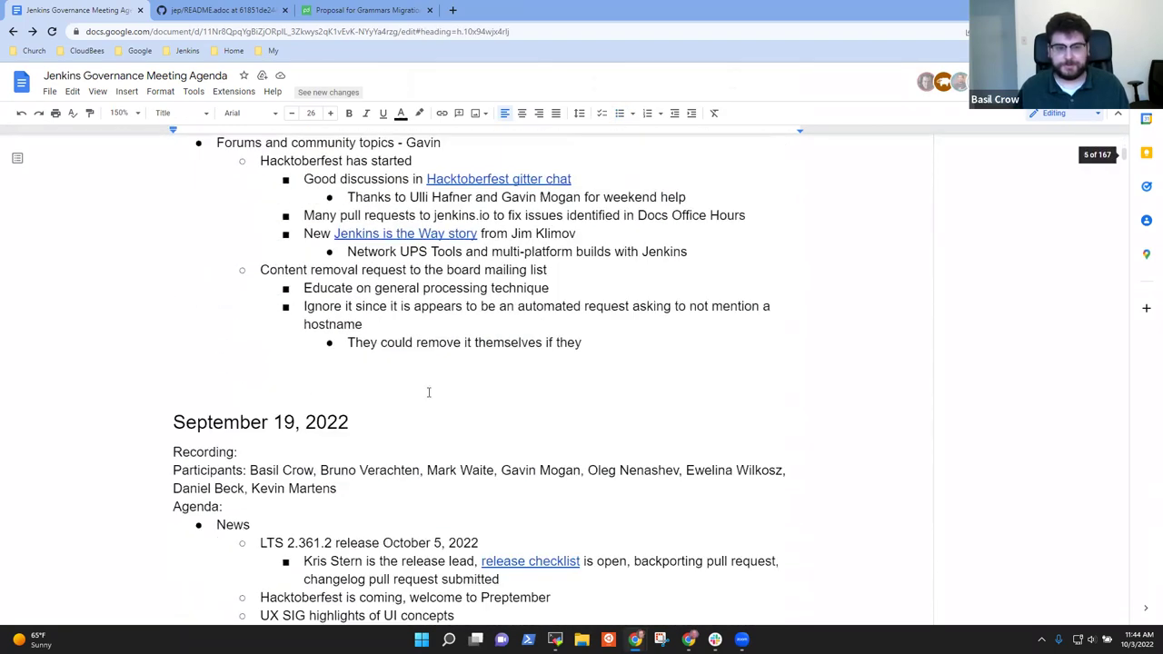
{"action": "left_click", "coordinate": [496, 338]}
{"action": "key", "text": "Home"}
{"action": "key", "text": "shift+End"}
{"action": "key", "text": "BackSpace"}
{"action": "type", "text": "Invite them to "}
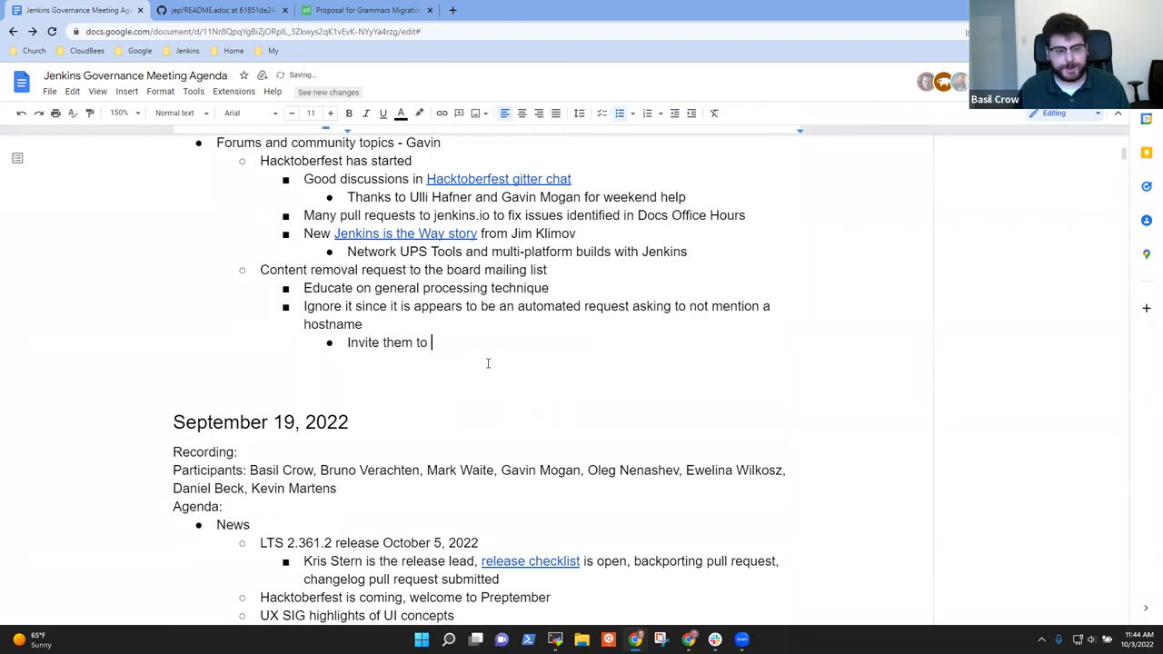
{"action": "type", "text": "edit it them"}
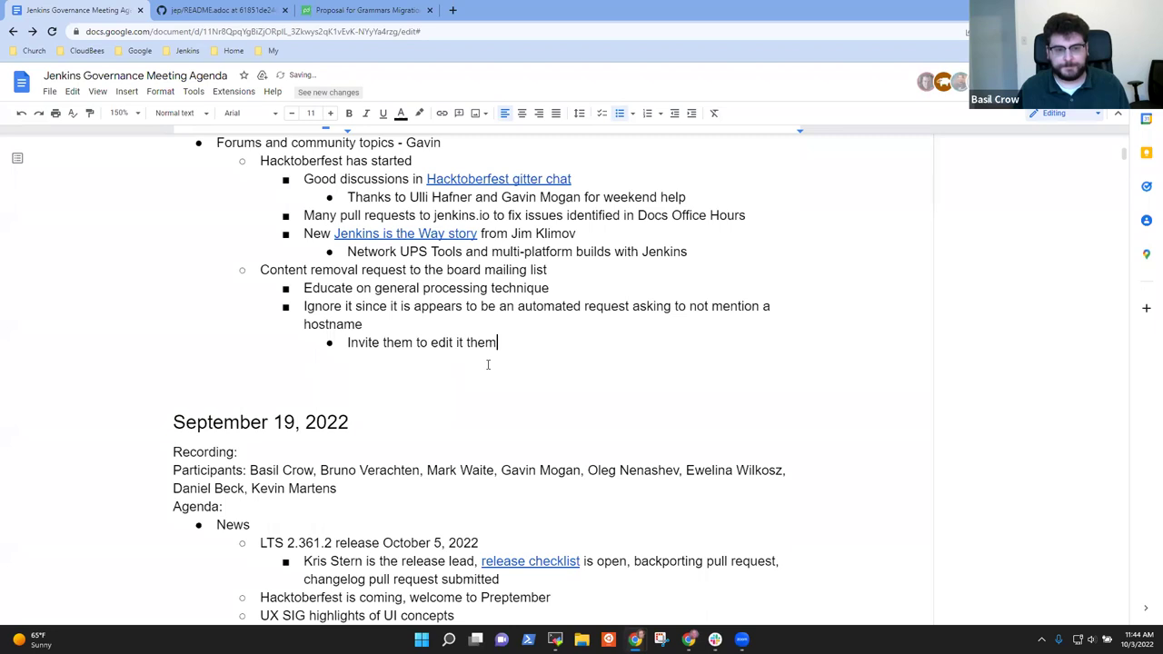
{"action": "type", "text": "selves to rme"}
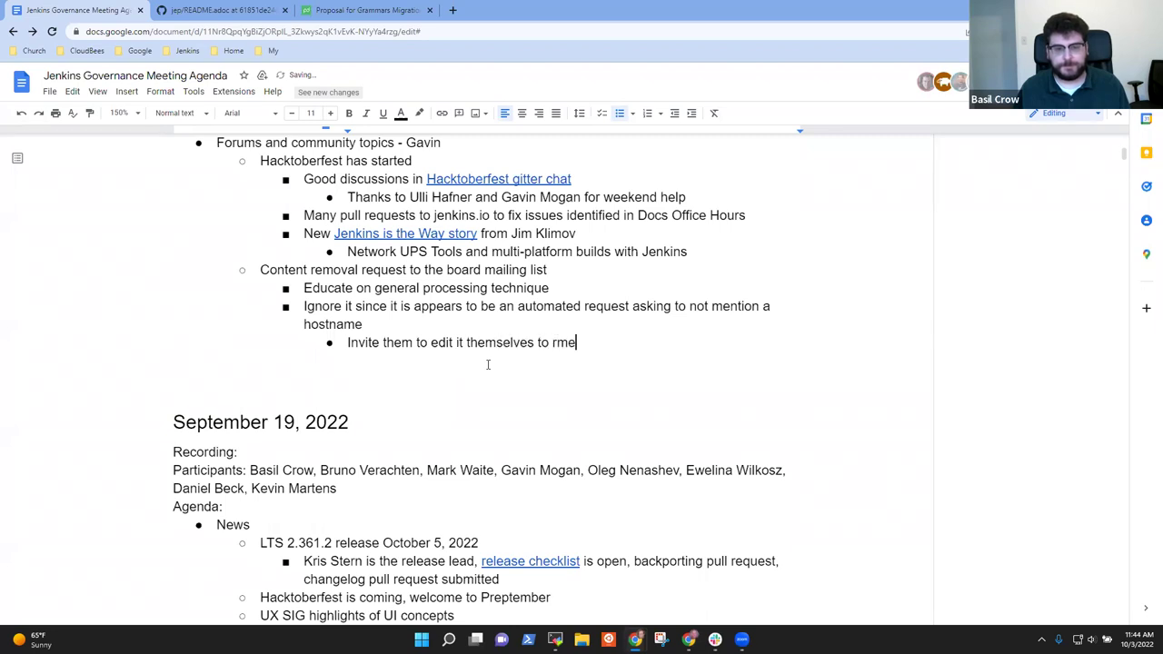
{"action": "key", "text": "BackSpace"}
{"action": "key", "text": "BackSpace"}
{"action": "type", "text": "emove it"}
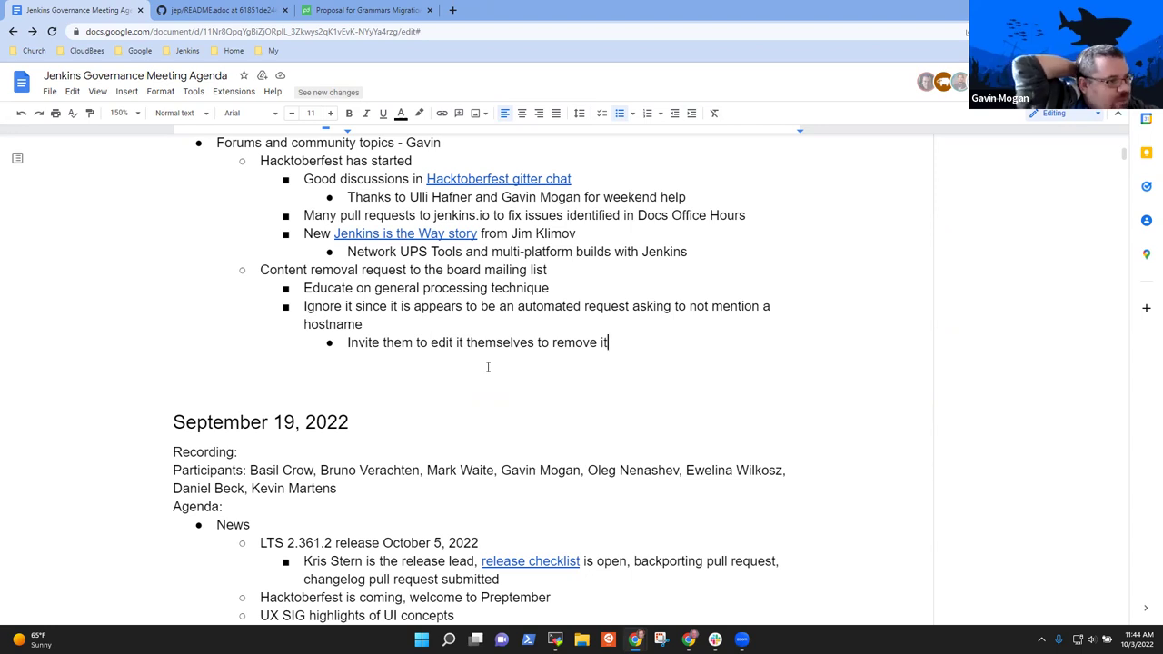
Add a sub-bullet reading A "security team" that asks not to mention a hostname.
{"action": "key", "text": "Return"}
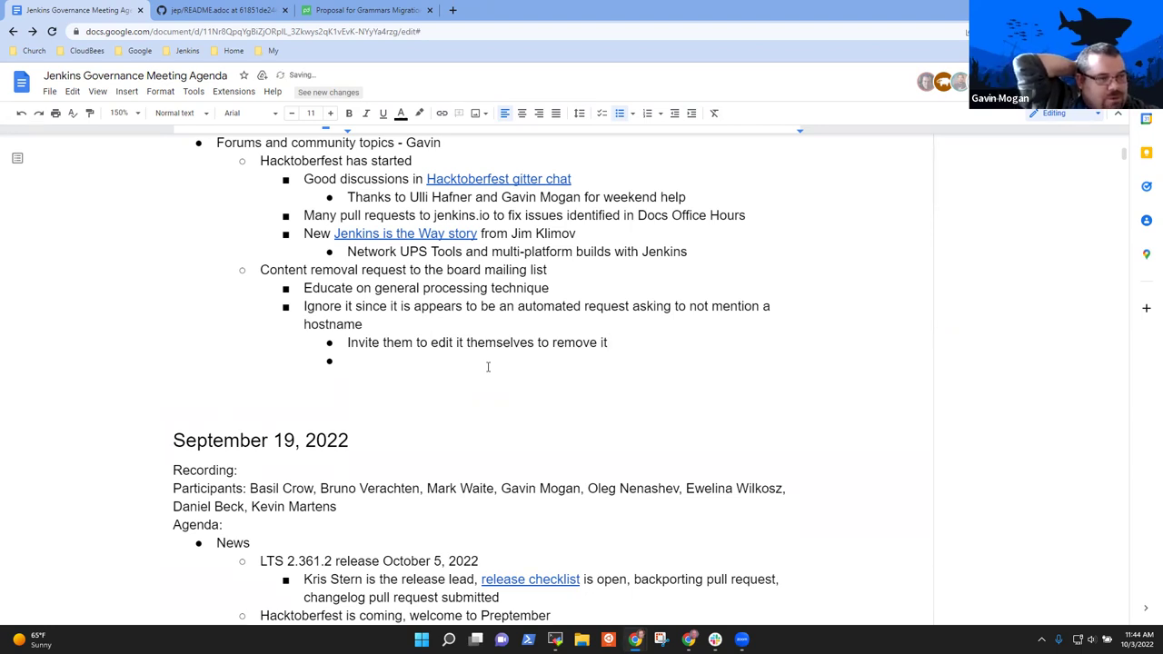
{"action": "type", "text": "A"}
{"action": "type", "text": " se"}
{"action": "key", "text": "BackSpace"}
{"action": "key", "text": "BackSpace"}
{"action": "type", "text": "s"}
{"action": "key", "text": "BackSpace"}
{"action": "type", "text": "\"securiy"}
{"action": "key", "text": "BackSpace"}
{"action": "key", "text": "BackSpace"}
{"action": "type", "text": "ty team\" "}
{"action": "type", "text": "that asks "}
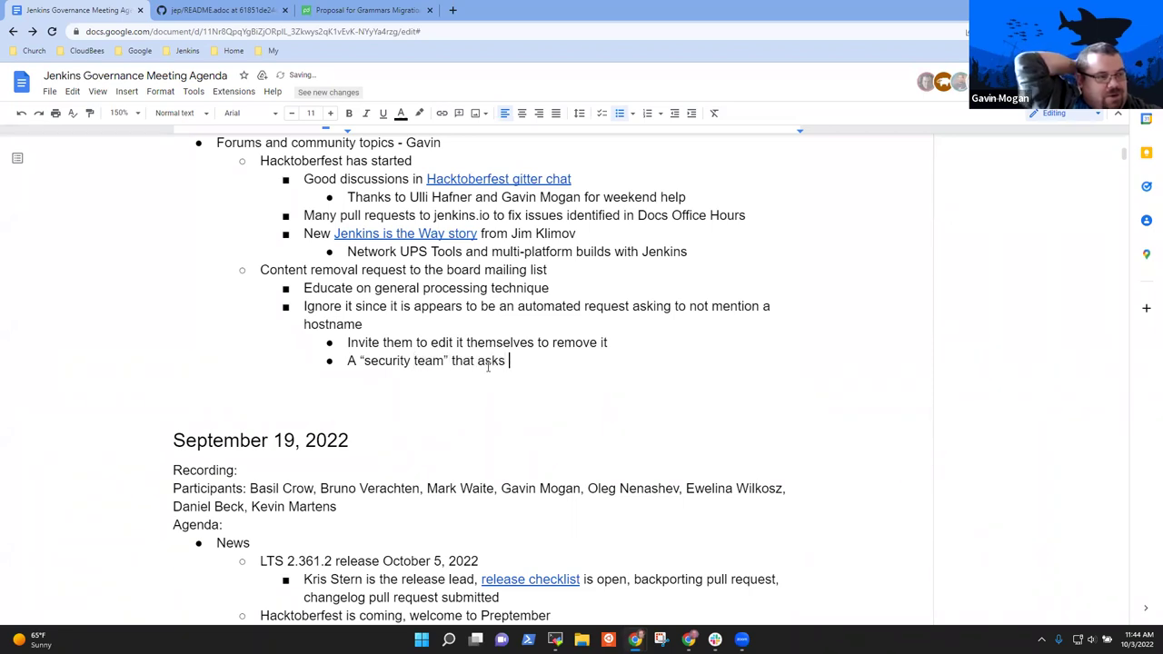
{"action": "type", "text": "not me"}
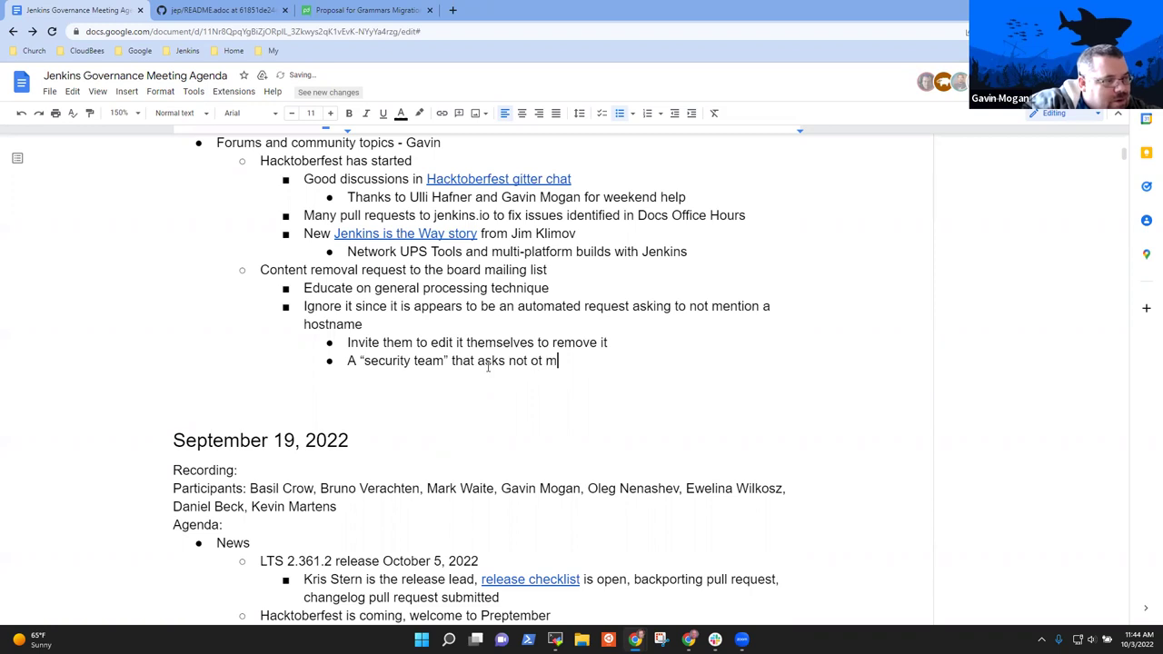
{"action": "key", "text": "BackSpace"}
{"action": "key", "text": "BackSpace"}
{"action": "type", "text": "to mention"}
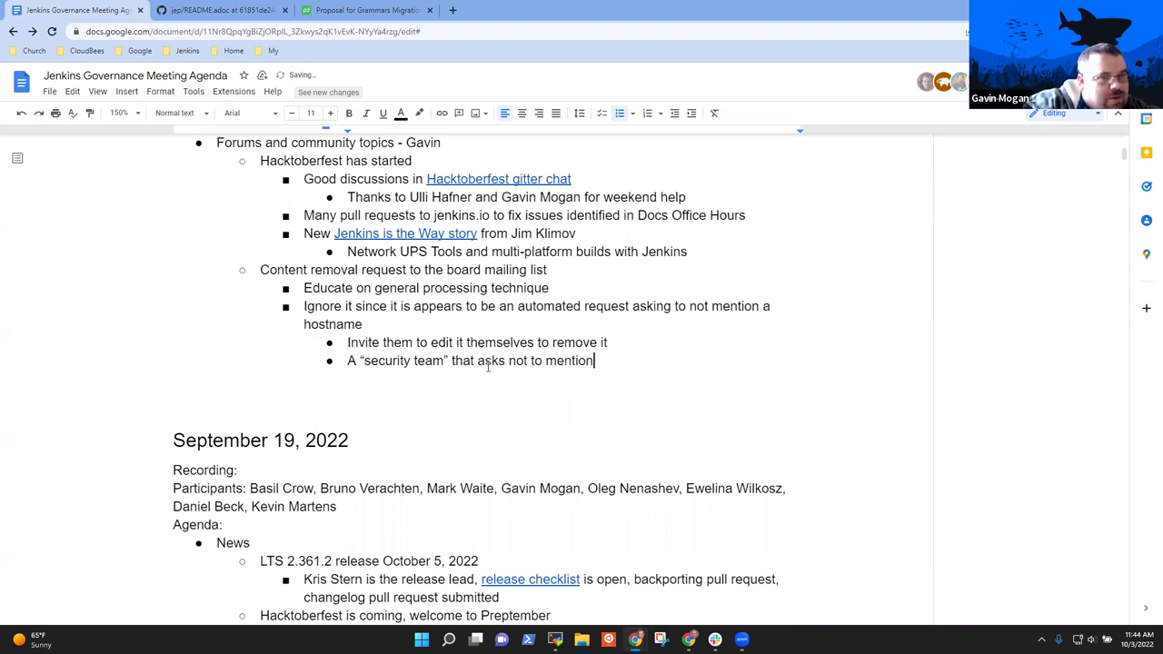
{"action": "type", "text": " a hostname"}
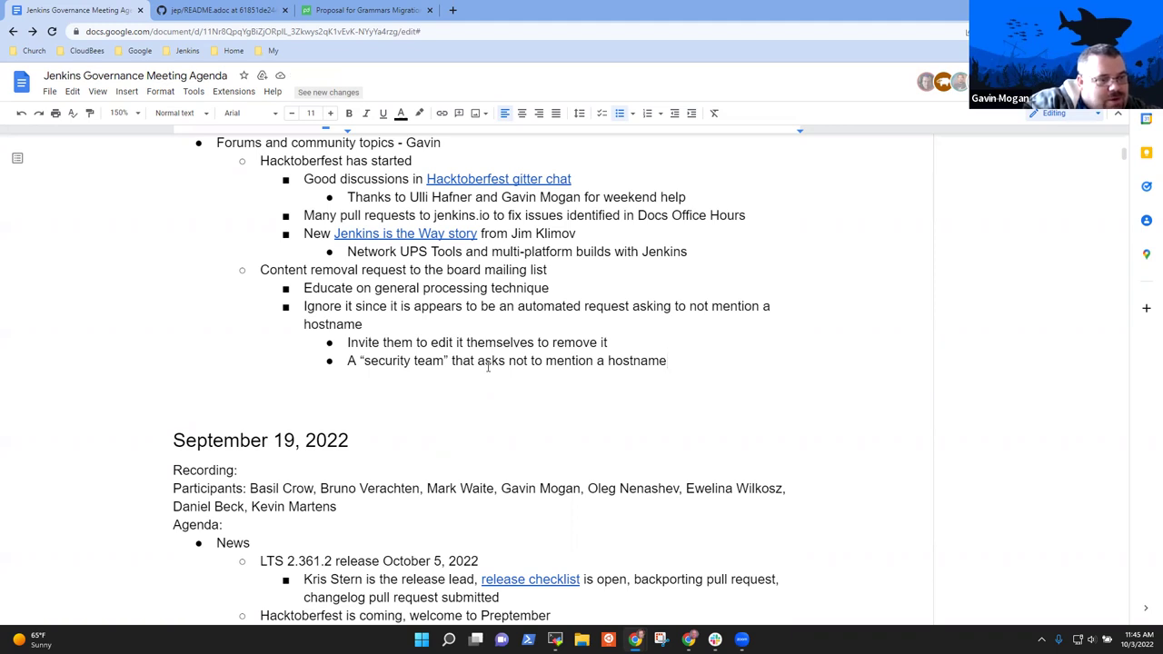
Remove the quotation marks around "security team" in the new bullet.
{"action": "key", "text": "ctrl+Left"}
{"action": "key", "text": "ctrl+Left"}
{"action": "key", "text": "ctrl+Left"}
{"action": "key", "text": "ctrl+Left"}
{"action": "key", "text": "ctrl+Left"}
{"action": "key", "text": "ctrl+Left"}
{"action": "key", "text": "ctrl+Left"}
{"action": "key", "text": "ctrl+Left"}
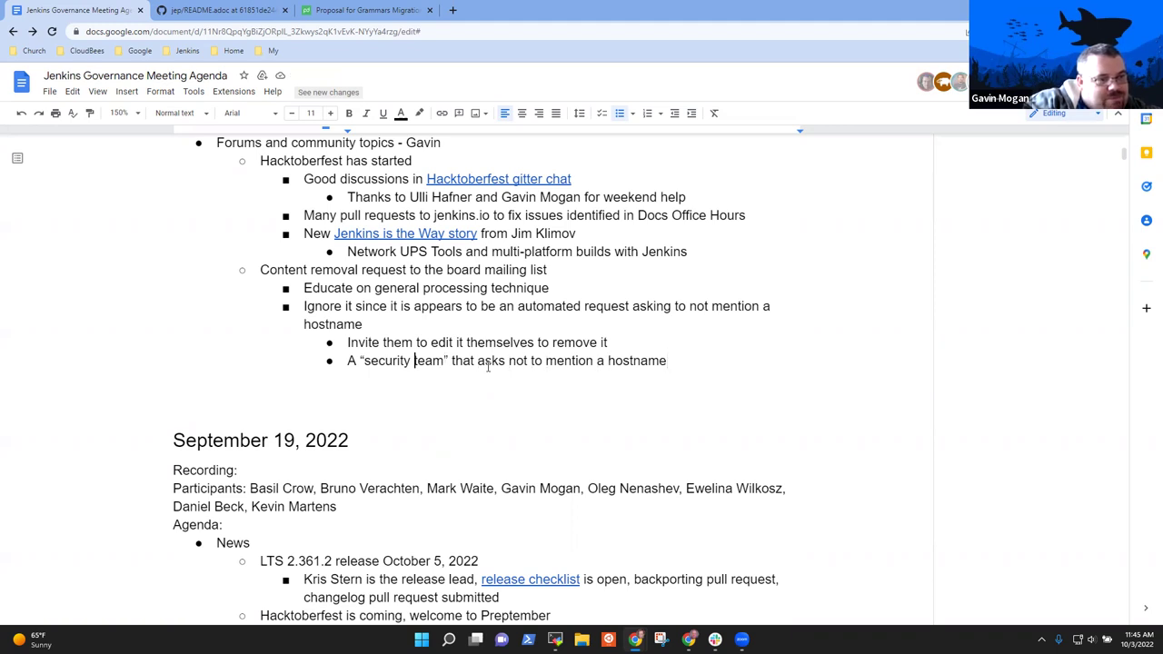
{"action": "key", "text": "BackSpace"}
{"action": "key", "text": "ctrl+Right"}
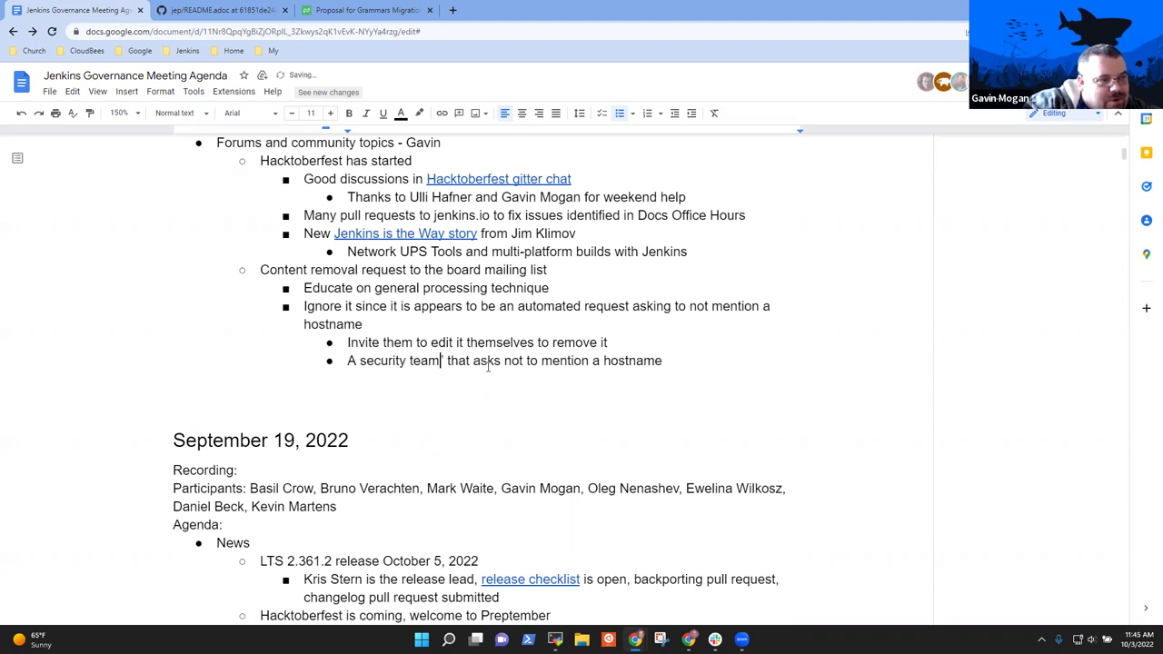
{"action": "key", "text": "ctrl+Right"}
{"action": "key", "text": "Delete"}
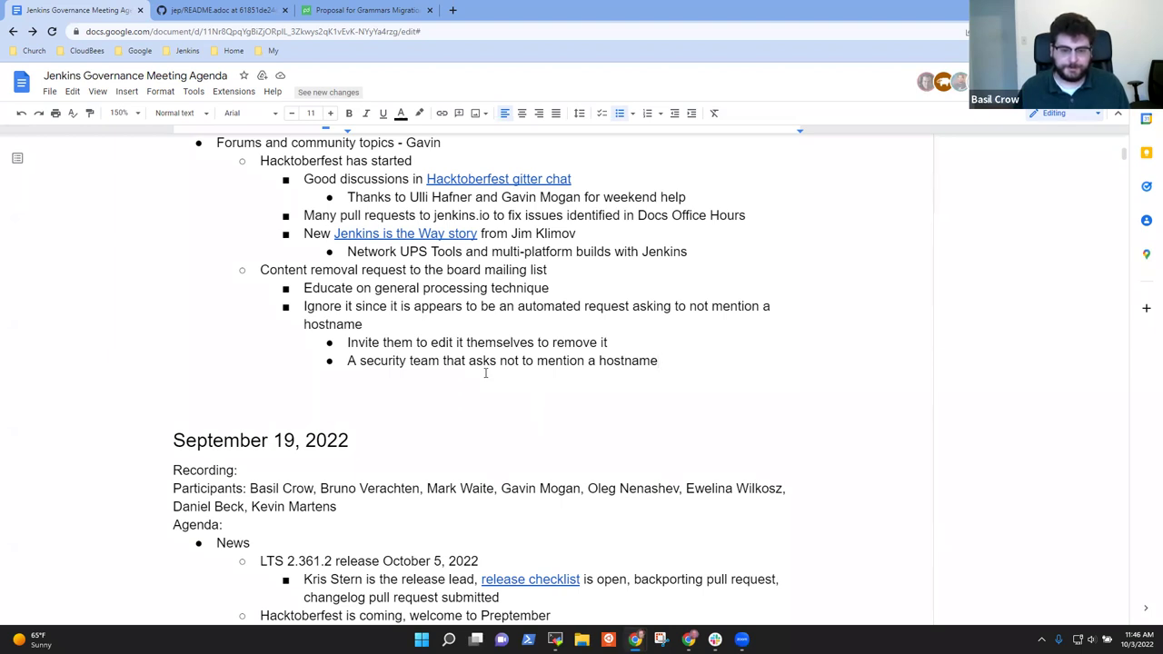
Insert "bot" before "that" so the line reads "A security team bot".
{"action": "key", "text": "Up"}
{"action": "key", "text": "Up"}
{"action": "key", "text": "Up"}
{"action": "key", "text": "Down"}
{"action": "key", "text": "Down"}
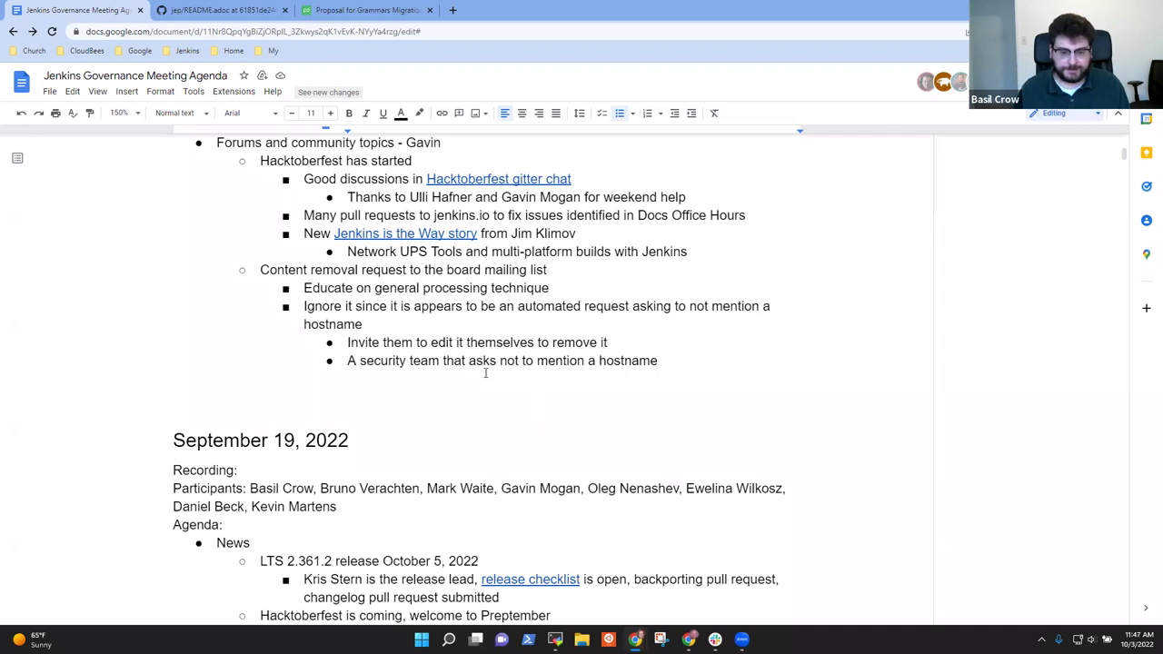
{"action": "key", "text": "ctrl+Left"}
{"action": "key", "text": "ctrl+Left"}
{"action": "key", "text": "ctrl+Left"}
{"action": "key", "text": "ctrl+Left"}
{"action": "key", "text": "ctrl+Left"}
{"action": "type", "text": "bot"}
{"action": "key", "text": "End"}
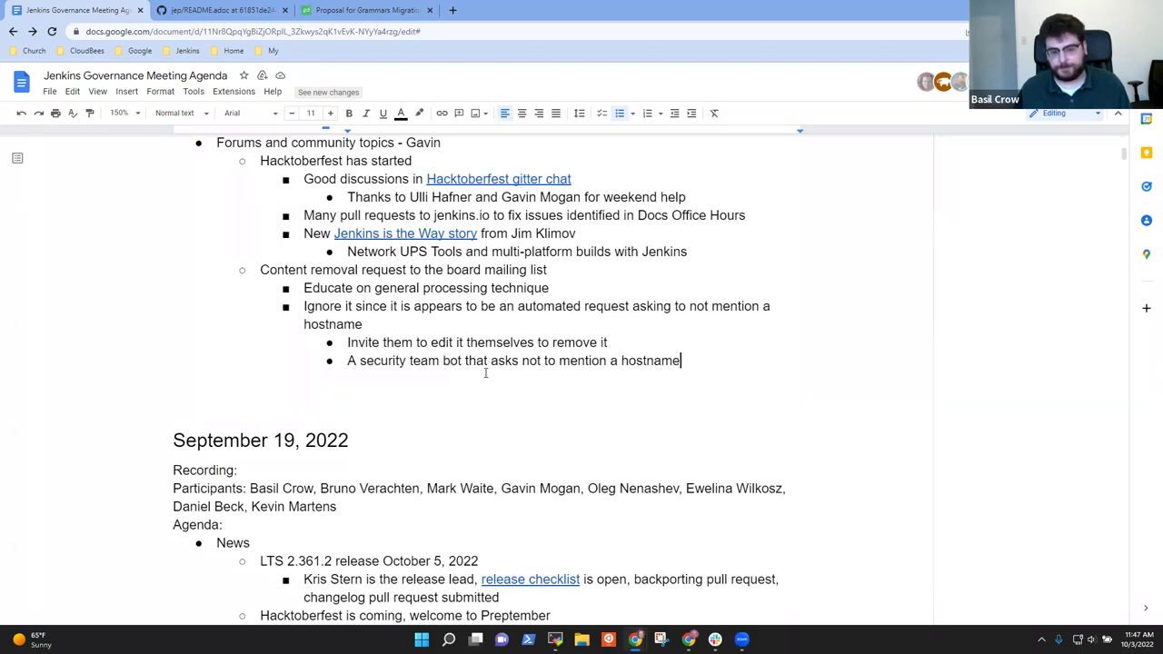
Add a bullet: "Politely decline the bot request unless they reply to our declining it".
{"action": "key", "text": "Return"}
{"action": "type", "text": "P"}
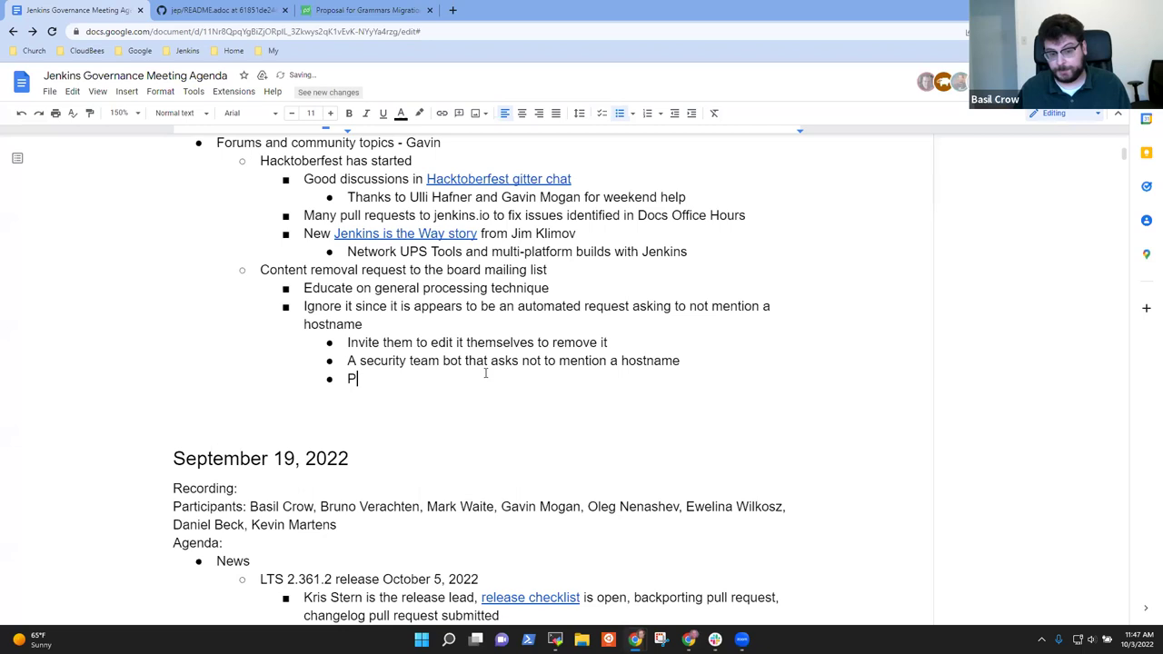
{"action": "type", "text": "olitely dewcli"}
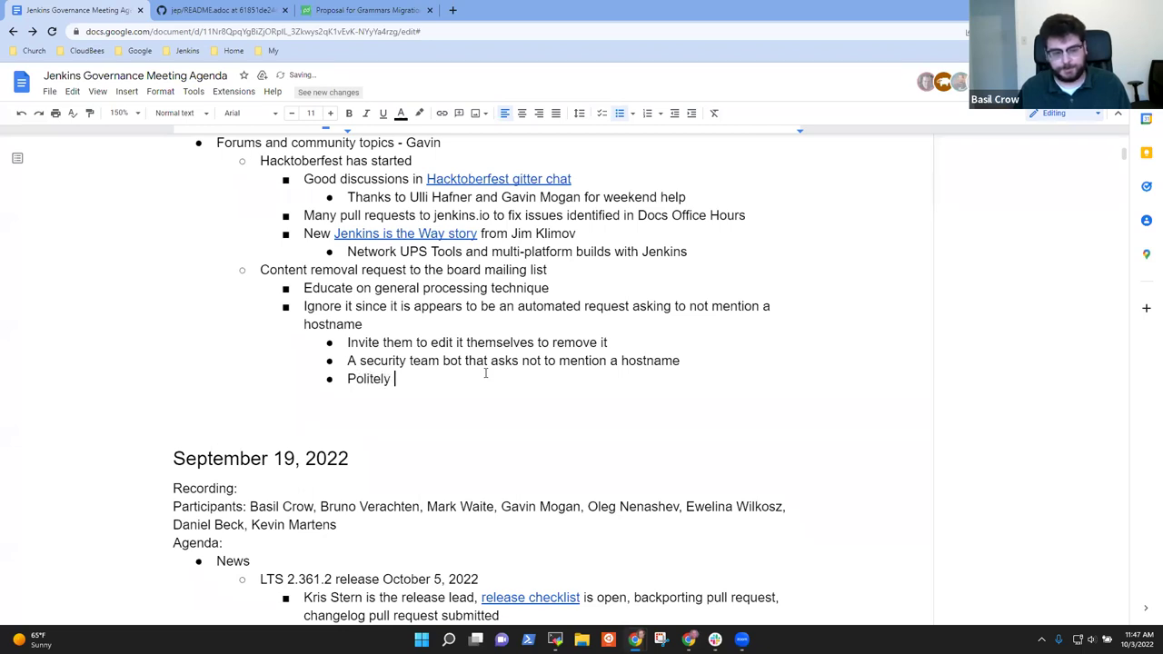
{"action": "key", "text": "BackSpace"}
{"action": "key", "text": "BackSpace"}
{"action": "key", "text": "BackSpace"}
{"action": "key", "text": "BackSpace"}
{"action": "key", "text": "BackSpace"}
{"action": "key", "text": "BackSpace"}
{"action": "type", "text": "decline the "}
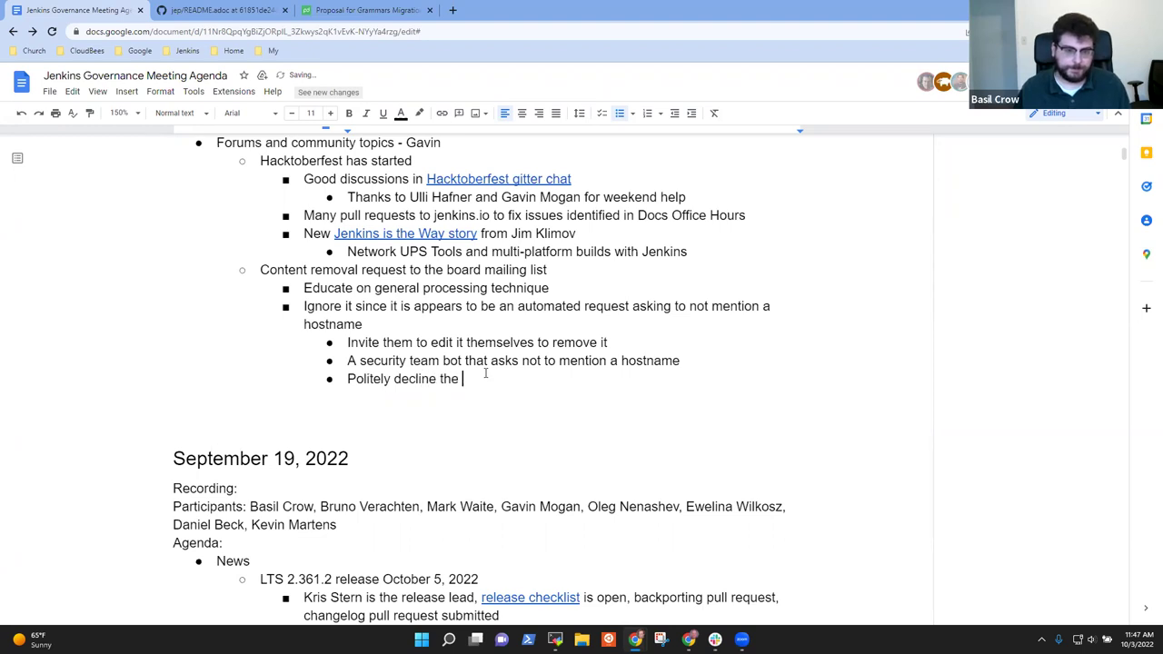
{"action": "type", "text": "bot request unless"}
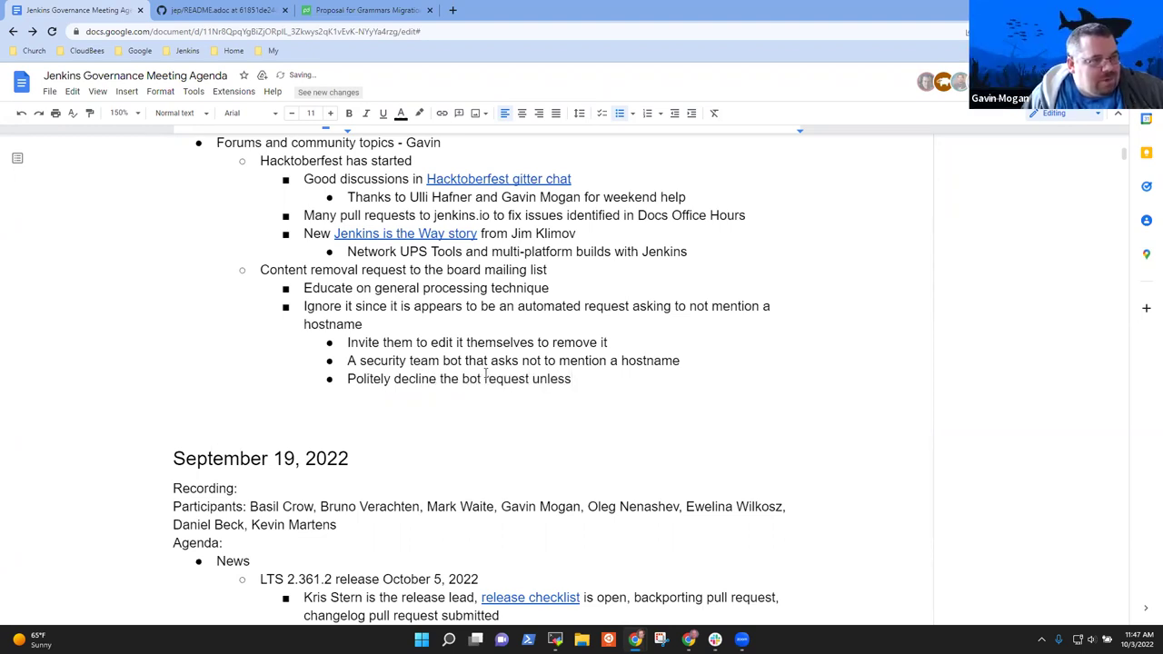
{"action": "type", "text": " they reply to"}
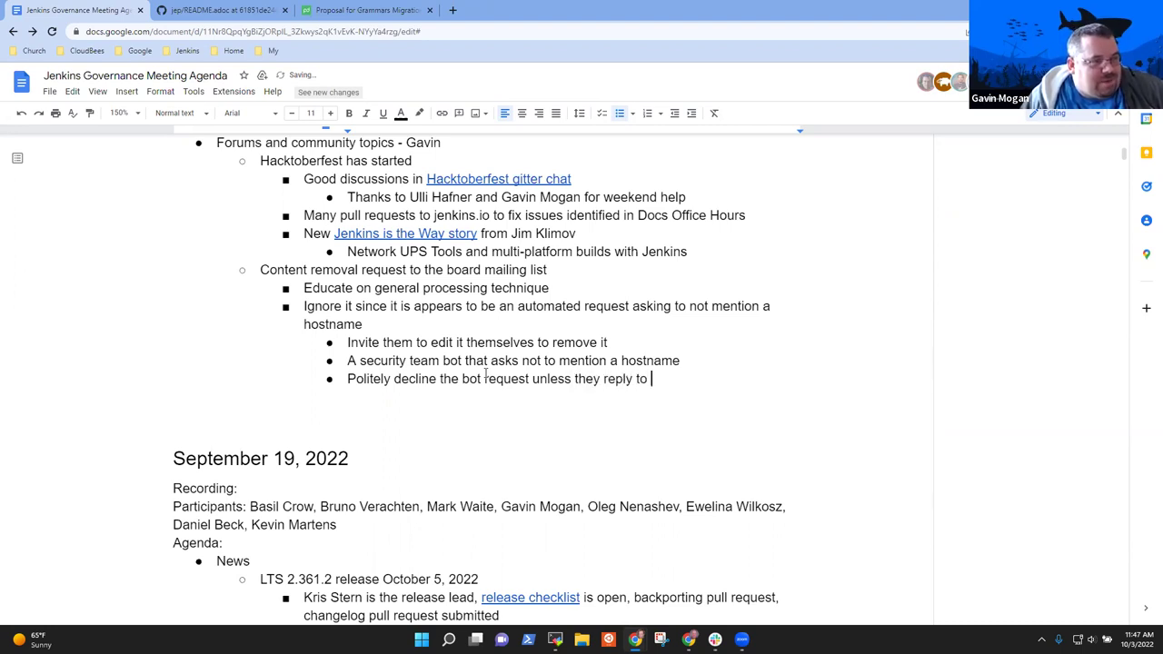
{"action": "type", "text": " our declining it"}
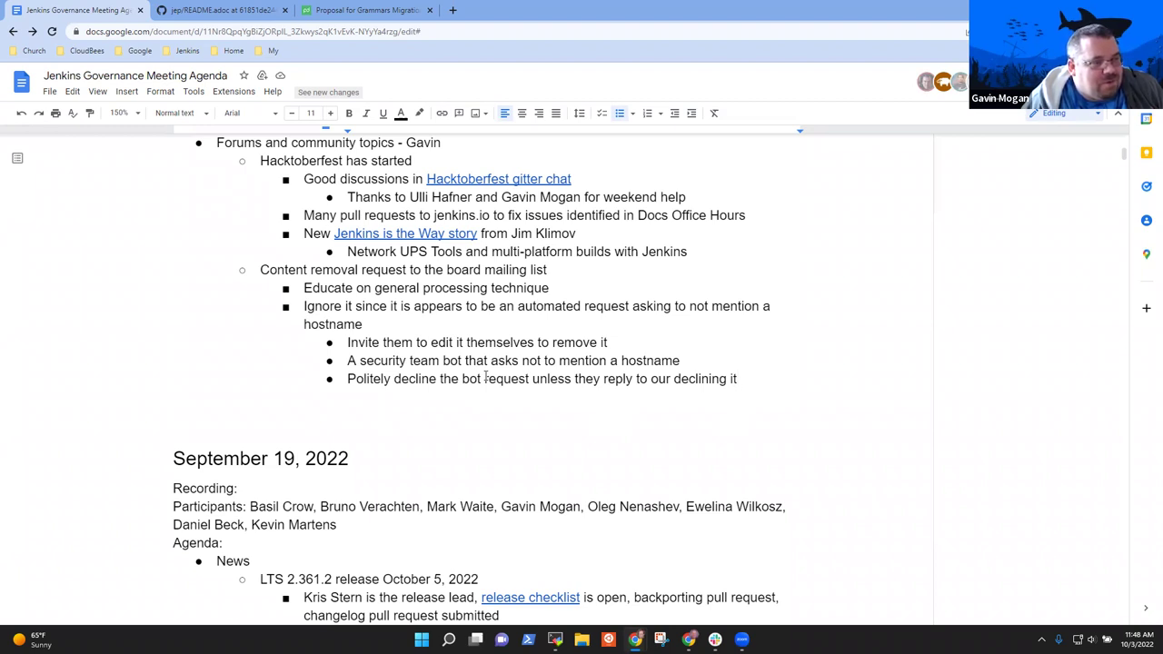
Delete the blank line above the September 19, 2022 heading.
{"action": "key", "text": "Down"}
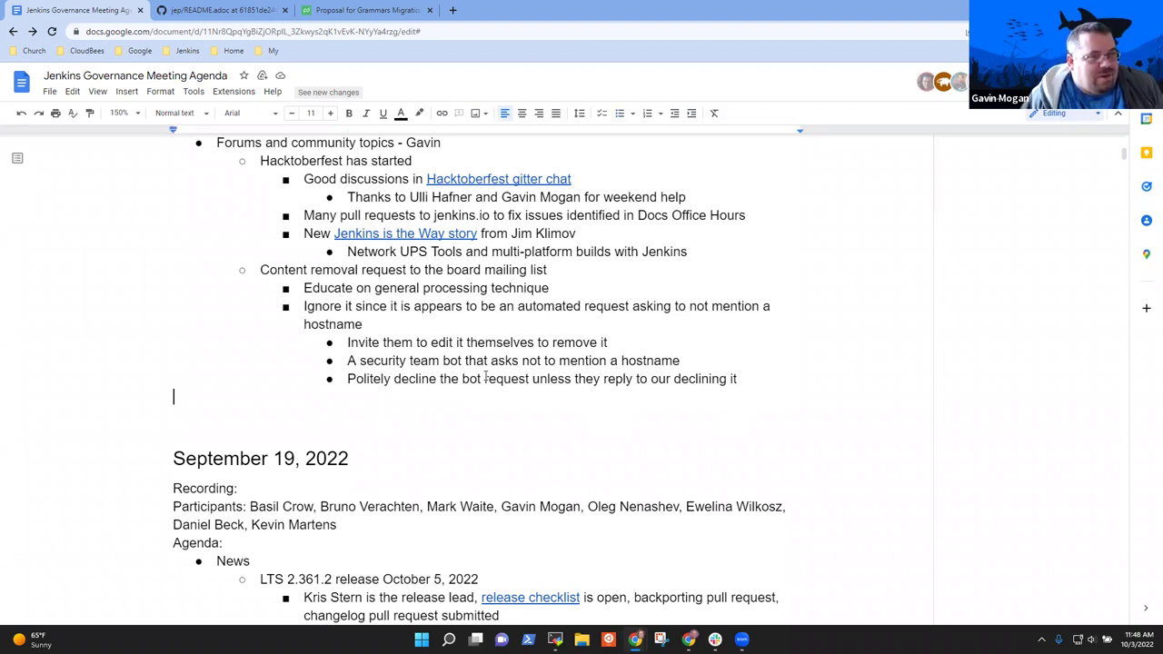
{"action": "key", "text": "Delete"}
{"action": "key", "text": "Delete"}
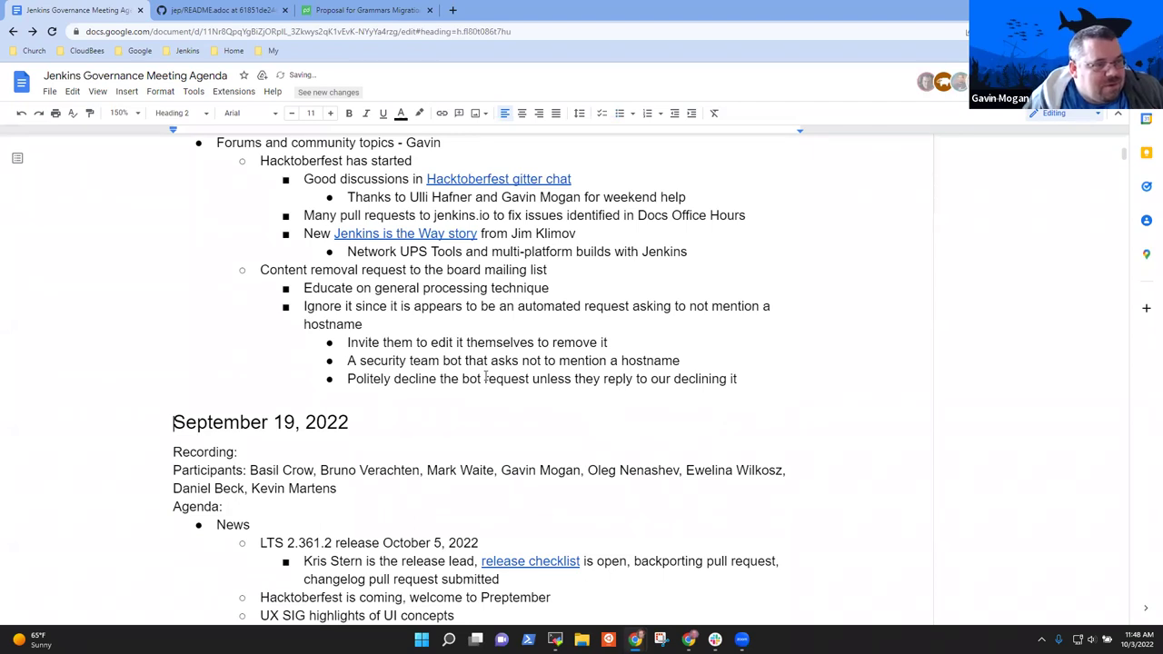